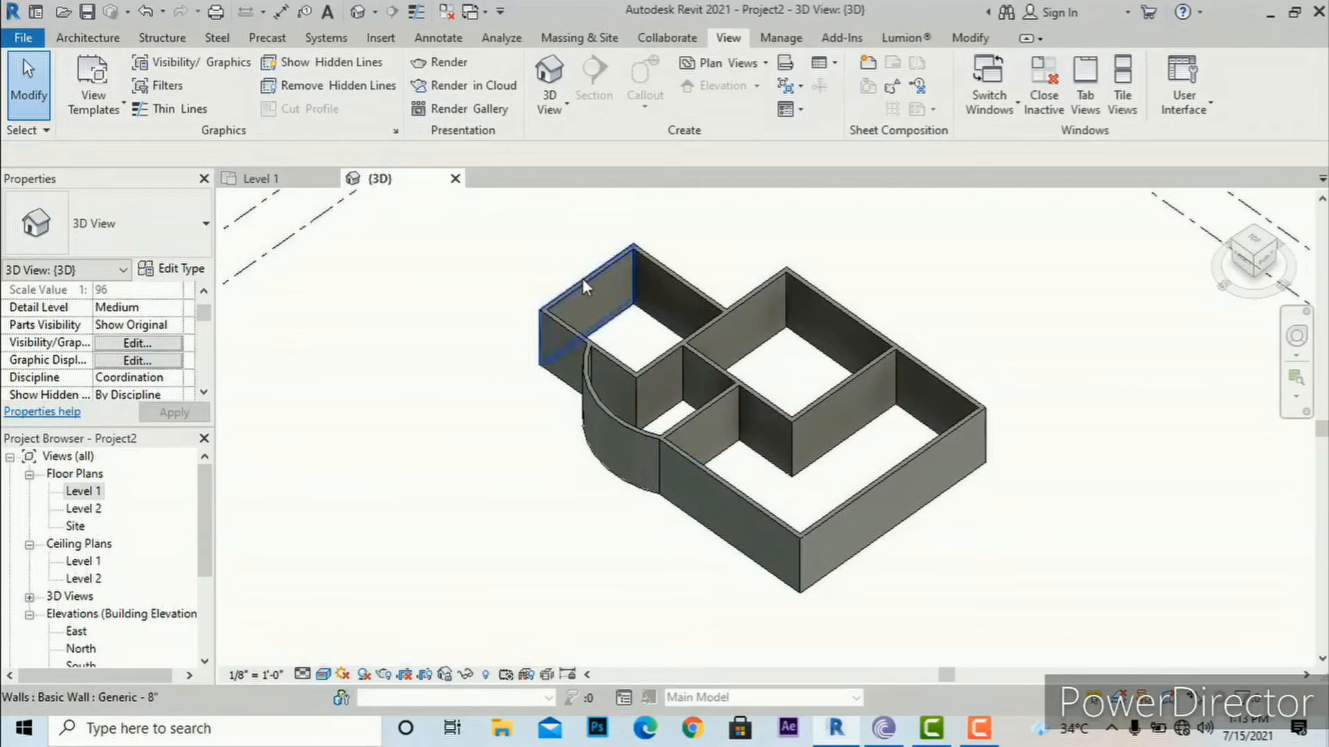
- Start an architectural floor on the Level 1 floor plan using the Generic - 12" floor type
{"action": "left_click", "coordinate": [83, 492]}
{"action": "double_click", "coordinate": [92, 494]}
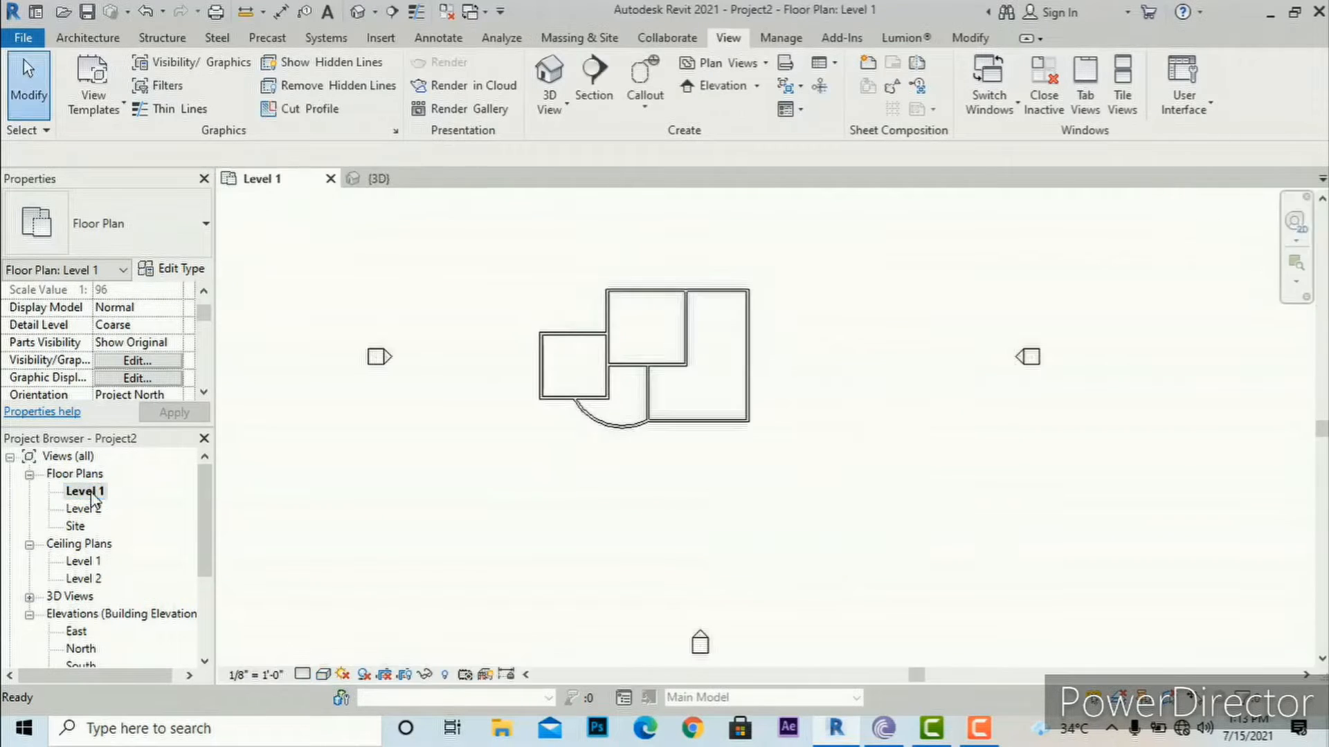
{"action": "scroll", "coordinate": [610, 363], "scroll_direction": "up", "scroll_amount": 3}
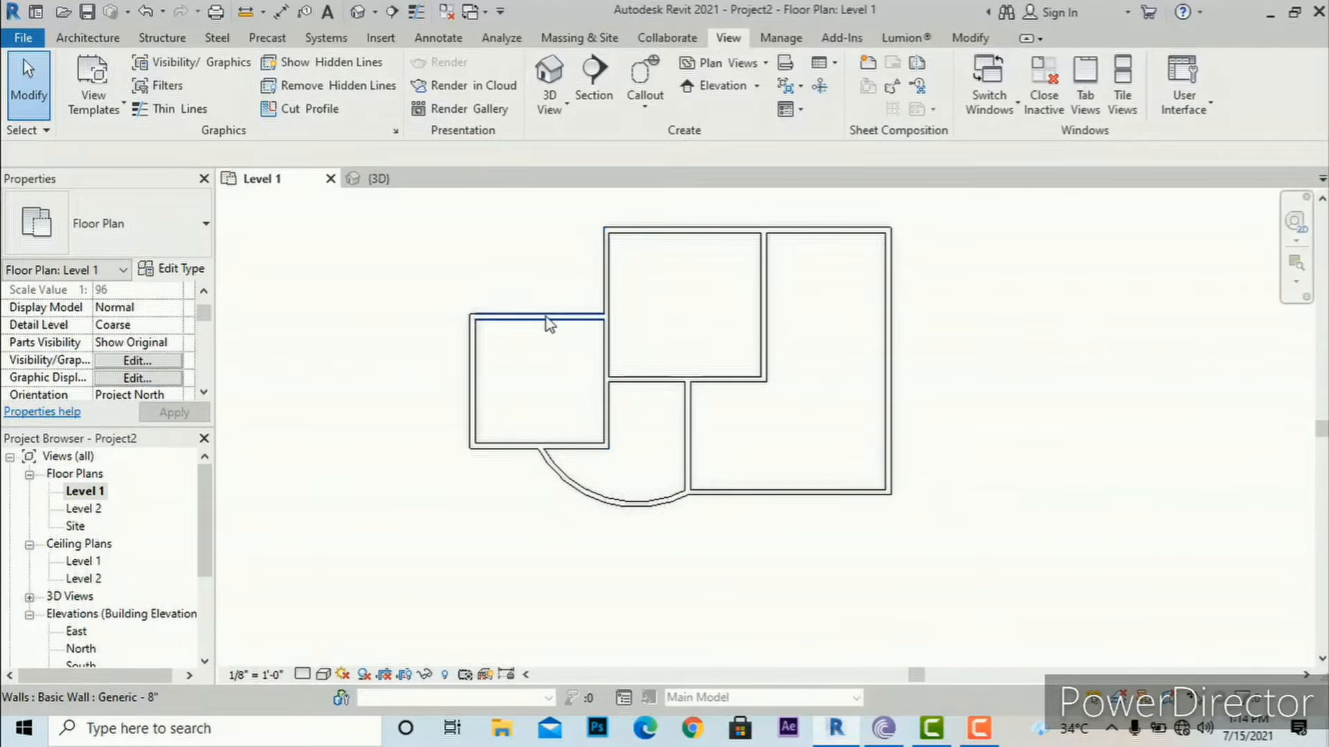
{"action": "left_click", "coordinate": [71, 39]}
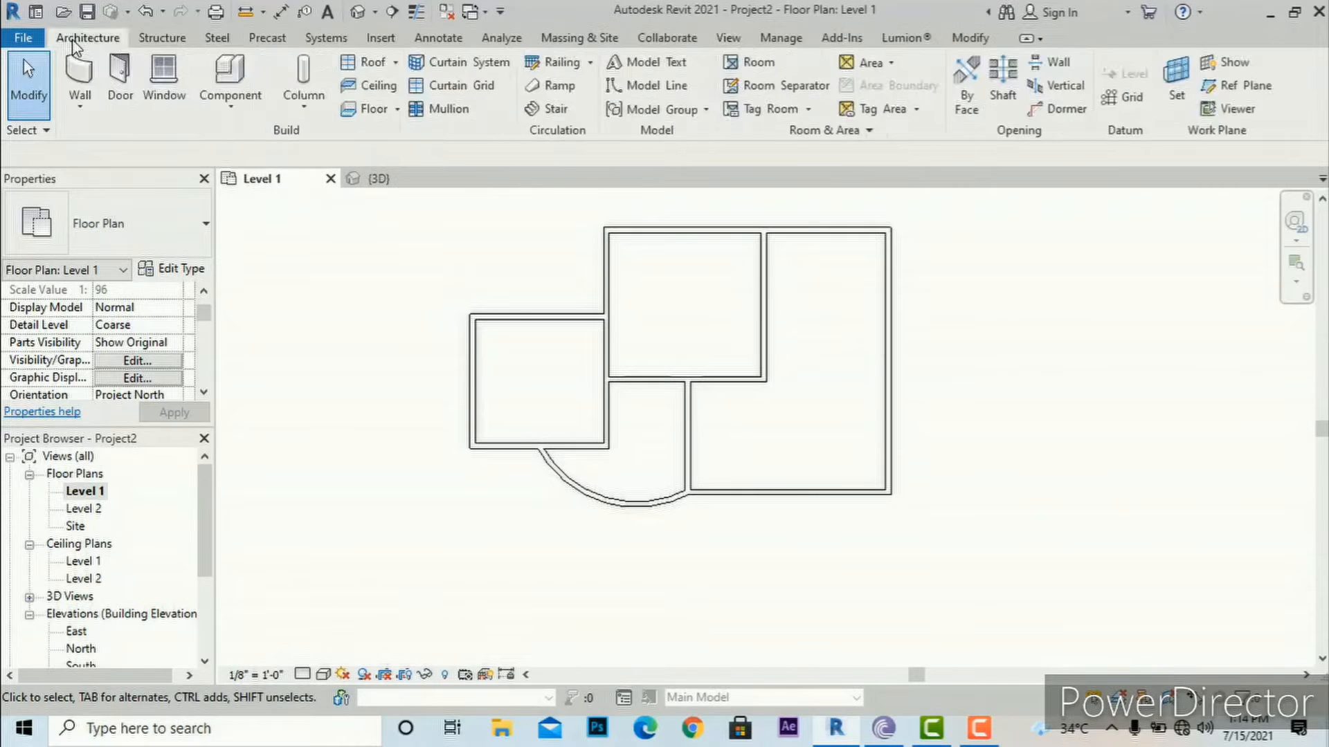
{"action": "left_click", "coordinate": [397, 110]}
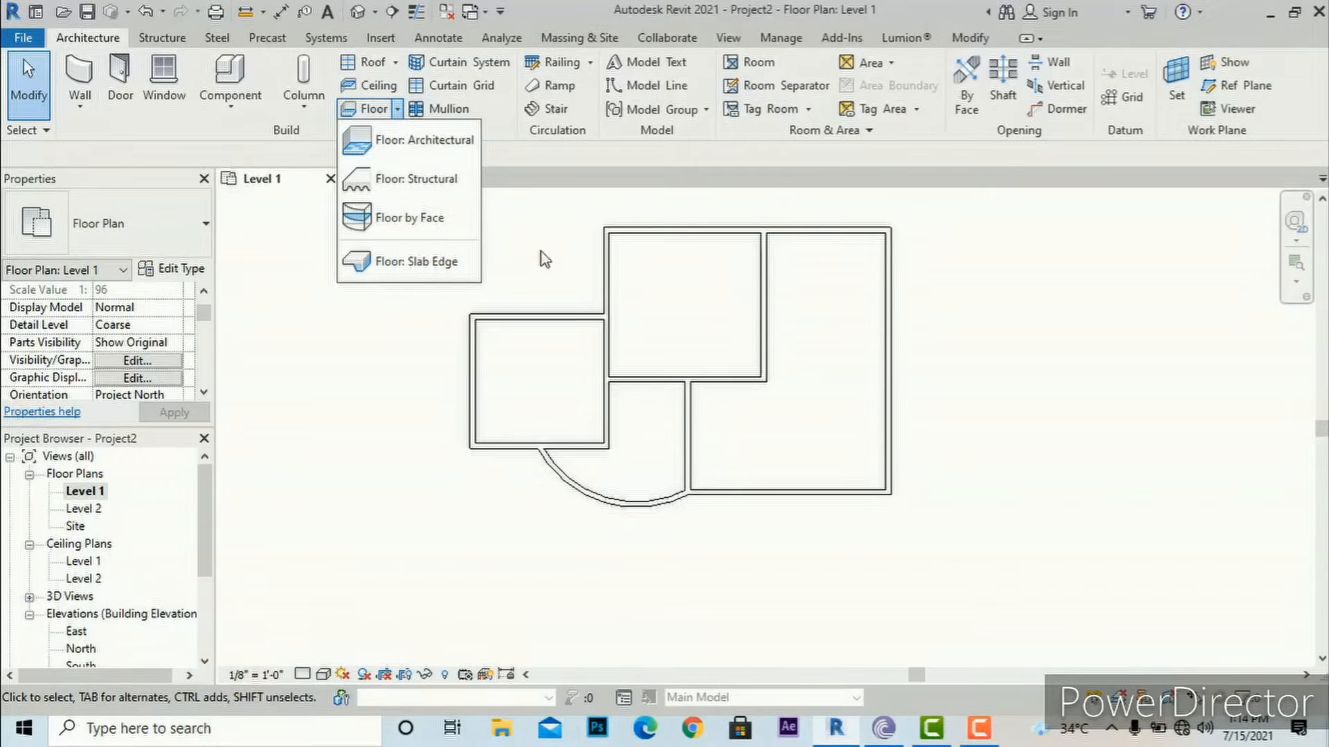
{"action": "left_click", "coordinate": [390, 147]}
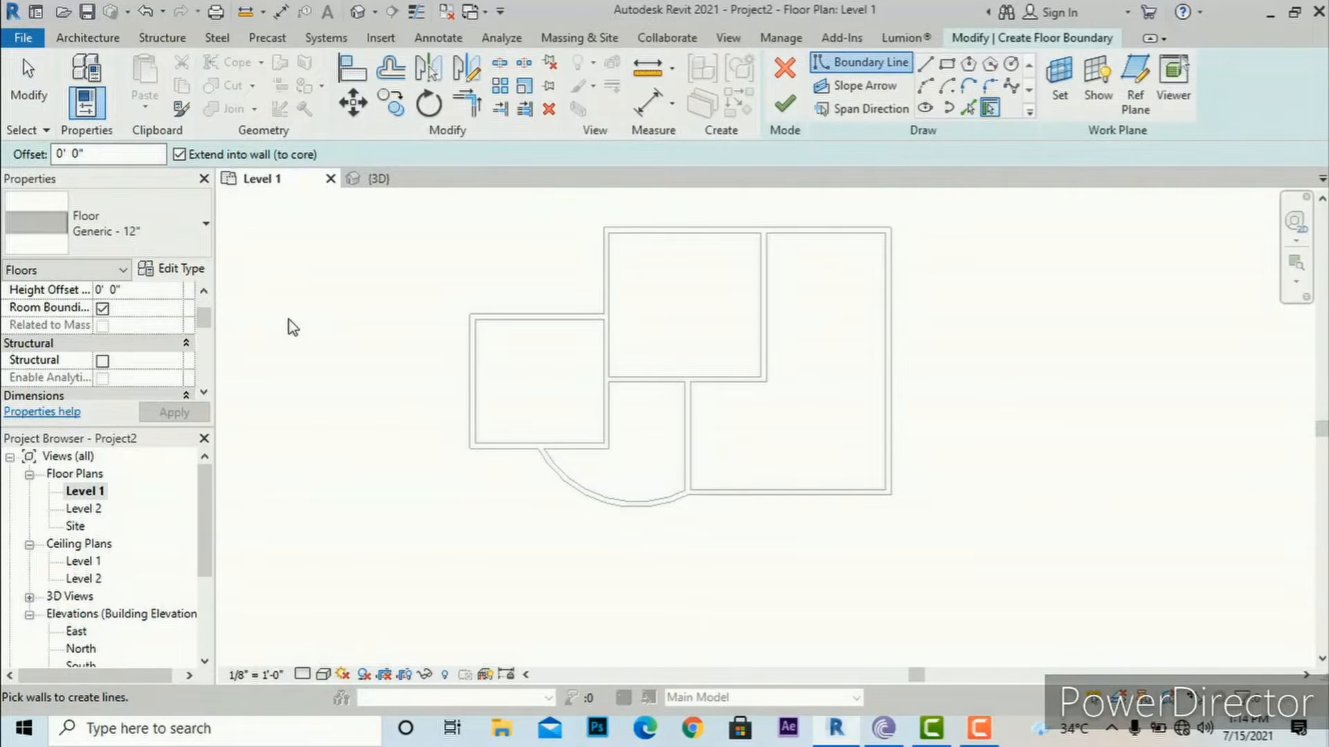
{"action": "left_click", "coordinate": [159, 239]}
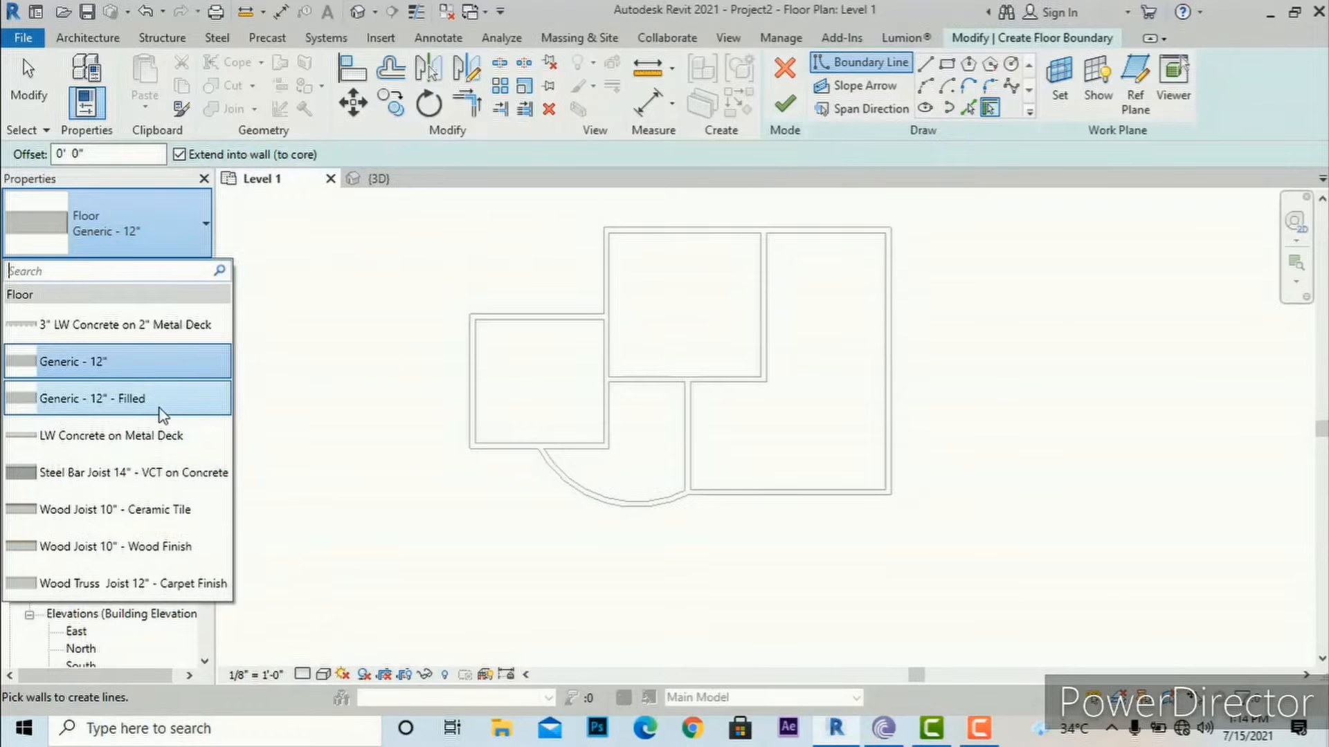
{"action": "left_click", "coordinate": [63, 367]}
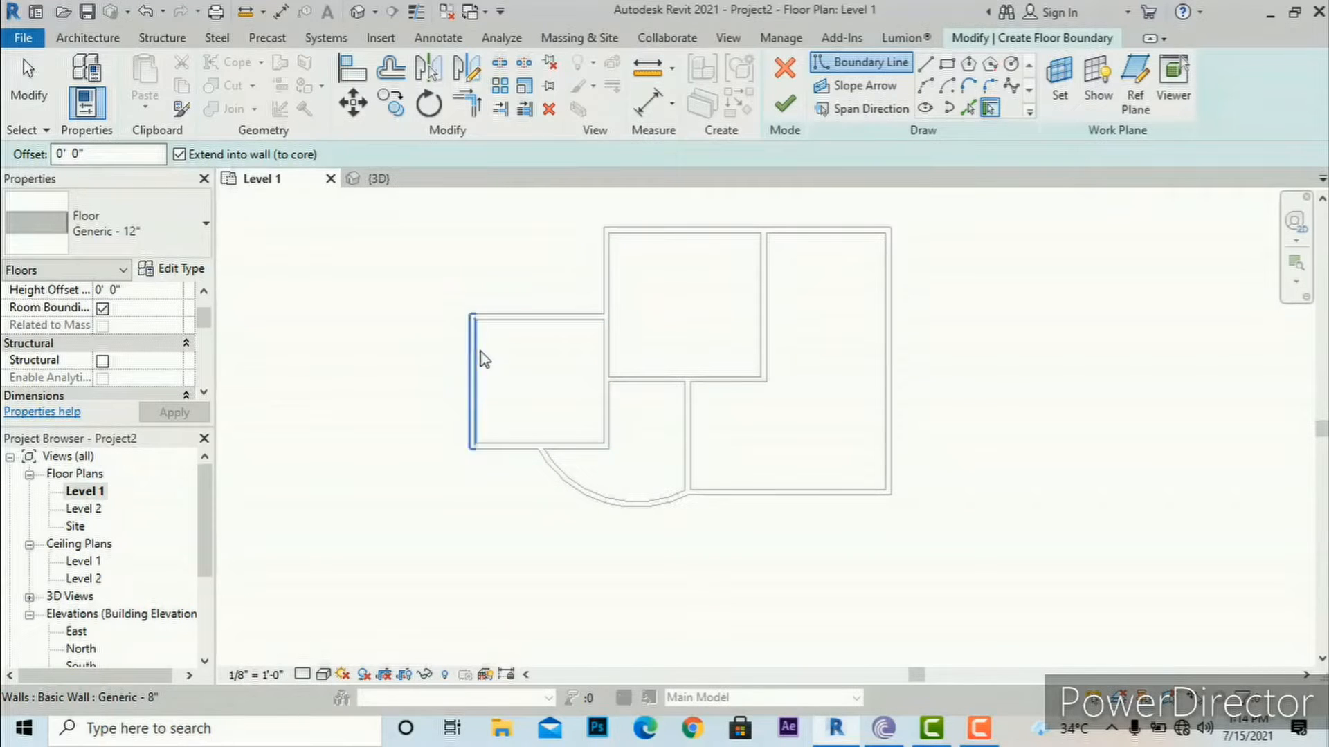
- Sketch the floor boundary with straight lines along the inner wall faces of the plan's westernmost square room, about 16'-4" wide, and finish the floor
{"action": "left_click", "coordinate": [926, 65]}
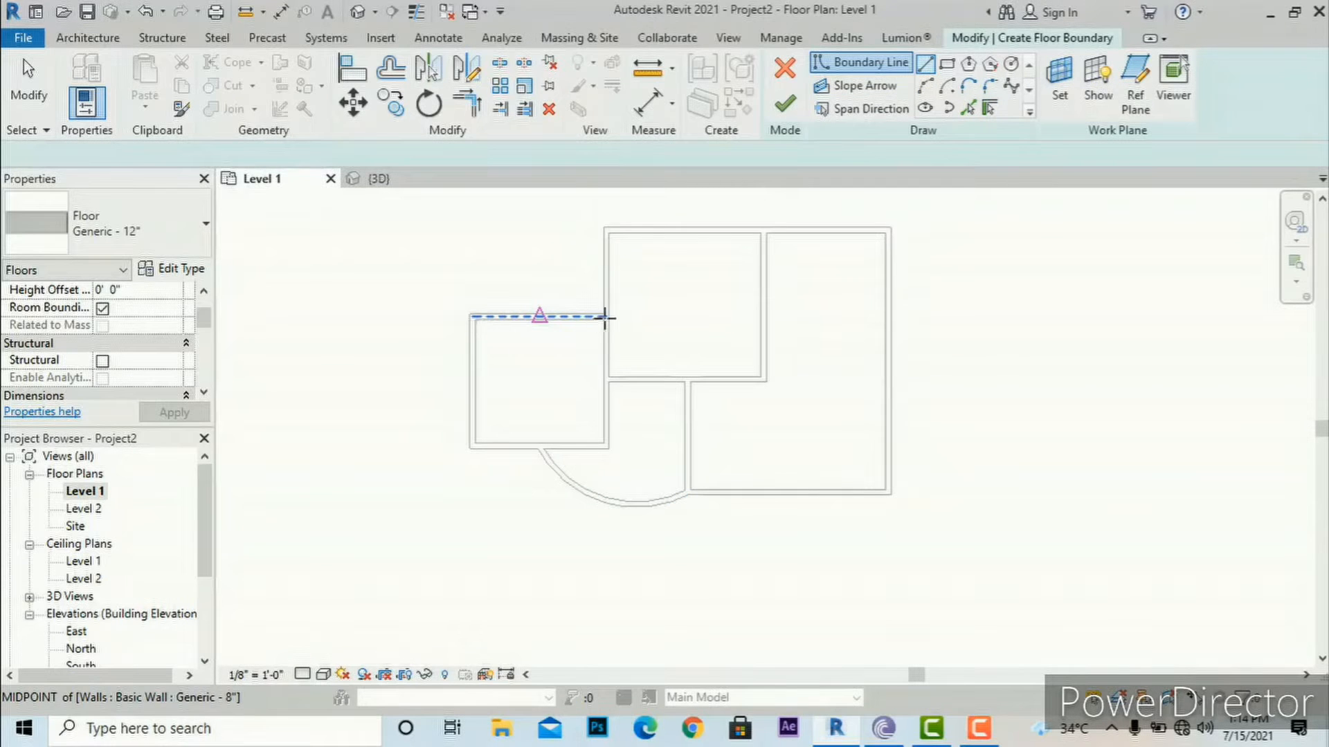
{"action": "left_click", "coordinate": [471, 319]}
{"action": "left_click", "coordinate": [604, 318]}
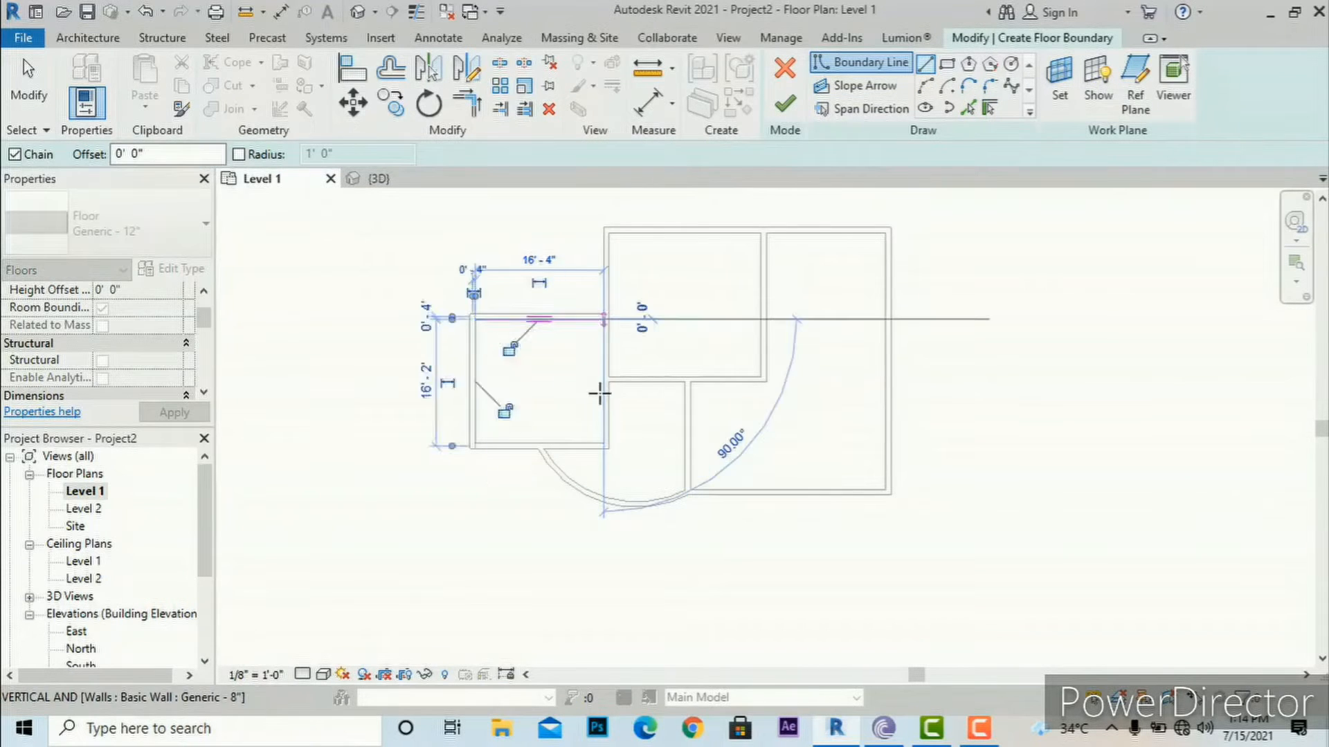
{"action": "left_click", "coordinate": [603, 442]}
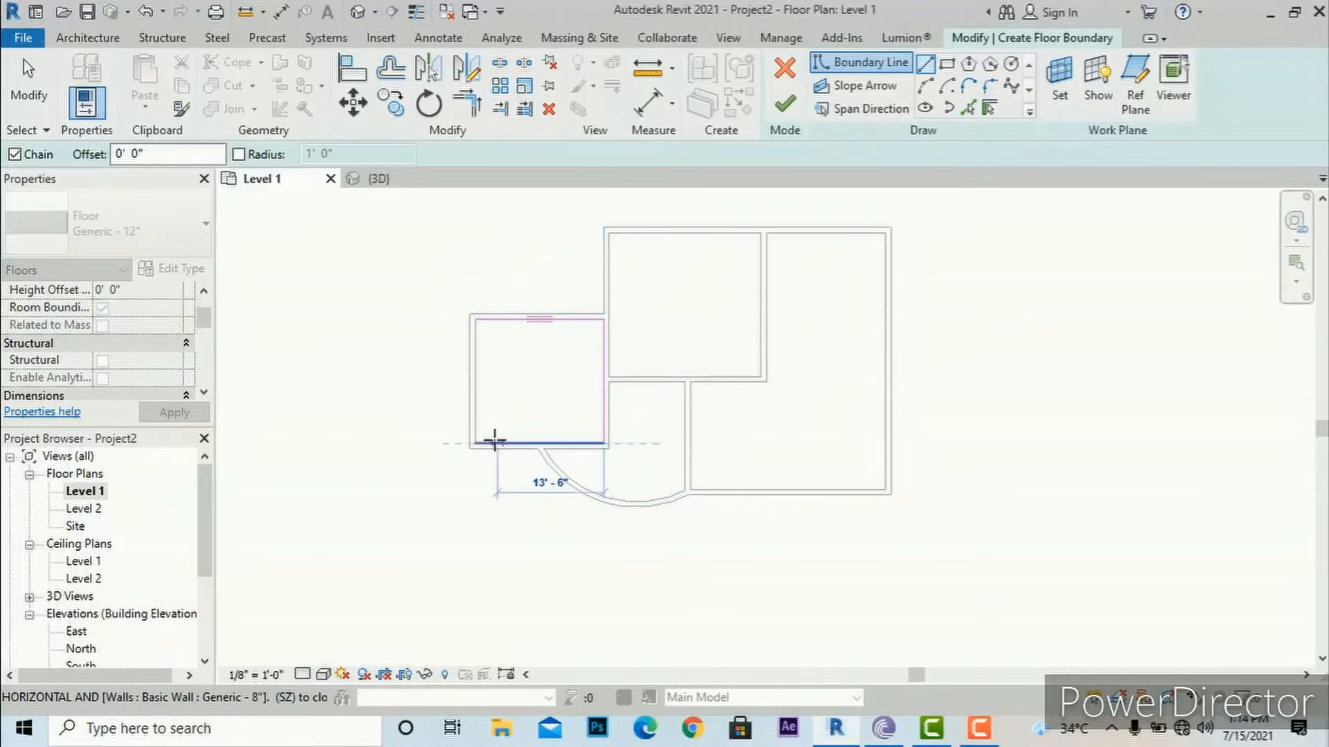
{"action": "left_click", "coordinate": [480, 322]}
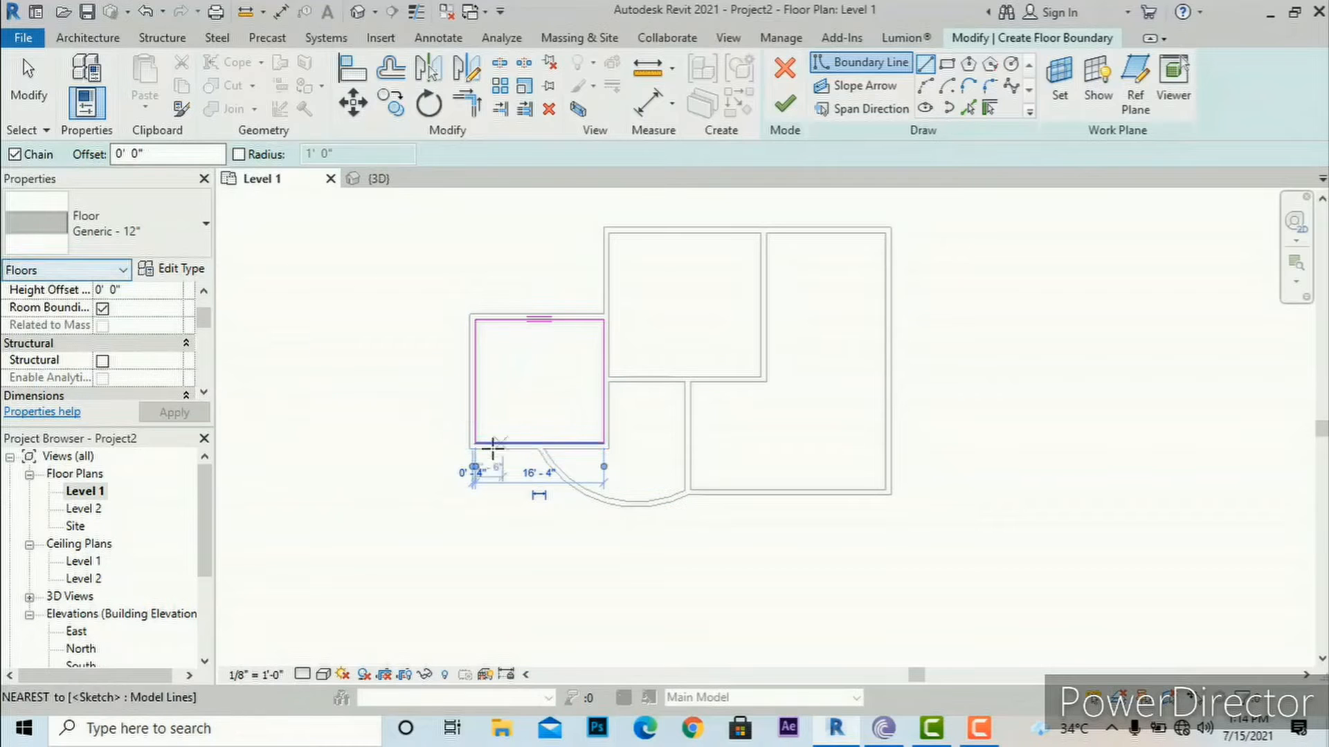
{"action": "left_click", "coordinate": [786, 107]}
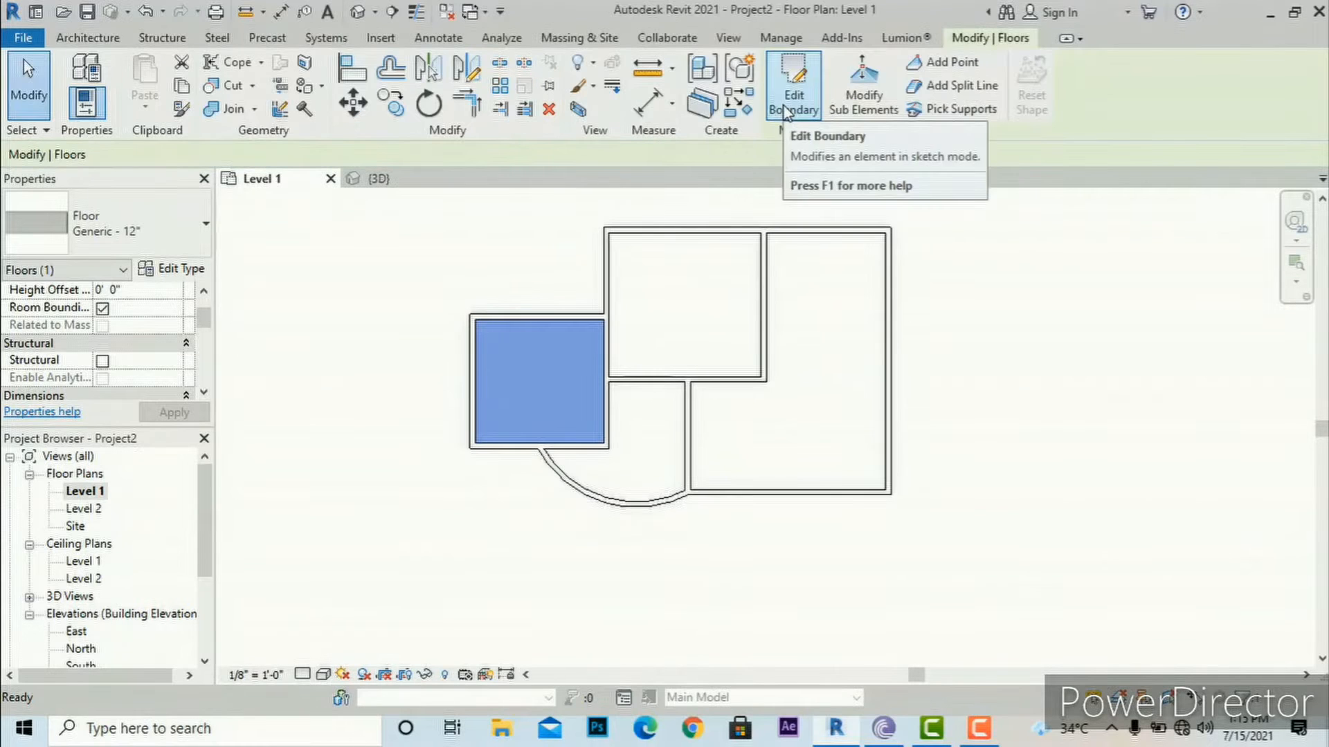
{"action": "left_click", "coordinate": [455, 256]}
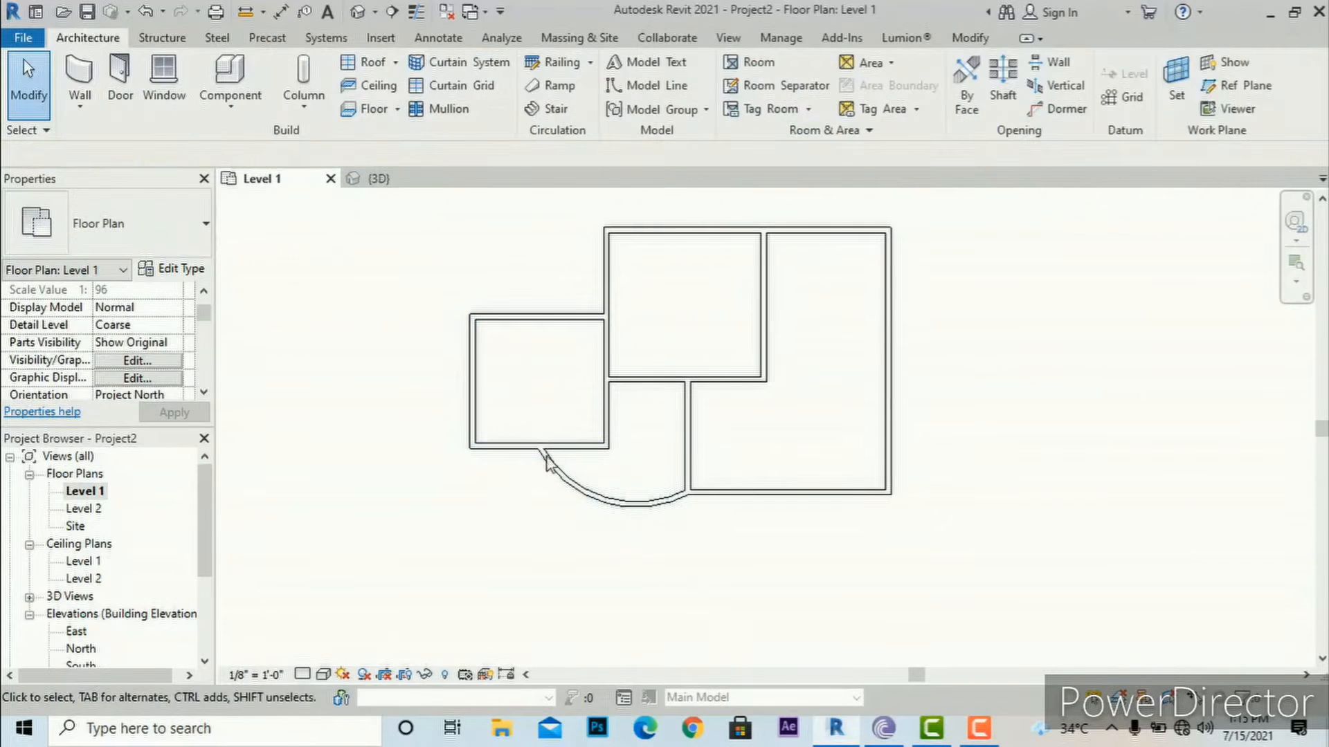
- Open the 3D view and examine the new floor in the square room up close
{"action": "left_click", "coordinate": [728, 38]}
{"action": "left_click", "coordinate": [544, 76]}
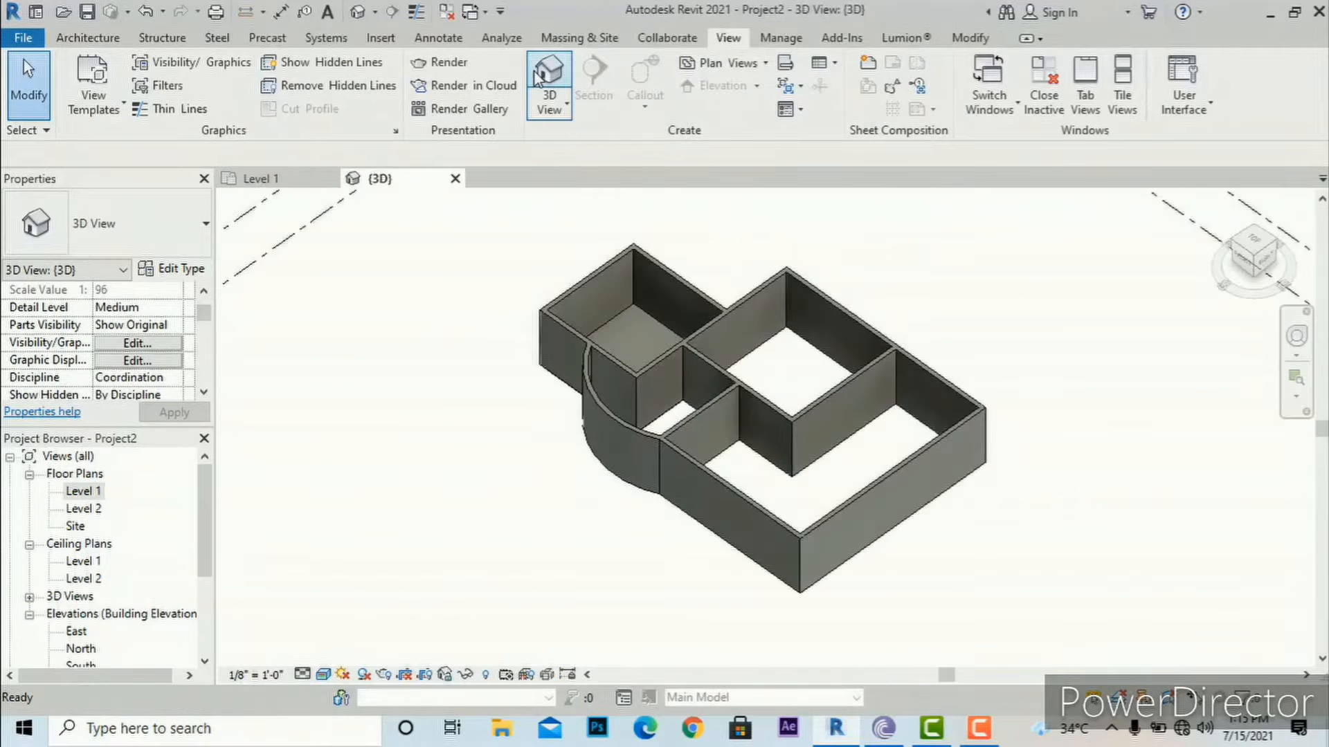
{"action": "scroll", "coordinate": [625, 345], "scroll_direction": "up", "scroll_amount": 3}
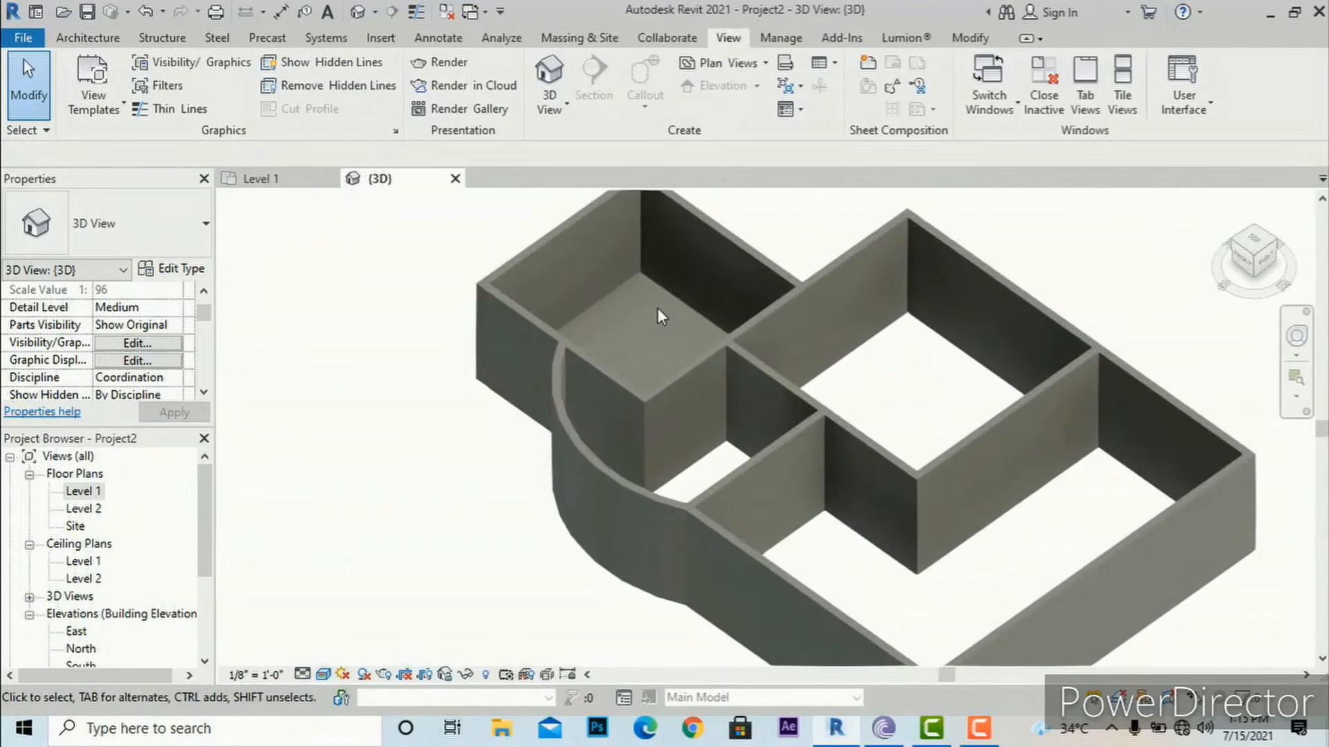
{"action": "scroll", "coordinate": [634, 284], "scroll_direction": "up", "scroll_amount": 2}
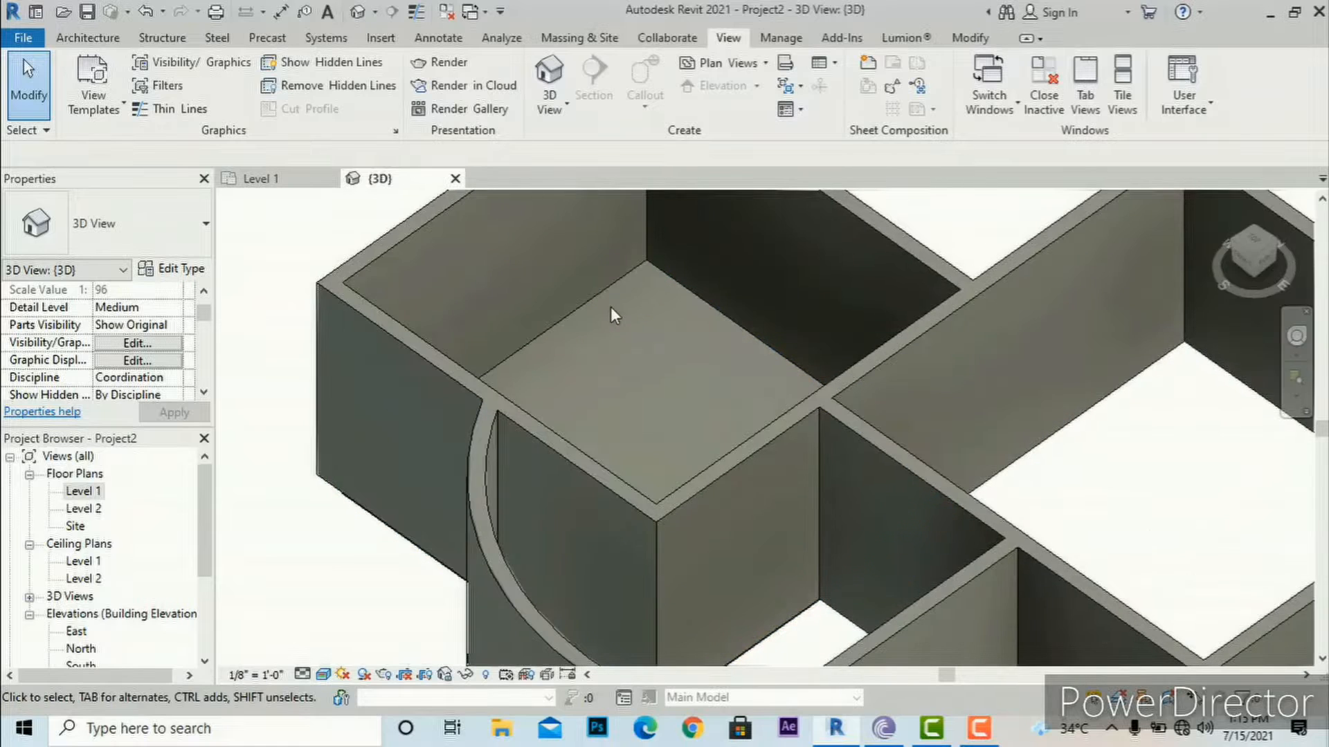
{"action": "scroll", "coordinate": [603, 252], "scroll_direction": "down", "scroll_amount": 2}
{"action": "scroll", "coordinate": [603, 252], "scroll_direction": "down", "scroll_amount": 2}
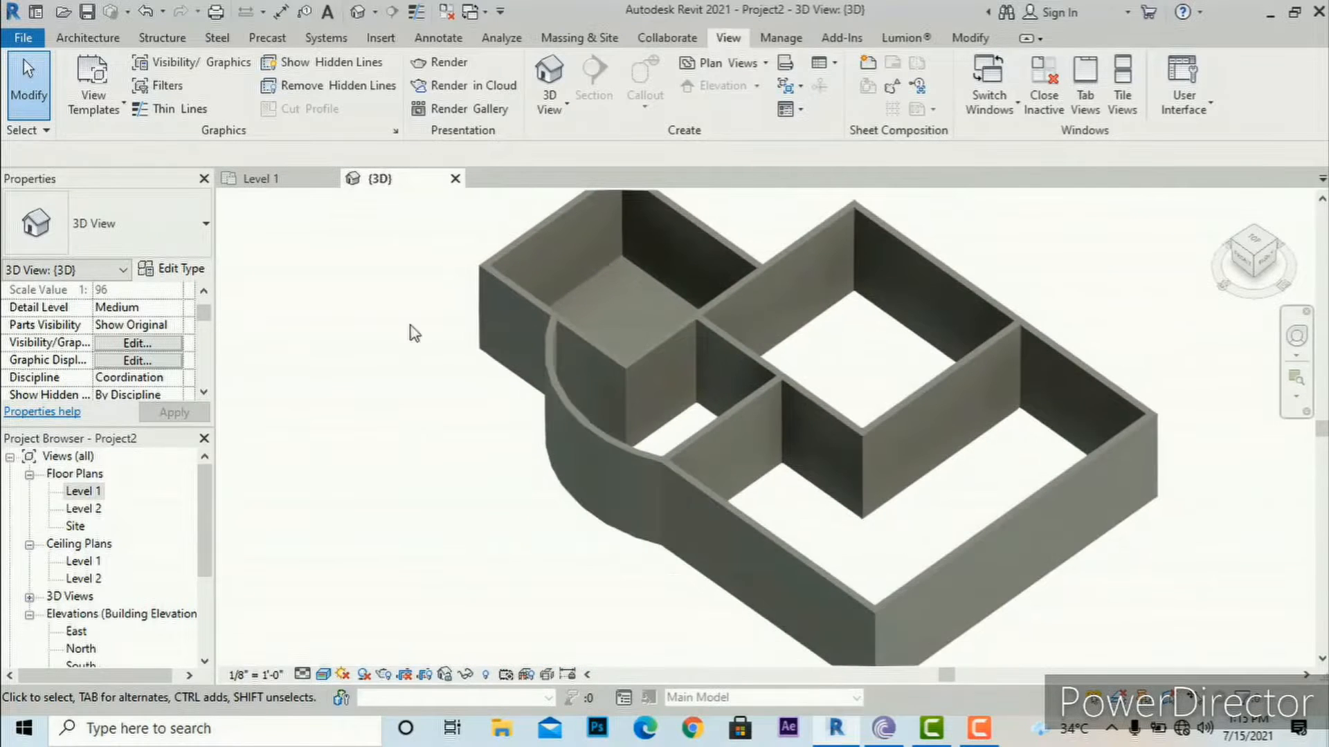
- Return to the Level 1 floor plan and start an architectural floor of type Wood Joist 10" - Wood Finish
{"action": "double_click", "coordinate": [86, 491]}
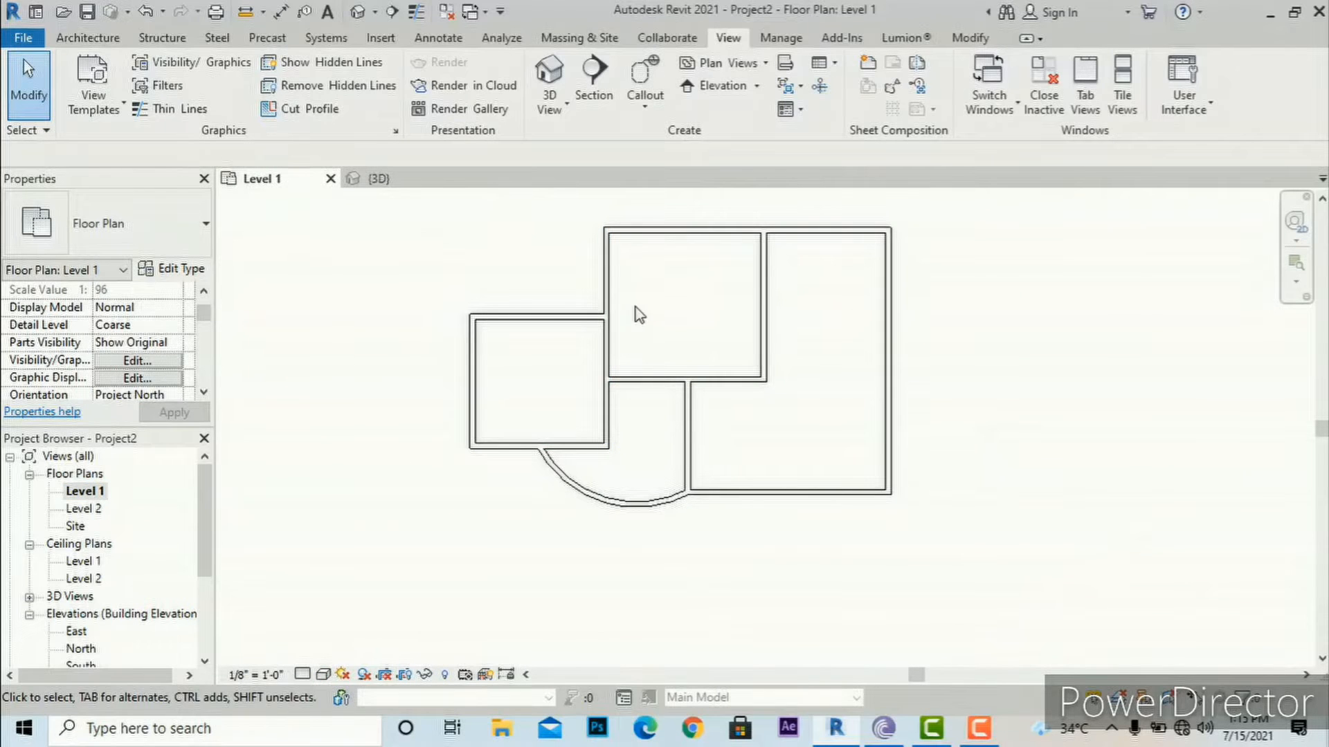
{"action": "left_click", "coordinate": [89, 39]}
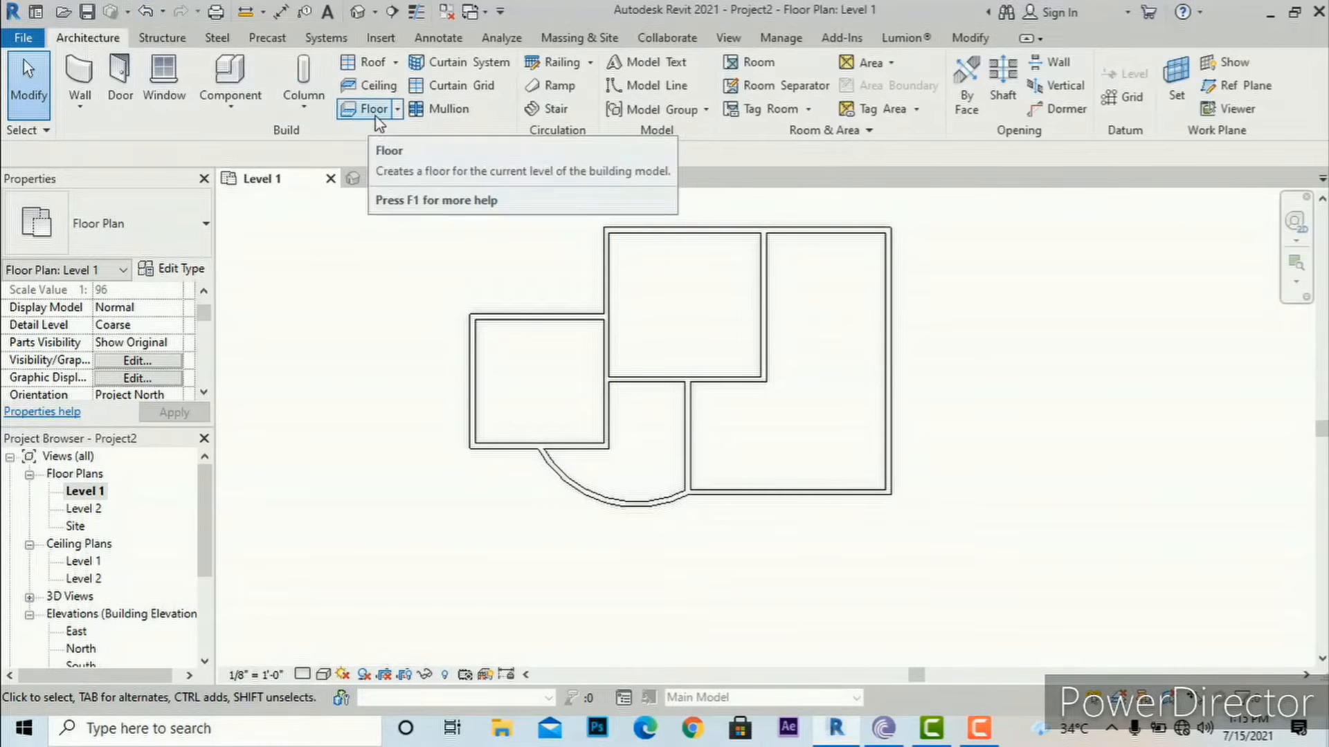
{"action": "left_click", "coordinate": [397, 109]}
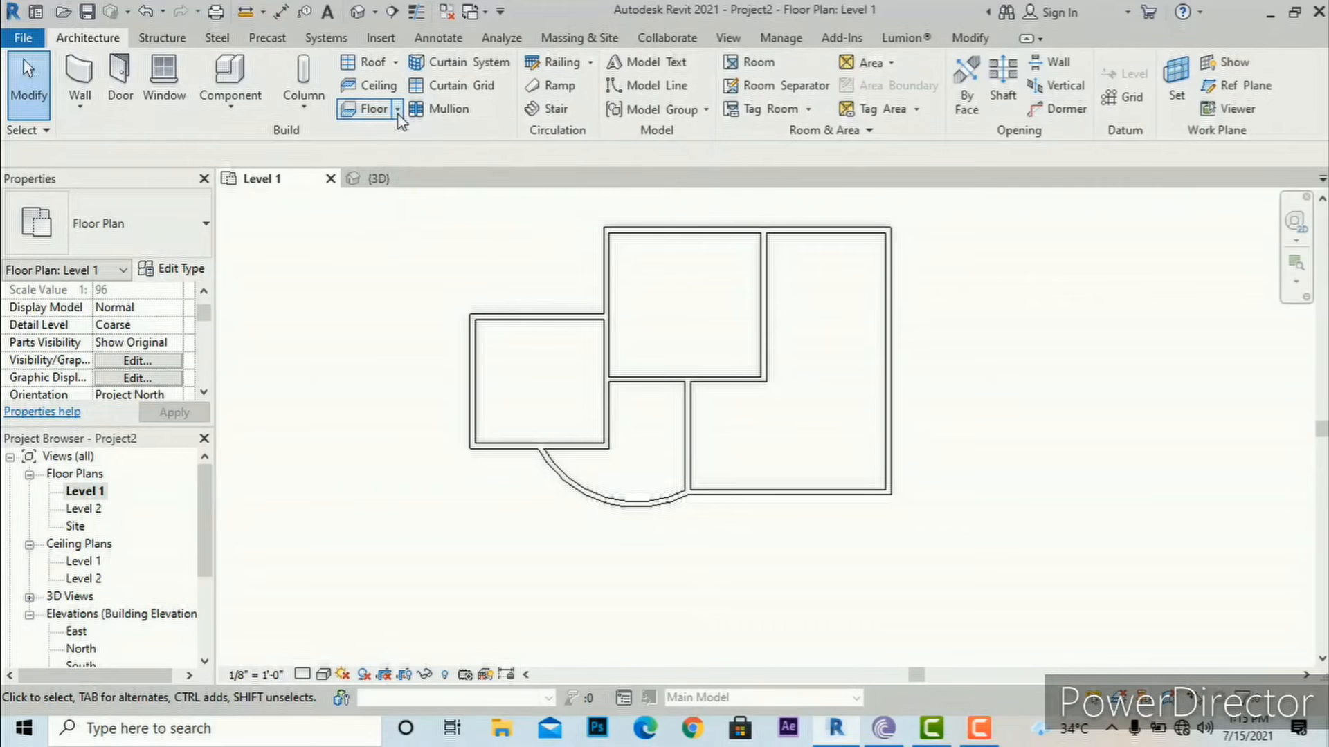
{"action": "left_click", "coordinate": [394, 138]}
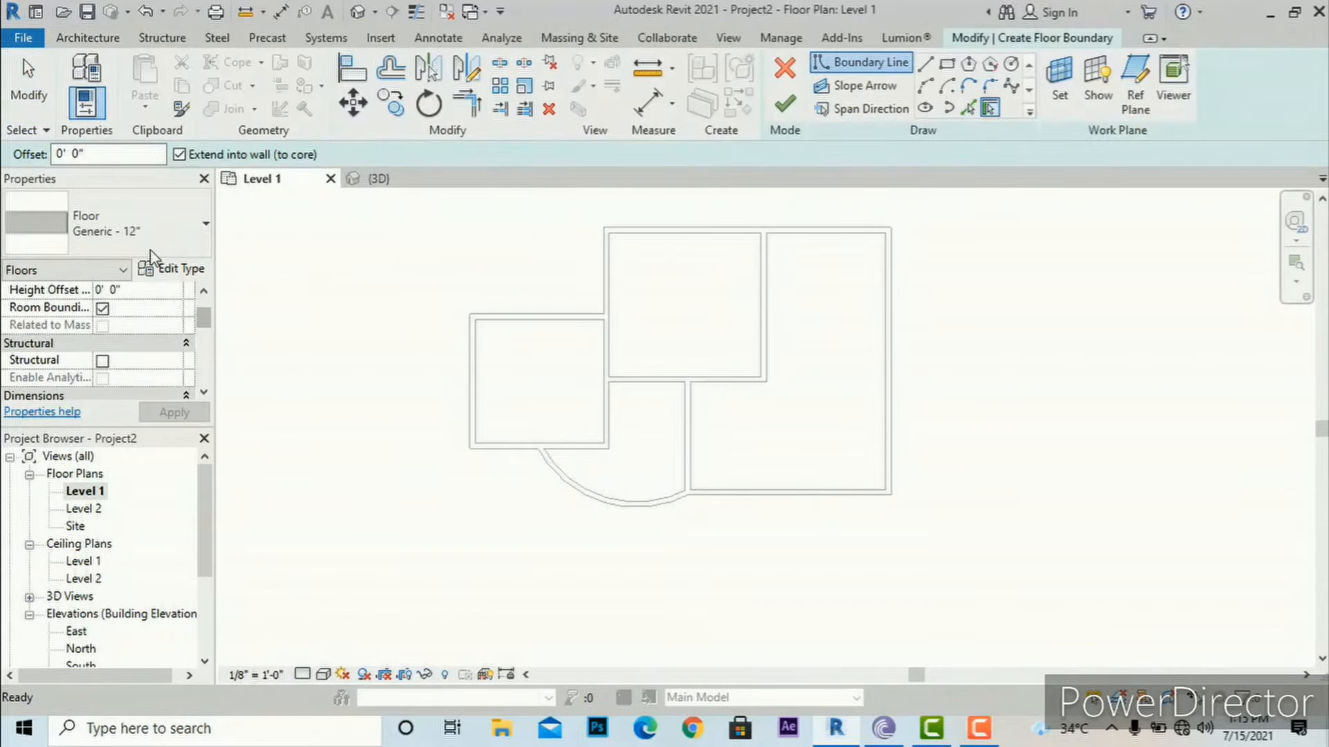
{"action": "left_click", "coordinate": [156, 241]}
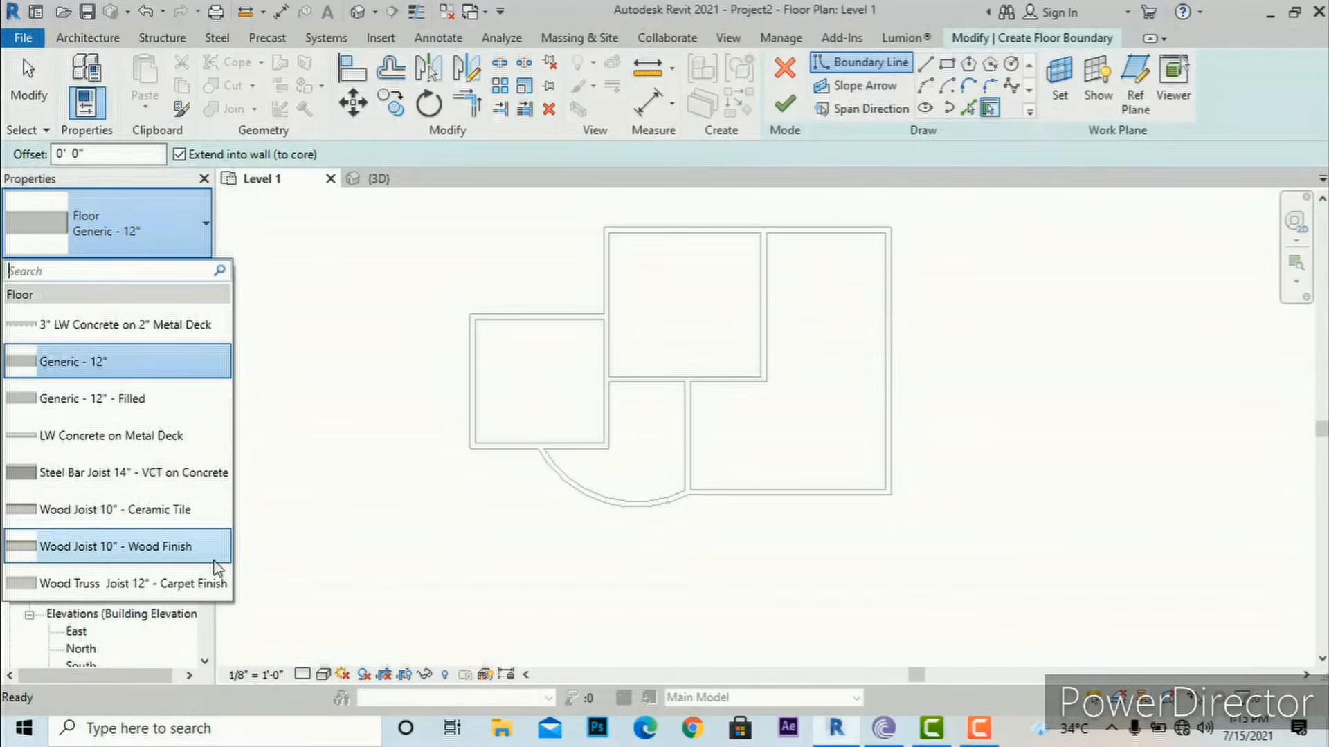
{"action": "left_click", "coordinate": [151, 547]}
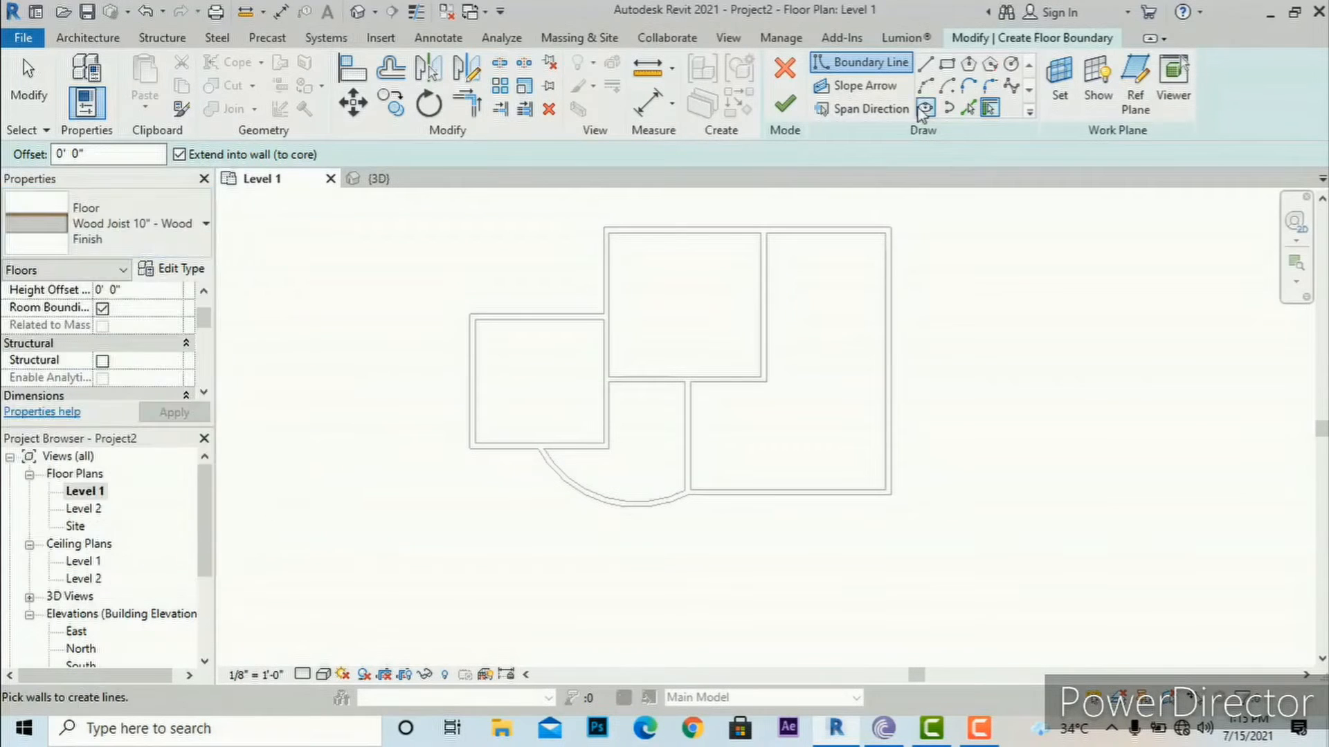
- Sketch a rectangular floor boundary between opposite inner corners of the upper middle room and finish the floor
{"action": "left_click", "coordinate": [946, 63]}
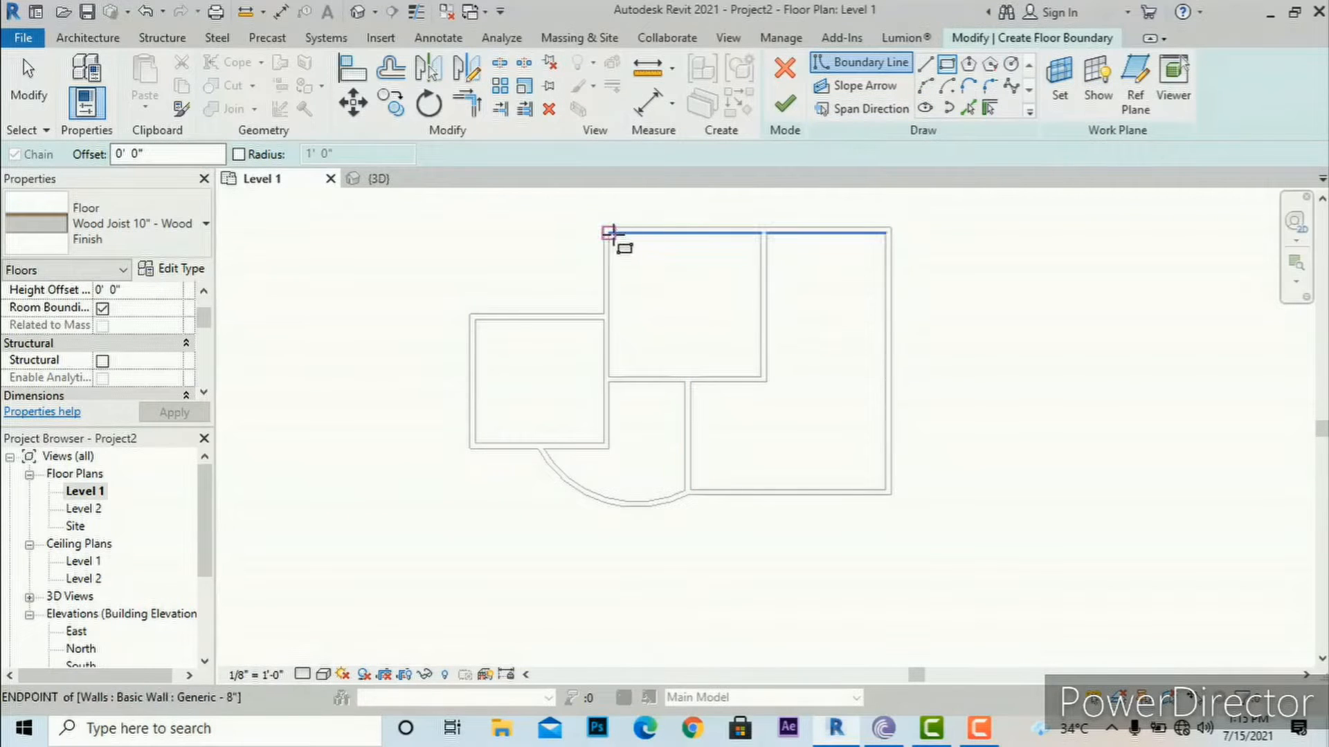
{"action": "left_click", "coordinate": [760, 377]}
{"action": "left_click", "coordinate": [788, 110]}
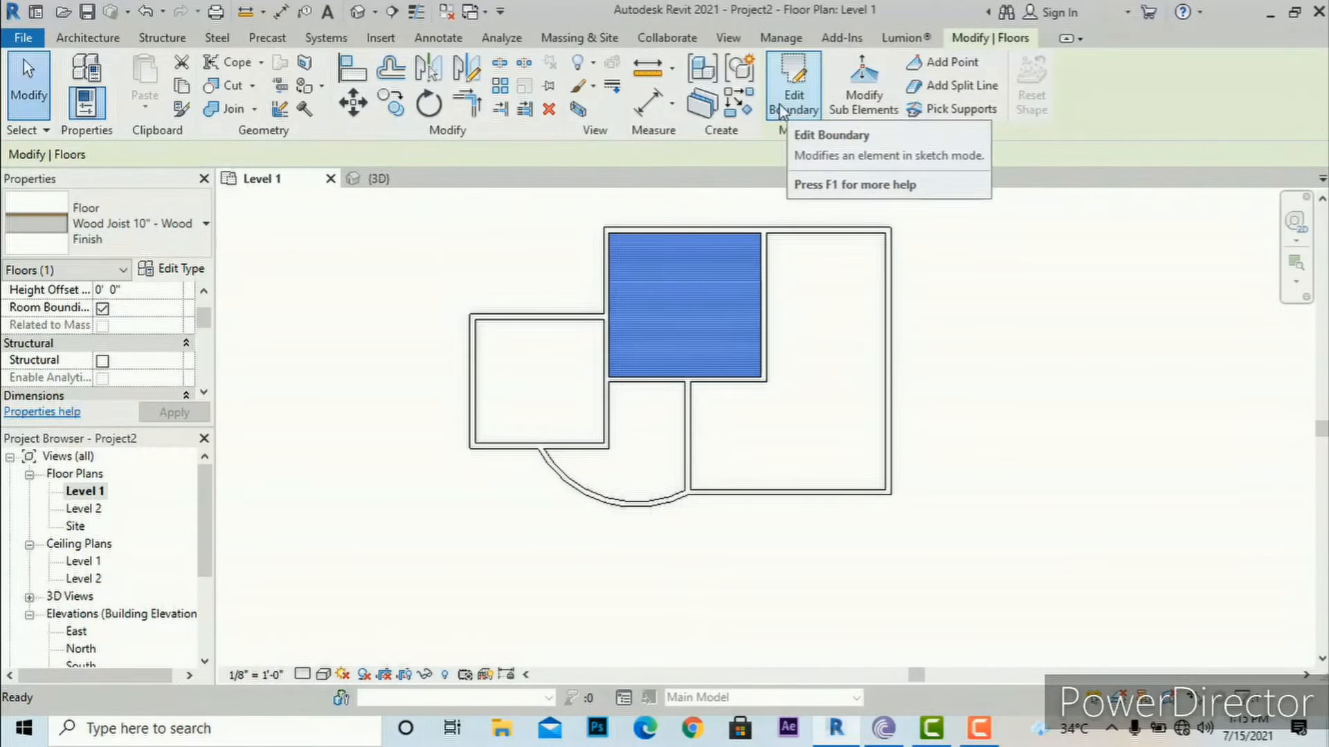
- Examine the wood-finish floor of the upper middle room in the 3D view
{"action": "left_click", "coordinate": [729, 43]}
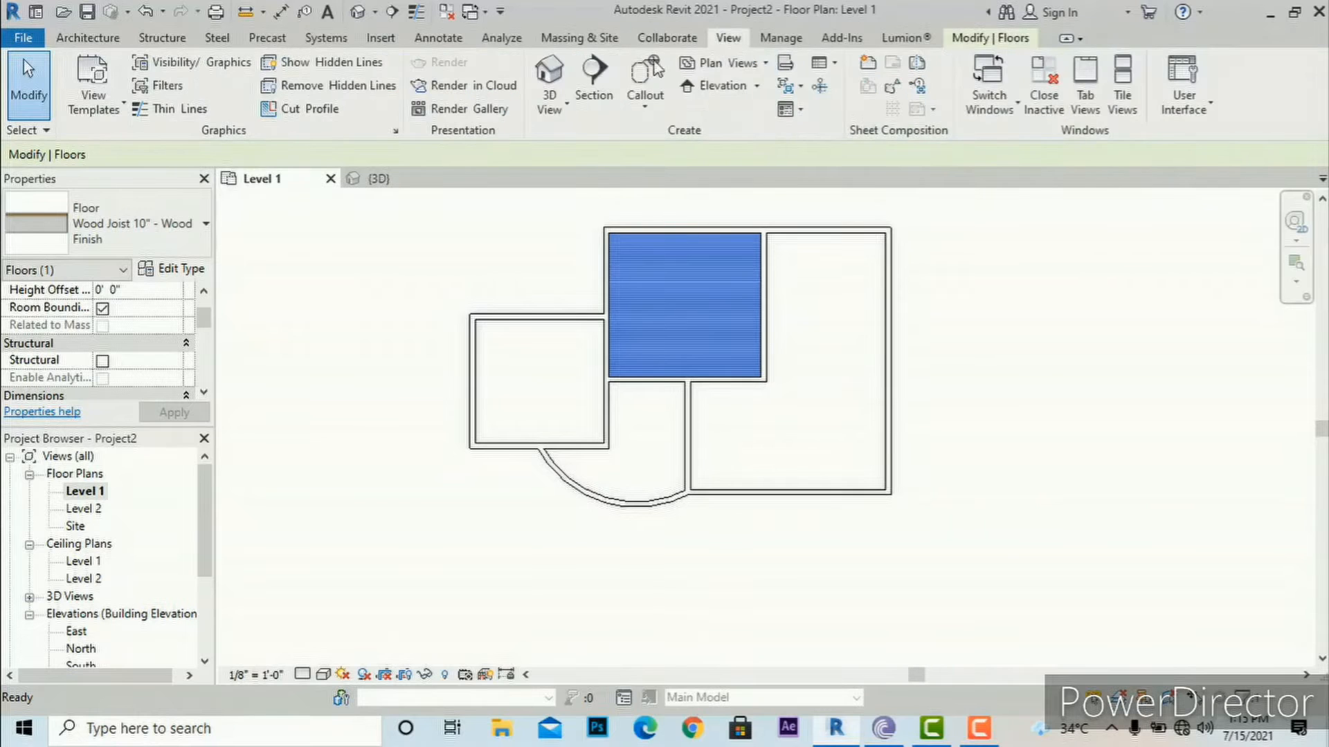
{"action": "left_click", "coordinate": [553, 76]}
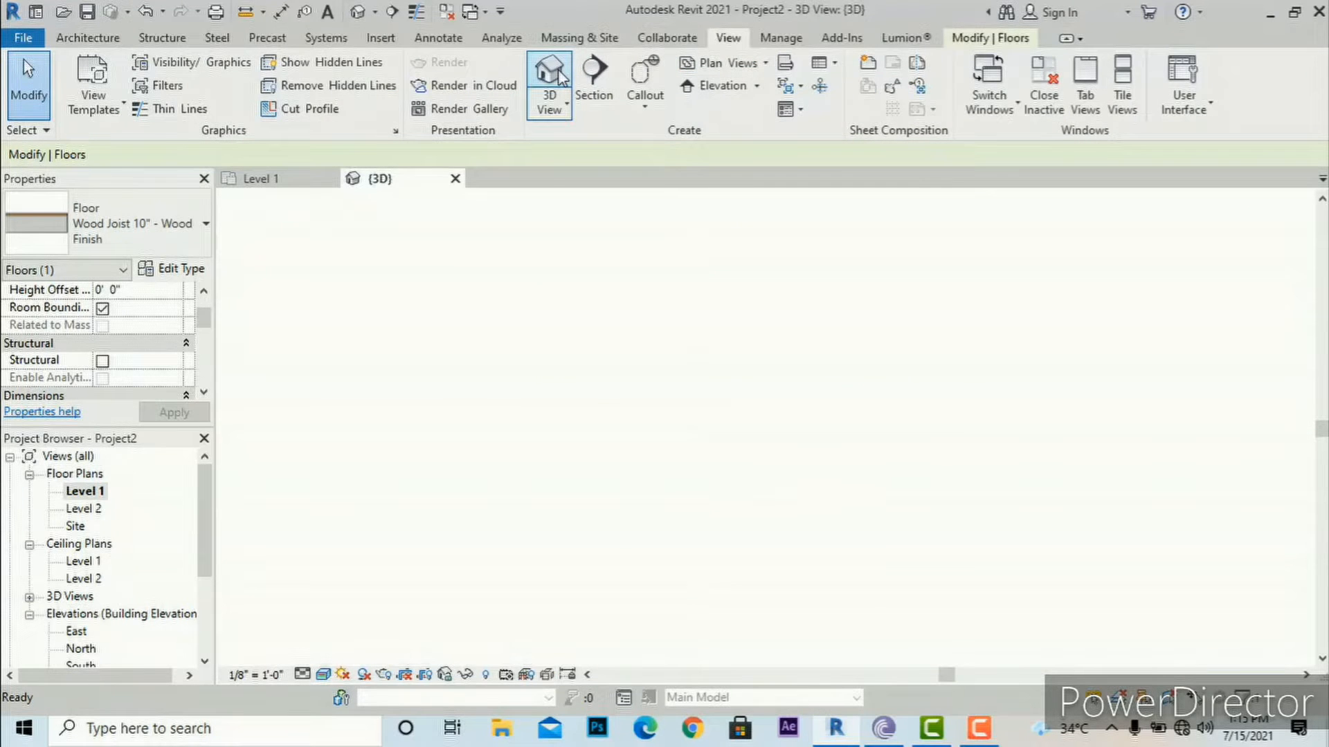
{"action": "scroll", "coordinate": [964, 376], "scroll_direction": "up", "scroll_amount": 3}
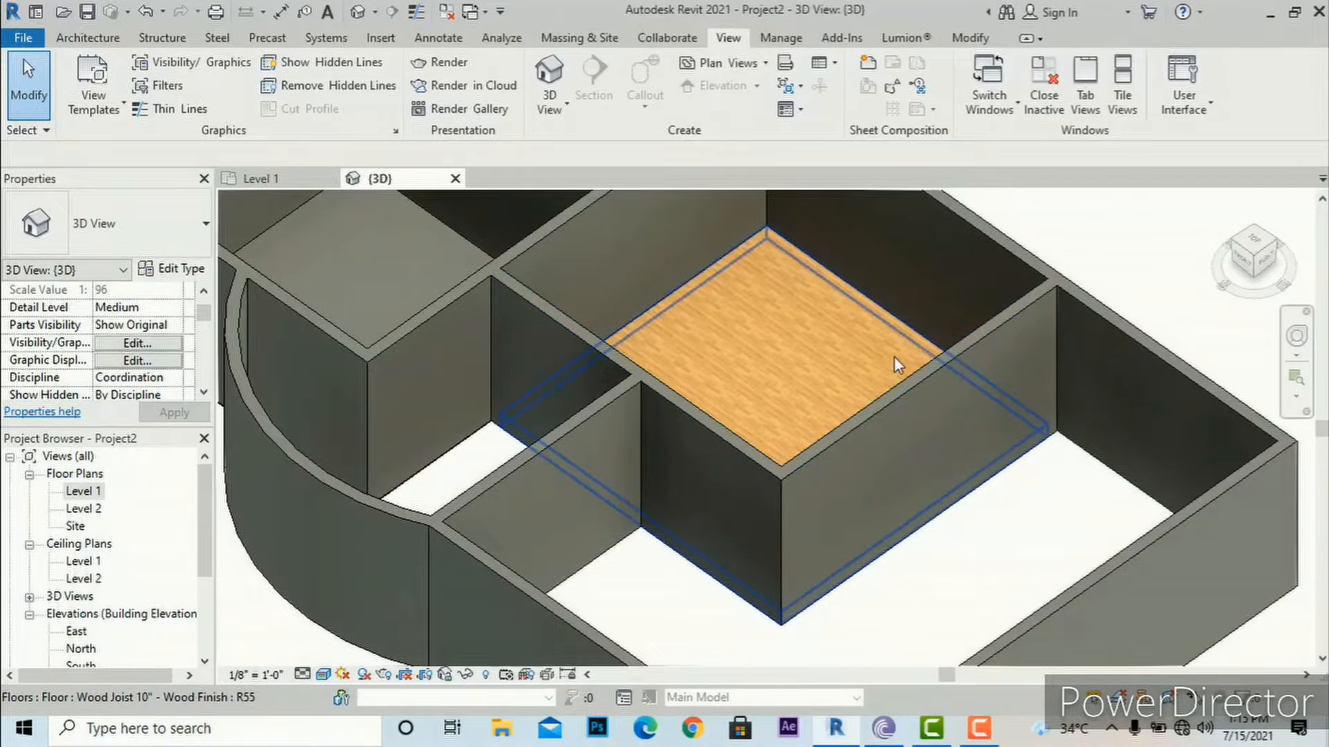
{"action": "scroll", "coordinate": [758, 323], "scroll_direction": "down", "scroll_amount": 5}
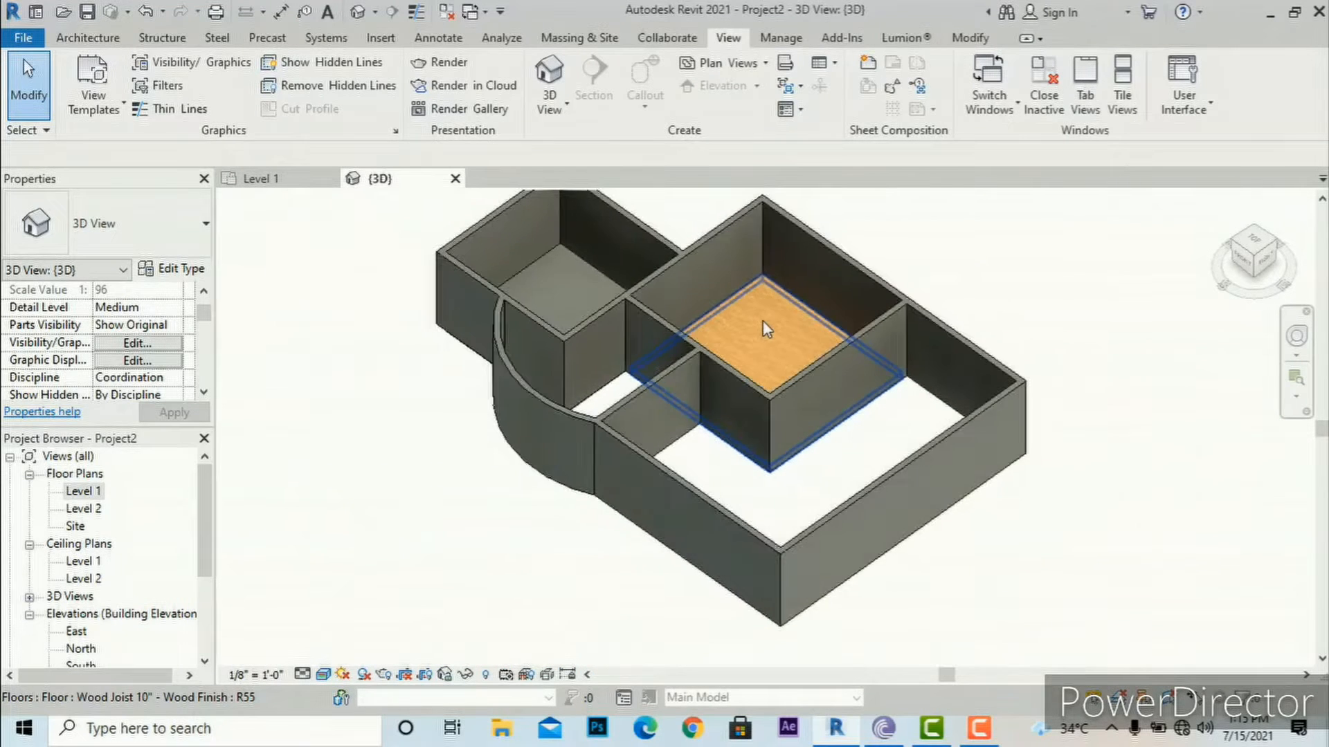
- Return to the Level 1 floor plan and start an architectural floor with straight boundary lines, keeping the Wood Joist 10" - Wood Finish type
{"action": "double_click", "coordinate": [83, 491]}
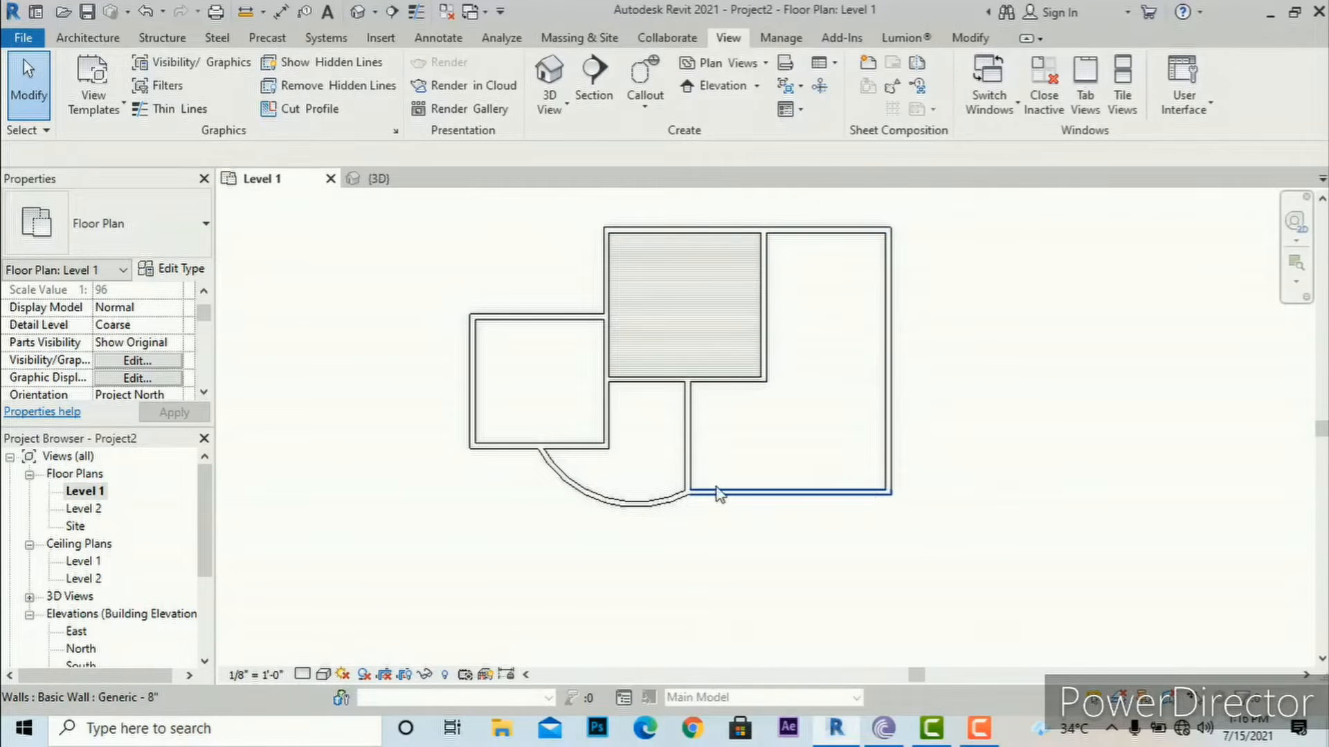
{"action": "left_click", "coordinate": [88, 39]}
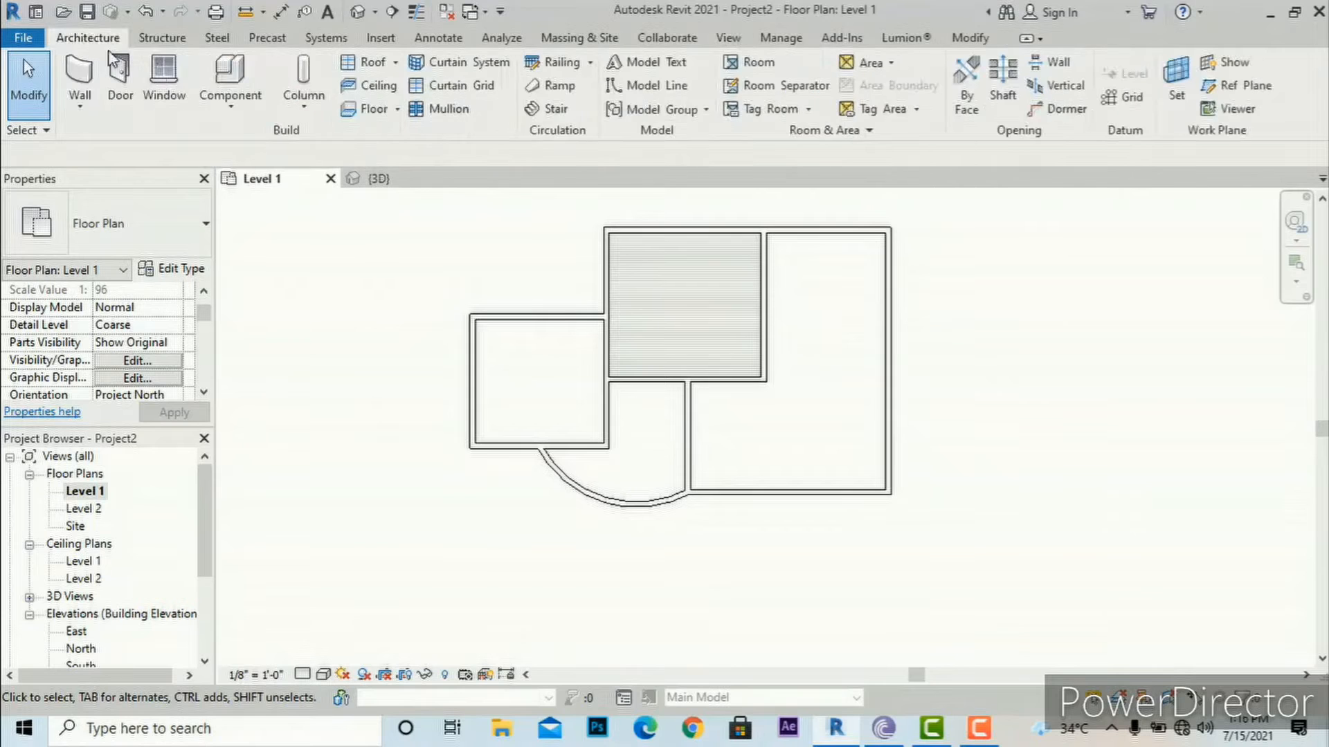
{"action": "left_click", "coordinate": [398, 110]}
{"action": "left_click", "coordinate": [415, 140]}
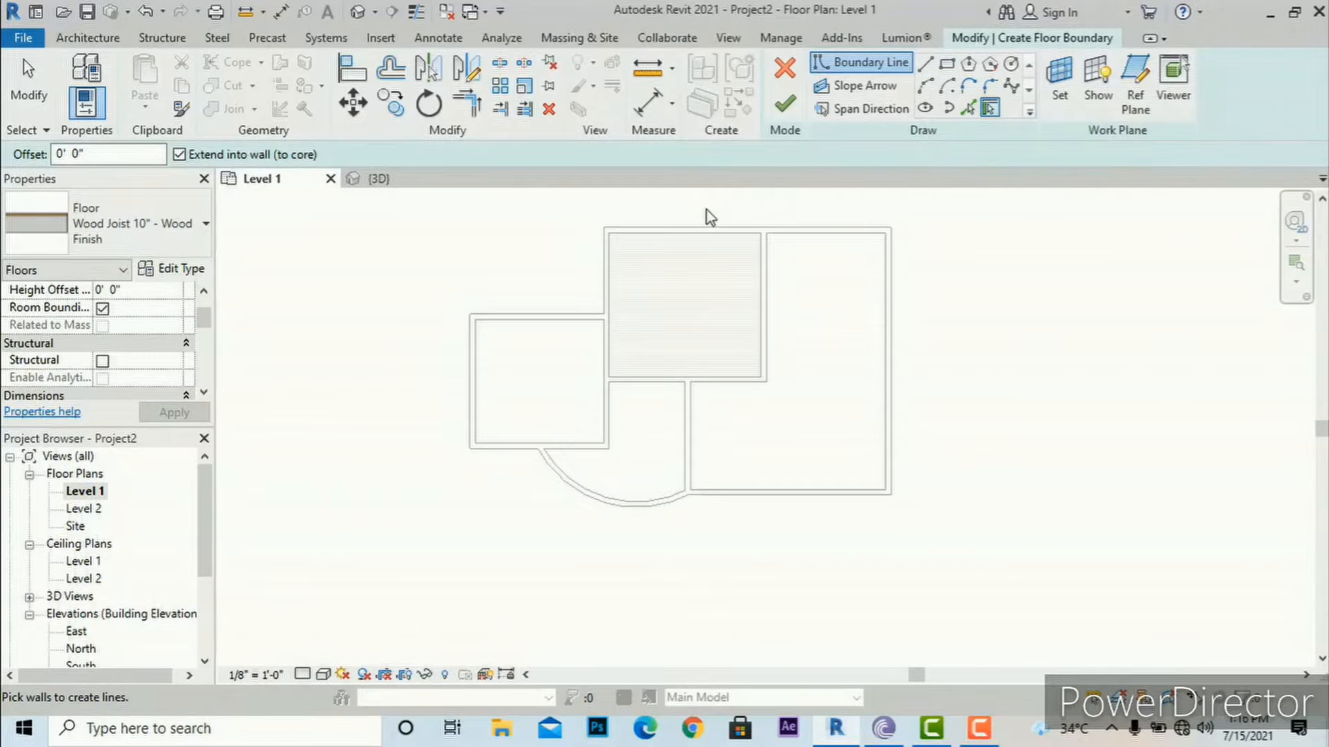
{"action": "left_click", "coordinate": [926, 66]}
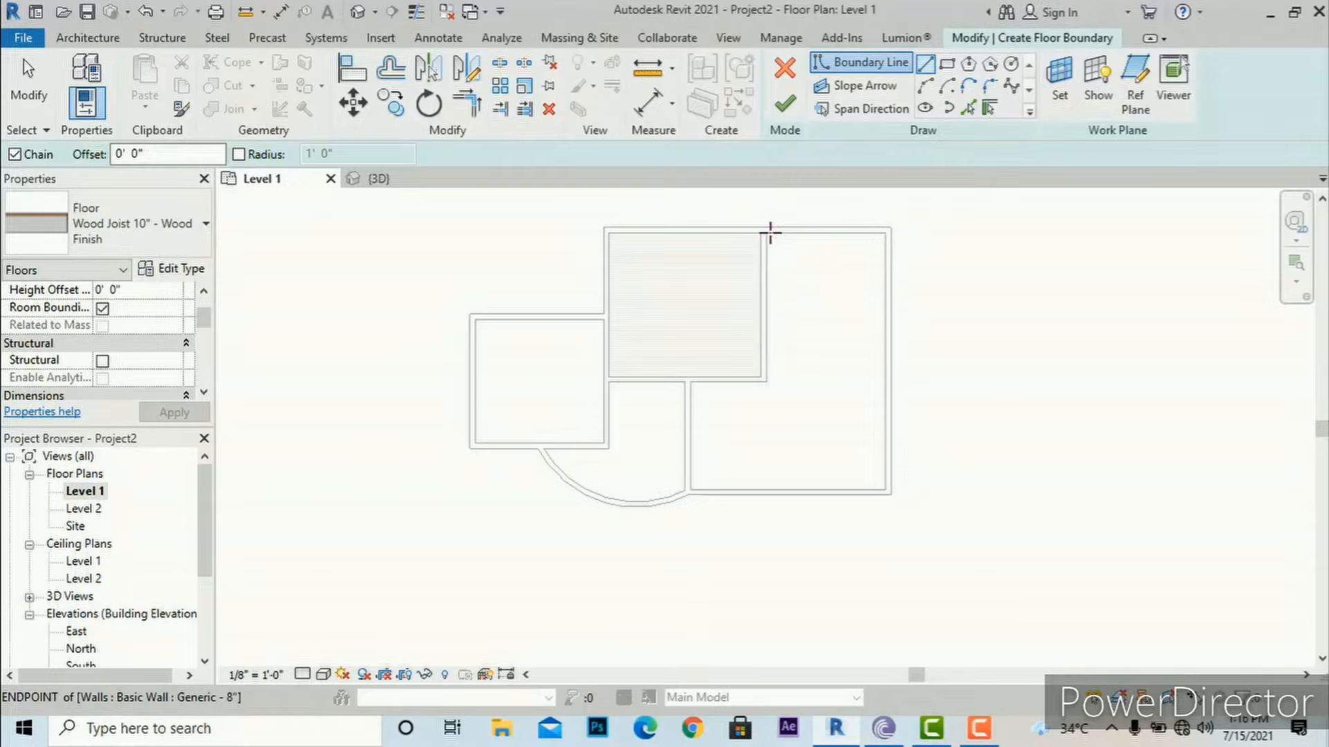
- Sketch a closed L-shaped floor boundary along the inner wall corners of the large room on the east side
{"action": "left_click", "coordinate": [769, 233]}
{"action": "left_click", "coordinate": [886, 232]}
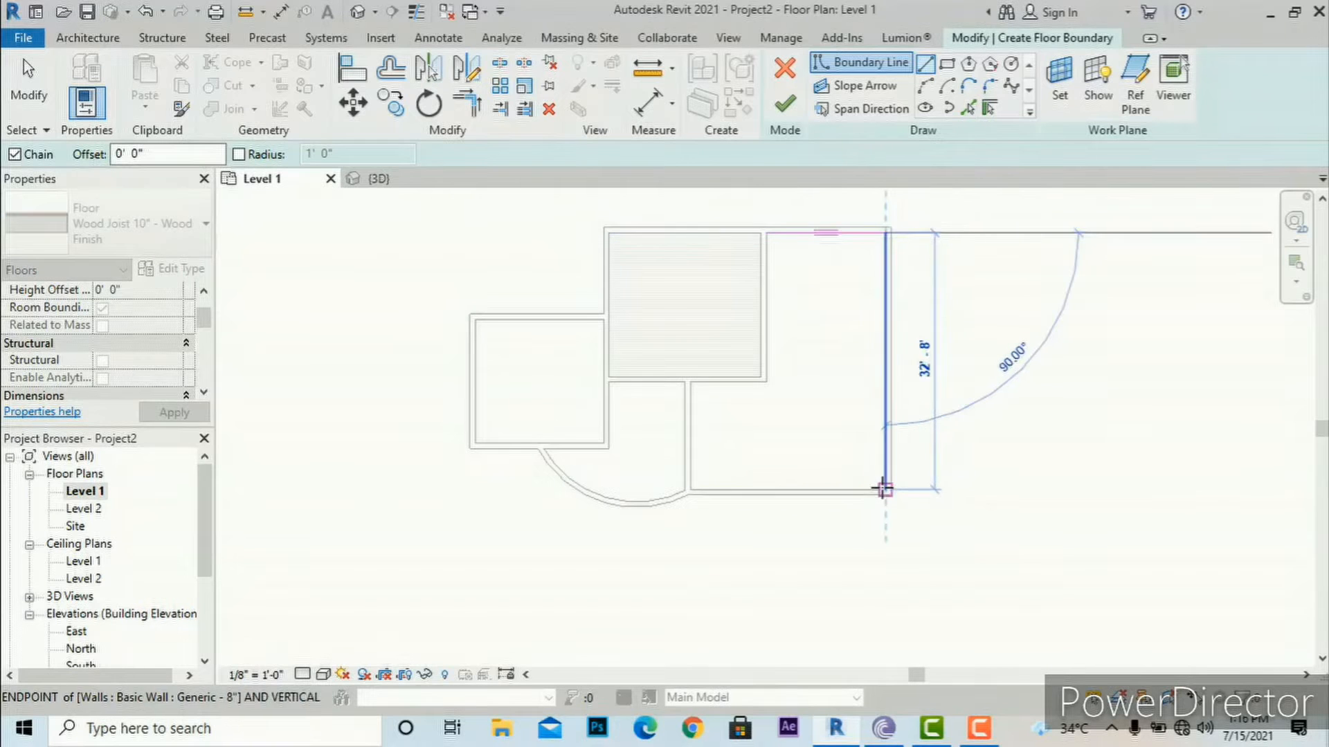
{"action": "left_click", "coordinate": [885, 490]}
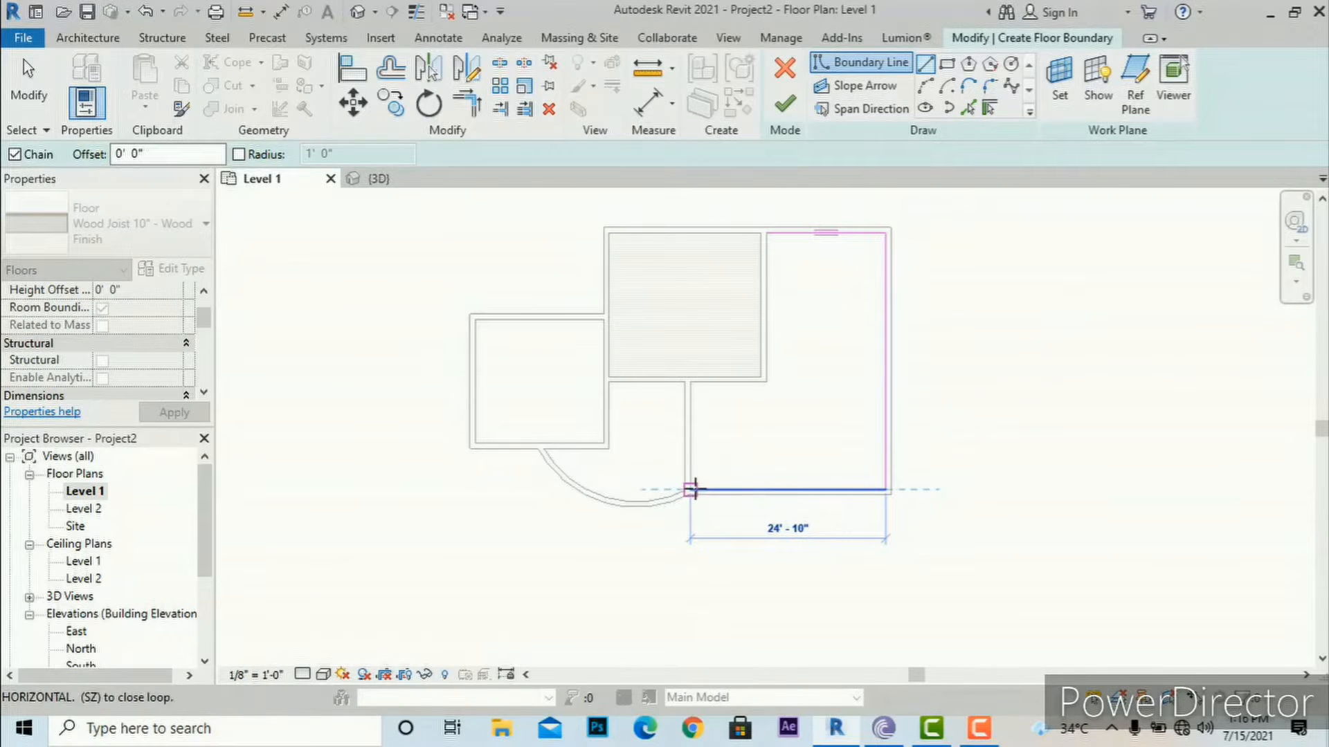
{"action": "left_click", "coordinate": [692, 490]}
{"action": "left_click", "coordinate": [690, 382]}
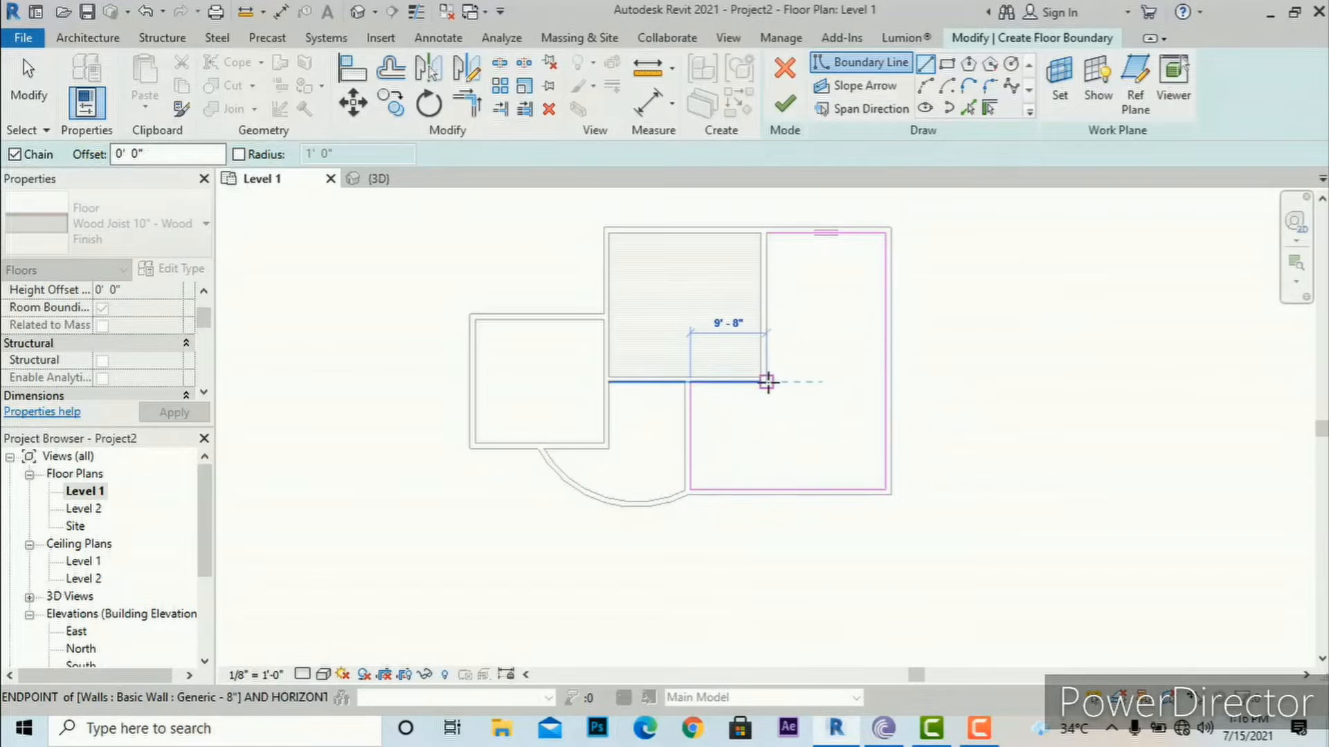
{"action": "left_click", "coordinate": [767, 382]}
{"action": "left_click", "coordinate": [766, 233]}
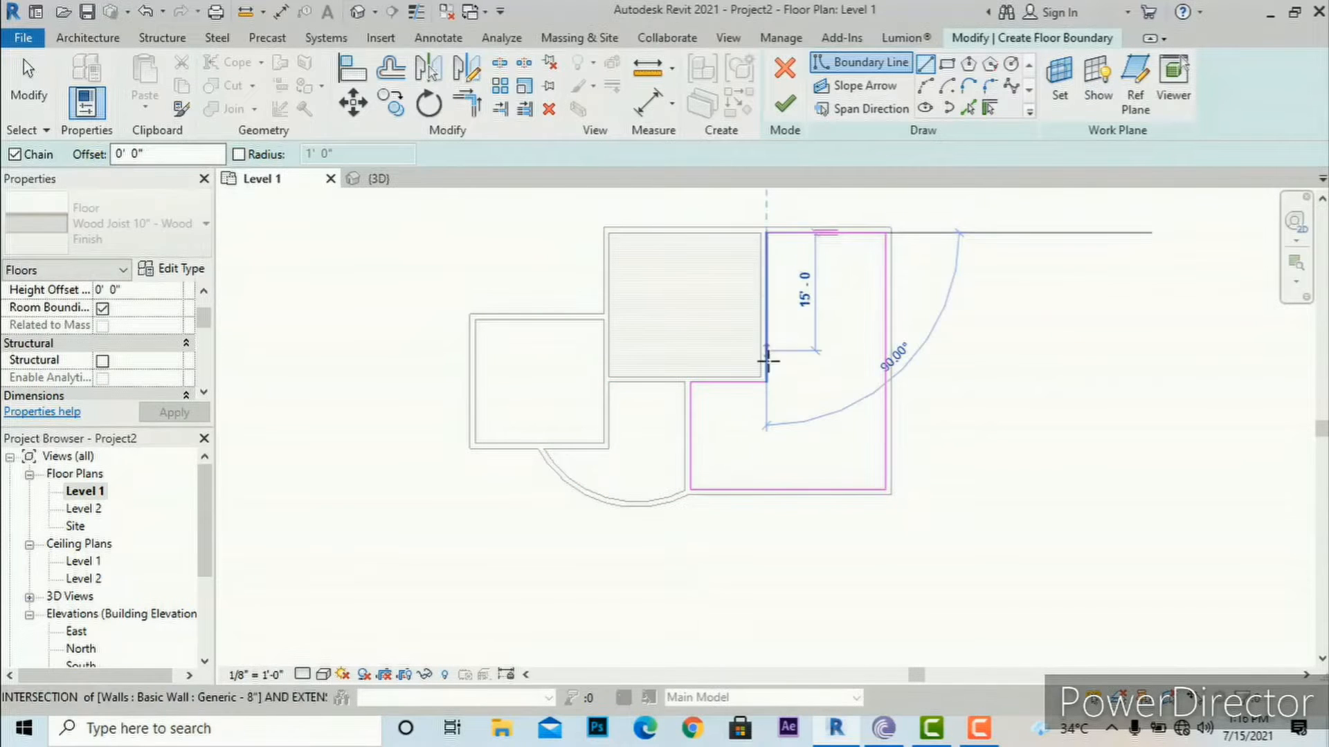
{"action": "key", "text": "Escape"}
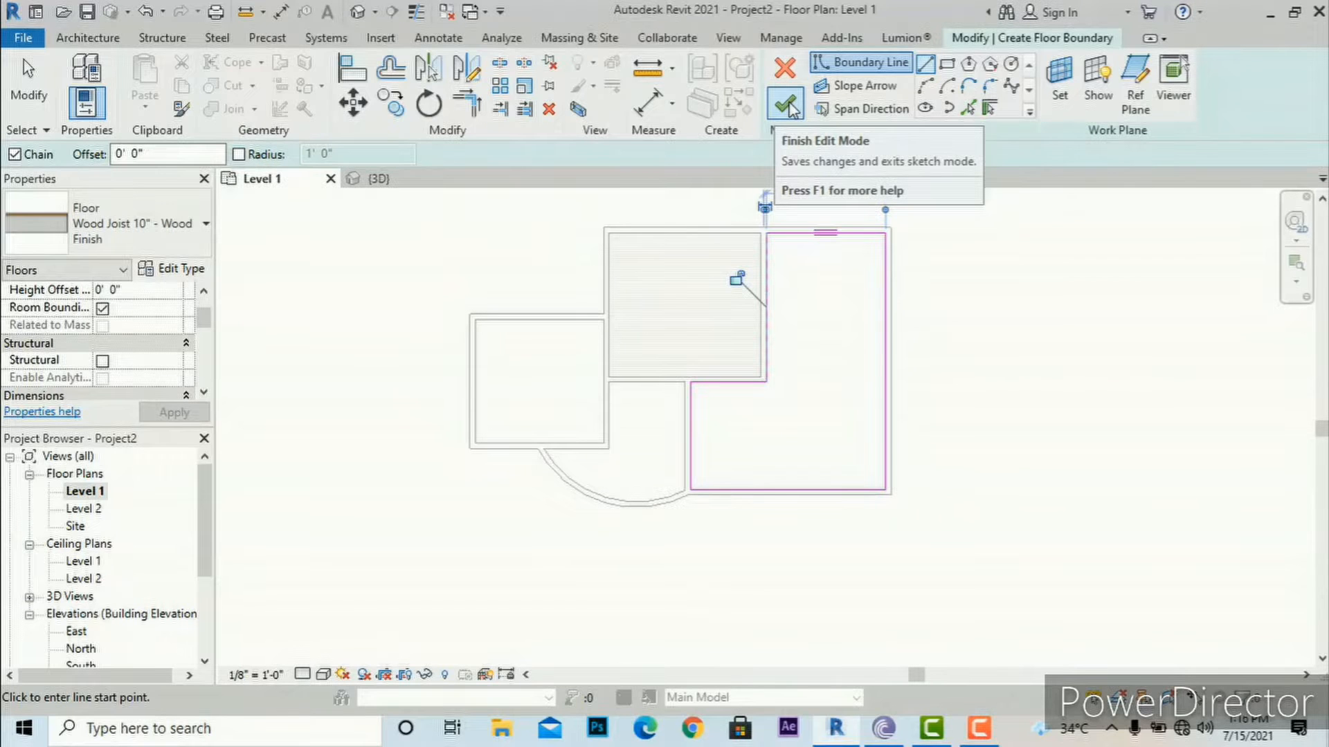
- Finish the L-shaped room's floor and check it in the 3D view
{"action": "left_click", "coordinate": [787, 106]}
{"action": "left_click", "coordinate": [628, 557]}
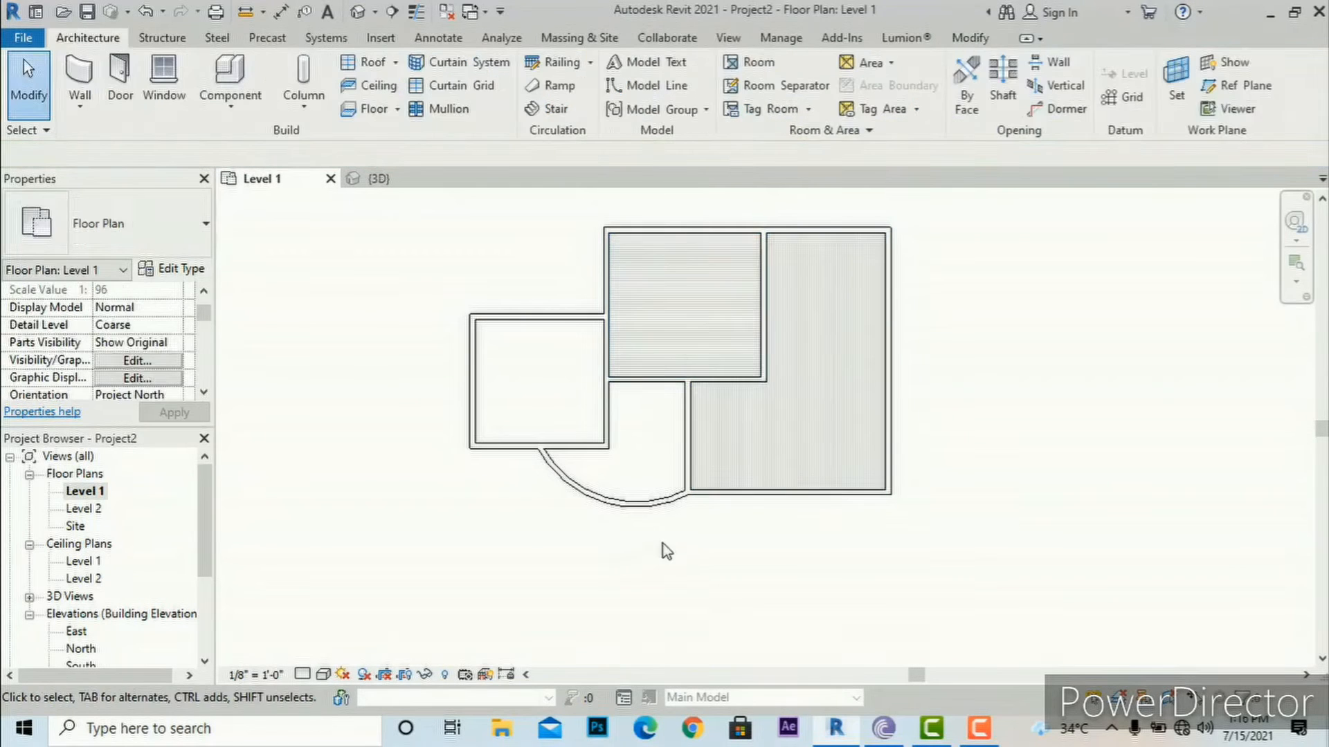
{"action": "left_click", "coordinate": [732, 36]}
{"action": "left_click", "coordinate": [548, 81]}
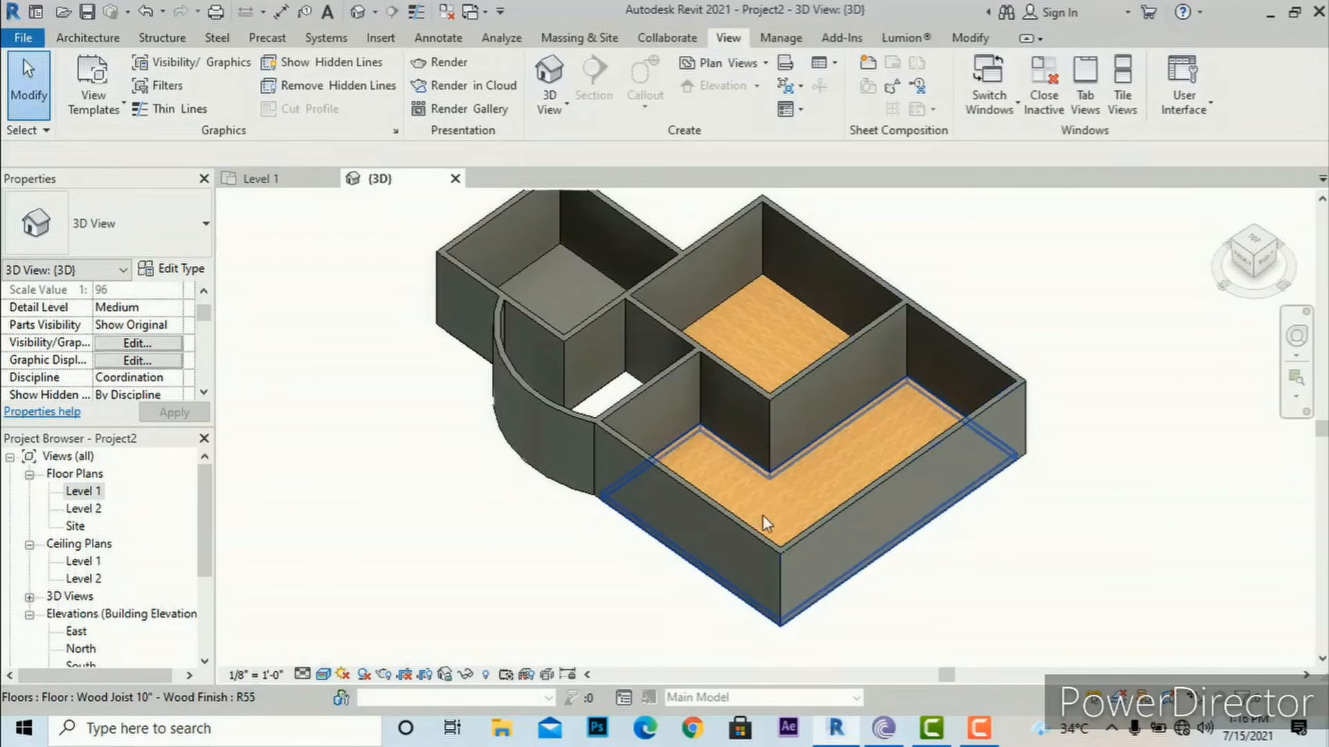
- Return to the Level 1 floor plan and start another architectural floor, with the Pick Lines tool for its boundary
{"action": "double_click", "coordinate": [85, 491]}
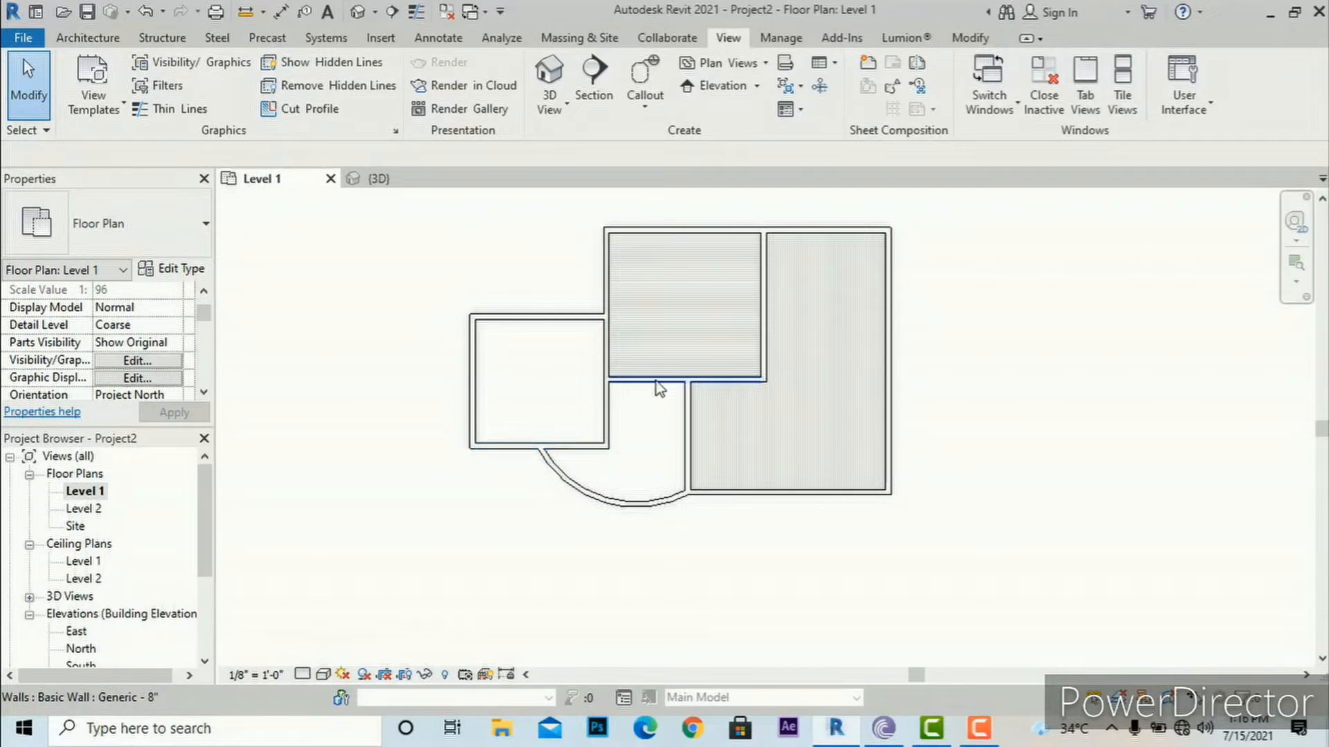
{"action": "left_click", "coordinate": [79, 42]}
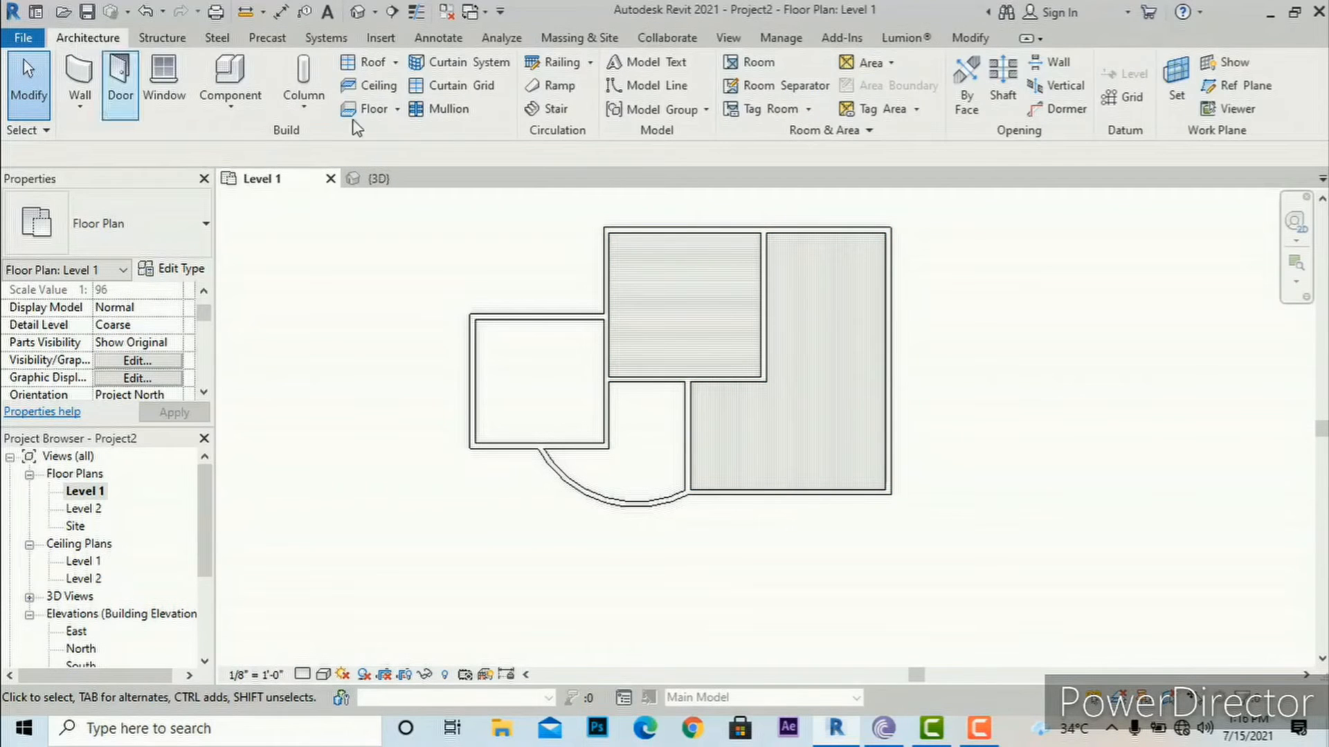
{"action": "left_click", "coordinate": [398, 111]}
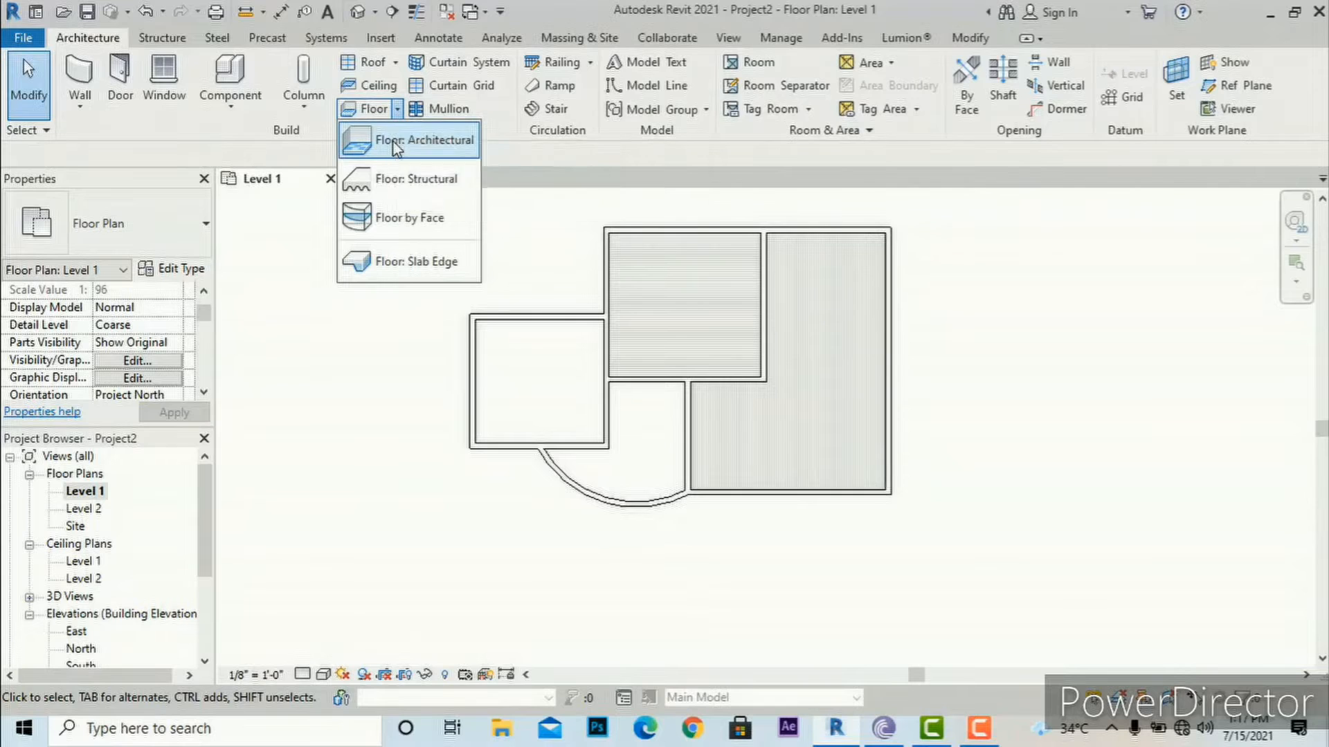
{"action": "left_click", "coordinate": [393, 142]}
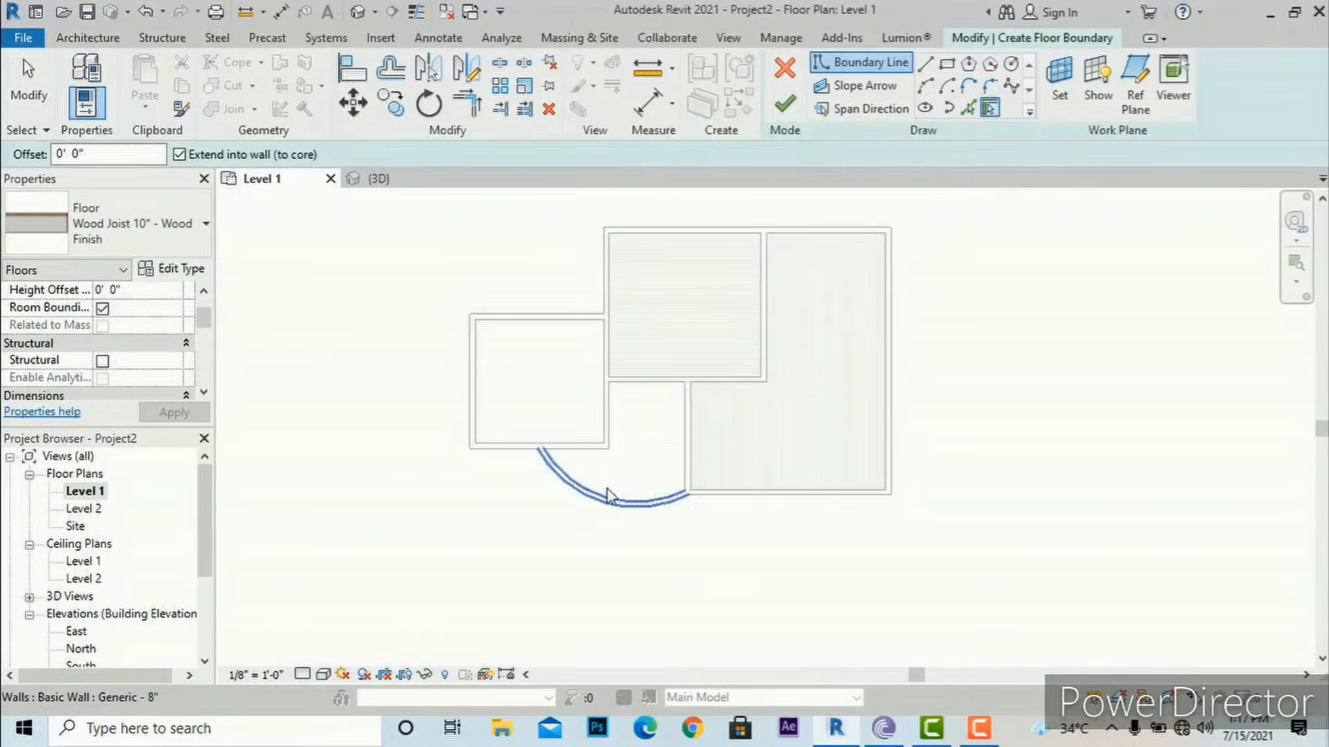
{"action": "left_click", "coordinate": [970, 111]}
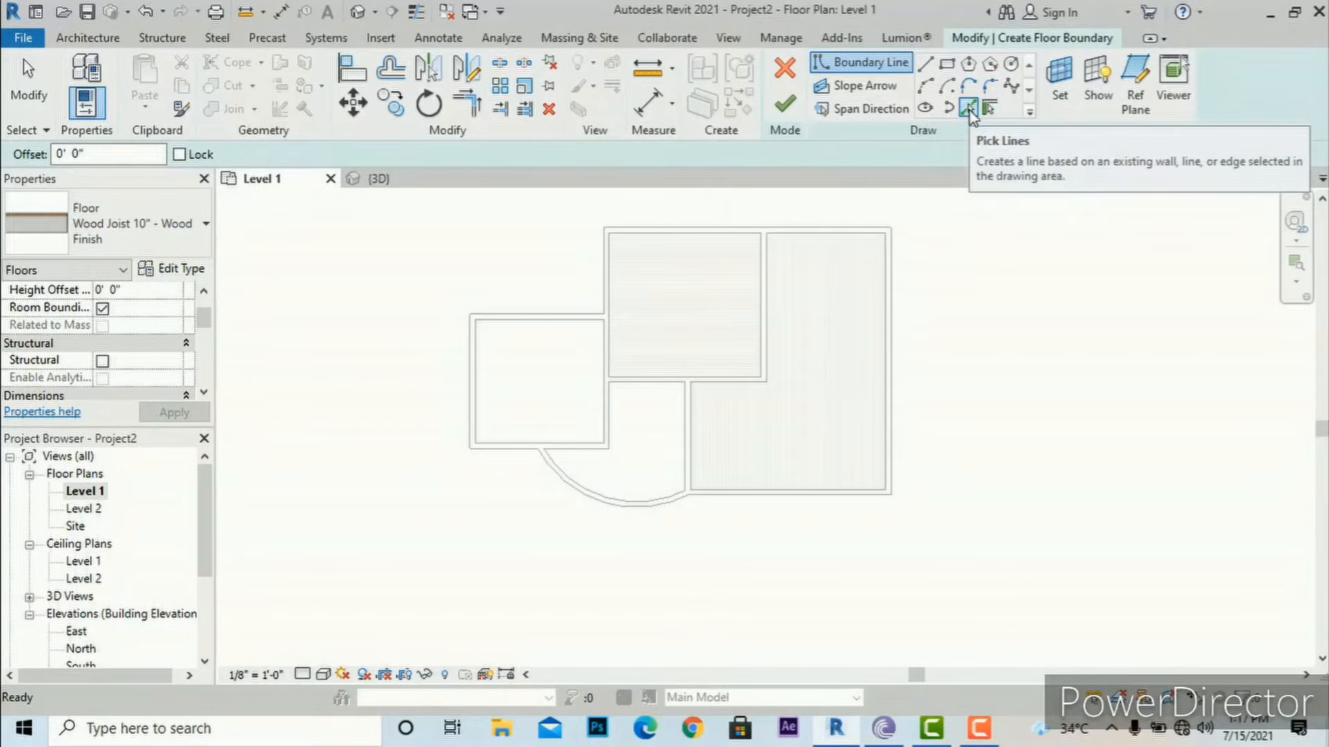
- Pick the inner wall edges around the room with the curved wall, including the arc, as floor boundary lines
{"action": "left_click", "coordinate": [657, 395]}
{"action": "scroll", "coordinate": [686, 415], "scroll_direction": "up", "scroll_amount": 4}
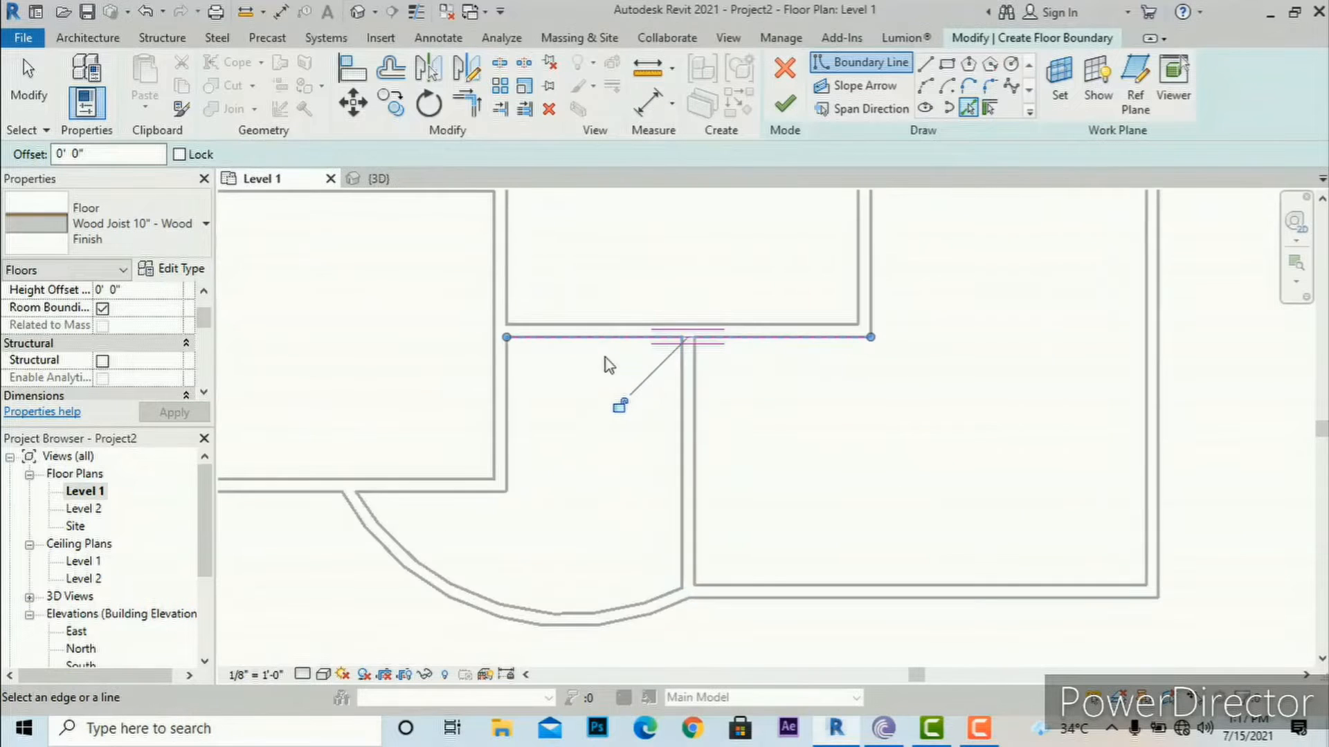
{"action": "left_click", "coordinate": [681, 454]}
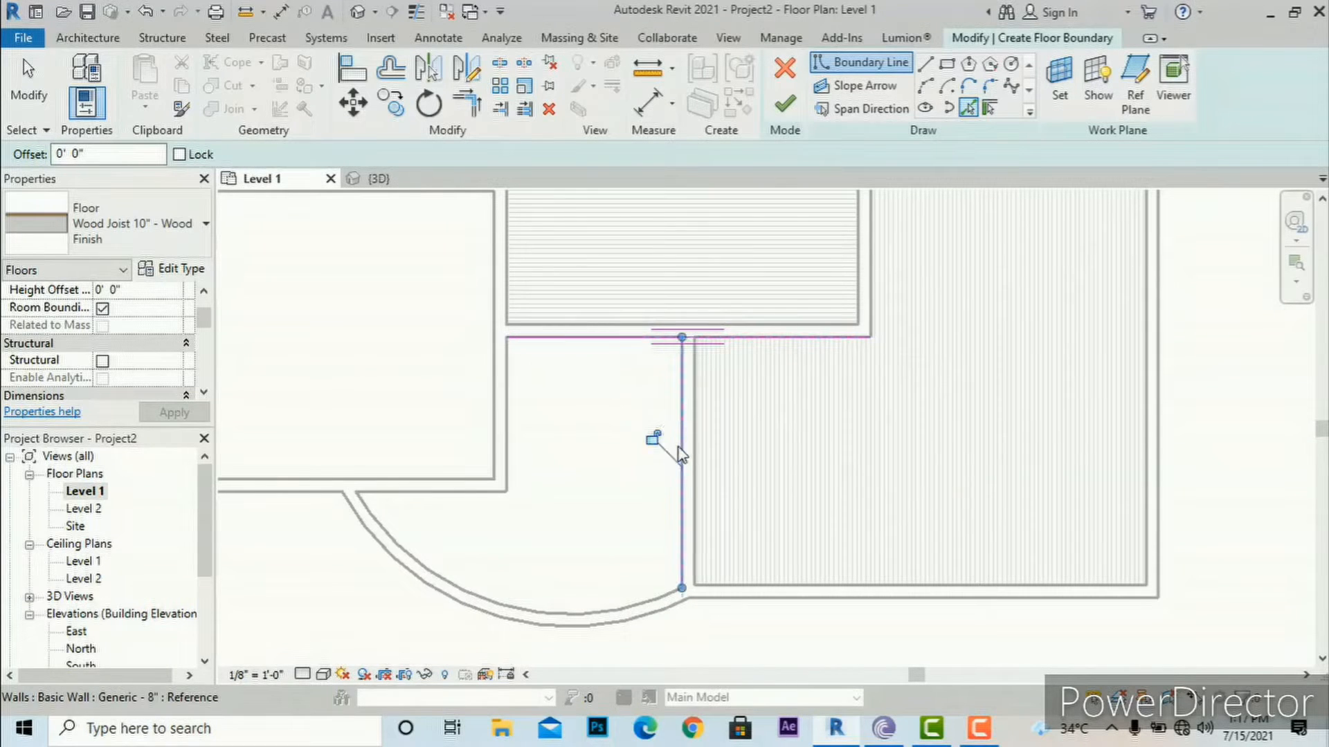
{"action": "left_click", "coordinate": [636, 605]}
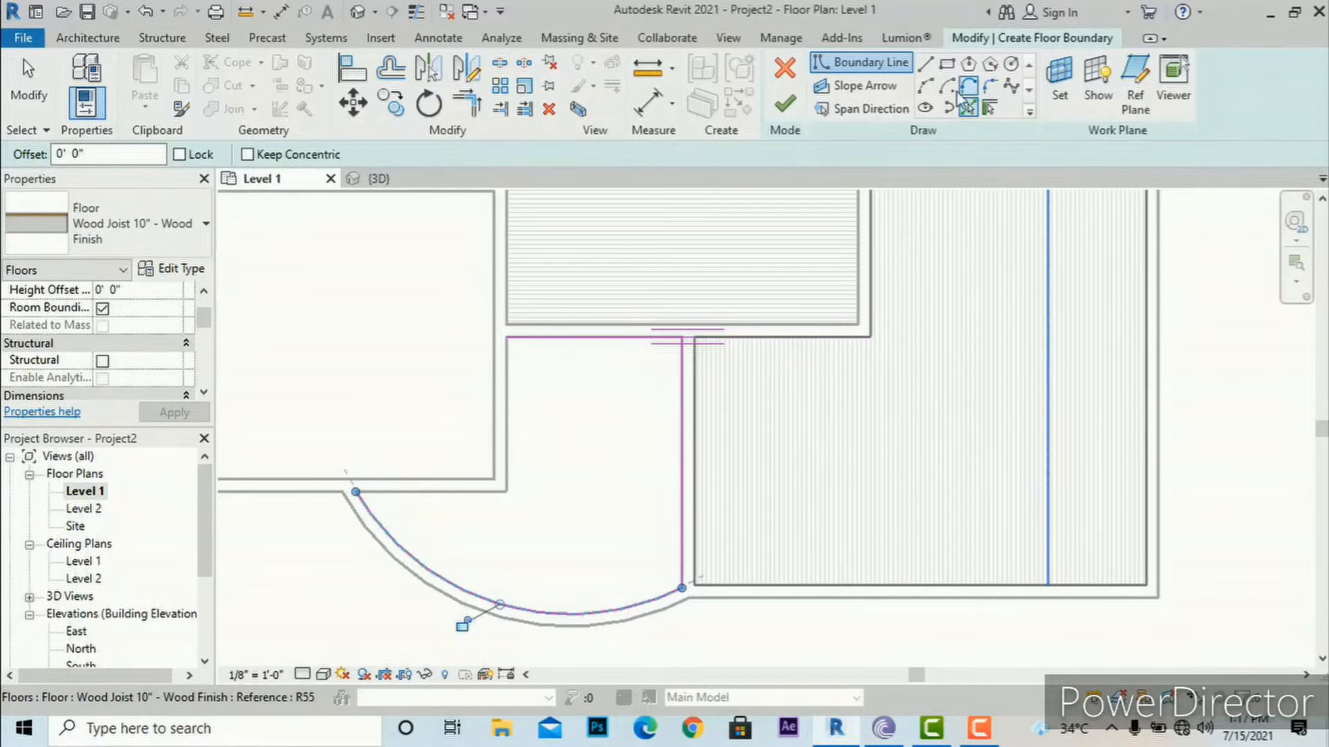
{"action": "left_click", "coordinate": [458, 500]}
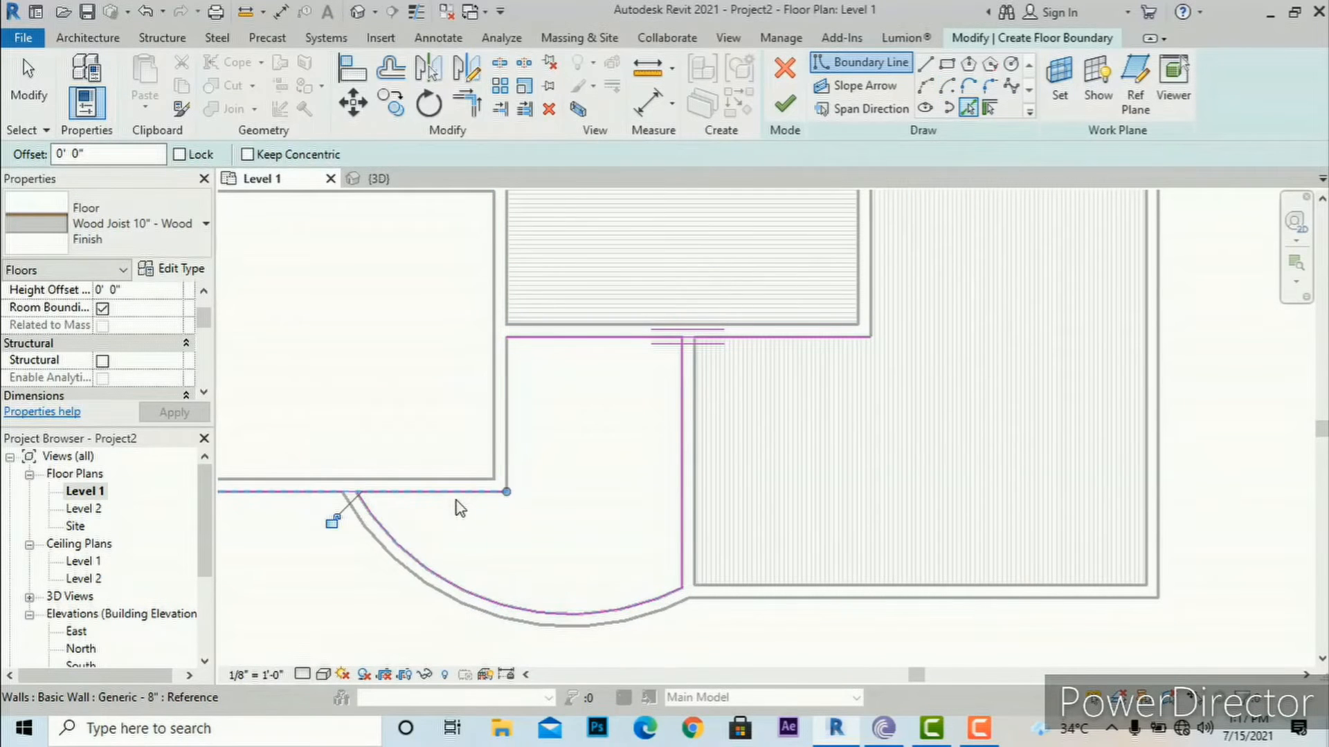
{"action": "left_click", "coordinate": [507, 450]}
{"action": "scroll", "coordinate": [753, 369], "scroll_direction": "down", "scroll_amount": 2}
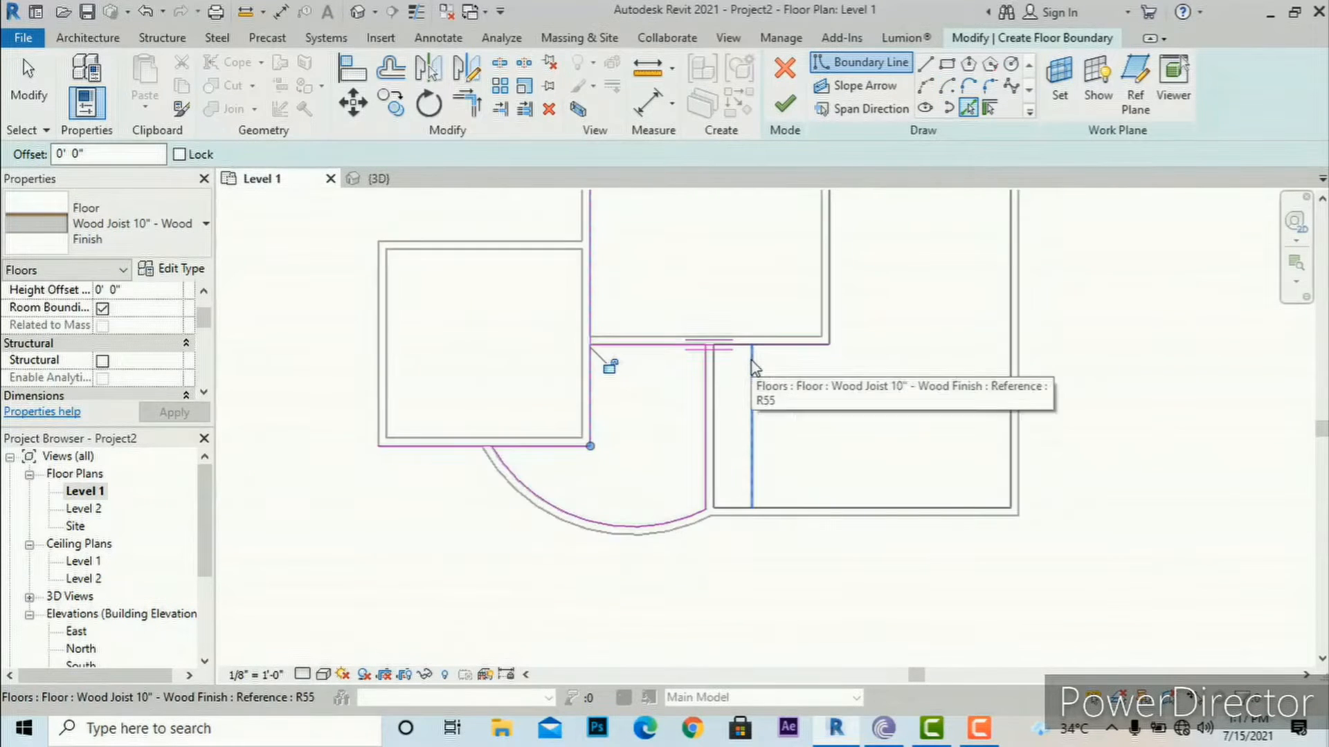
- Trim the picked boundary lines to corners so they form a closed loop around the curved room, and finish the floor
{"action": "left_click", "coordinate": [471, 107]}
{"action": "left_click", "coordinate": [513, 463]}
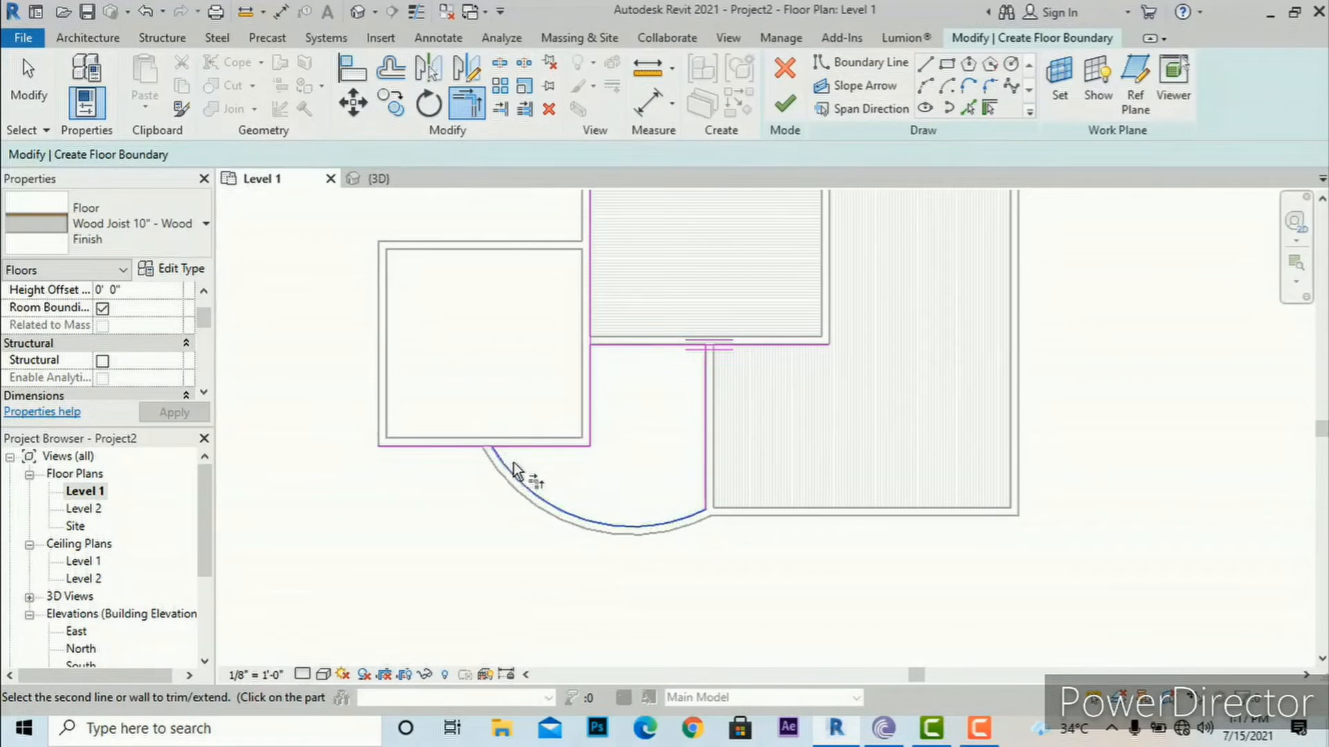
{"action": "scroll", "coordinate": [514, 462], "scroll_direction": "up", "scroll_amount": 2}
{"action": "left_click", "coordinate": [514, 438]}
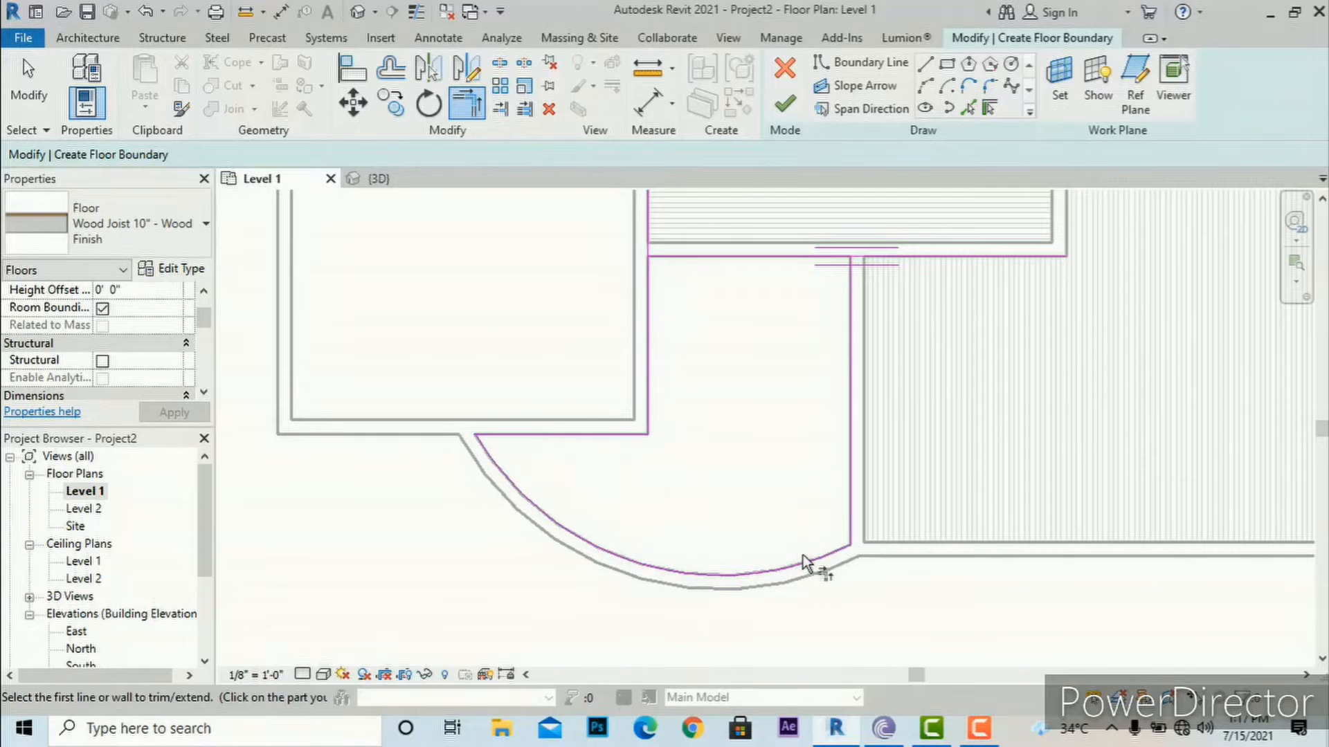
{"action": "left_click", "coordinate": [811, 253]}
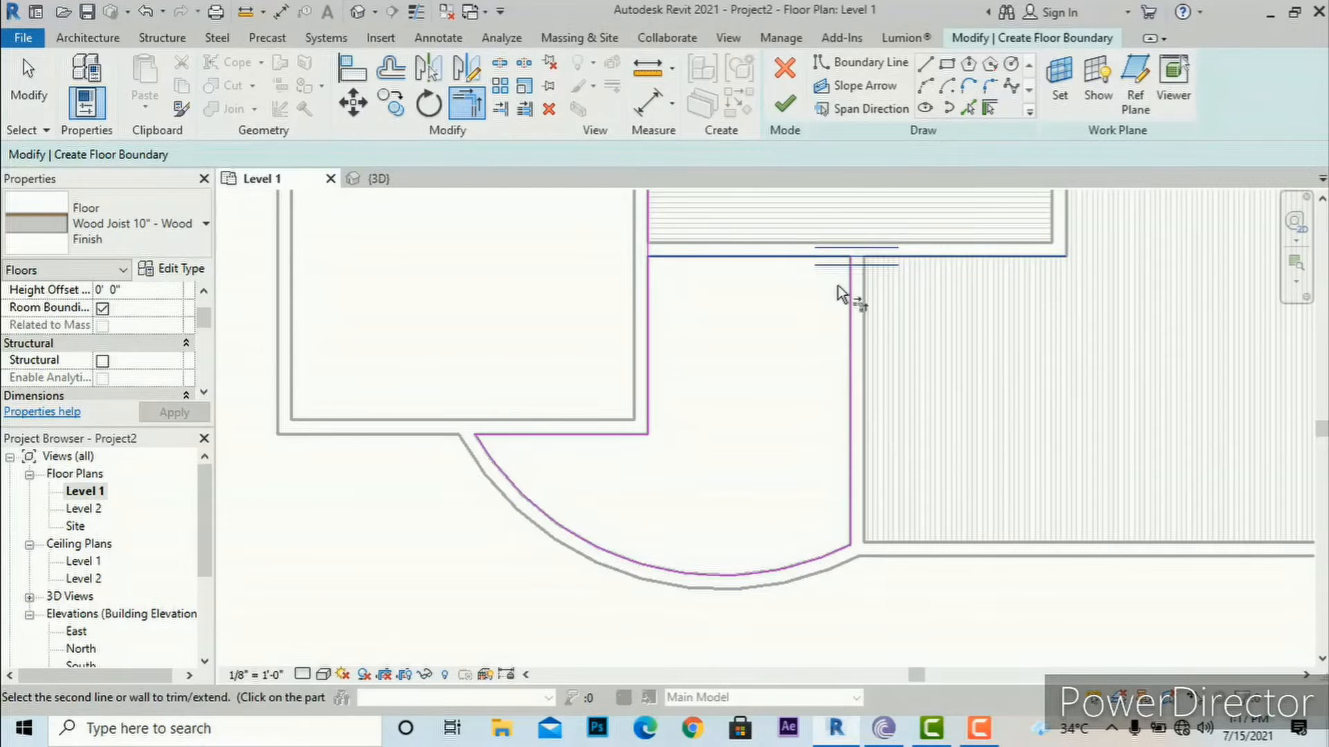
{"action": "left_click", "coordinate": [849, 291]}
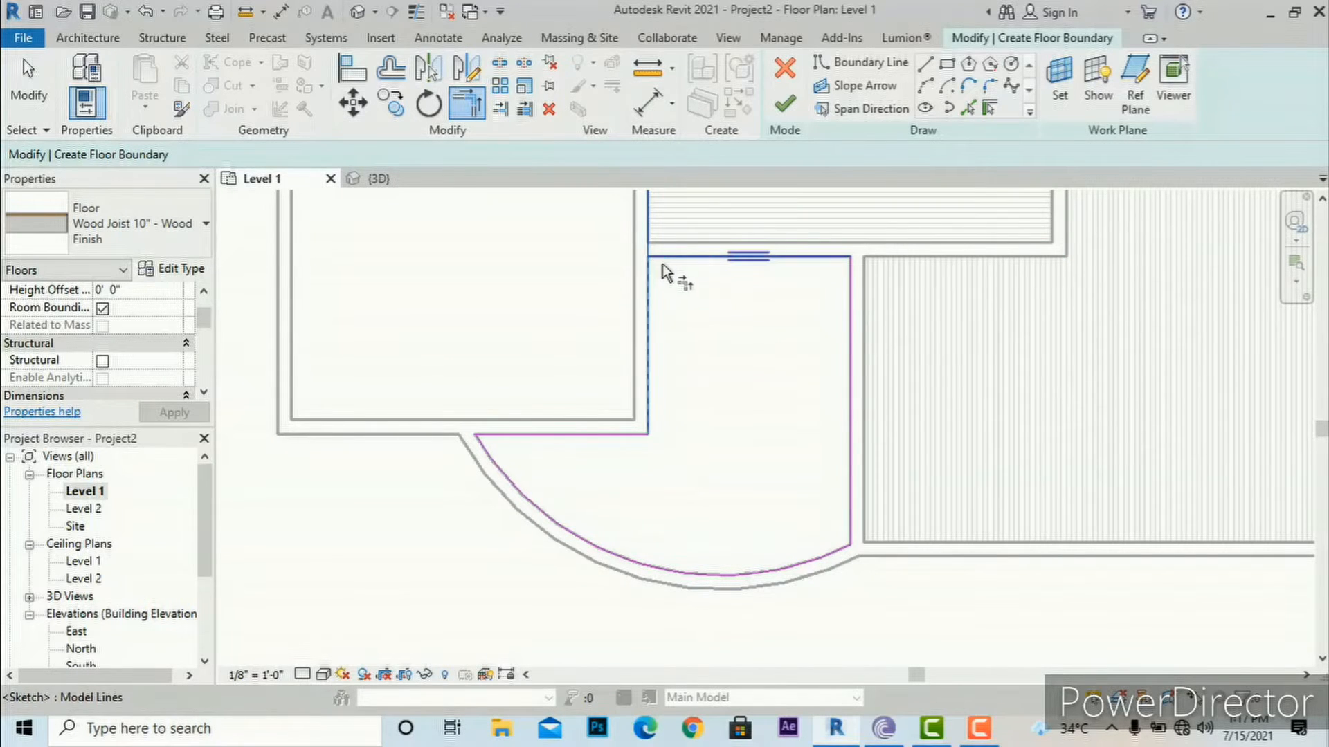
{"action": "left_click", "coordinate": [785, 104]}
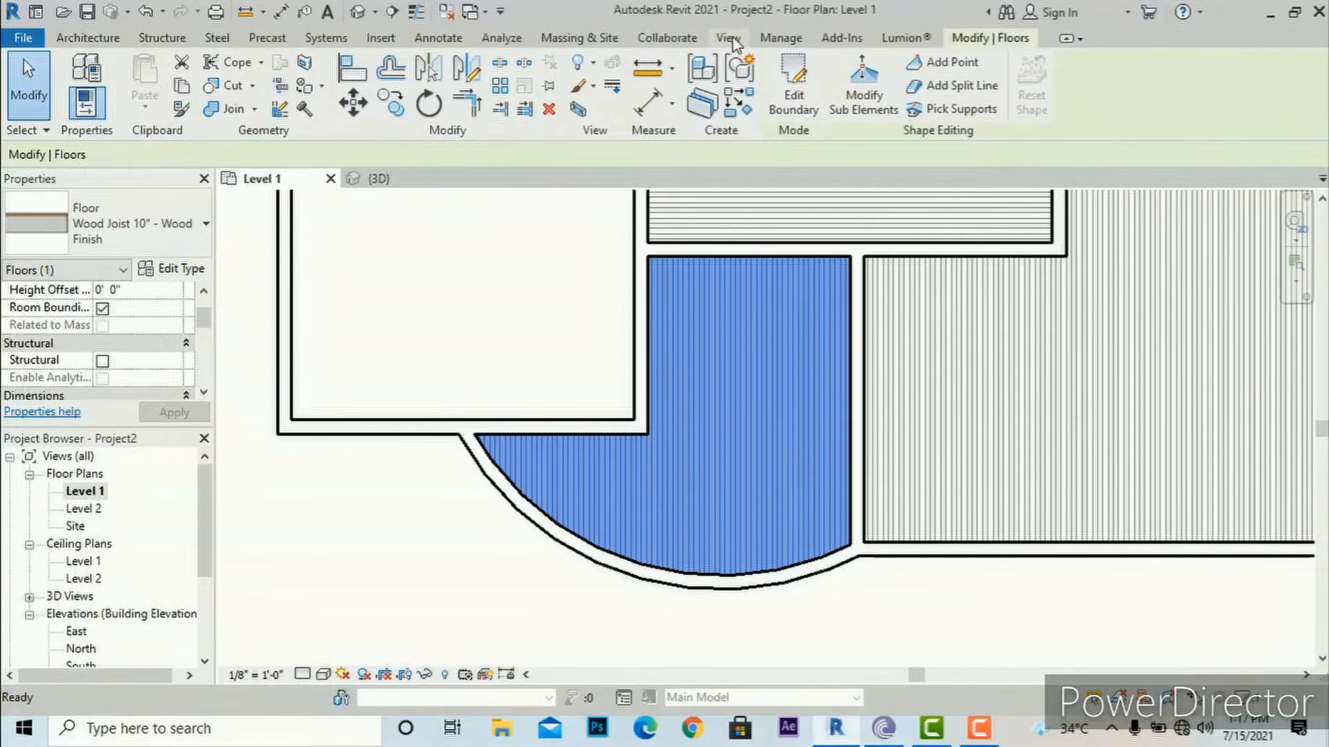
- Examine the floors of all rooms in the 3D view from the front and from above at an angle
{"action": "left_click", "coordinate": [728, 38]}
{"action": "left_click", "coordinate": [549, 76]}
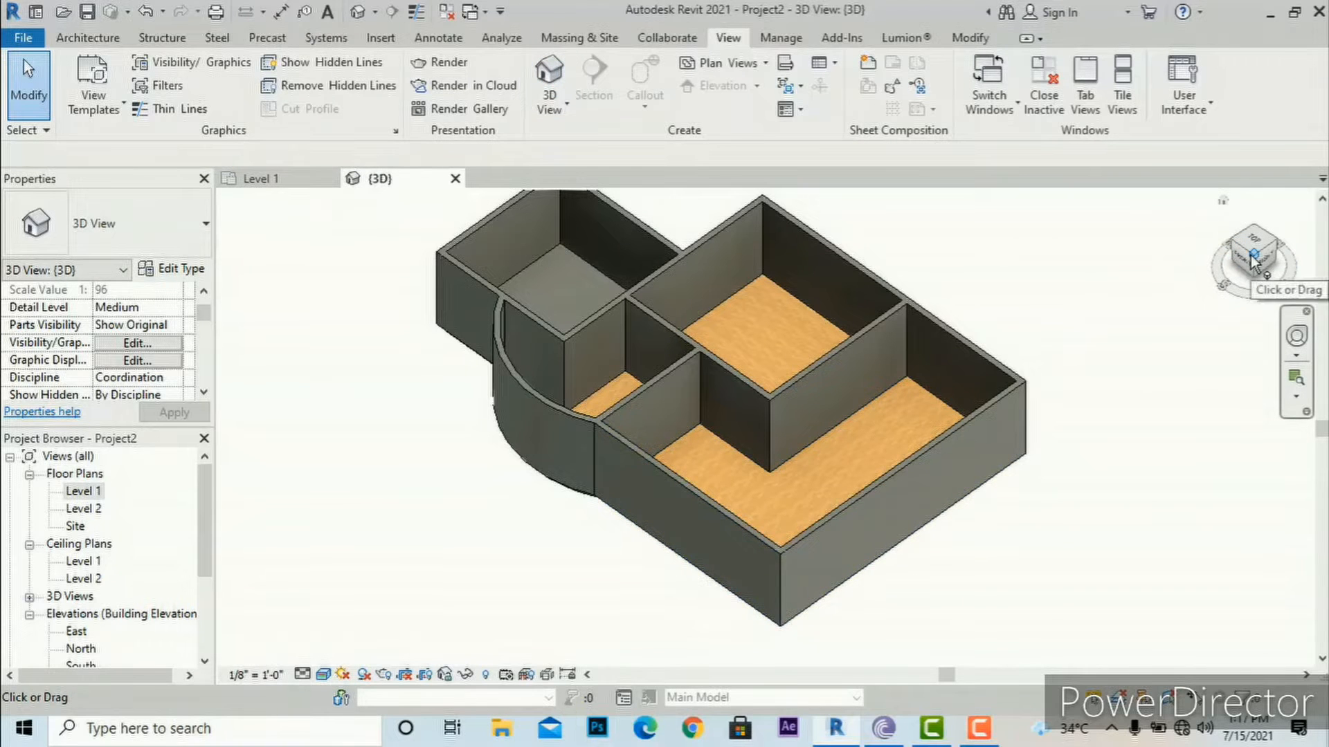
{"action": "mouse_move", "coordinate": [1256, 263]}
{"action": "left_mouse_down"}
{"action": "mouse_move", "coordinate": [222, 274]}
{"action": "mouse_move", "coordinate": [1206, 309]}
{"action": "left_mouse_up"}
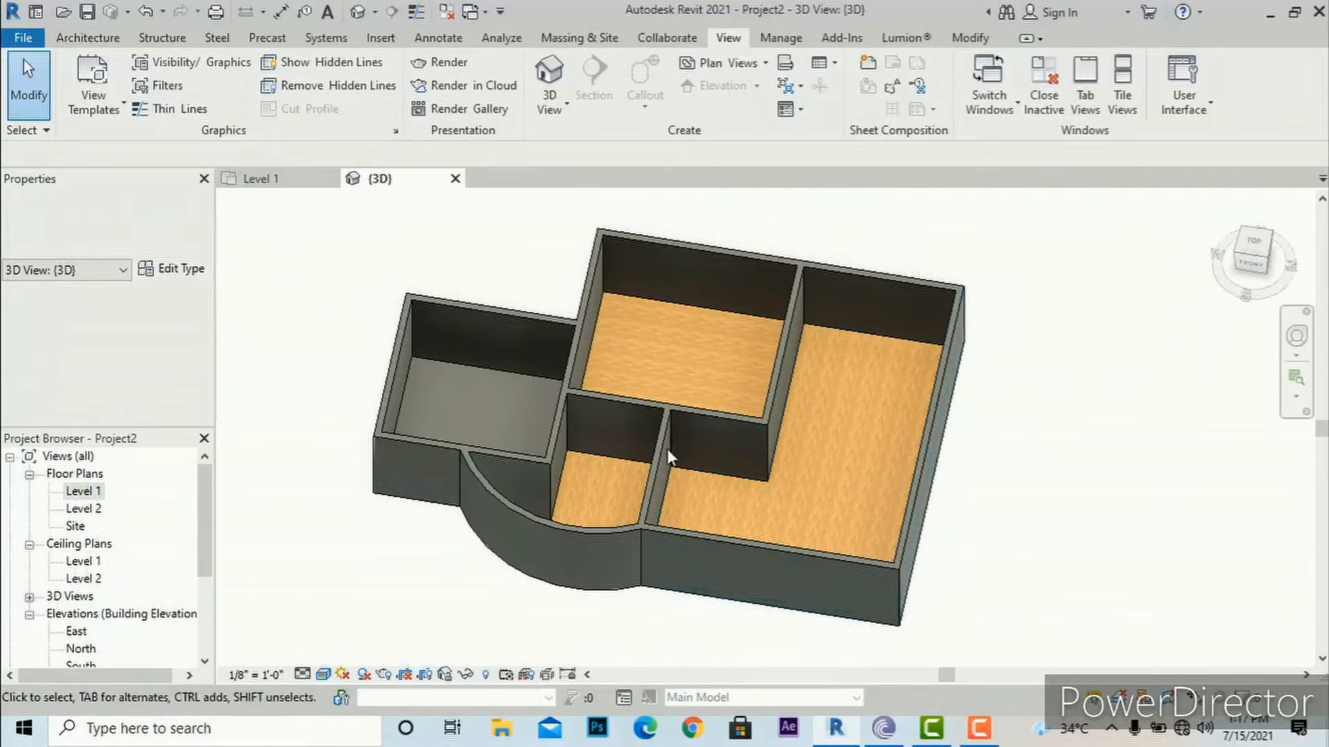
{"action": "scroll", "coordinate": [572, 467], "scroll_direction": "up", "scroll_amount": 1}
{"action": "scroll", "coordinate": [572, 467], "scroll_direction": "up", "scroll_amount": 1}
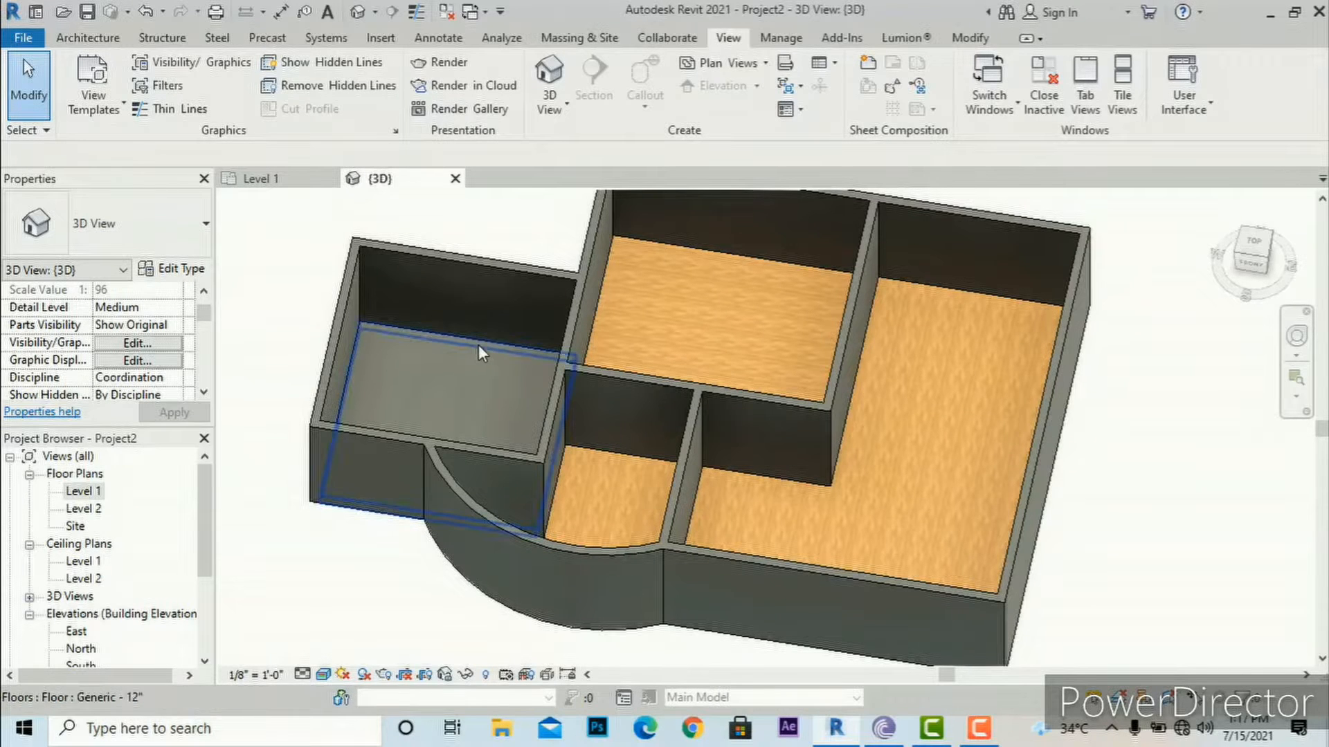
{"action": "left_click", "coordinate": [1252, 267]}
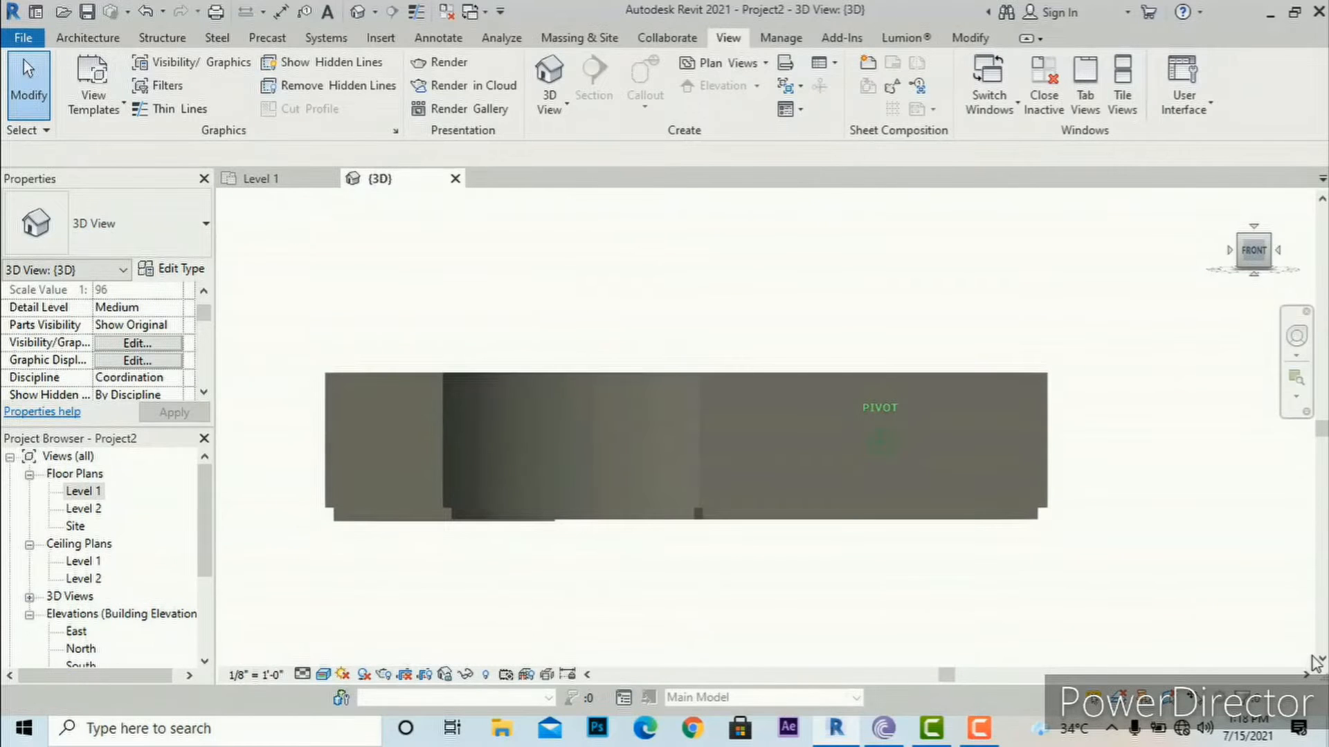
{"action": "left_click", "coordinate": [1261, 237]}
{"action": "left_click", "coordinate": [1270, 279]}
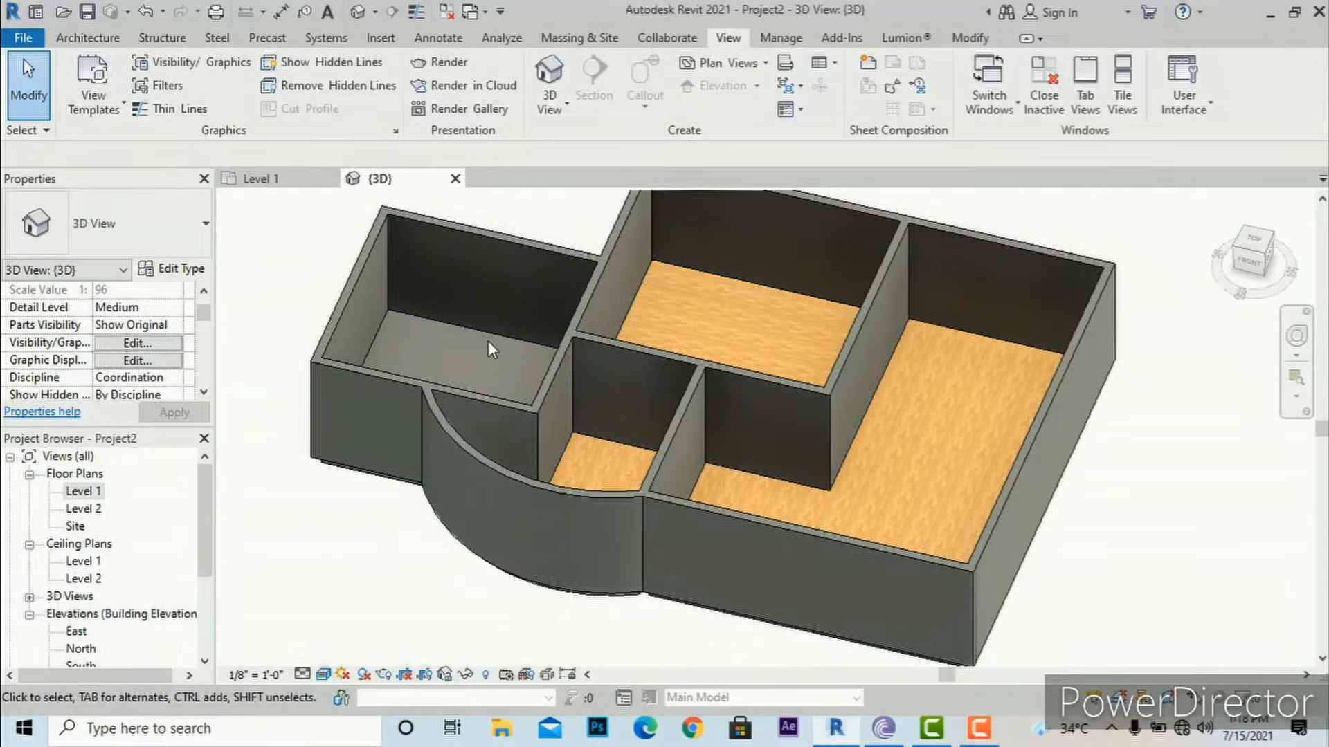
- Duplicate the type of the plain grey floor in the rectangular room beside the curved wall as "marble floooring"
{"action": "left_click", "coordinate": [494, 337]}
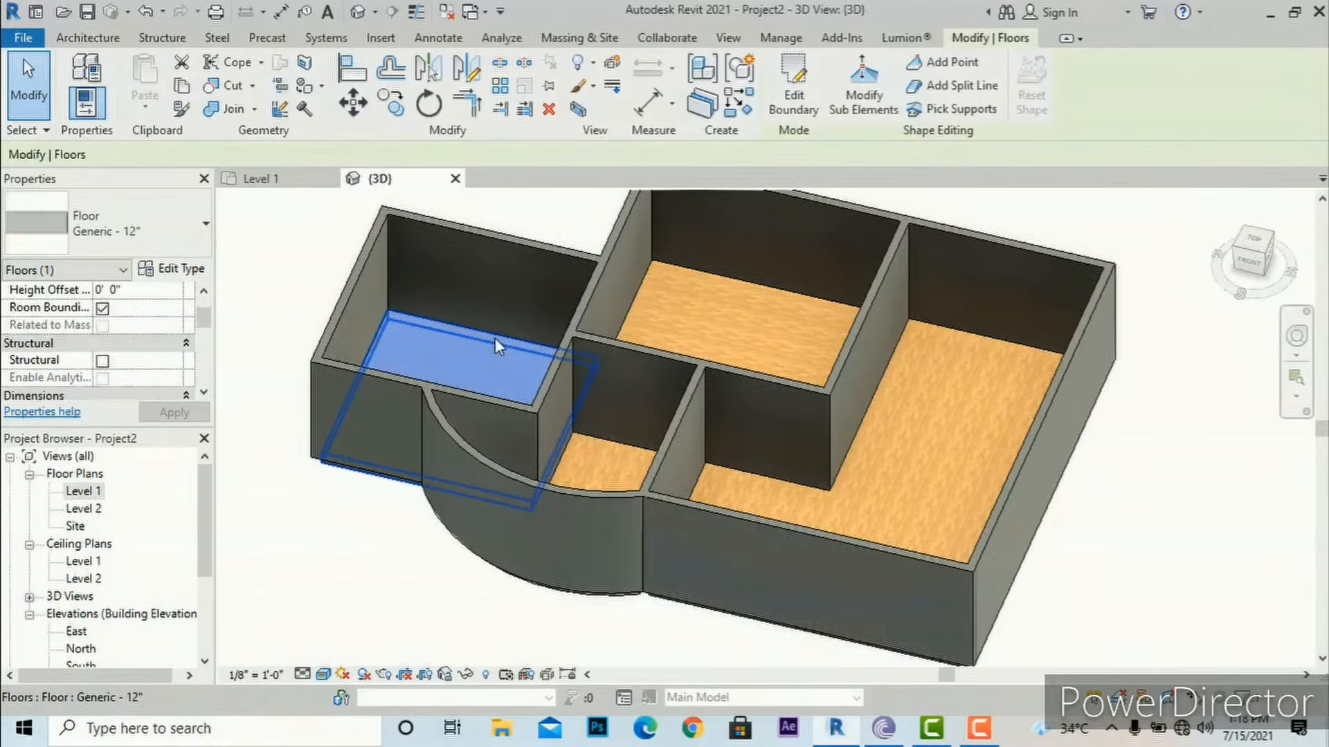
{"action": "left_click", "coordinate": [181, 271]}
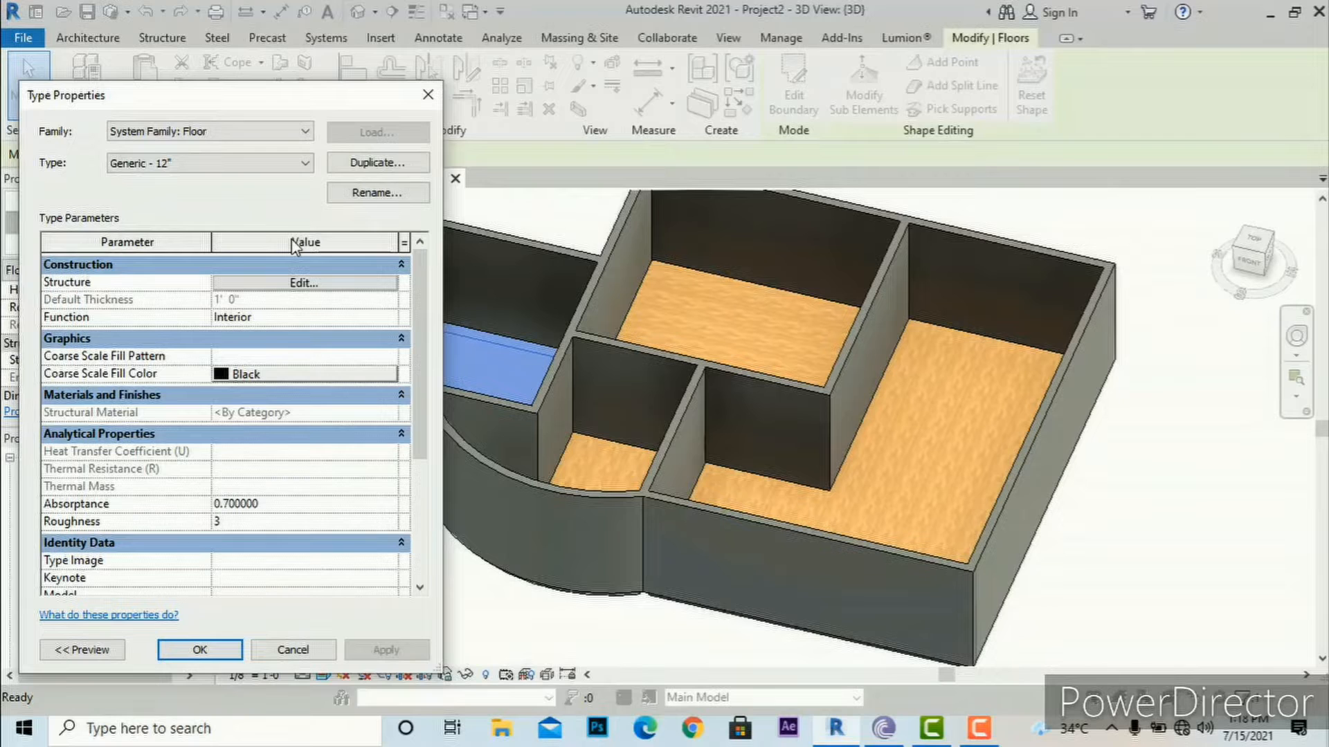
{"action": "left_click", "coordinate": [359, 164]}
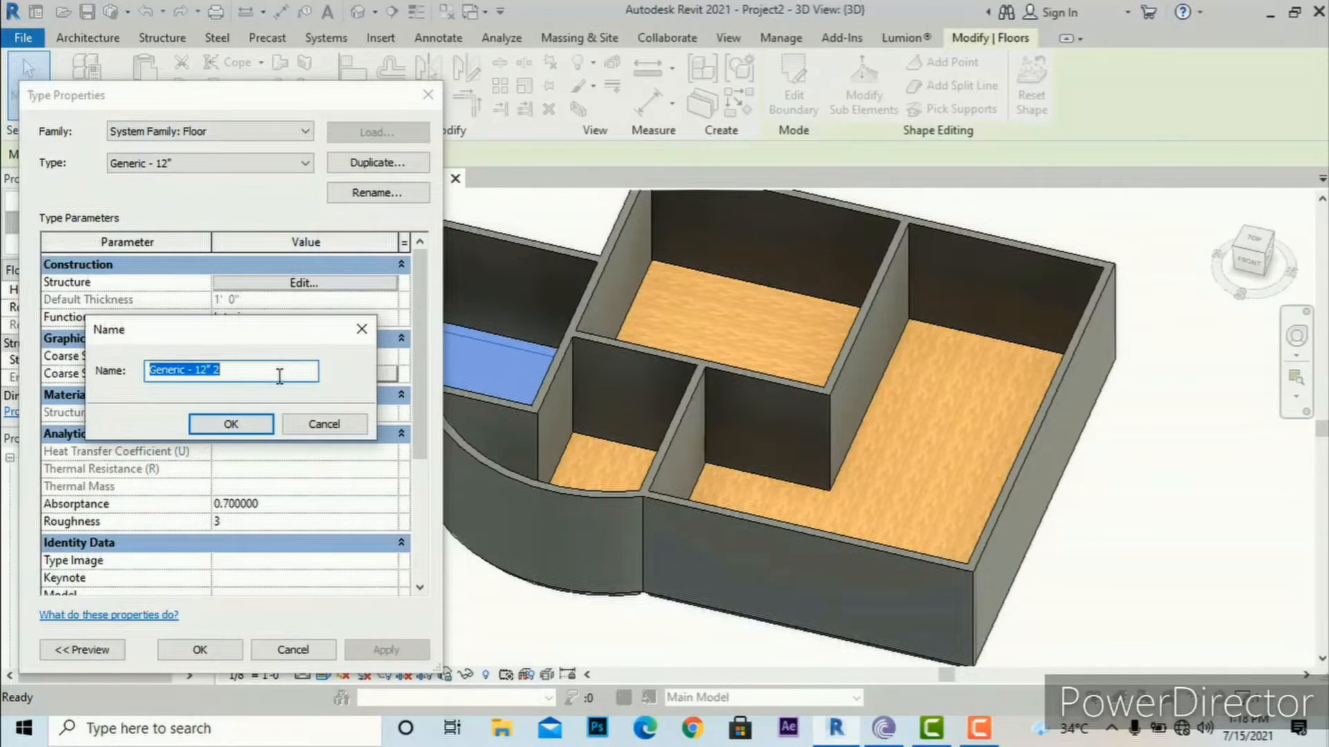
{"action": "type", "text": "marble floooring"}
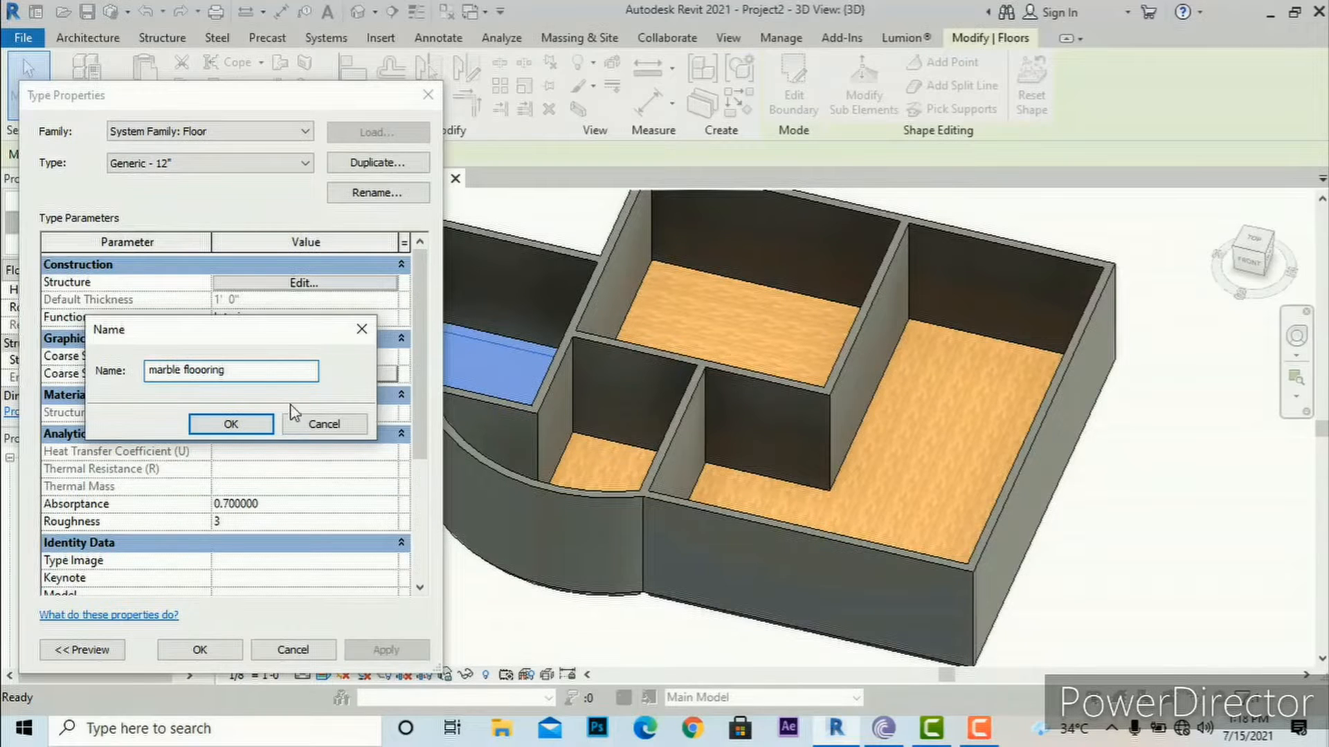
{"action": "left_click", "coordinate": [231, 423]}
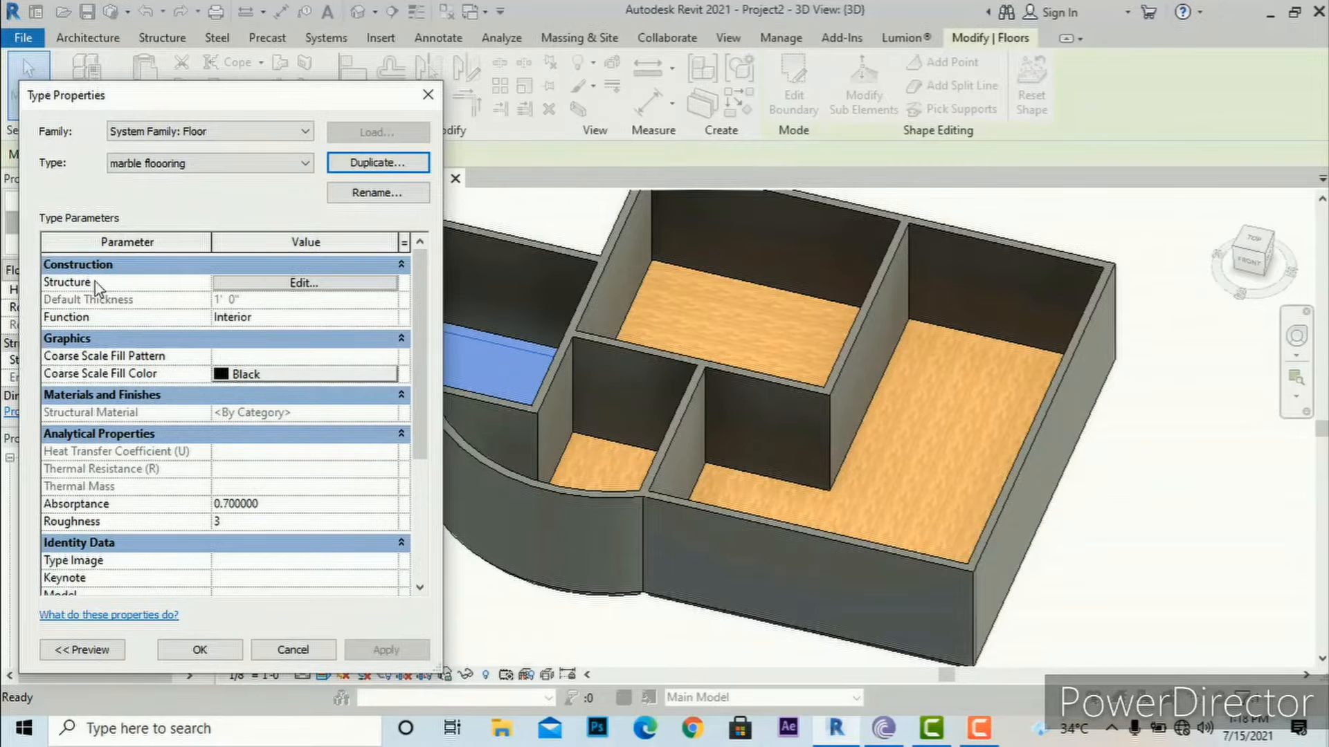
- Open the layer structure of the marble floor type and set the structure layer's thickness to 6"
{"action": "left_click", "coordinate": [284, 283]}
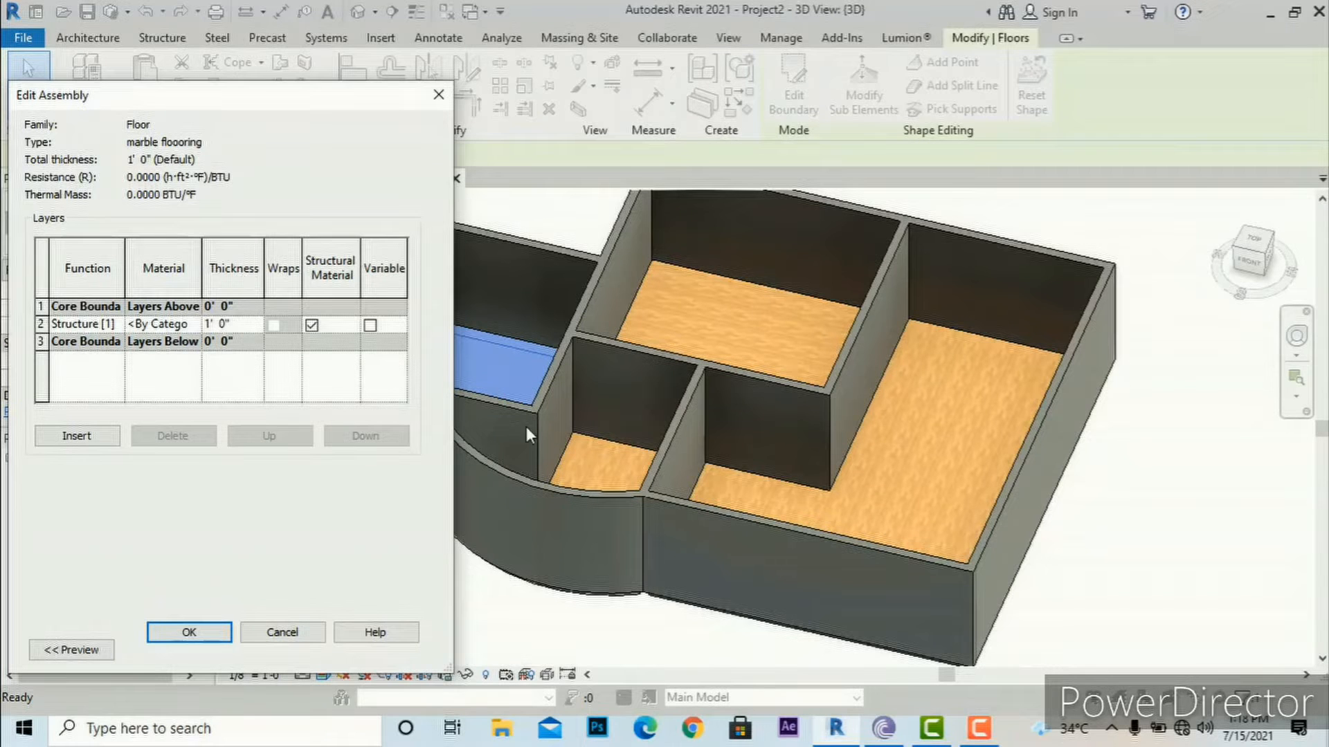
{"action": "left_click", "coordinate": [249, 331]}
{"action": "type", "text": "6"}
- Create a new material for the structure layer and rename it "marble floor"
{"action": "left_click", "coordinate": [196, 332]}
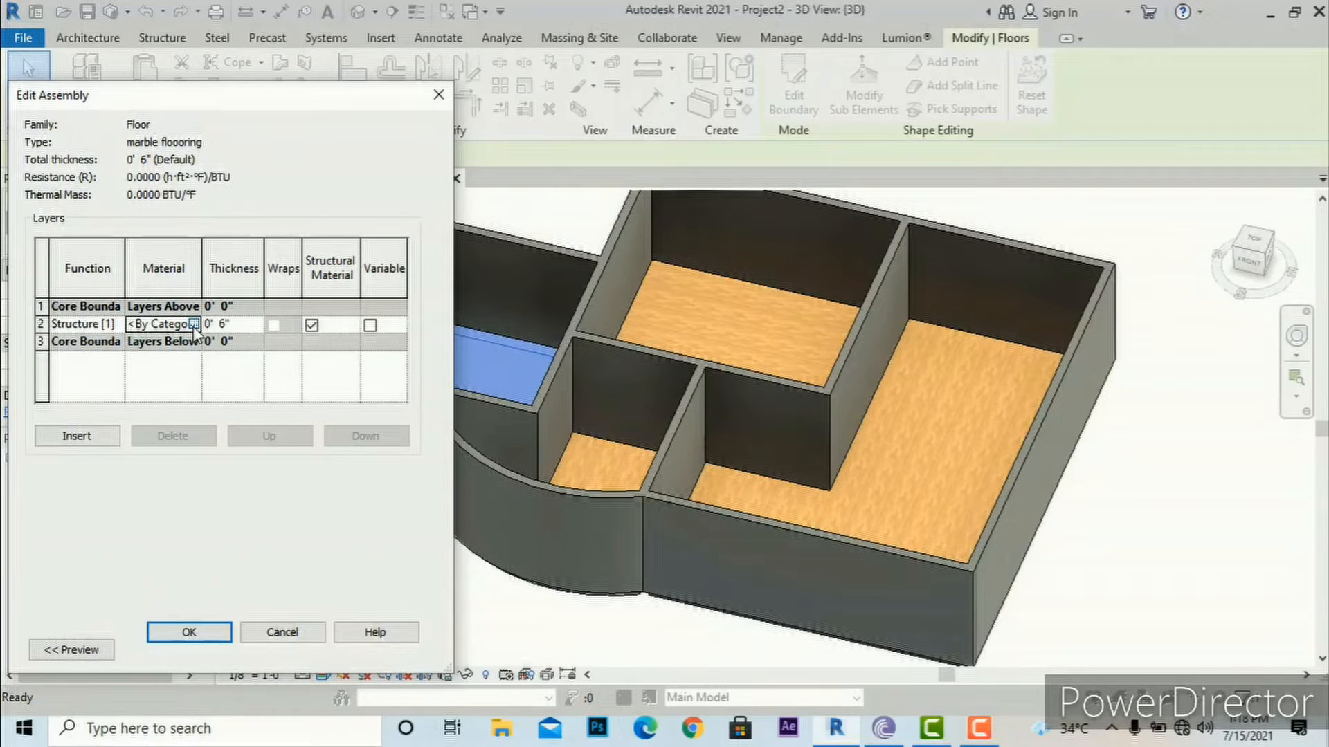
{"action": "left_click", "coordinate": [195, 325]}
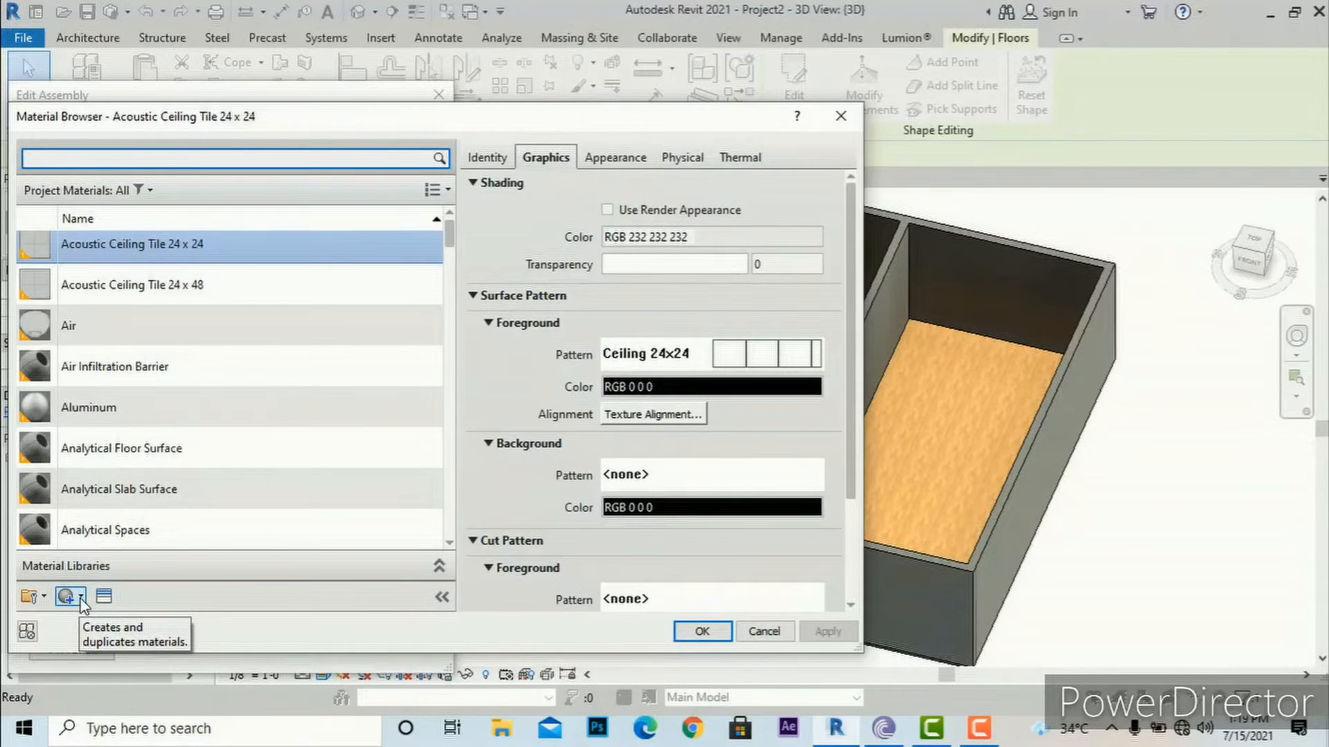
{"action": "left_click", "coordinate": [81, 599]}
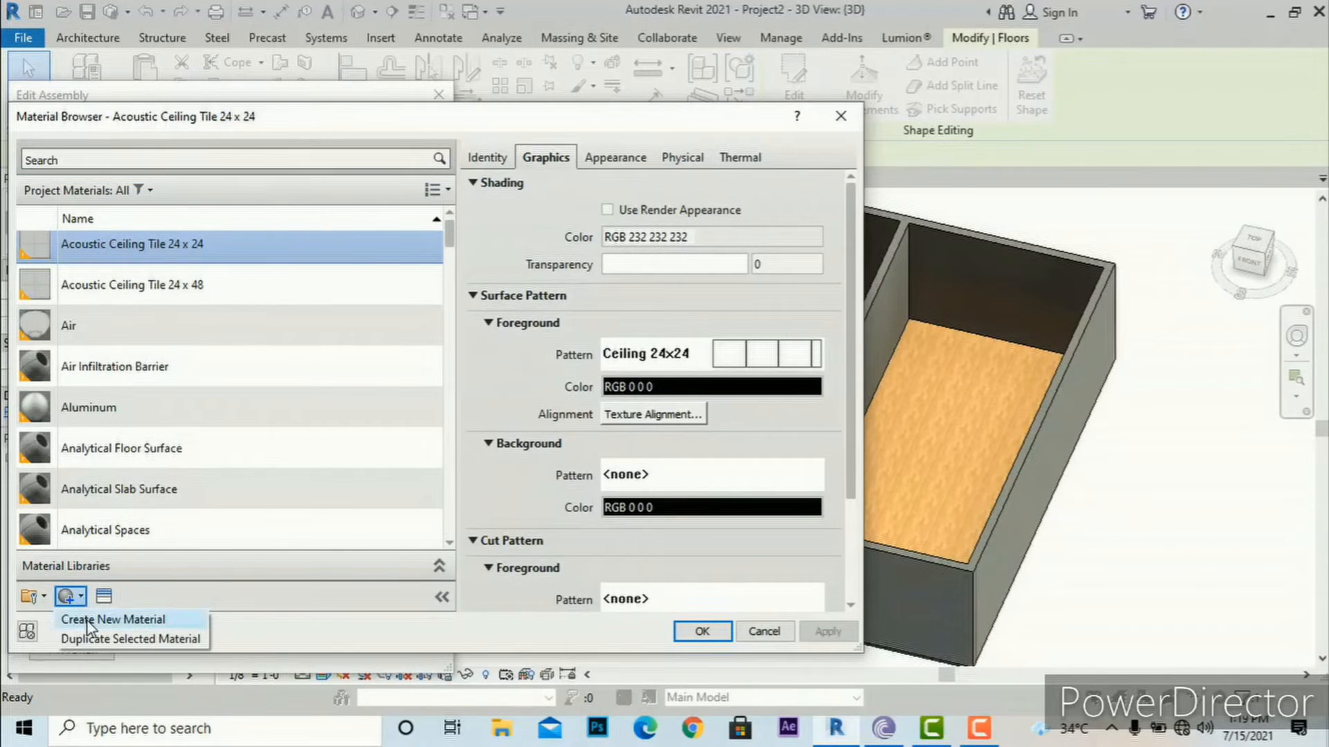
{"action": "left_click", "coordinate": [104, 620]}
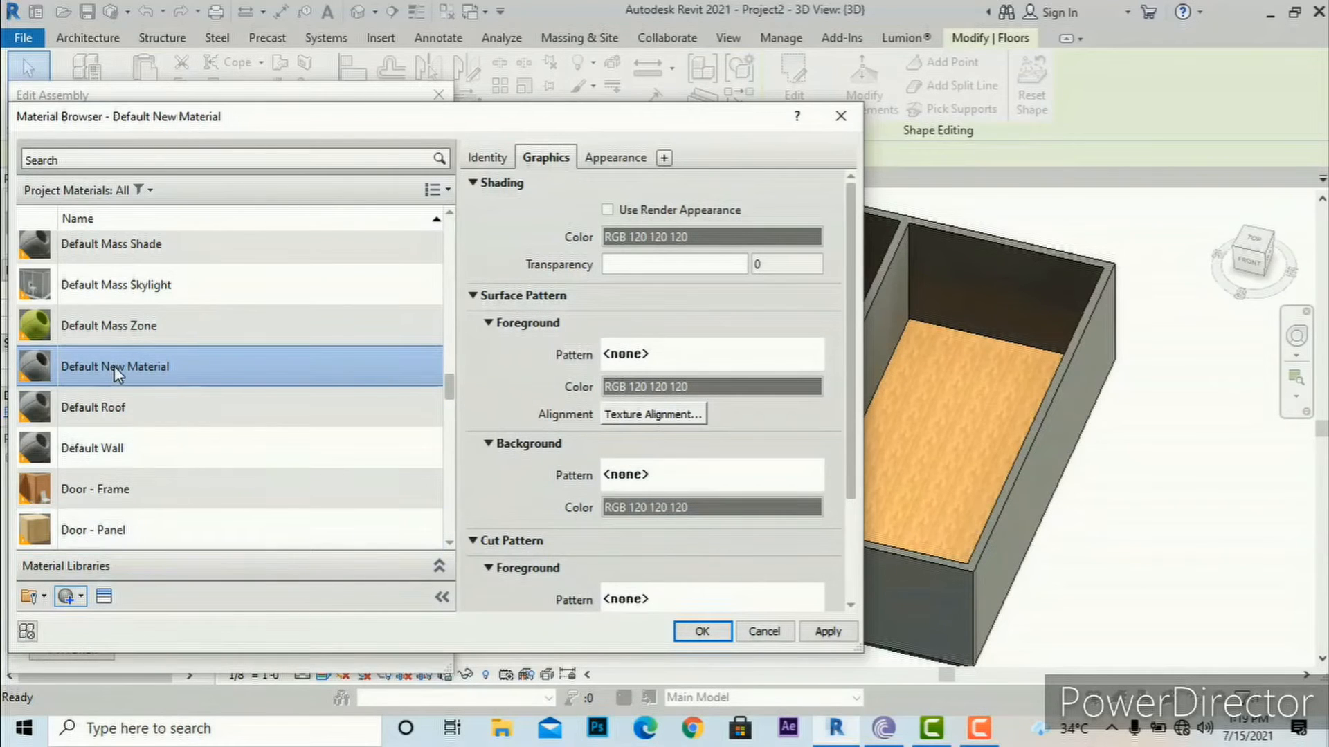
{"action": "right_click", "coordinate": [114, 367]}
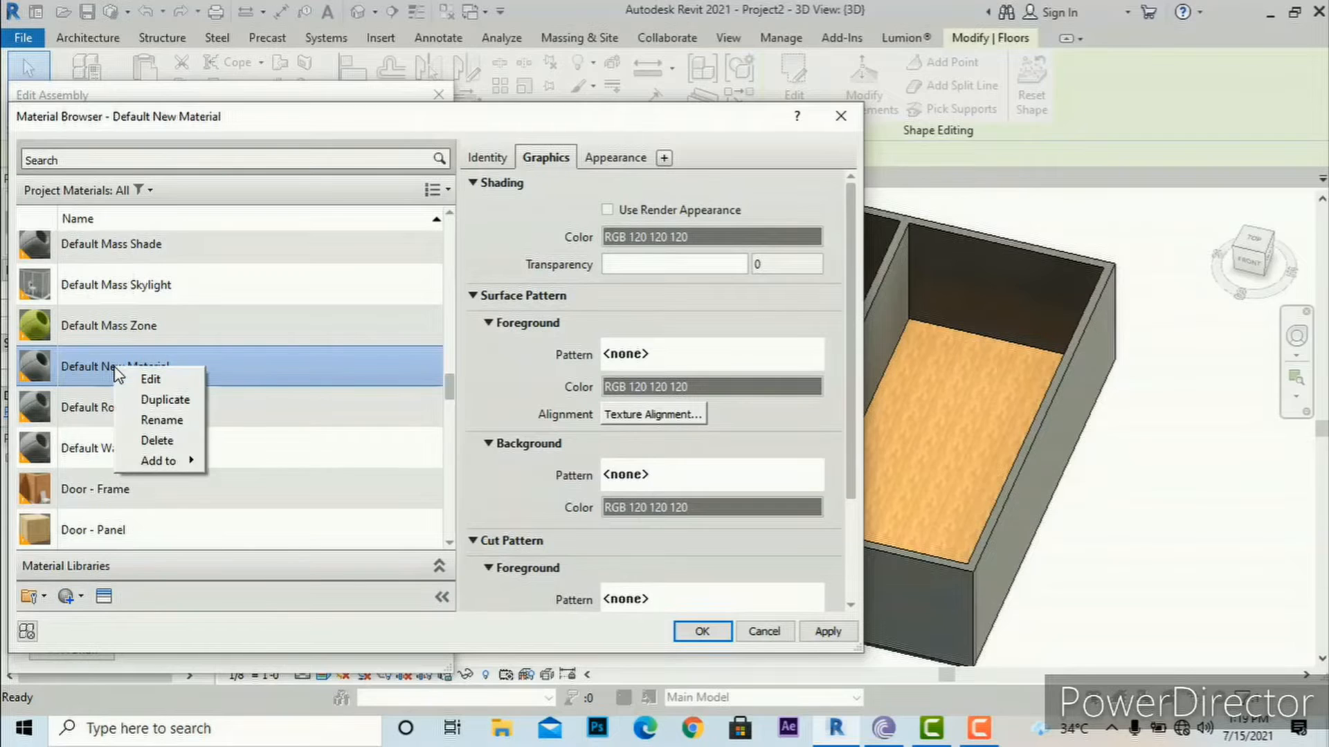
{"action": "left_click", "coordinate": [154, 420]}
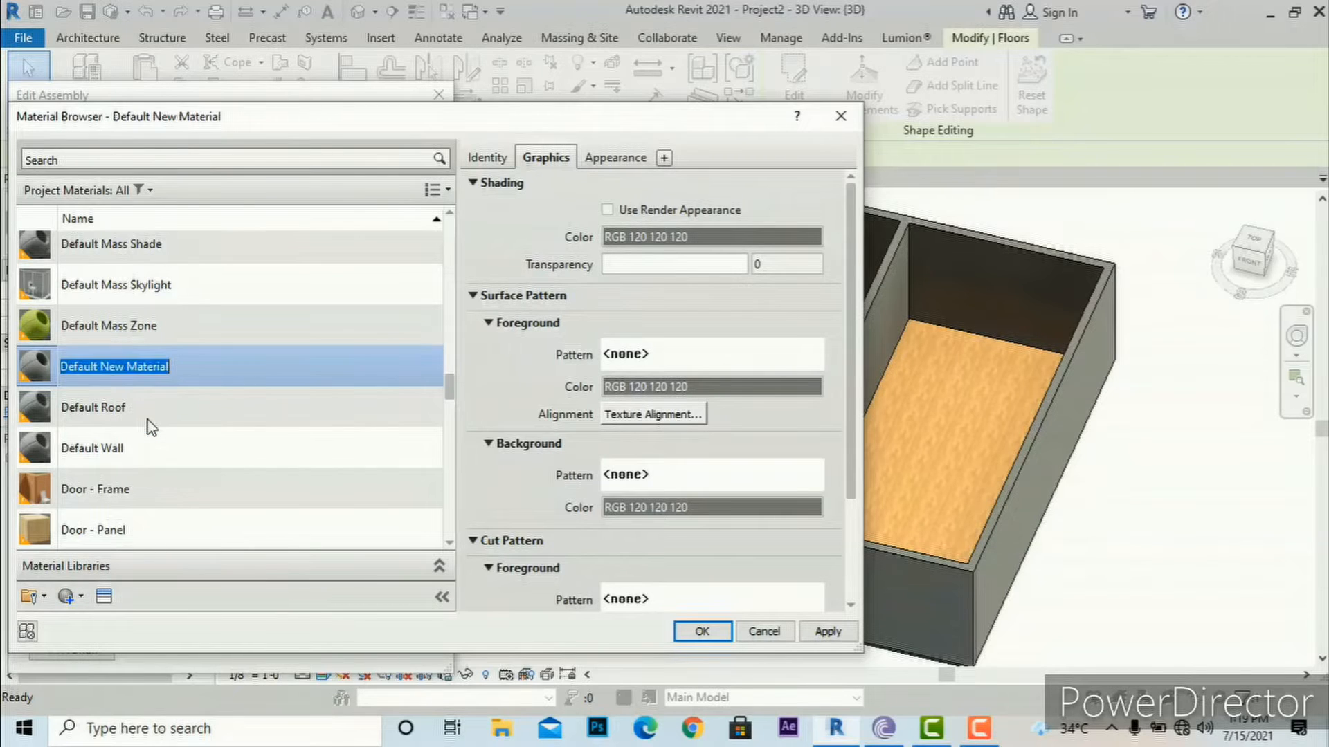
{"action": "type", "text": "marble floor"}
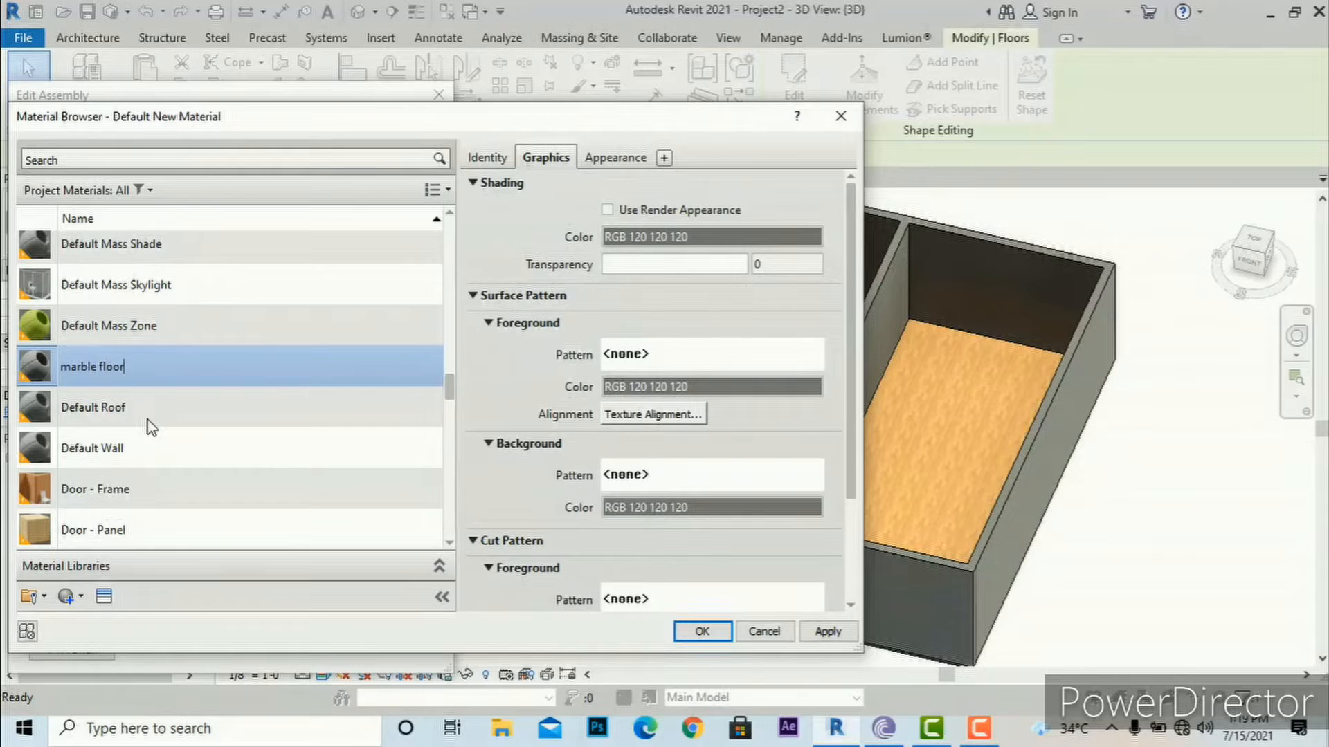
{"action": "key", "text": "Return"}
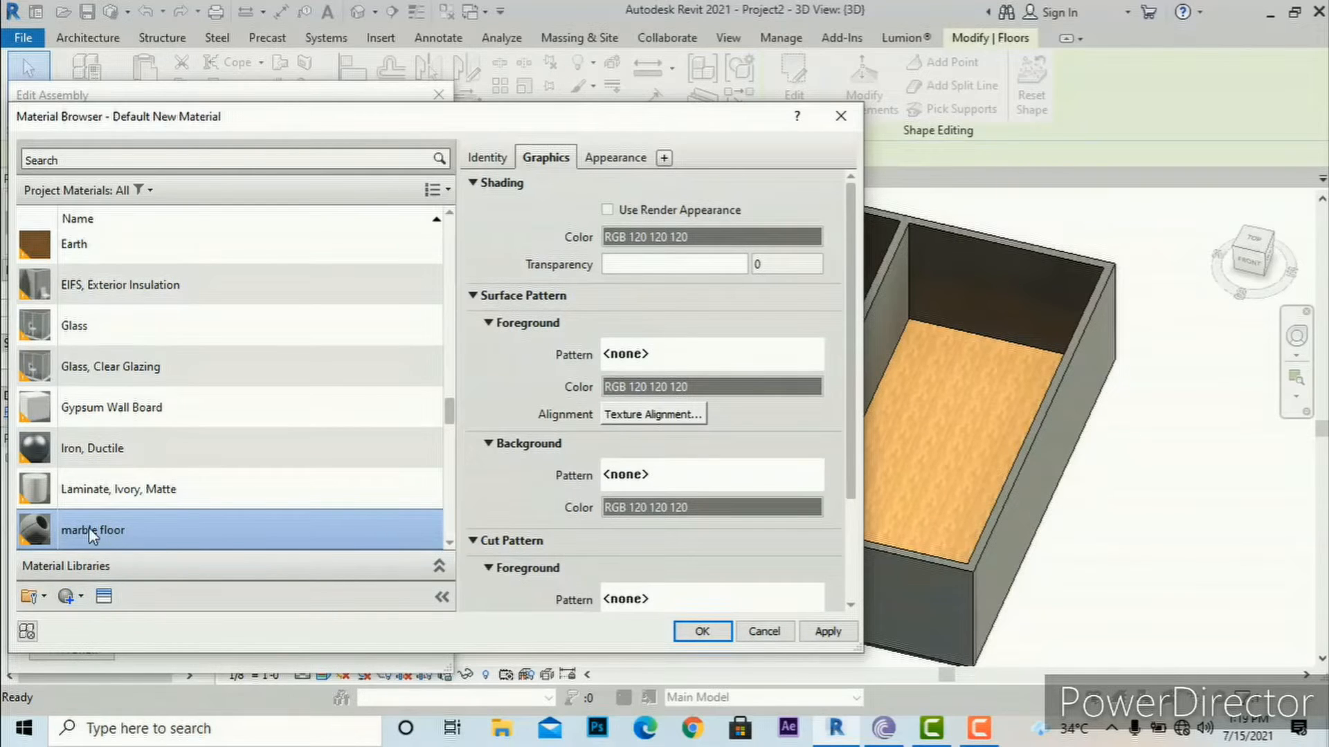
- Give the marble floor material the Marble - Deep Green appearance from the Flooring library and apply the edited type to the floor
{"action": "left_click", "coordinate": [105, 596]}
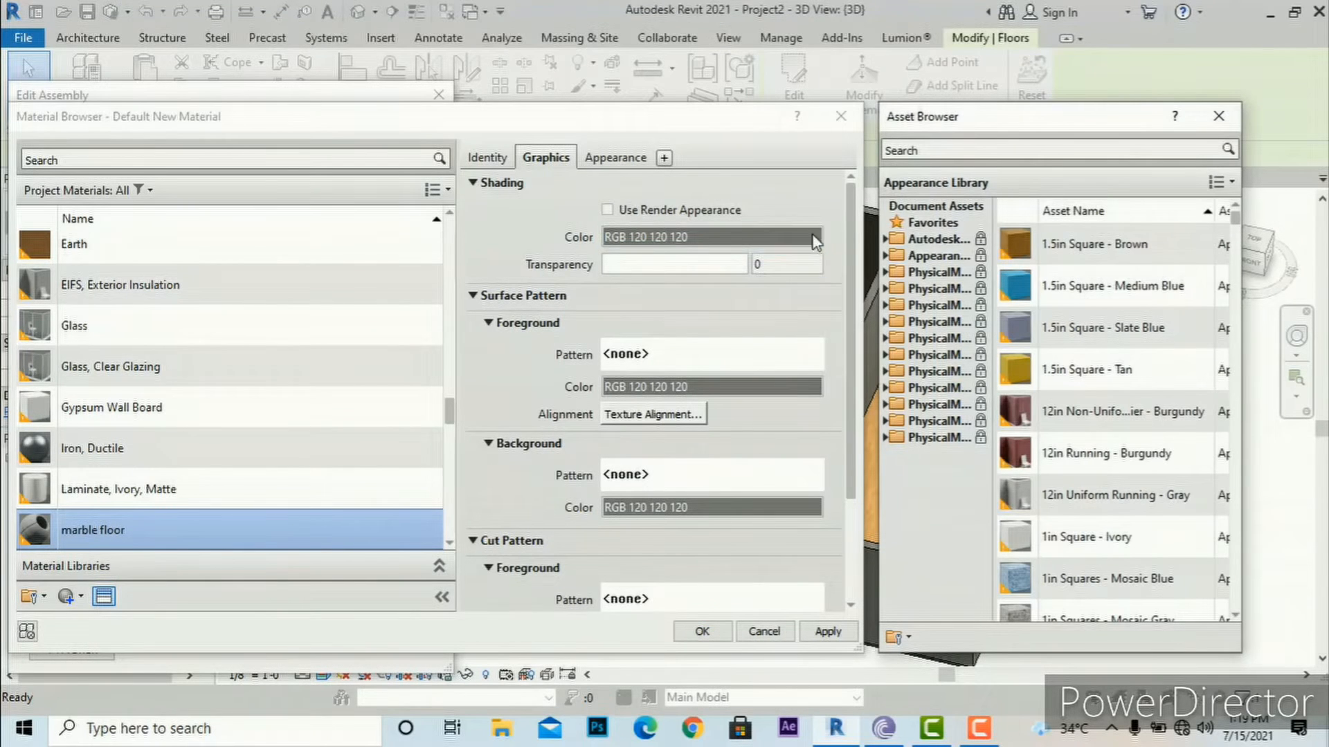
{"action": "left_click", "coordinate": [958, 150]}
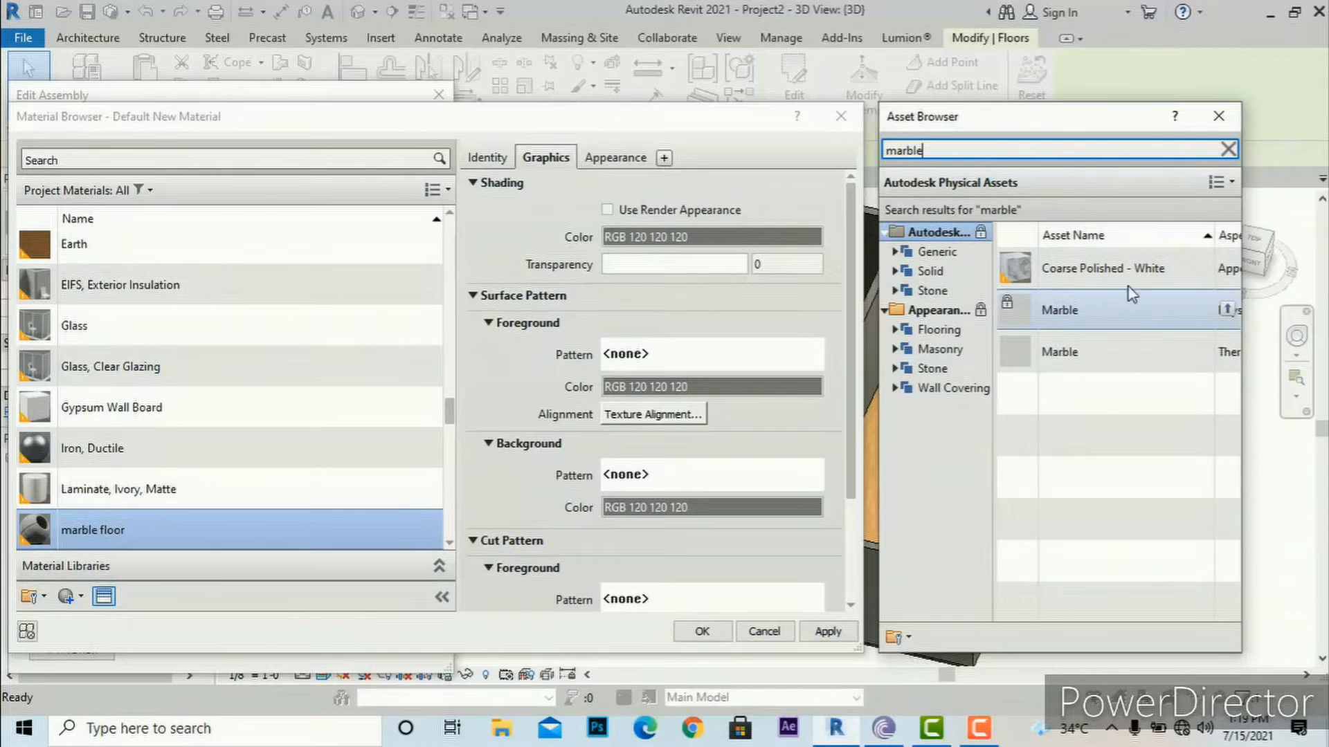
{"action": "left_click", "coordinate": [950, 331]}
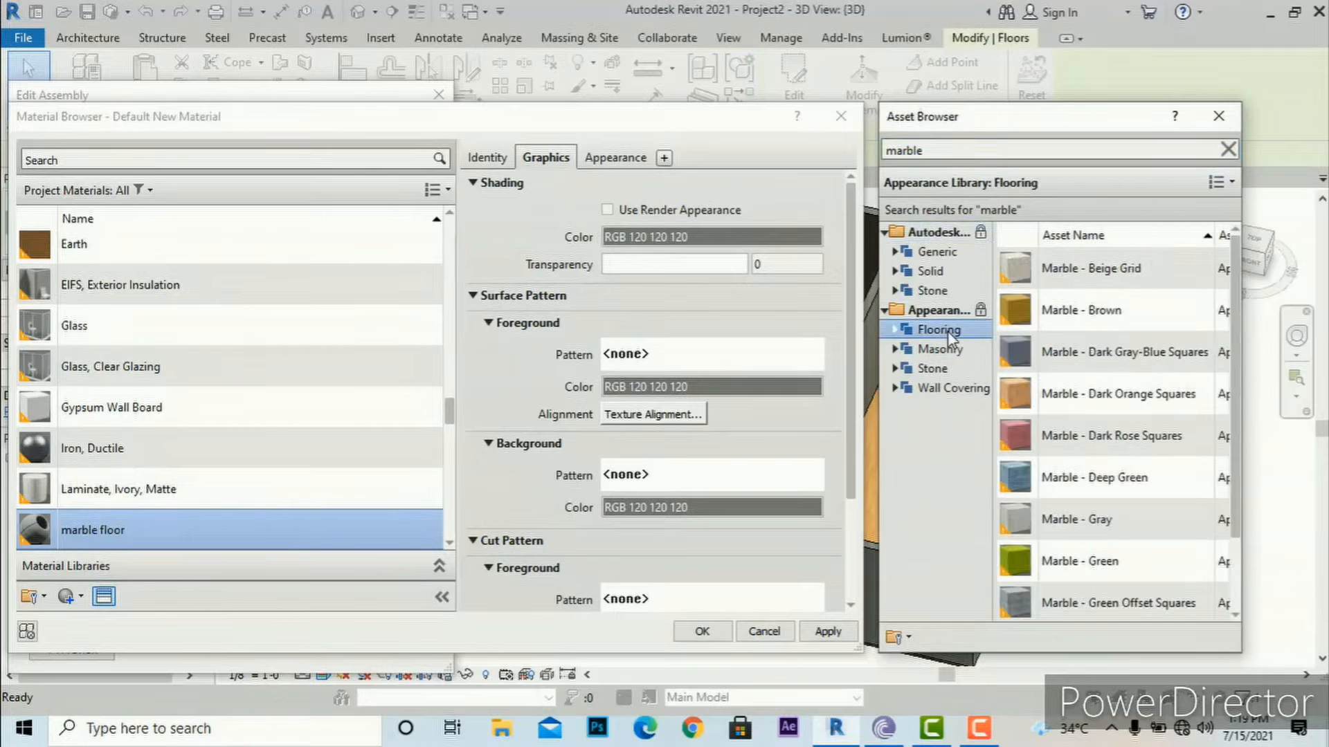
{"action": "mouse_move", "coordinate": [1082, 485]}
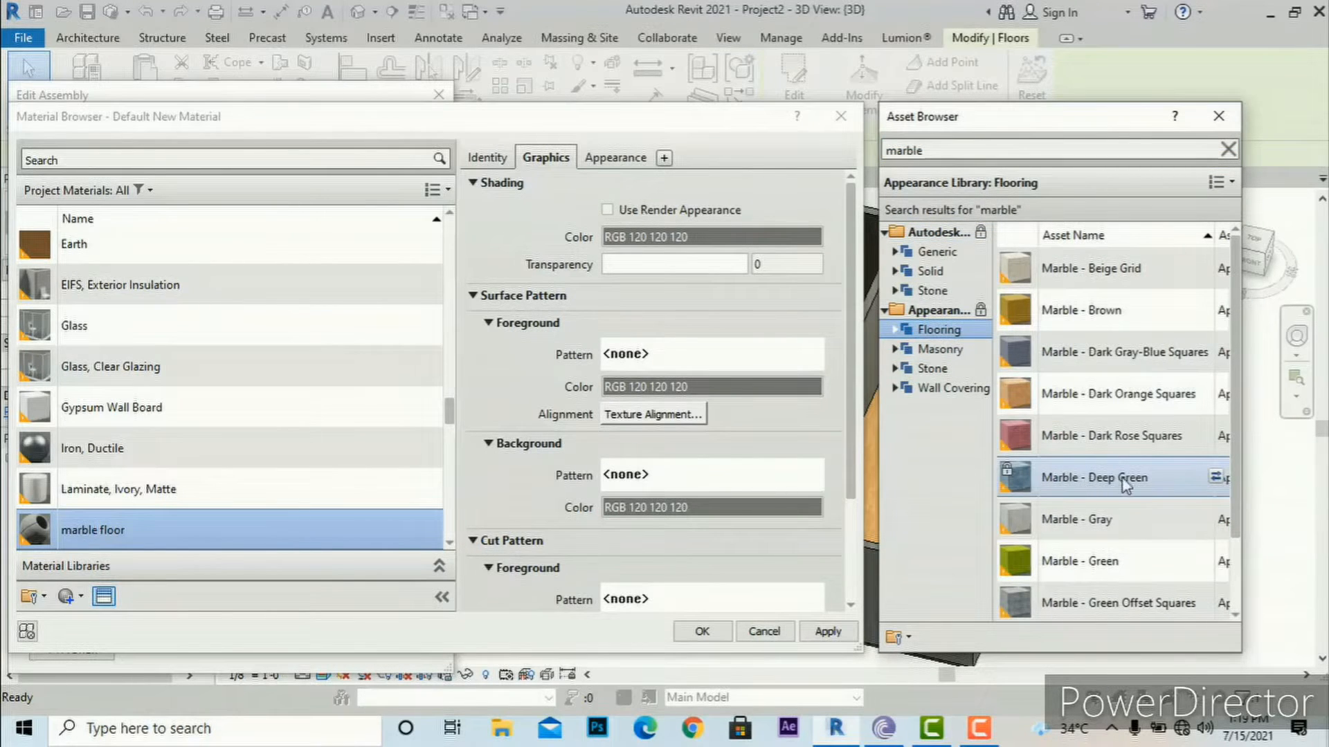
{"action": "double_click", "coordinate": [1100, 484]}
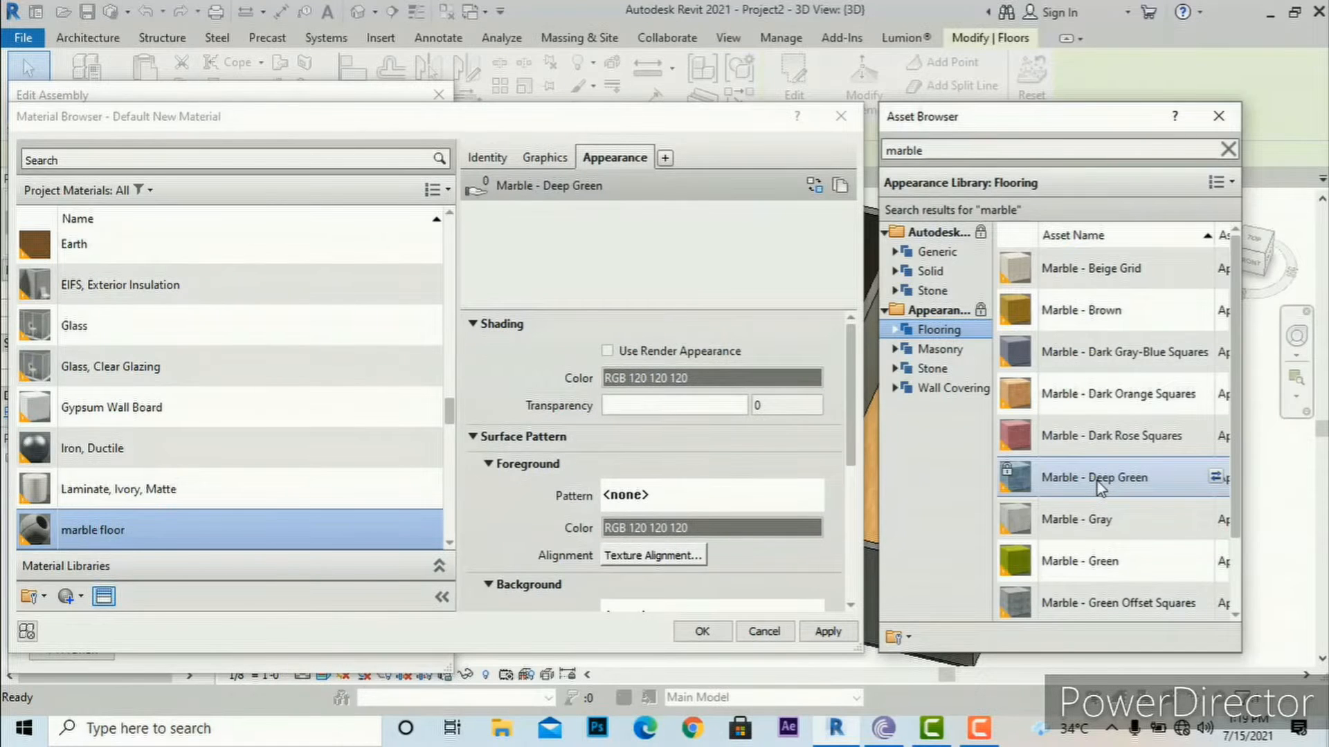
{"action": "left_click", "coordinate": [827, 632]}
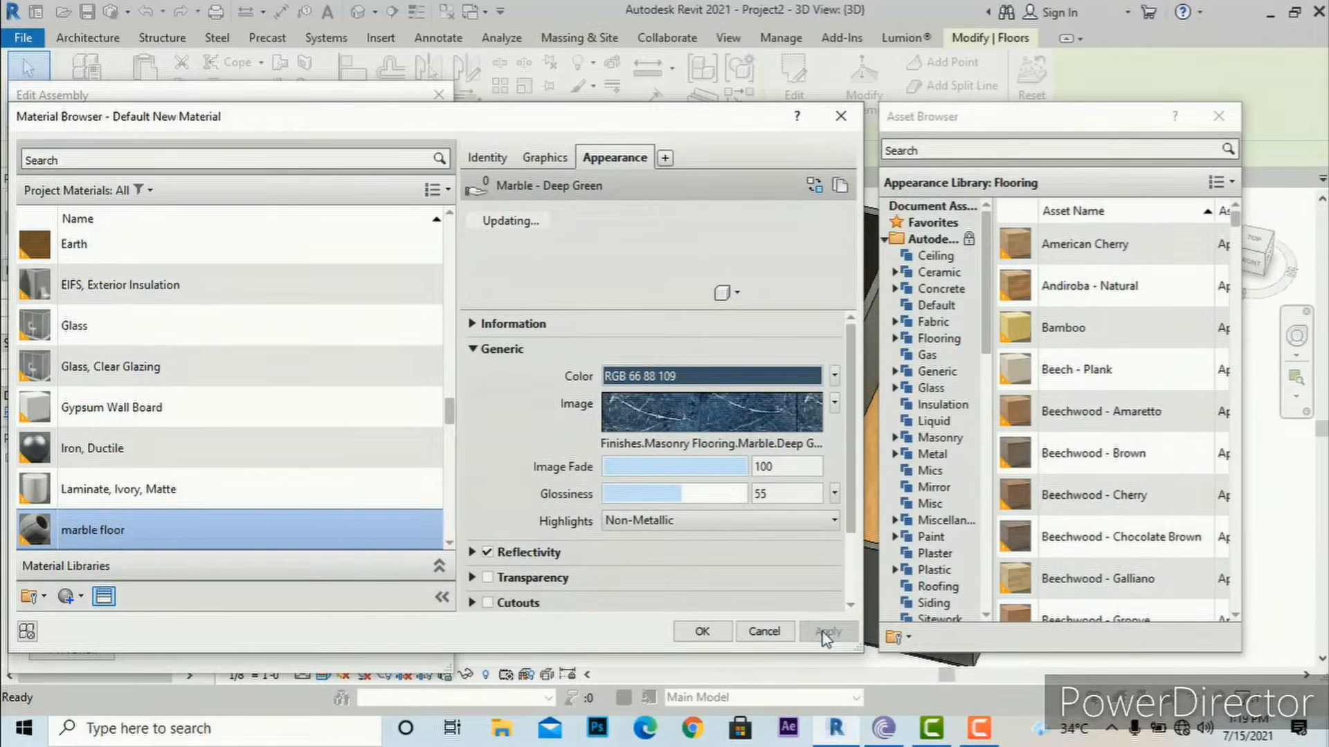
{"action": "left_click", "coordinate": [702, 632]}
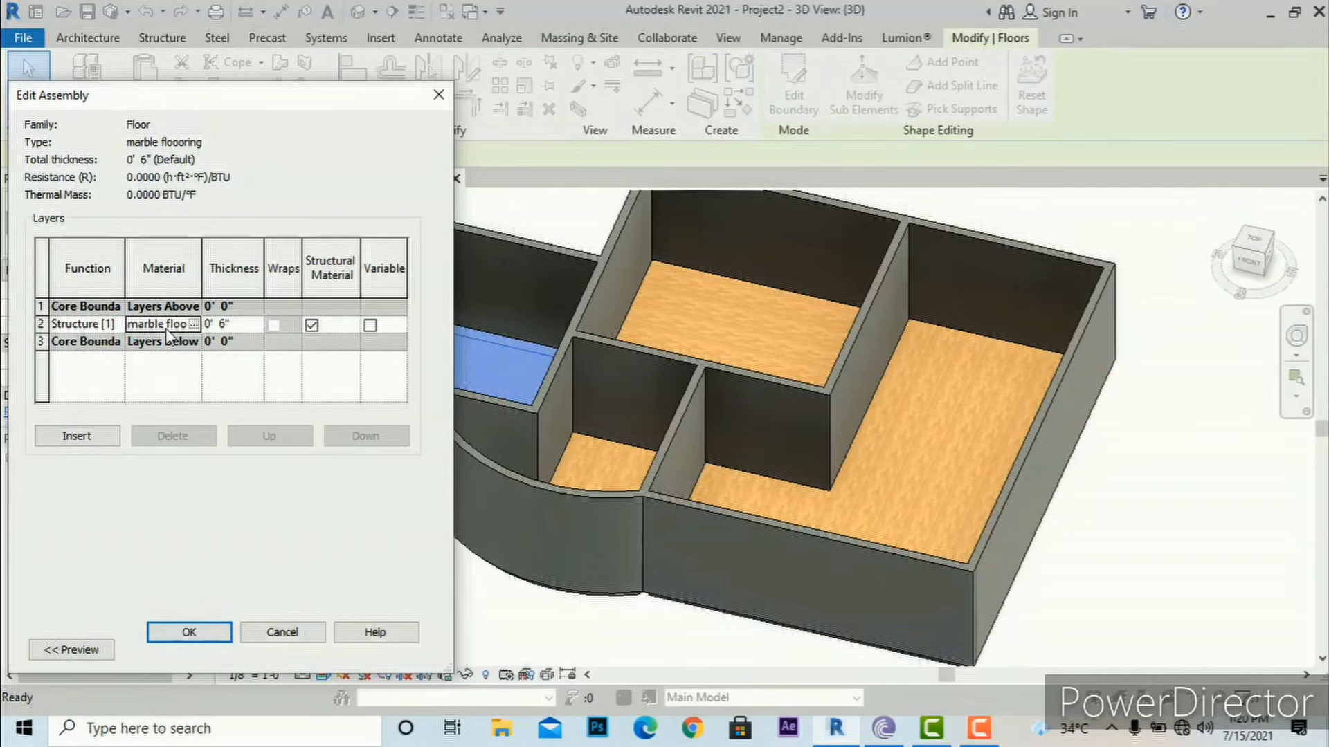
{"action": "left_click", "coordinate": [201, 639]}
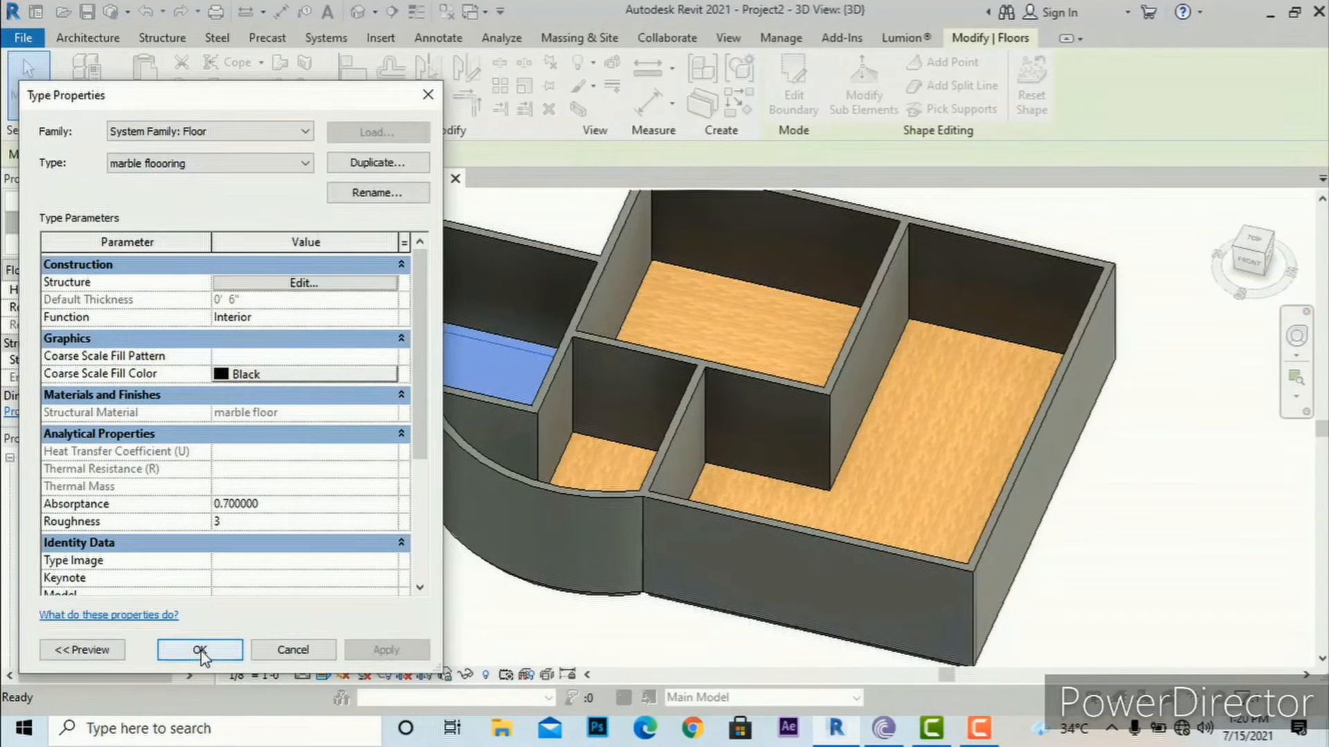
{"action": "left_click", "coordinate": [200, 650]}
{"action": "left_click", "coordinate": [348, 537]}
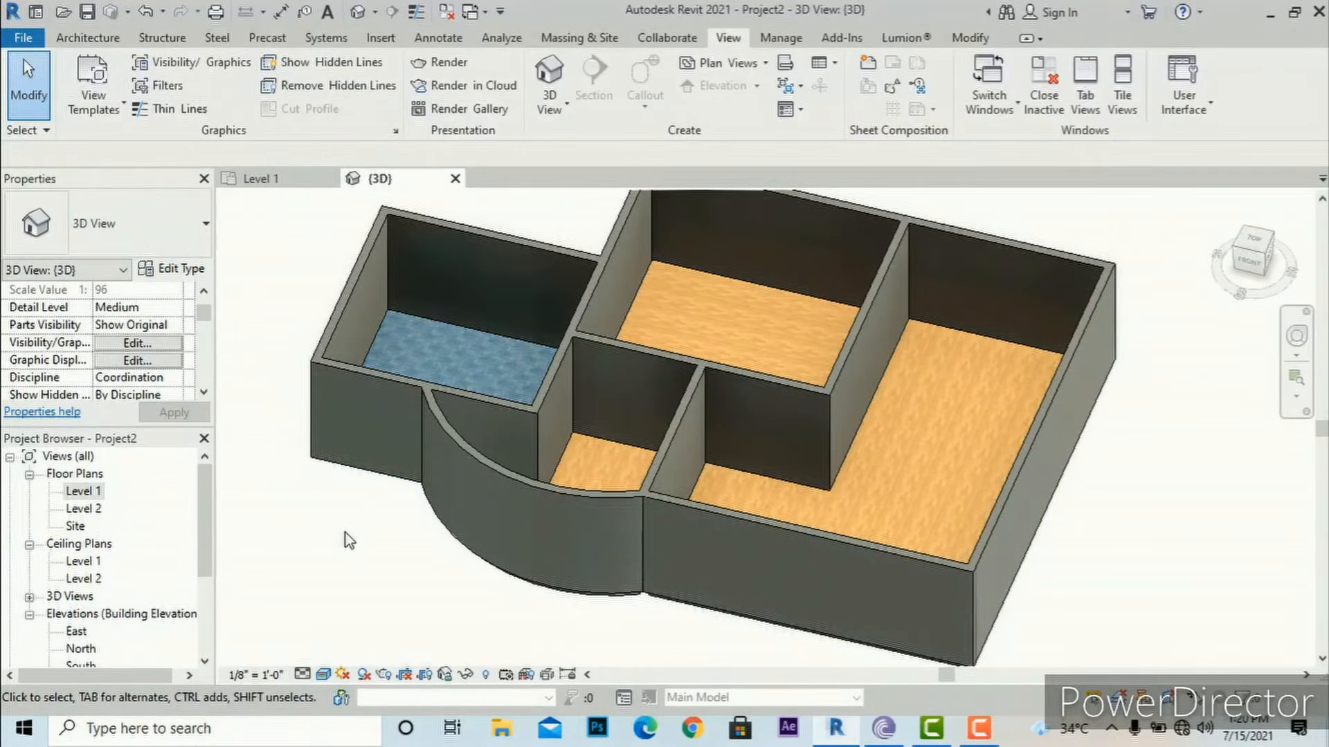
- Duplicate the type of the wood floor in the large L-shaped room as "wooden flooring"
{"action": "scroll", "coordinate": [423, 313], "scroll_direction": "up", "scroll_amount": 6}
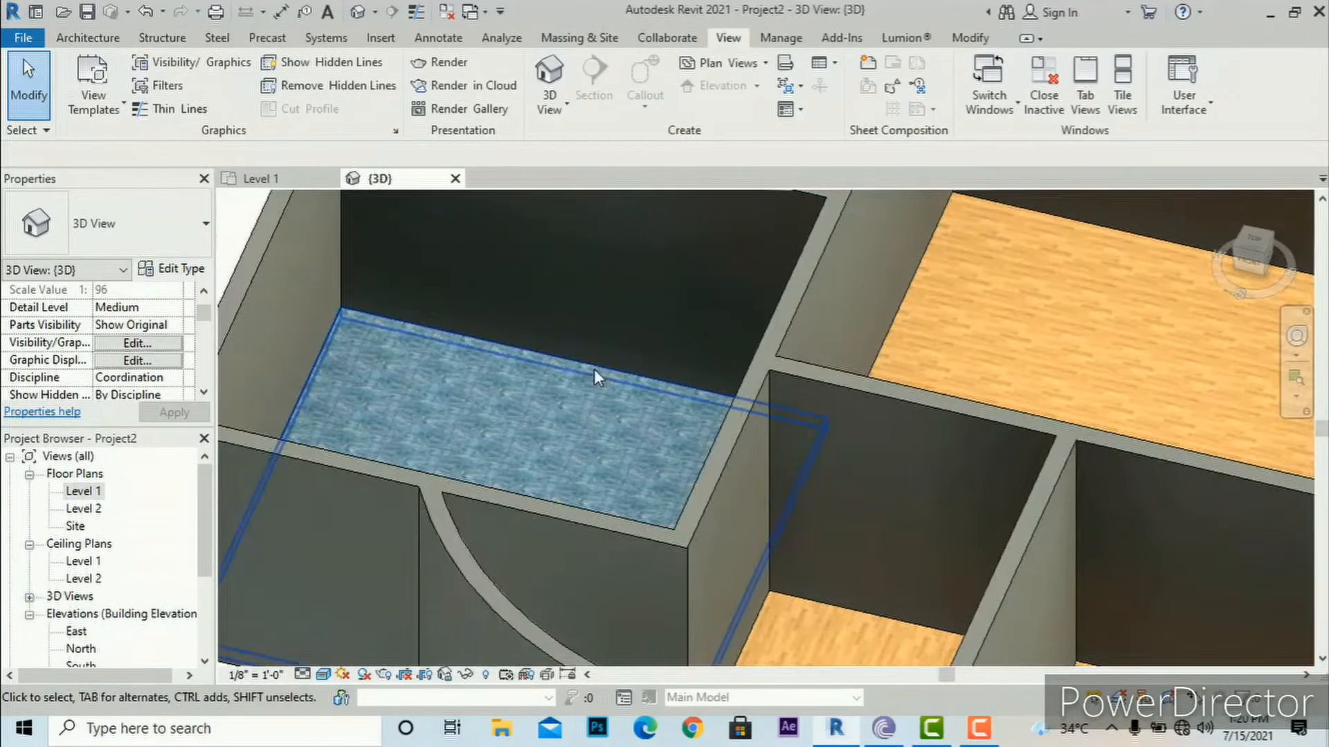
{"action": "scroll", "coordinate": [570, 334], "scroll_direction": "down", "scroll_amount": 4}
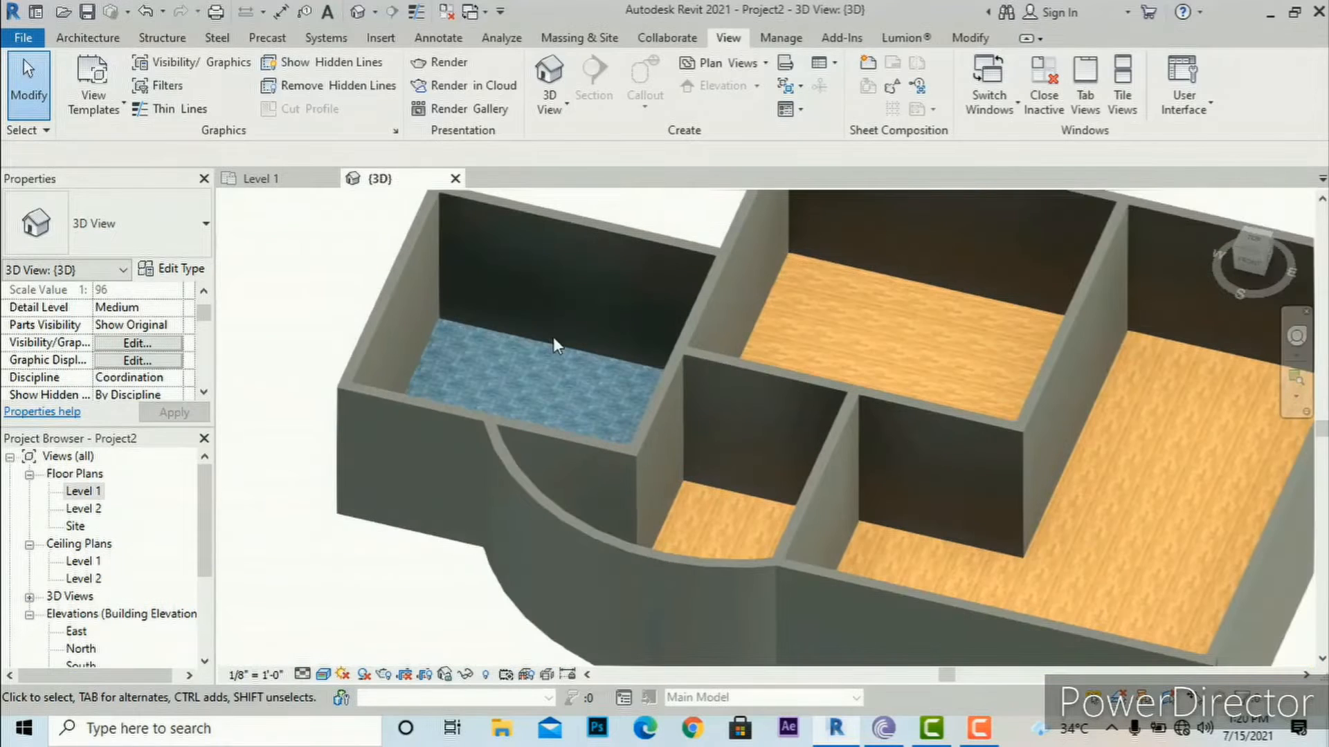
{"action": "scroll", "coordinate": [695, 346], "scroll_direction": "down", "scroll_amount": 2}
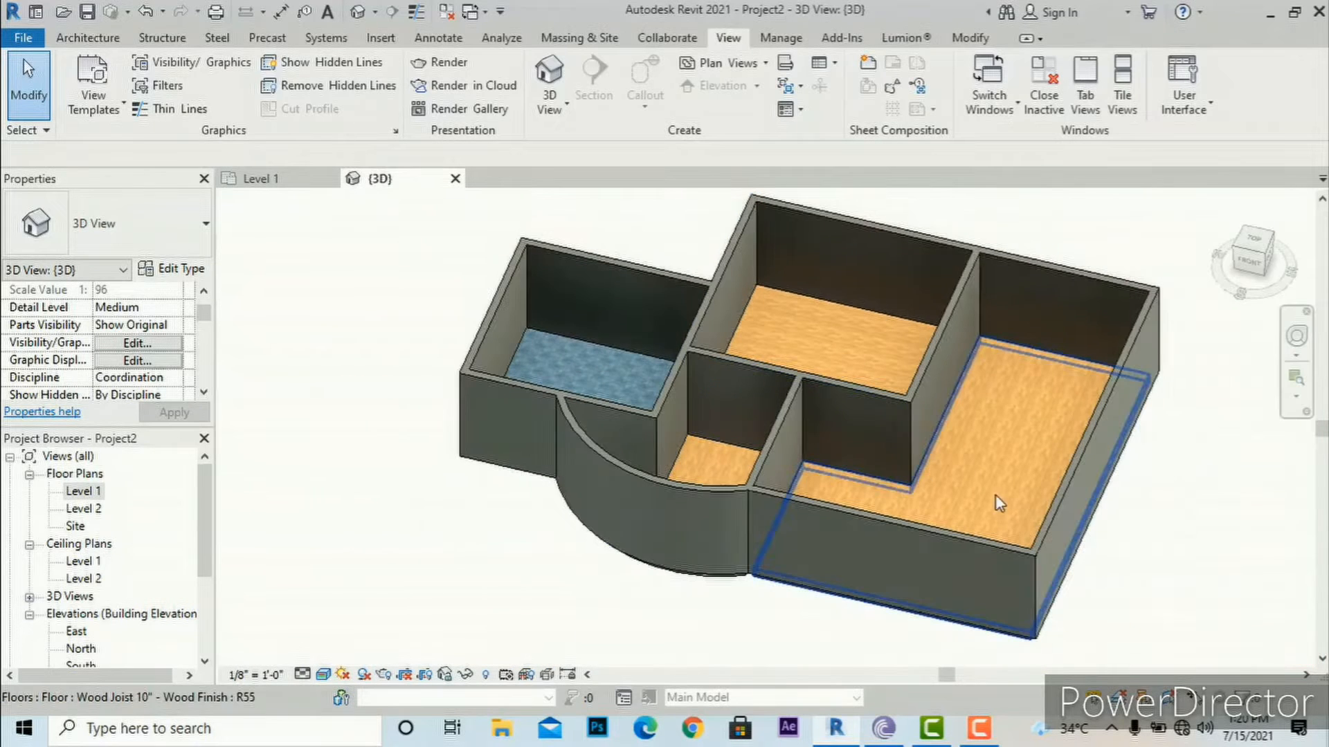
{"action": "left_click", "coordinate": [1014, 459]}
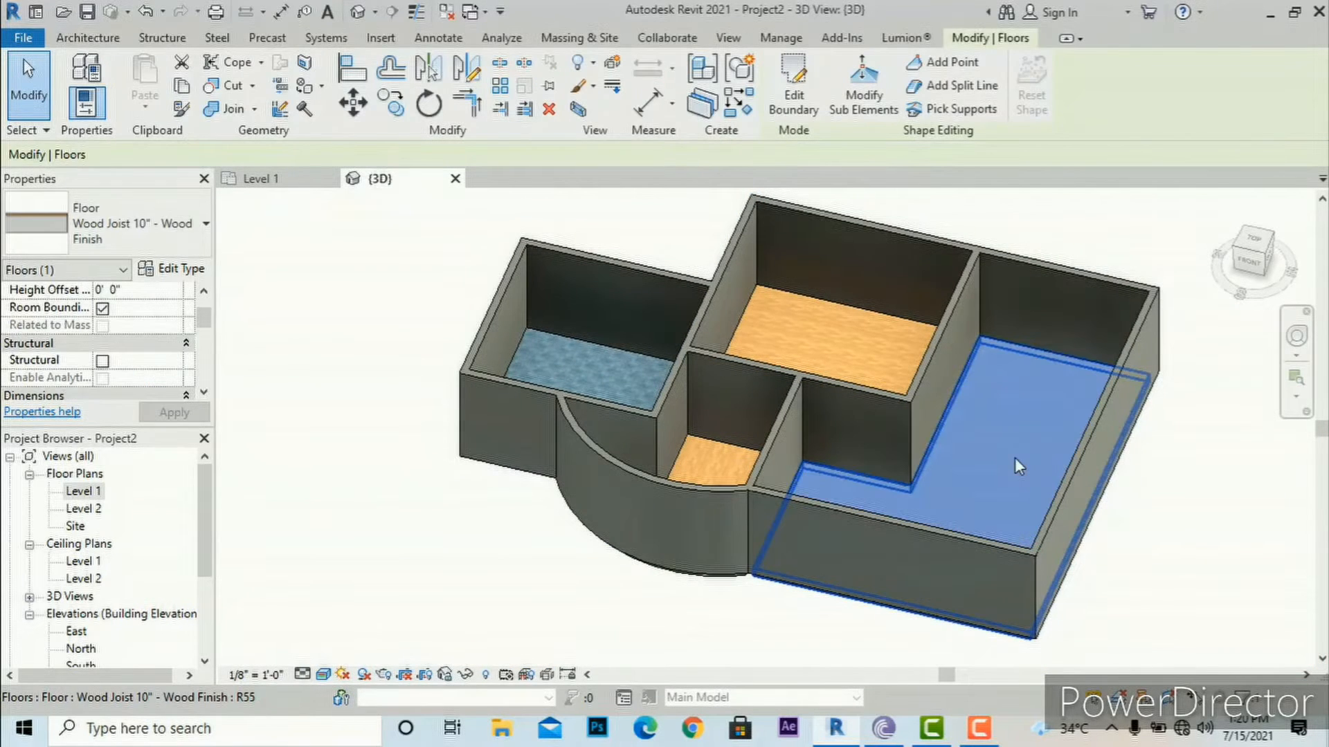
{"action": "left_click", "coordinate": [179, 272]}
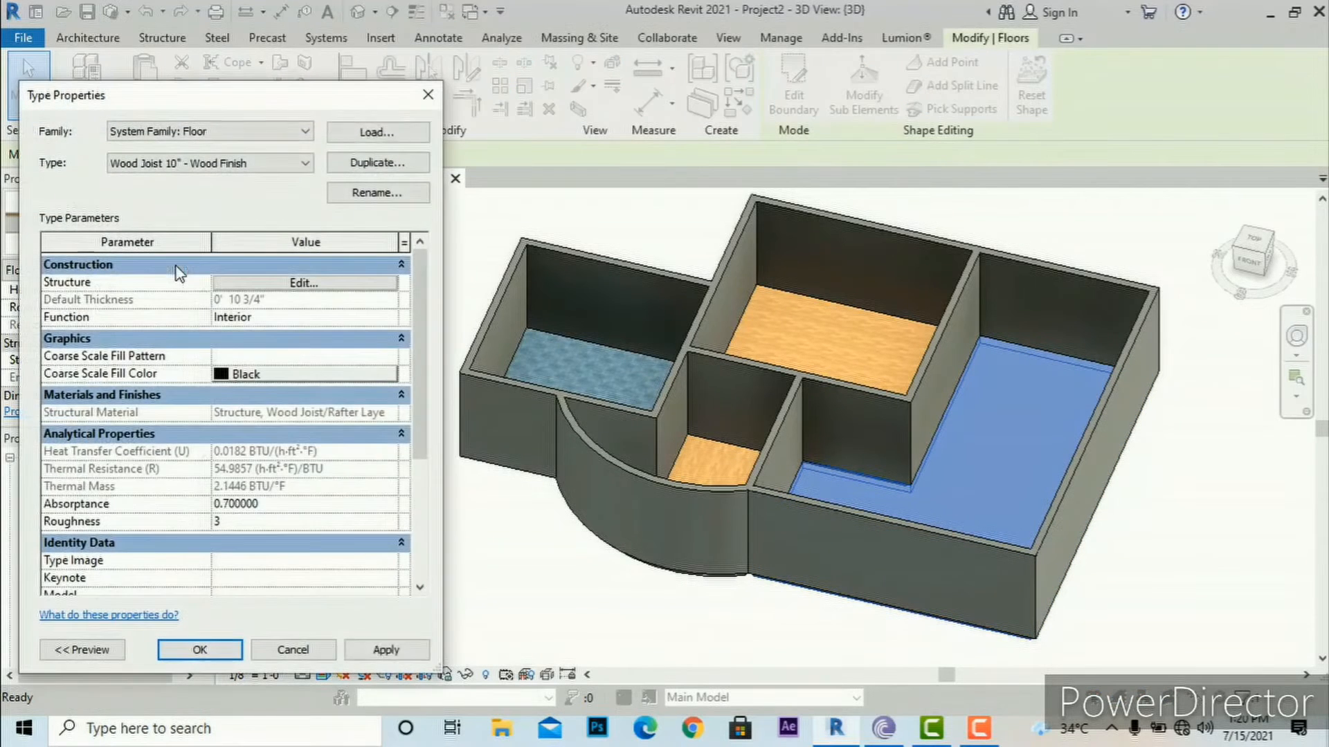
{"action": "left_click", "coordinate": [356, 164]}
{"action": "type", "text": "wooden fl"}
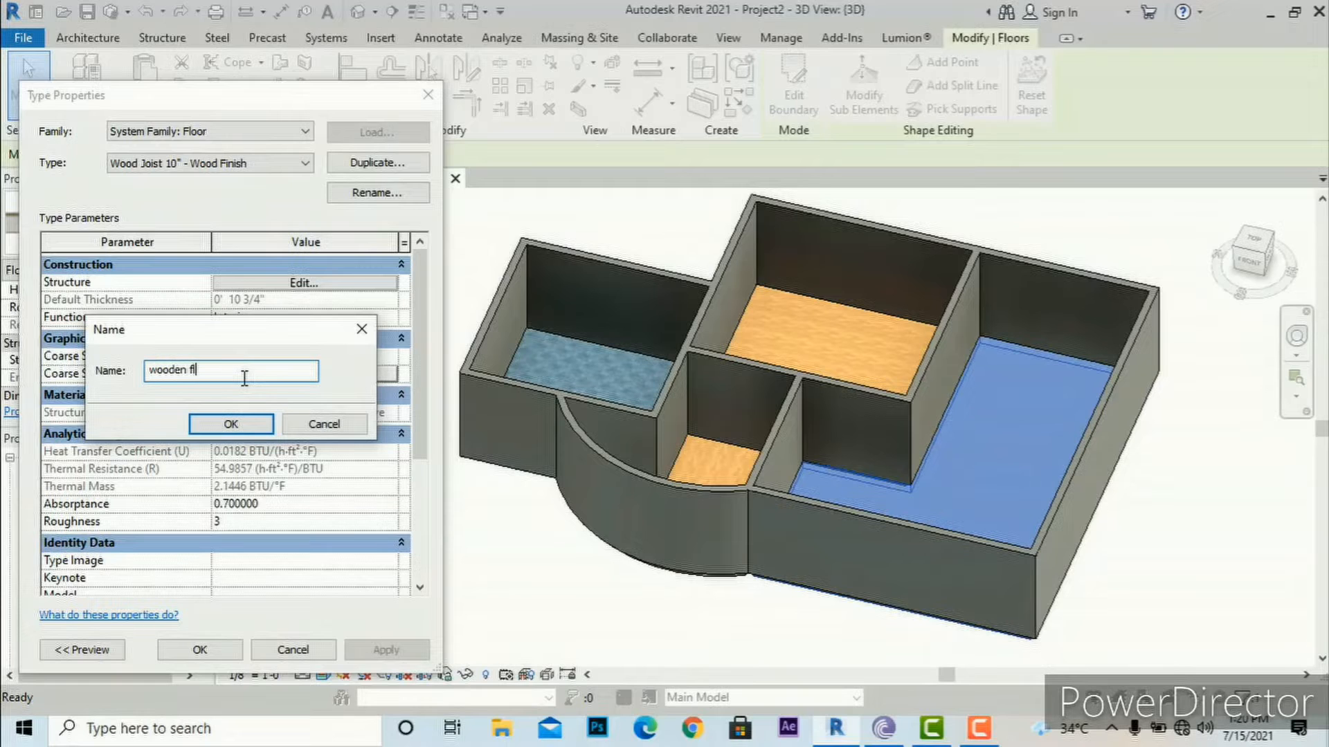
{"action": "type", "text": "ooring"}
{"action": "left_click", "coordinate": [255, 422]}
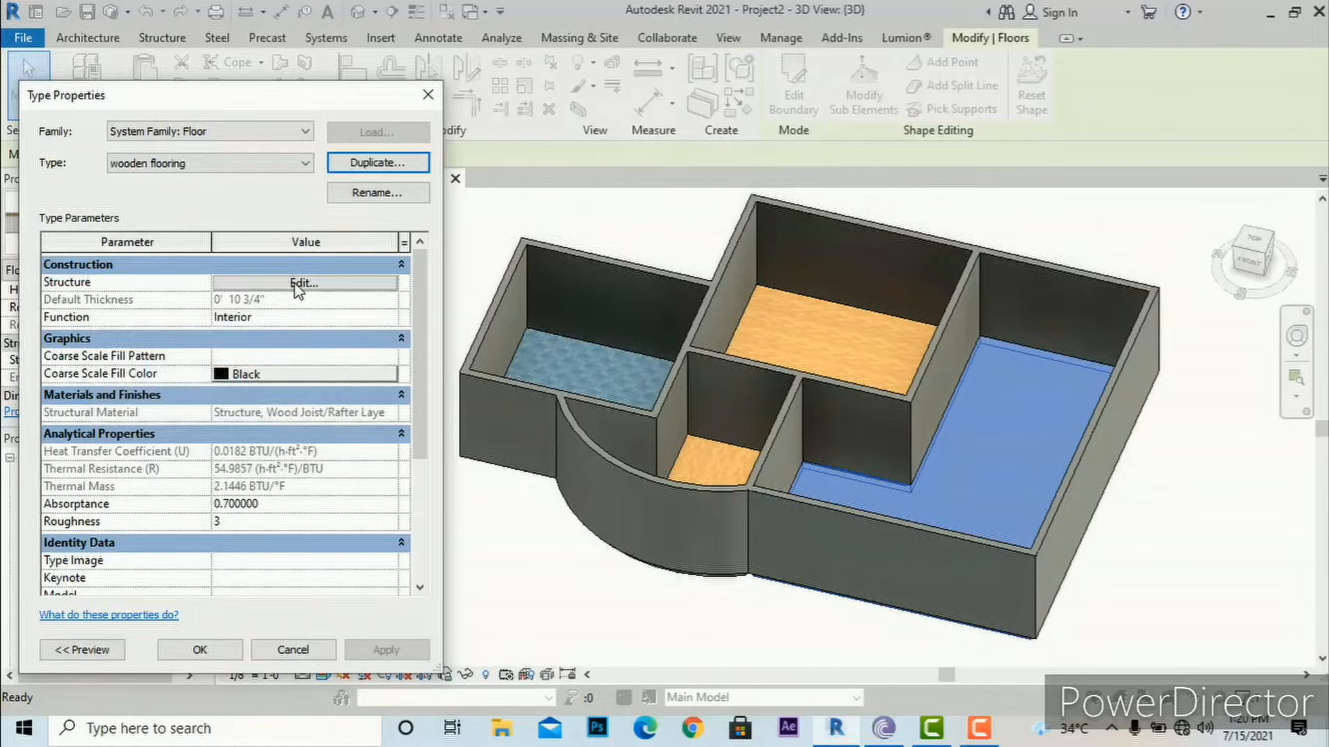
- Open the layer structure of the wooden flooring type and create a new material named "wooden flooring 2" for the finish layer
{"action": "left_click", "coordinate": [296, 283]}
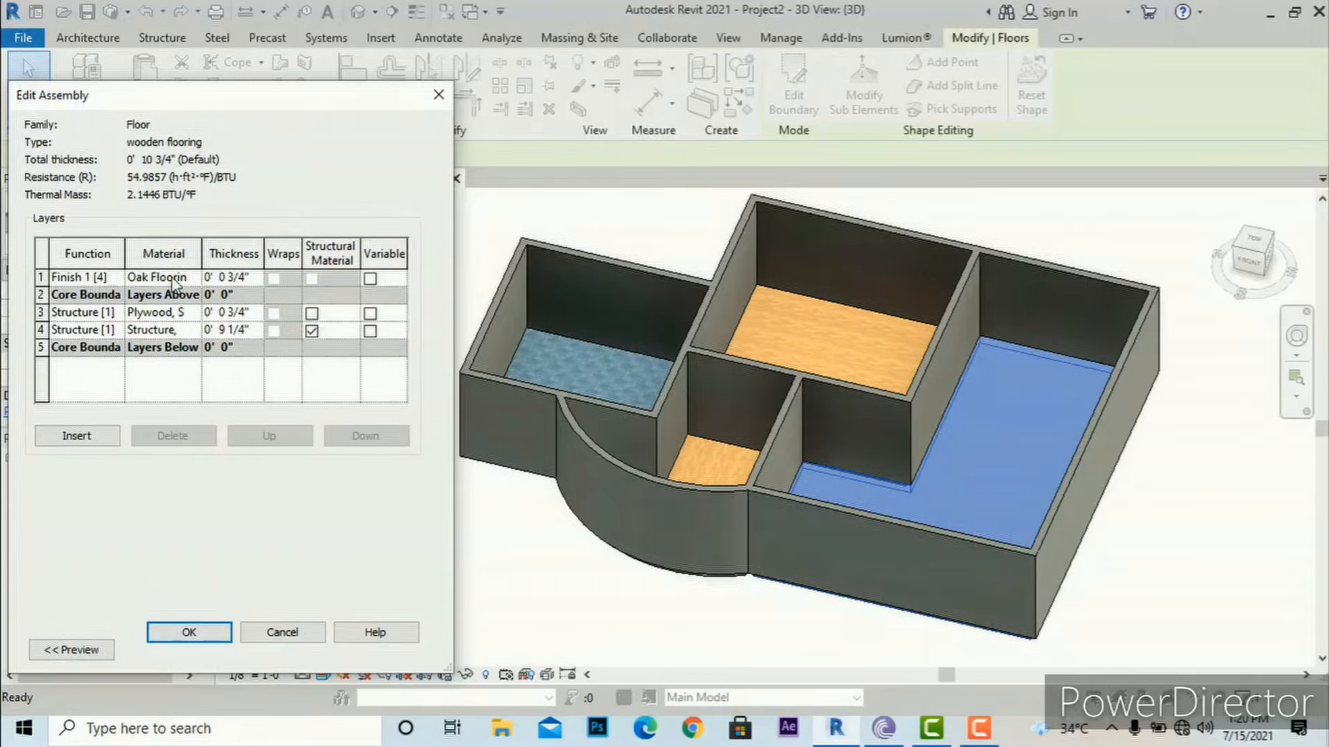
{"action": "left_click", "coordinate": [196, 280]}
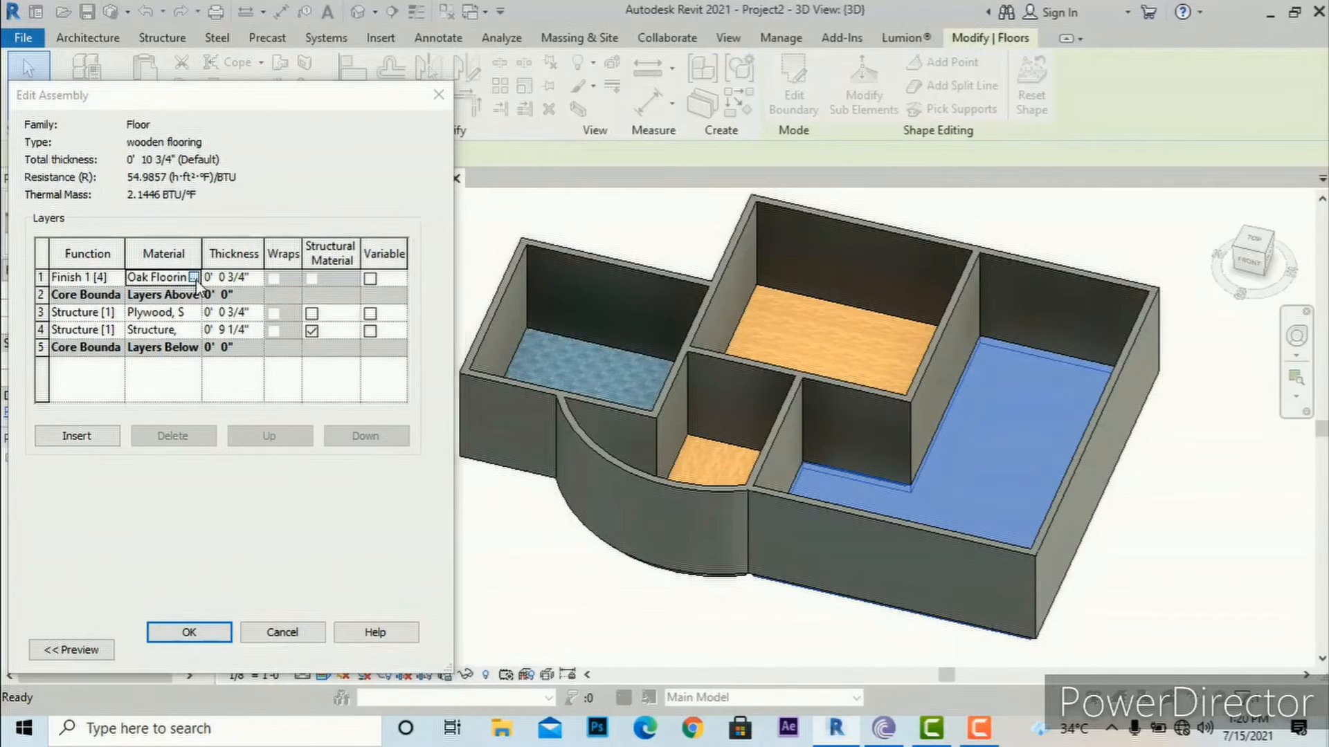
{"action": "left_click", "coordinate": [197, 281]}
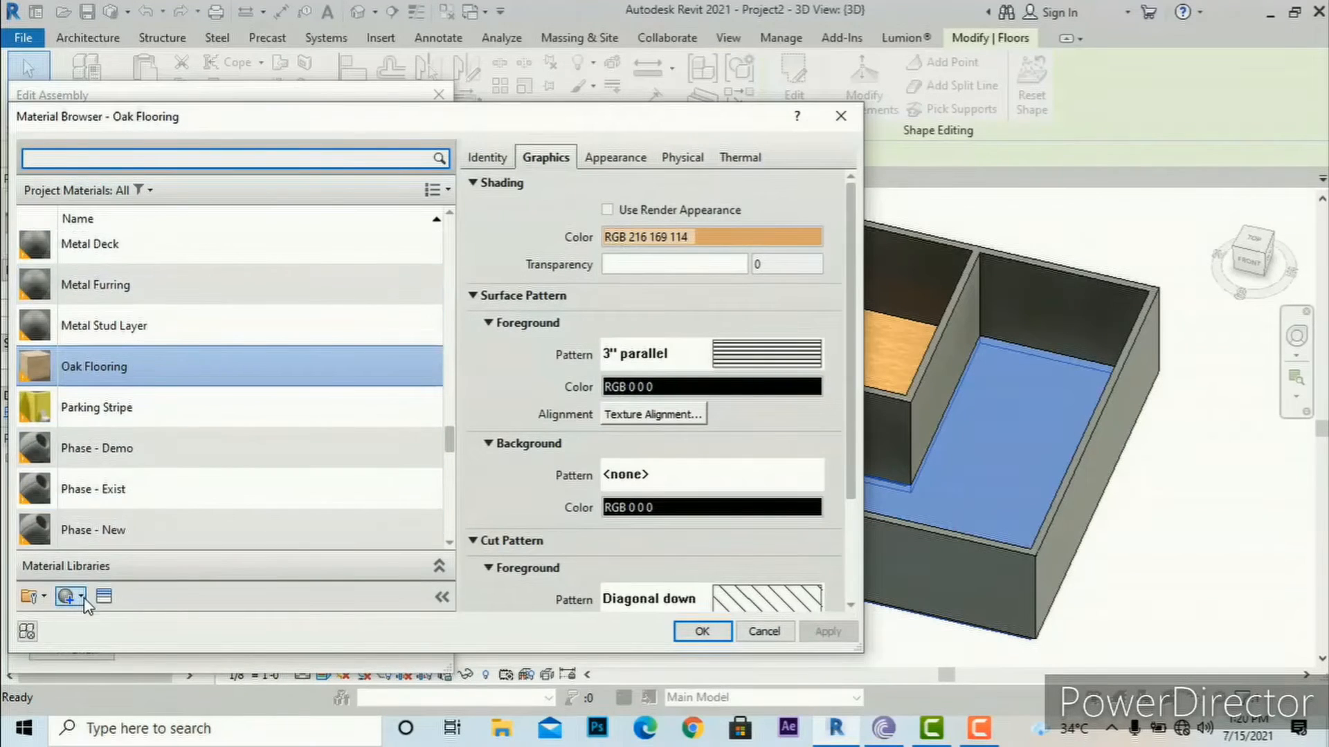
{"action": "left_click", "coordinate": [83, 599]}
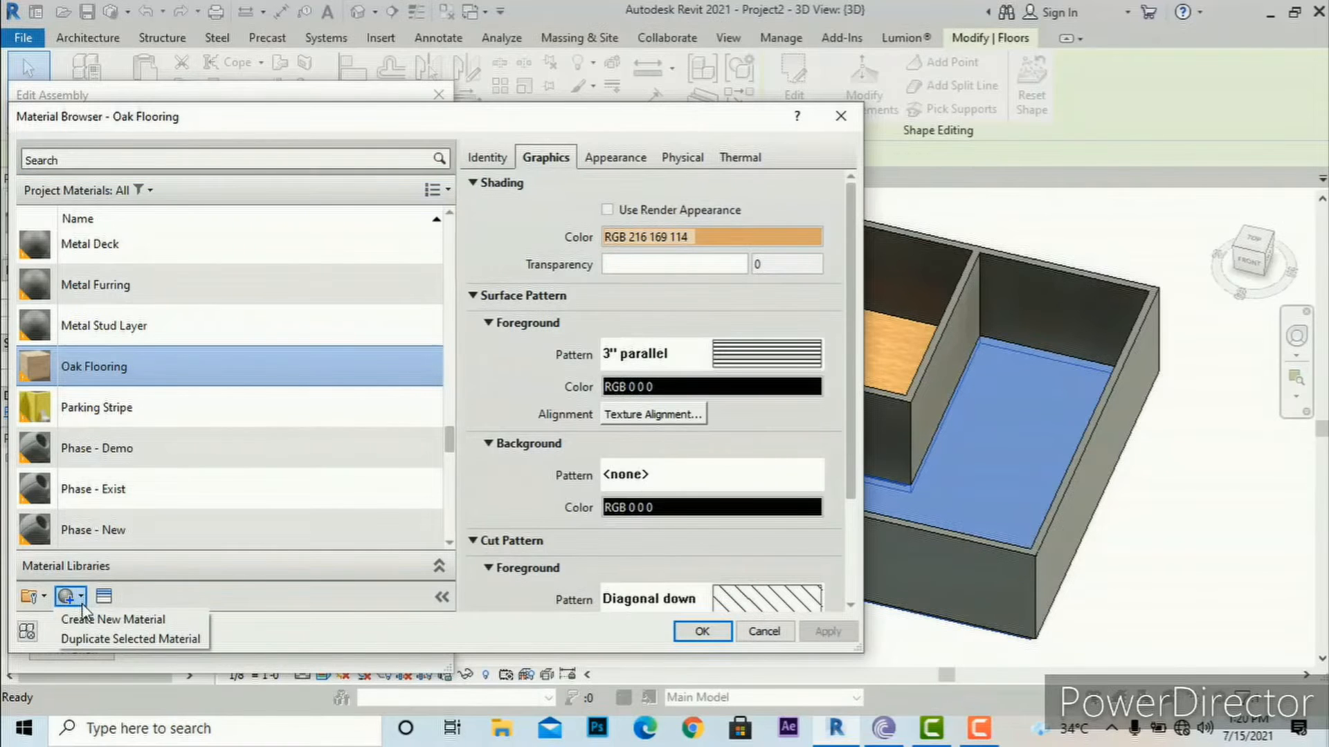
{"action": "left_click", "coordinate": [88, 619]}
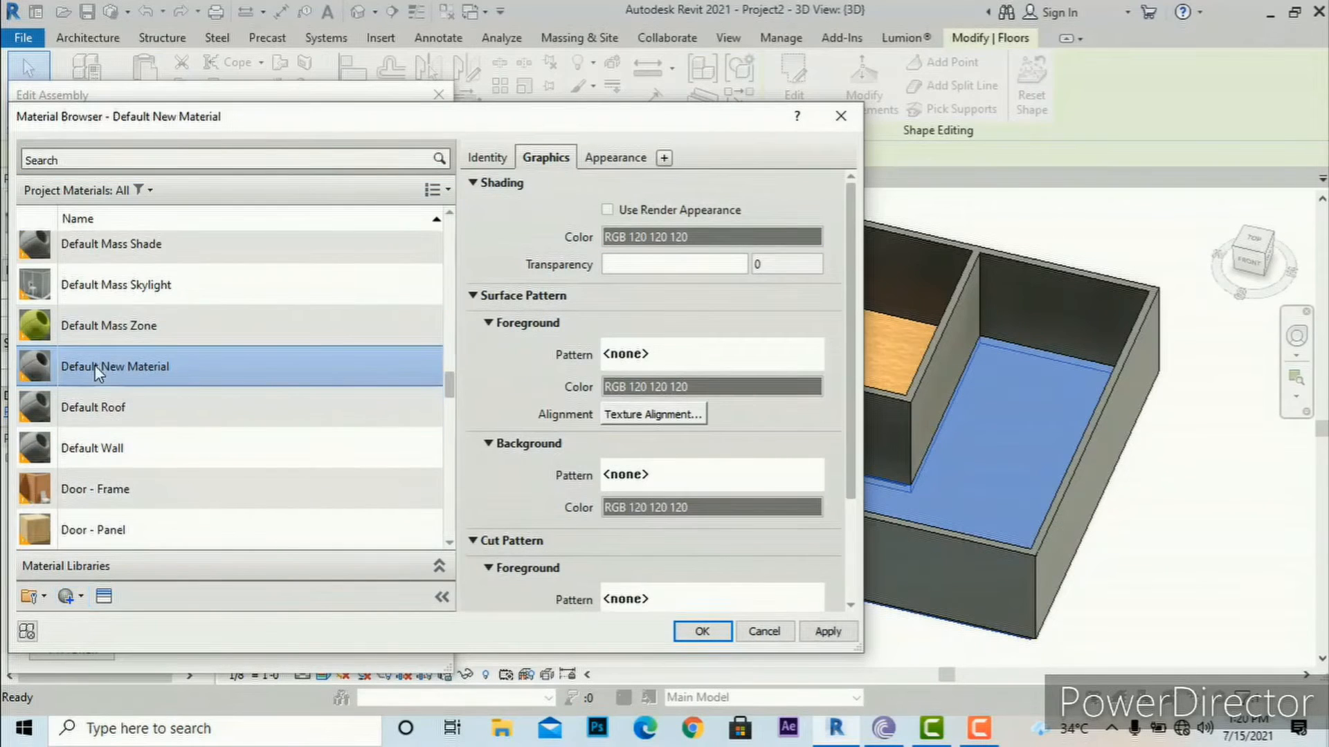
{"action": "right_click", "coordinate": [98, 367]}
{"action": "left_click", "coordinate": [138, 419]}
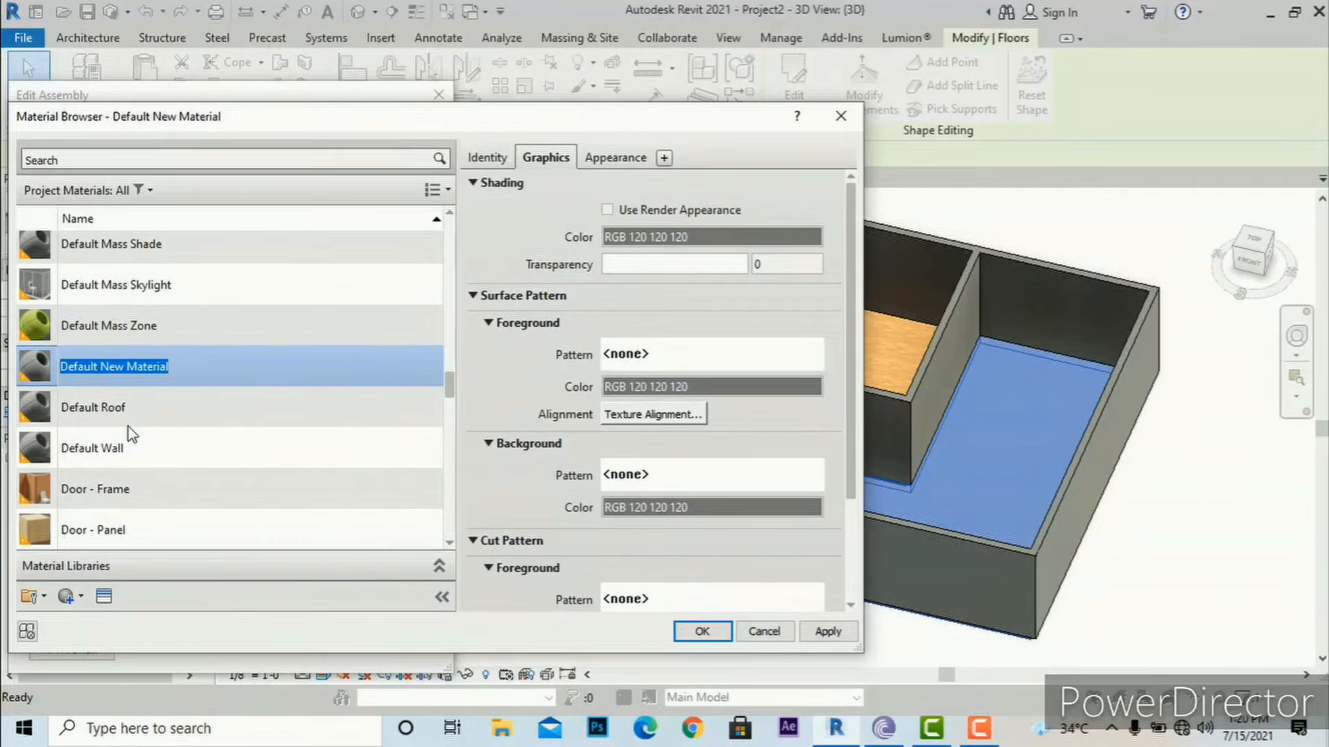
{"action": "type", "text": "wooden floo"}
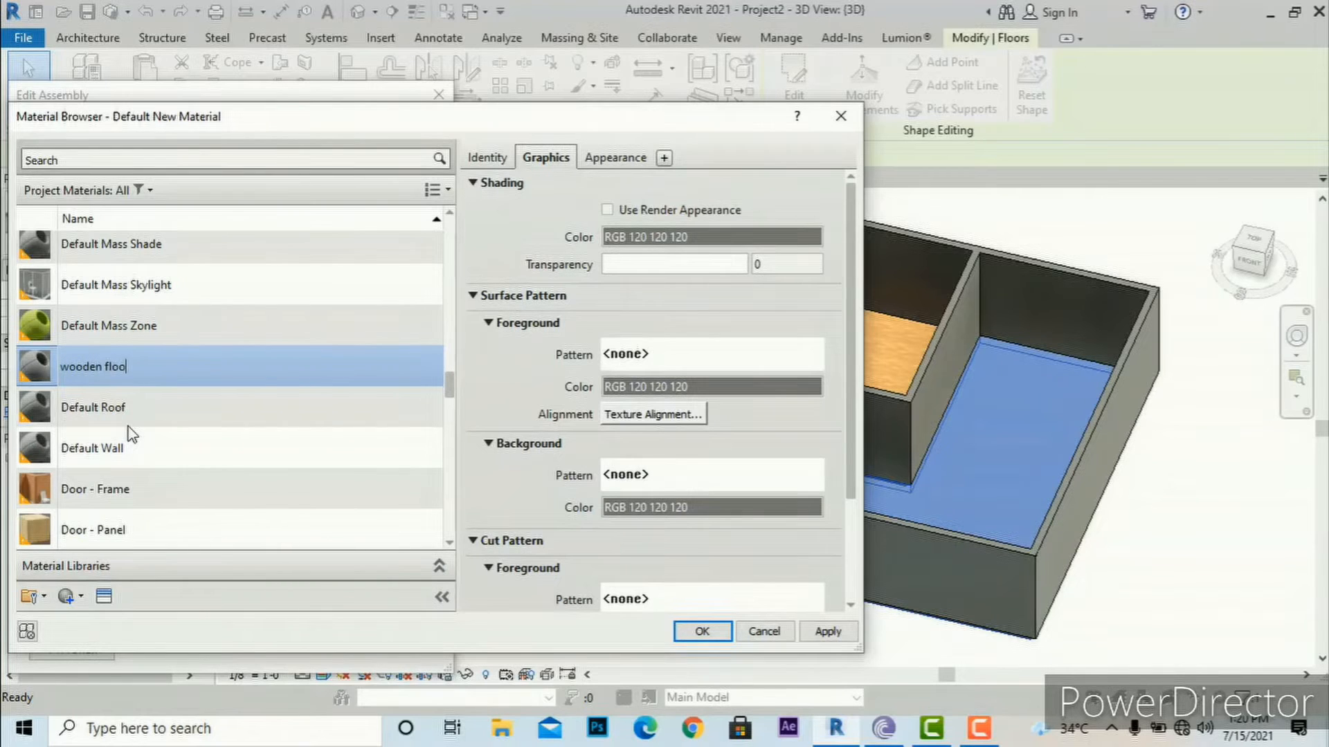
{"action": "type", "text": "ring 2"}
- Give the new material the Beechwood - Galliano appearance from the Flooring library and apply the edited type to the floor
{"action": "left_click", "coordinate": [104, 596]}
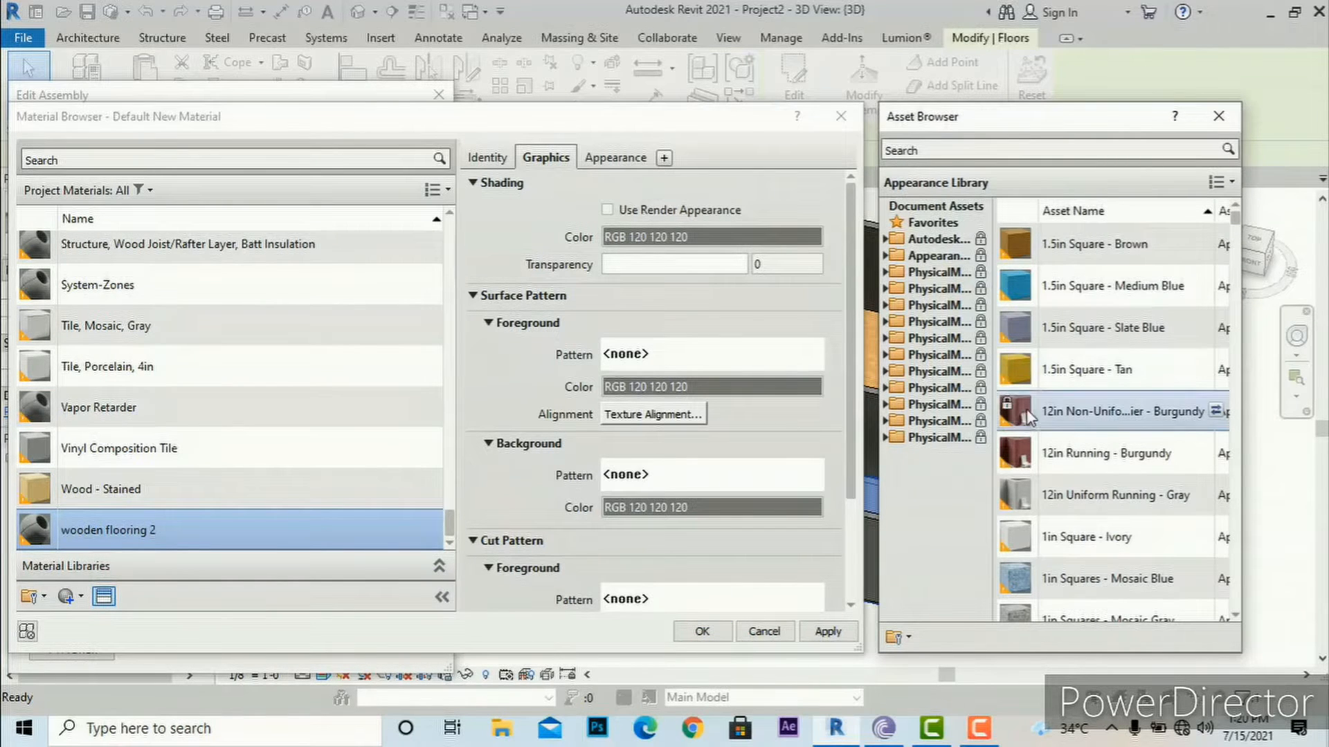
{"action": "left_click", "coordinate": [993, 142]}
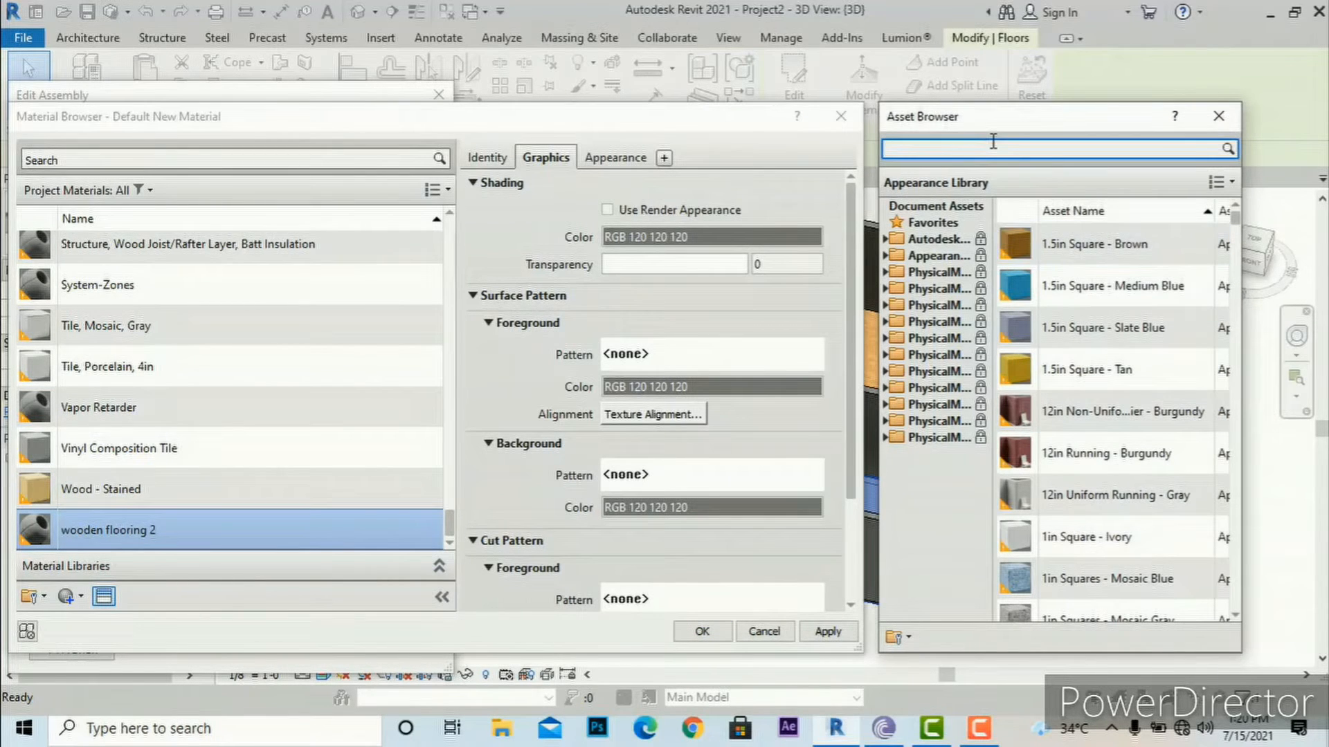
{"action": "type", "text": "wood"}
{"action": "key", "text": "Return"}
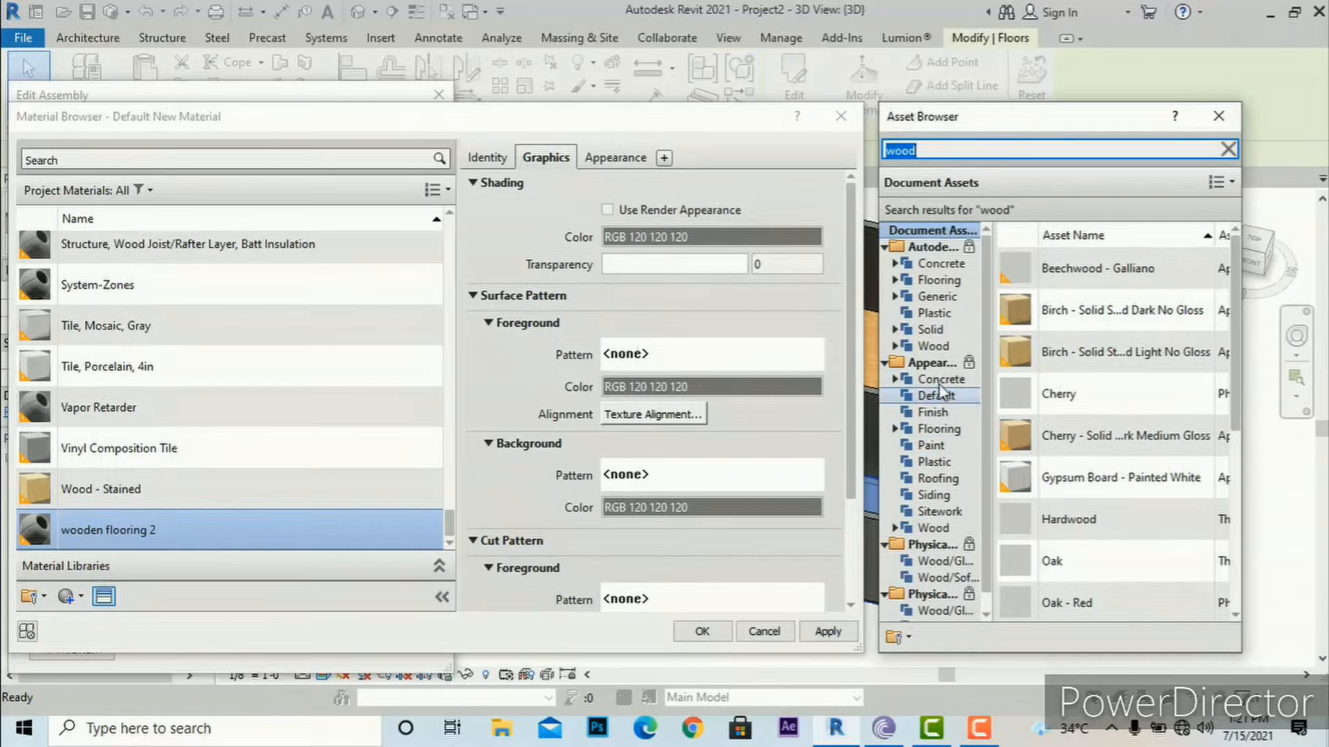
{"action": "left_click", "coordinate": [940, 429]}
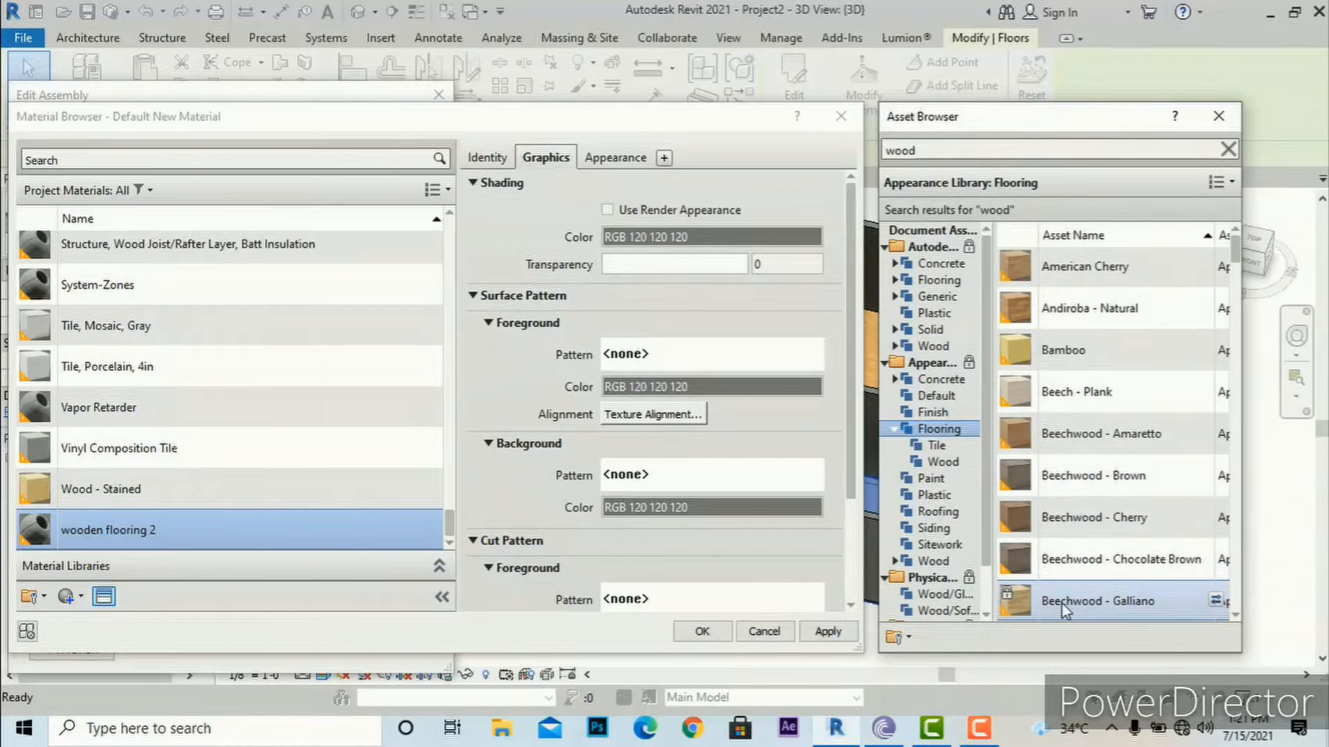
{"action": "double_click", "coordinate": [1085, 604]}
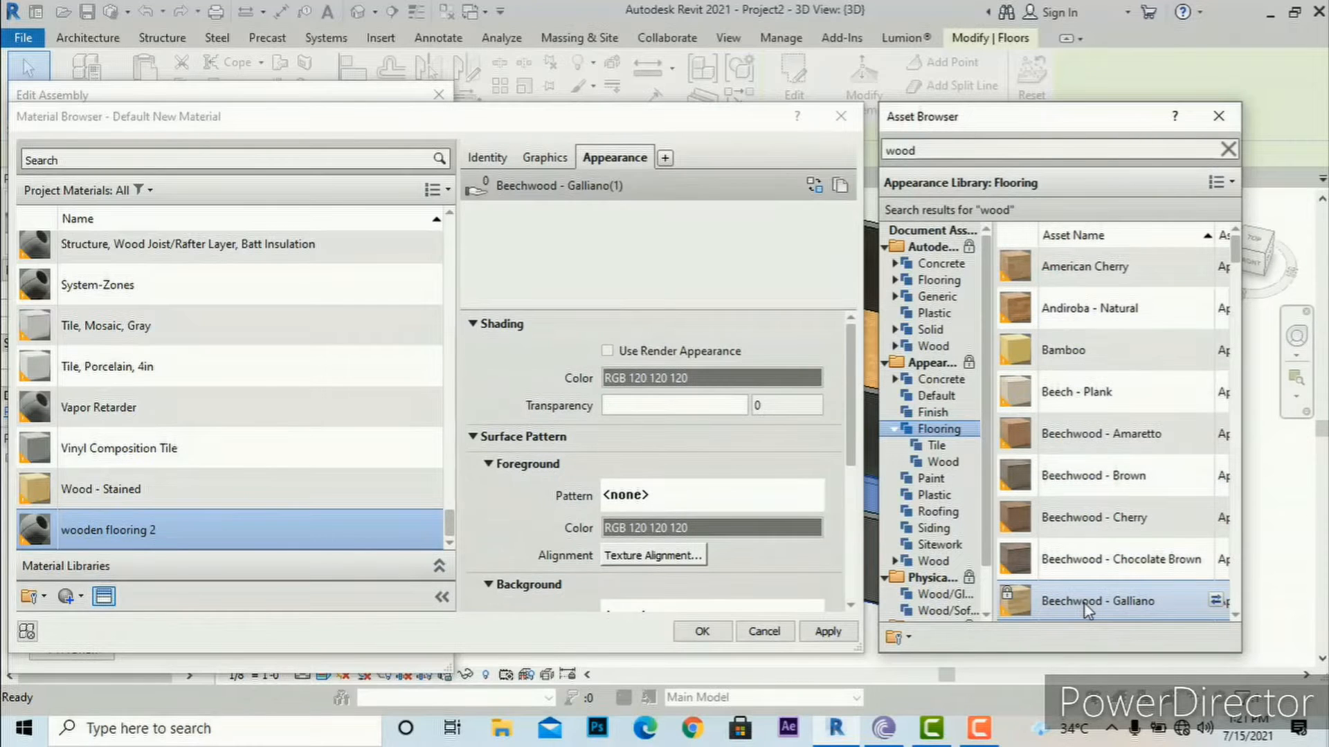
{"action": "left_click", "coordinate": [836, 633]}
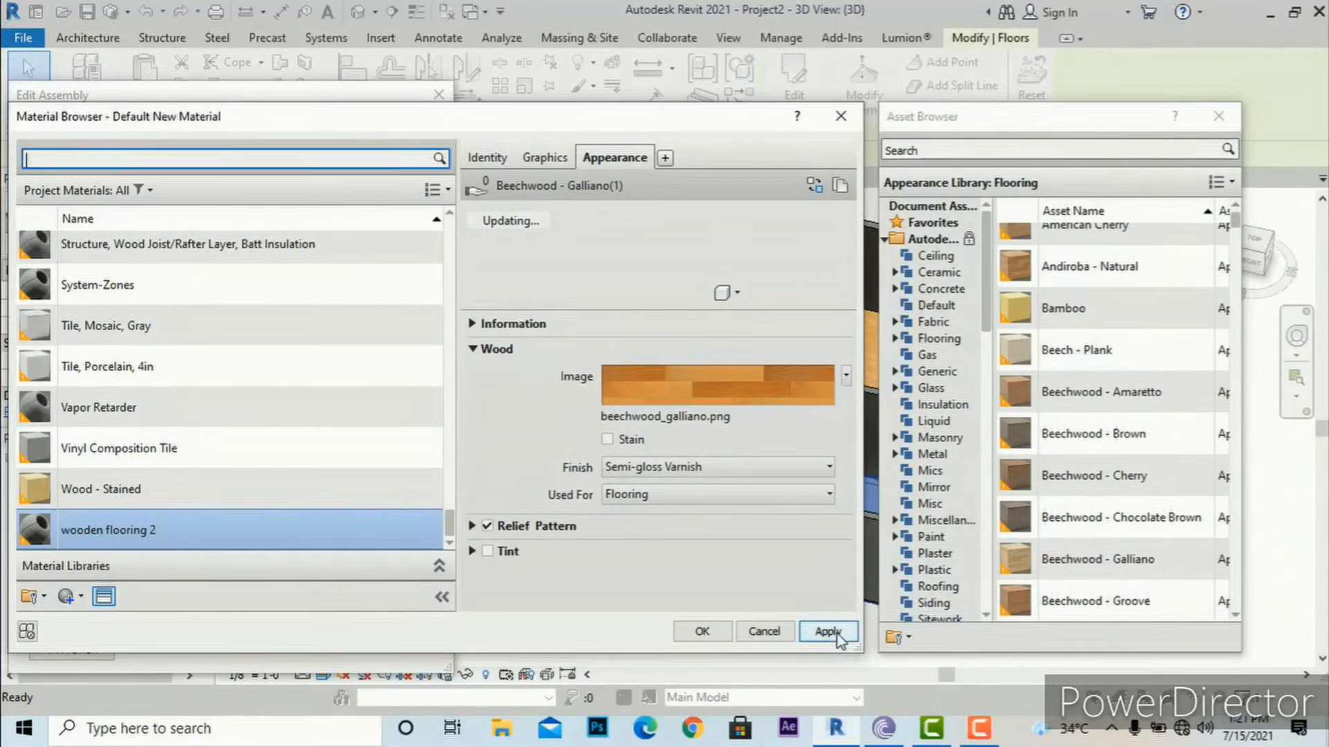
{"action": "left_click", "coordinate": [702, 632]}
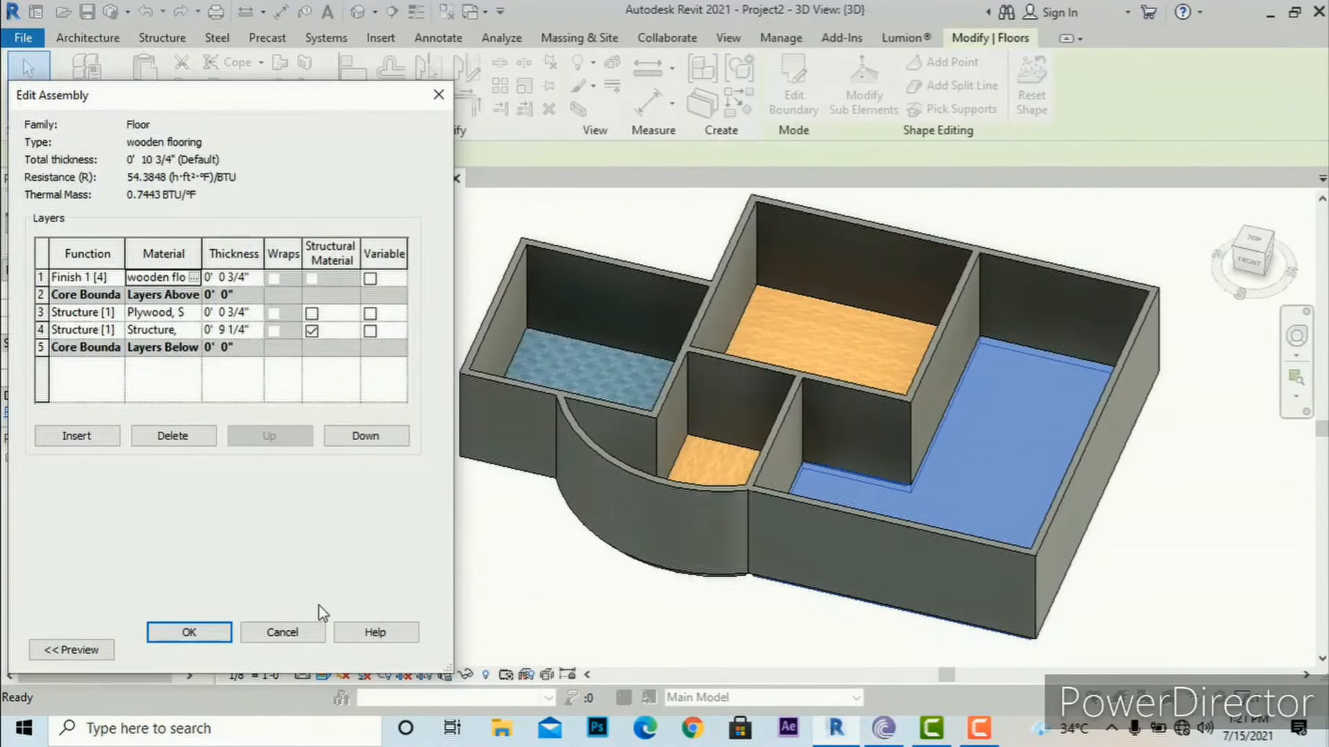
{"action": "left_click", "coordinate": [204, 638]}
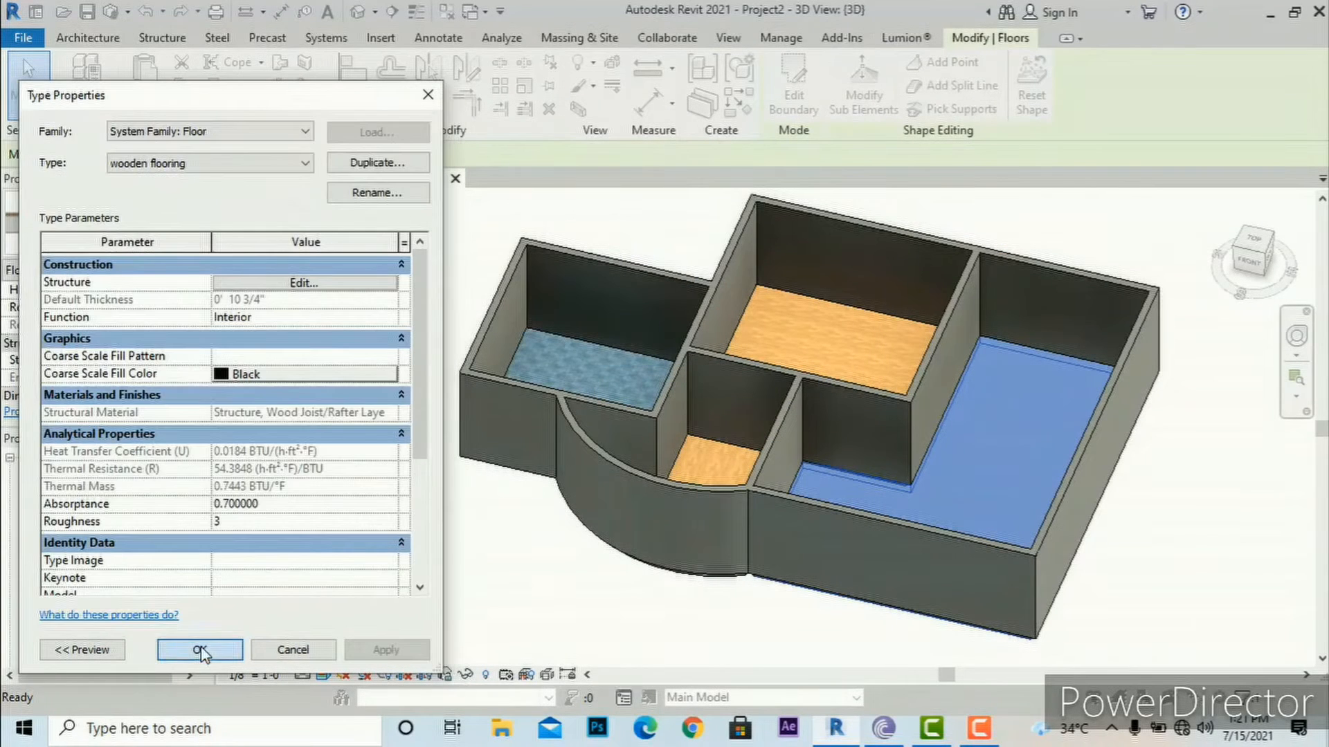
{"action": "left_click", "coordinate": [200, 652]}
{"action": "left_click", "coordinate": [579, 620]}
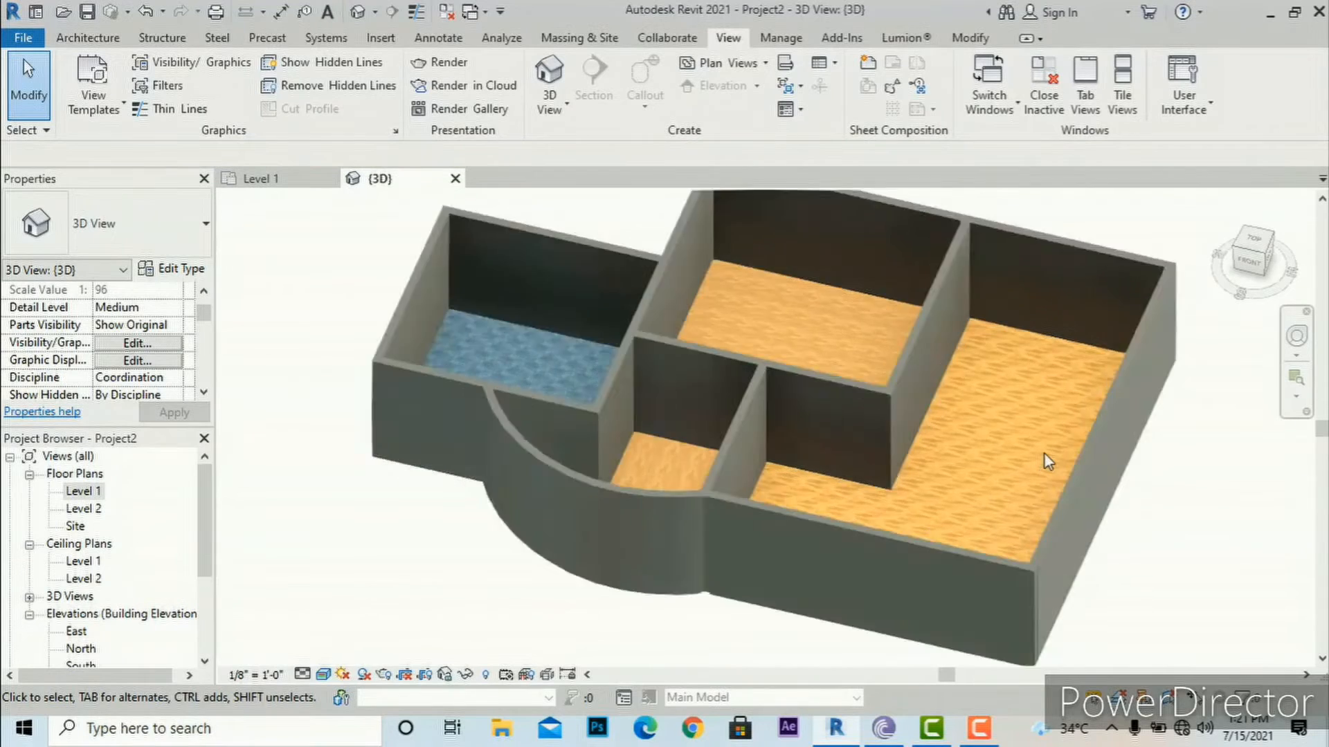
- Open the wood texture image of the finish layer's material for editing, starting from the floor in the L-shaped room
{"action": "scroll", "coordinate": [1042, 454], "scroll_direction": "up", "scroll_amount": 6}
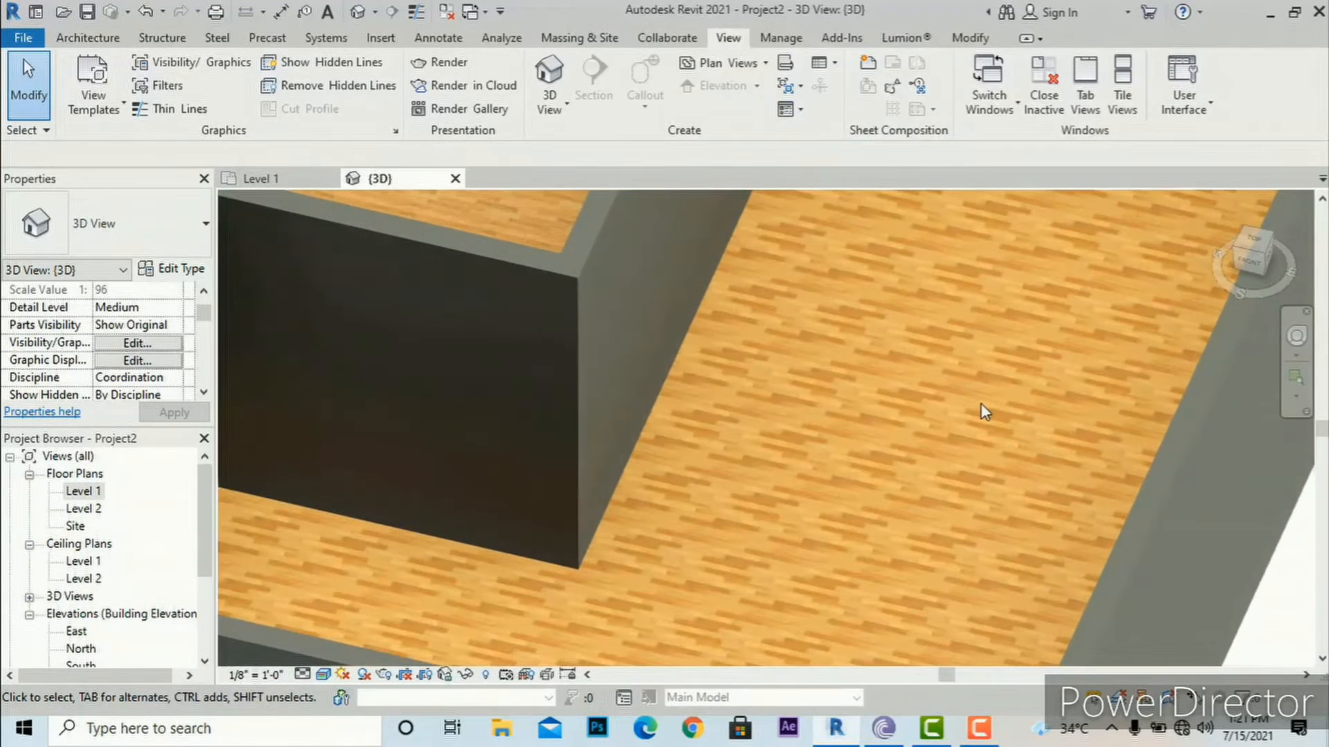
{"action": "scroll", "coordinate": [981, 410], "scroll_direction": "down", "scroll_amount": 8}
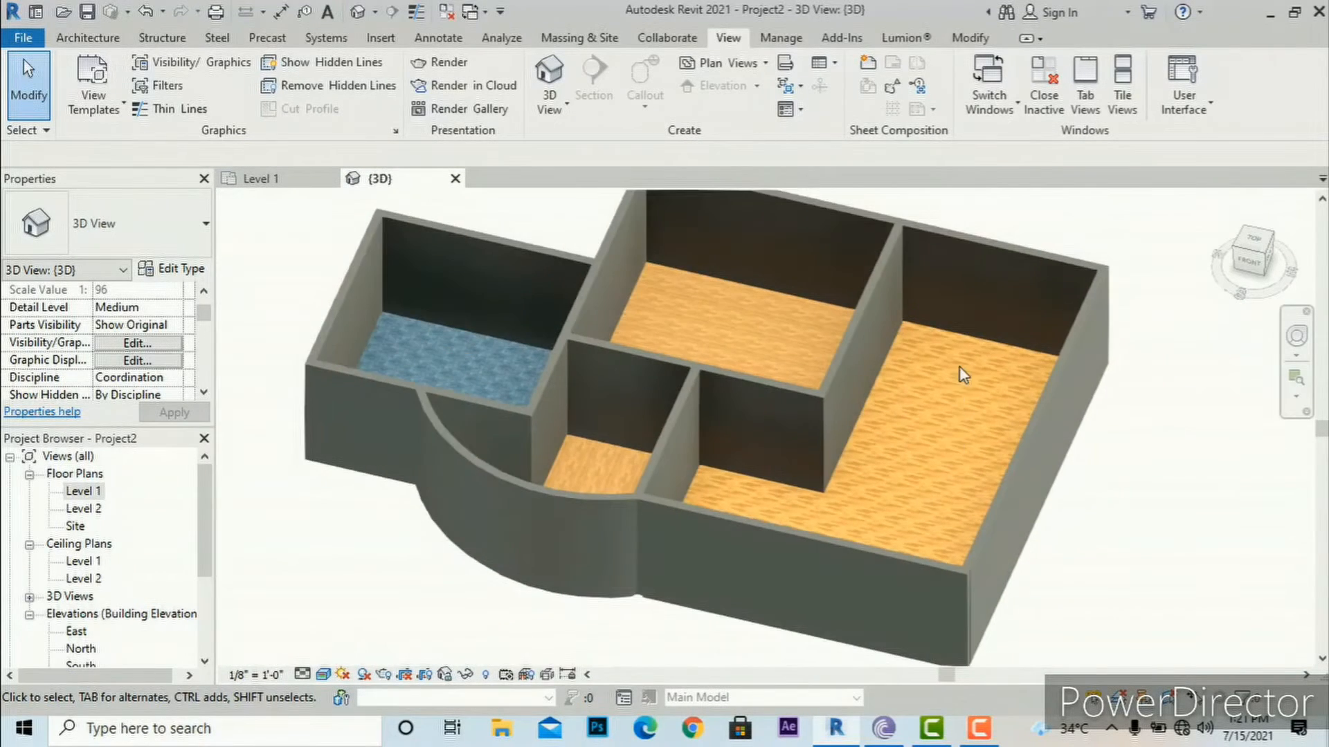
{"action": "scroll", "coordinate": [964, 374], "scroll_direction": "up", "scroll_amount": 8}
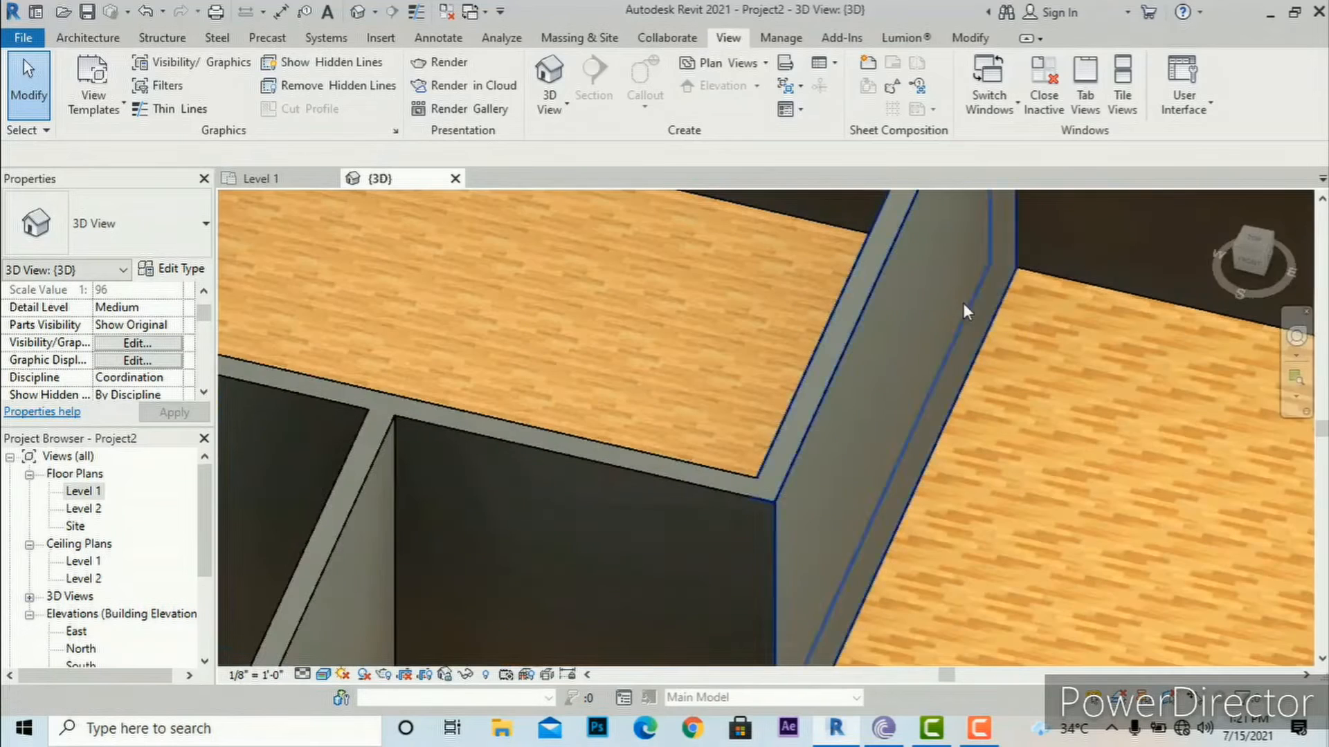
{"action": "scroll", "coordinate": [967, 312], "scroll_direction": "down", "scroll_amount": 3}
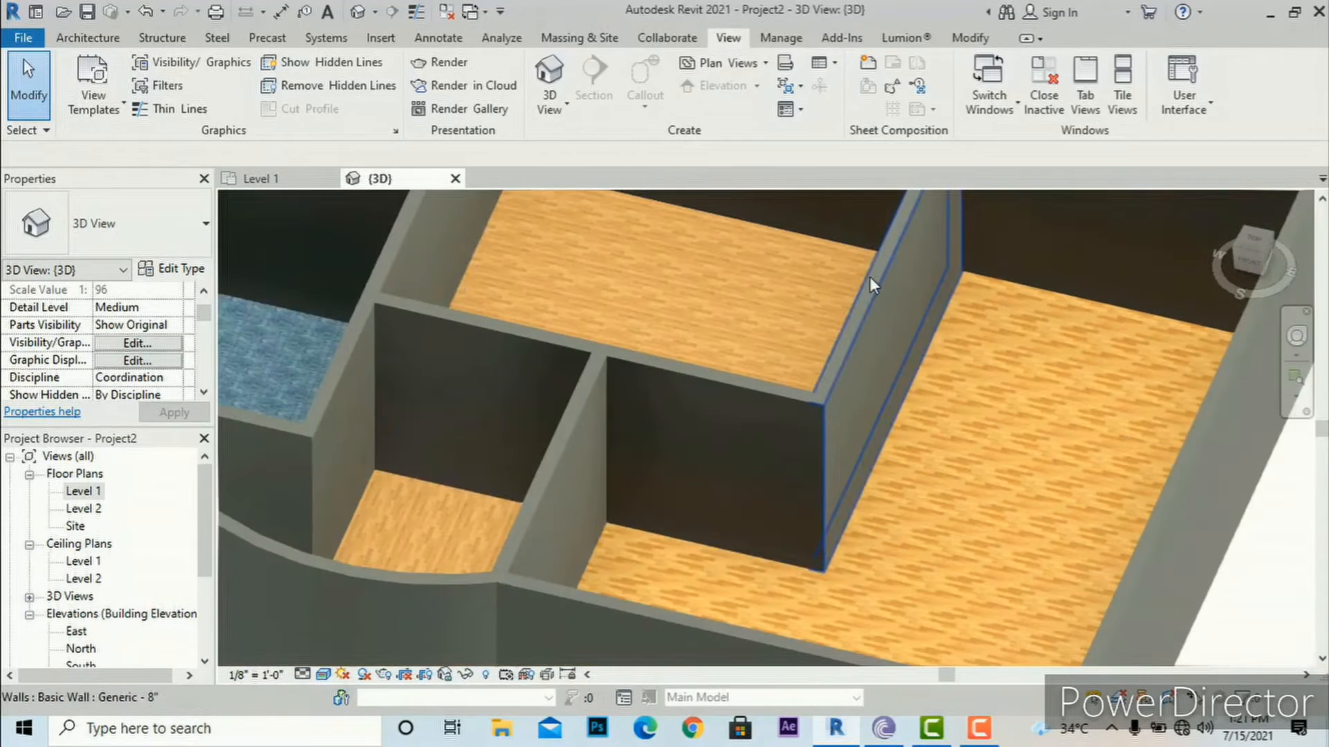
{"action": "left_click", "coordinate": [1119, 315]}
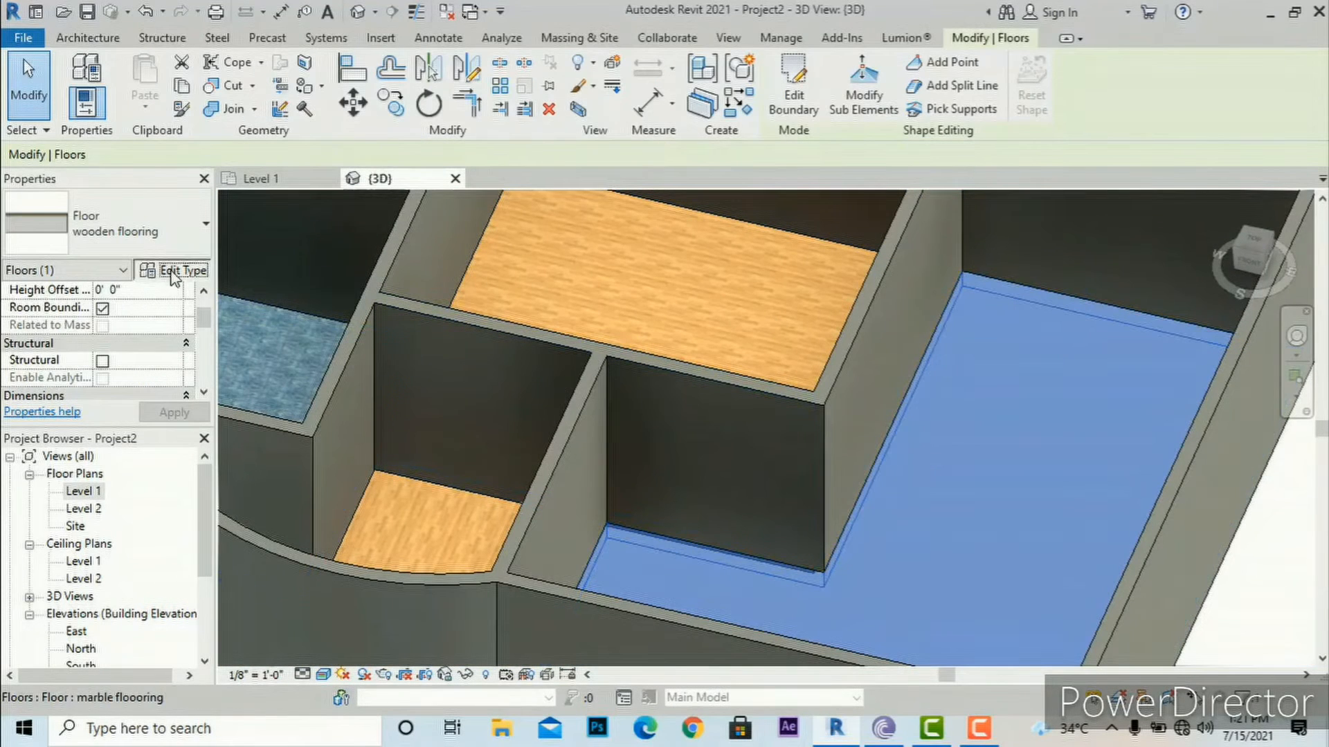
{"action": "left_click", "coordinate": [173, 275]}
{"action": "left_click", "coordinate": [255, 283]}
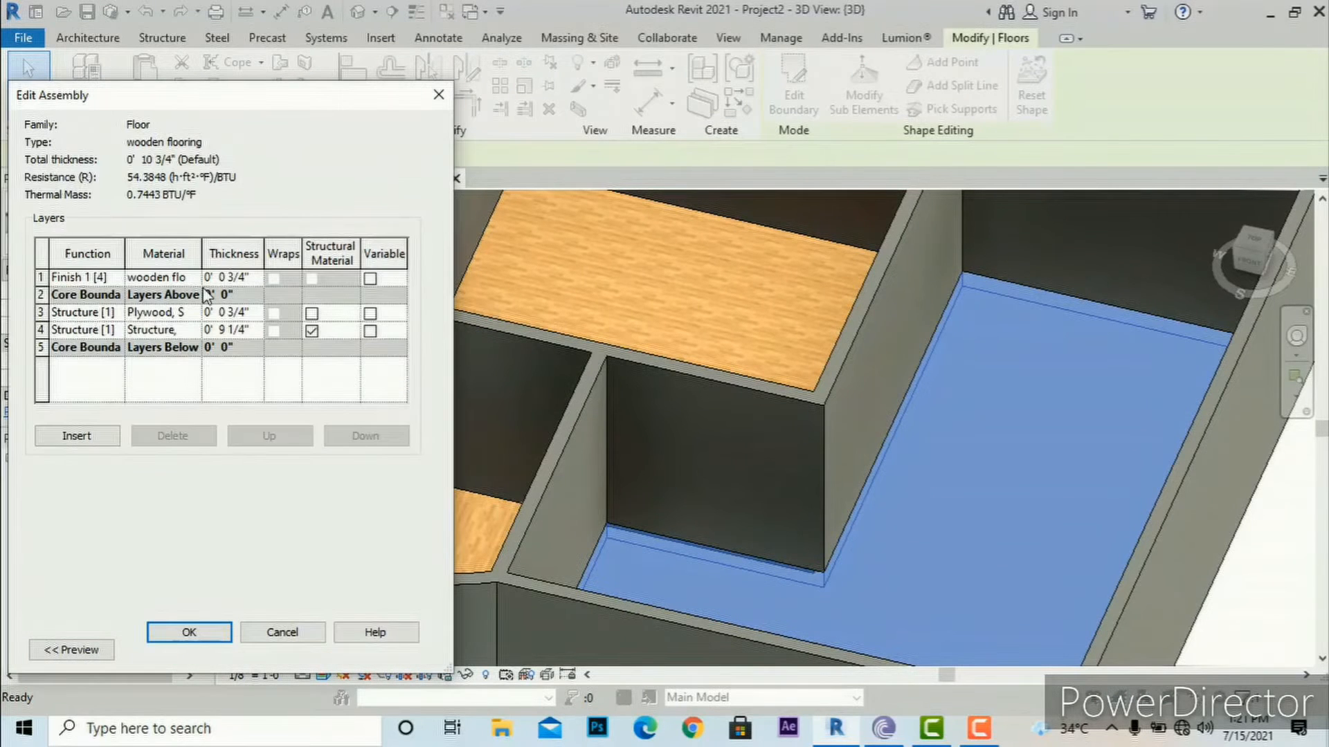
{"action": "left_click", "coordinate": [197, 276]}
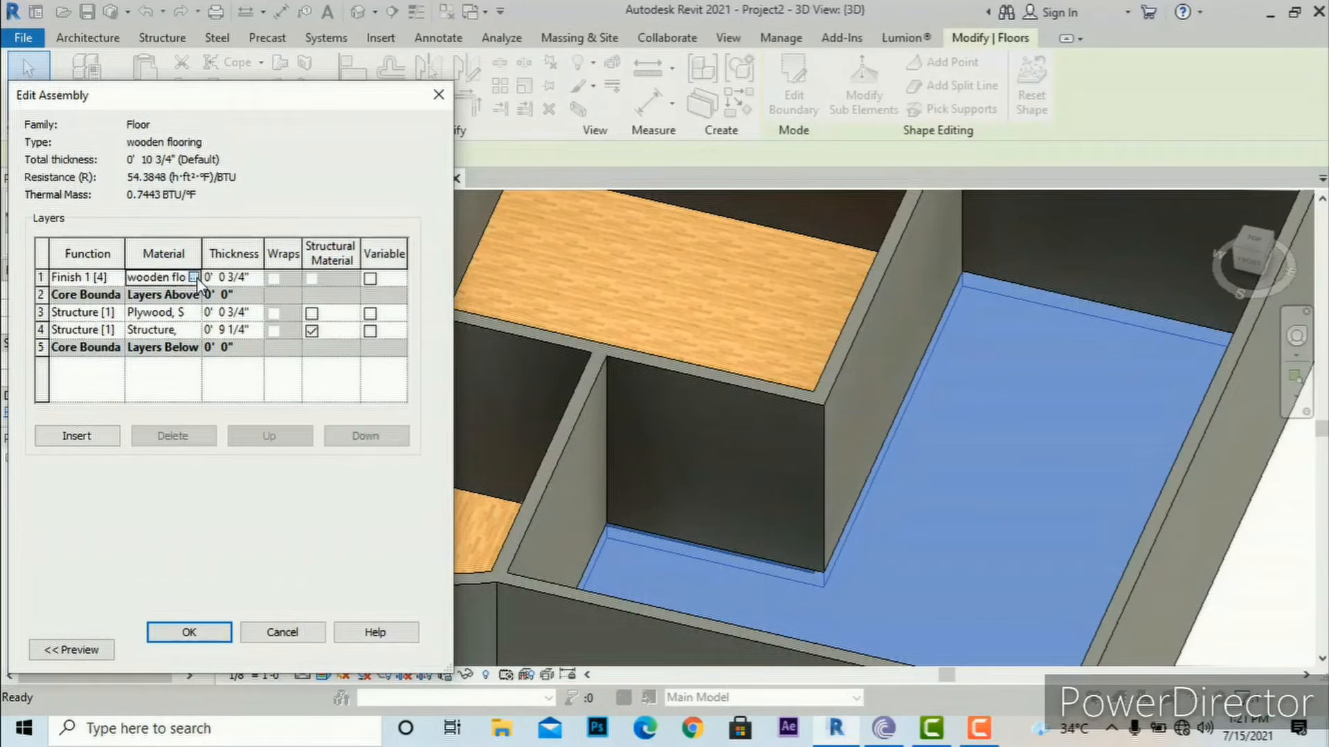
{"action": "left_click", "coordinate": [197, 277]}
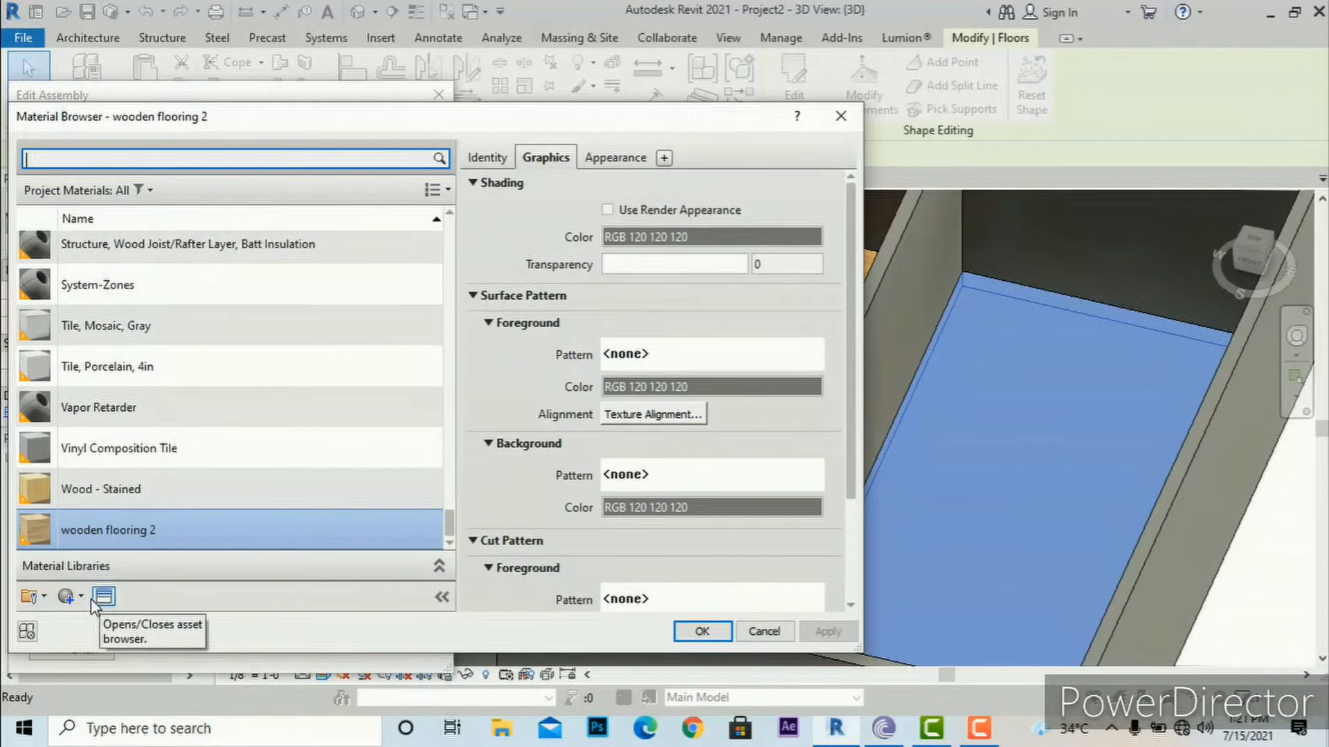
{"action": "left_click", "coordinate": [612, 157]}
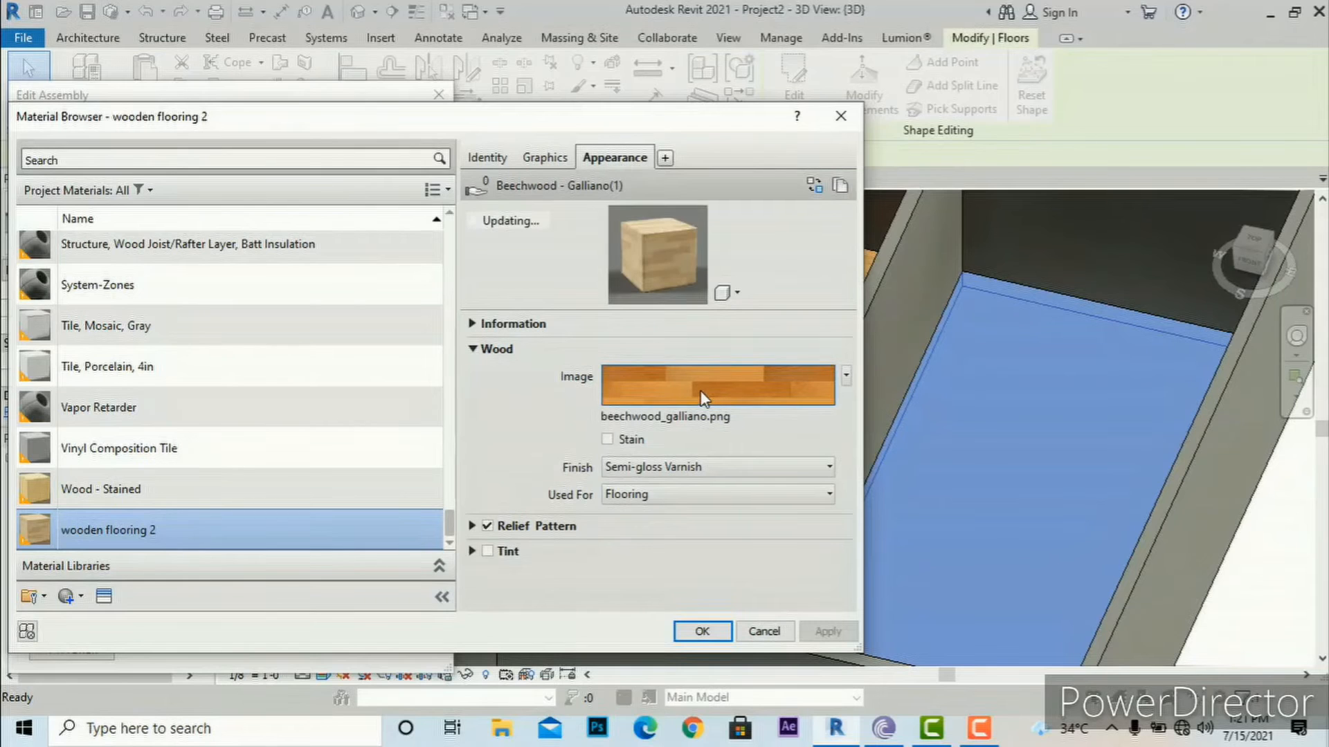
{"action": "left_click", "coordinate": [702, 398]}
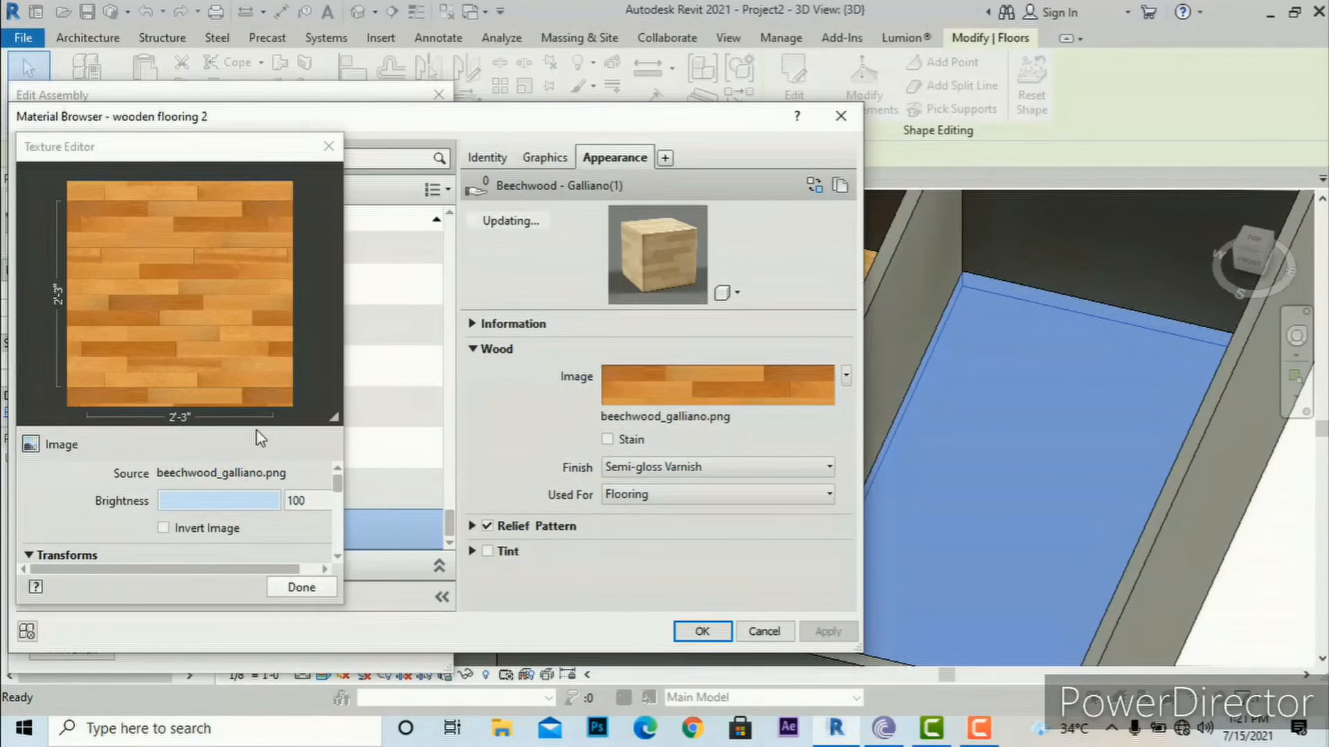
- Set the wood texture's sample size to 5'-0" in both width and height
{"action": "left_click_drag", "start_coordinate": [338, 483], "coordinate": [335, 529]}
{"action": "double_click", "coordinate": [207, 504]}
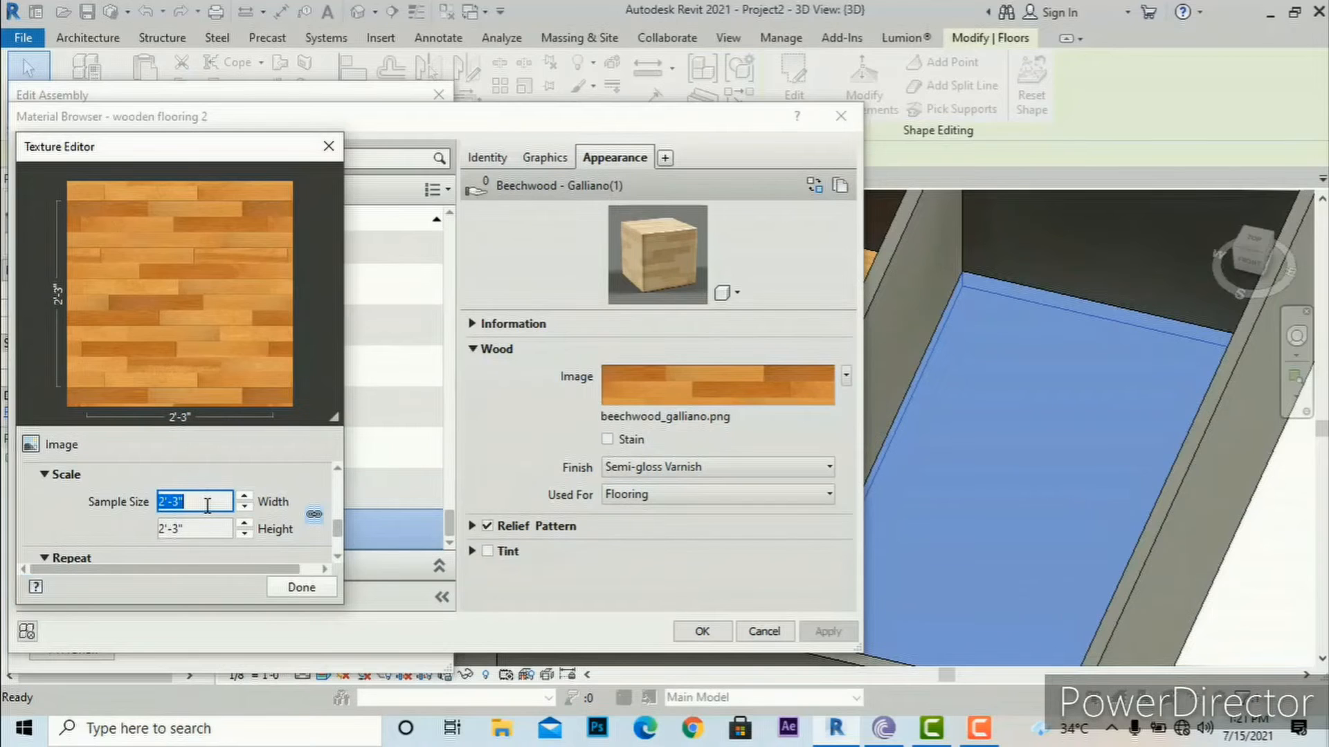
{"action": "type", "text": "5'"}
{"action": "key", "text": "Tab"}
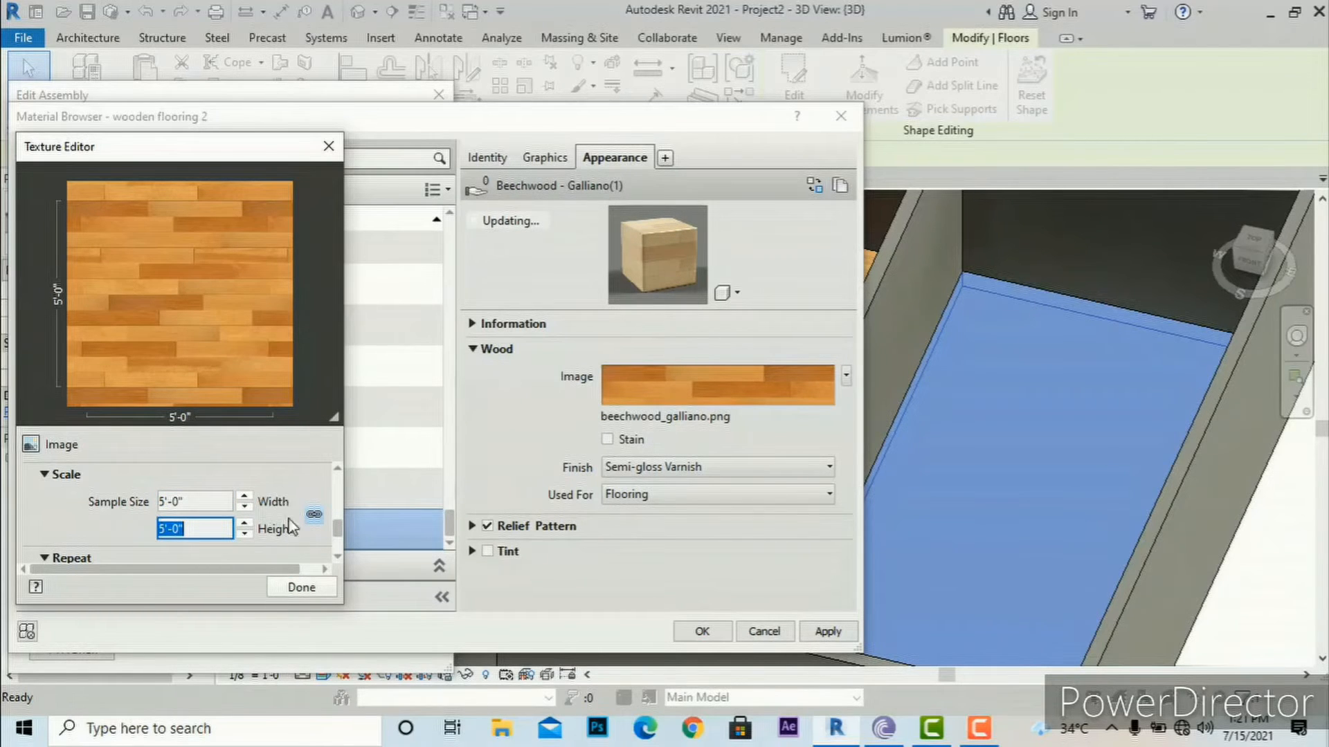
{"action": "left_click", "coordinate": [301, 587]}
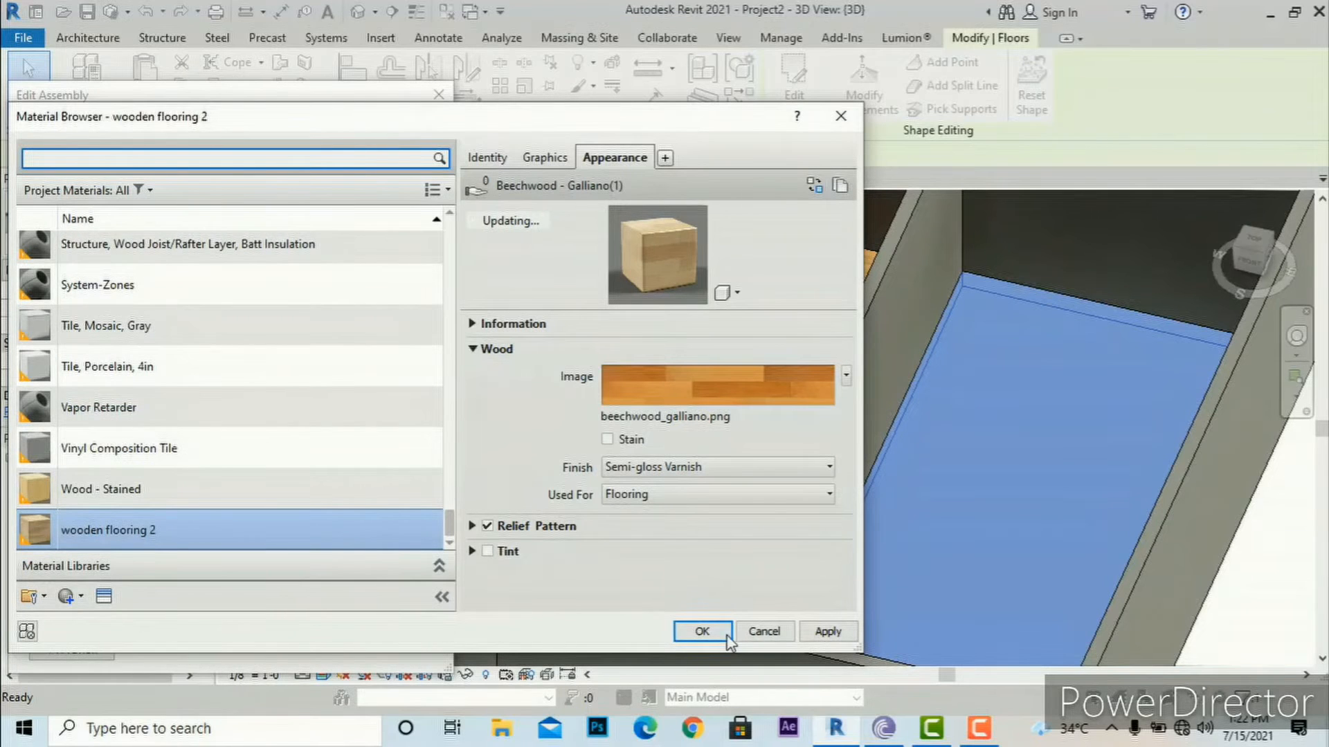
- Apply the edited wooden flooring 2 material and floor type, and check the L-shaped room's floor in the 3D view
{"action": "left_click", "coordinate": [819, 633]}
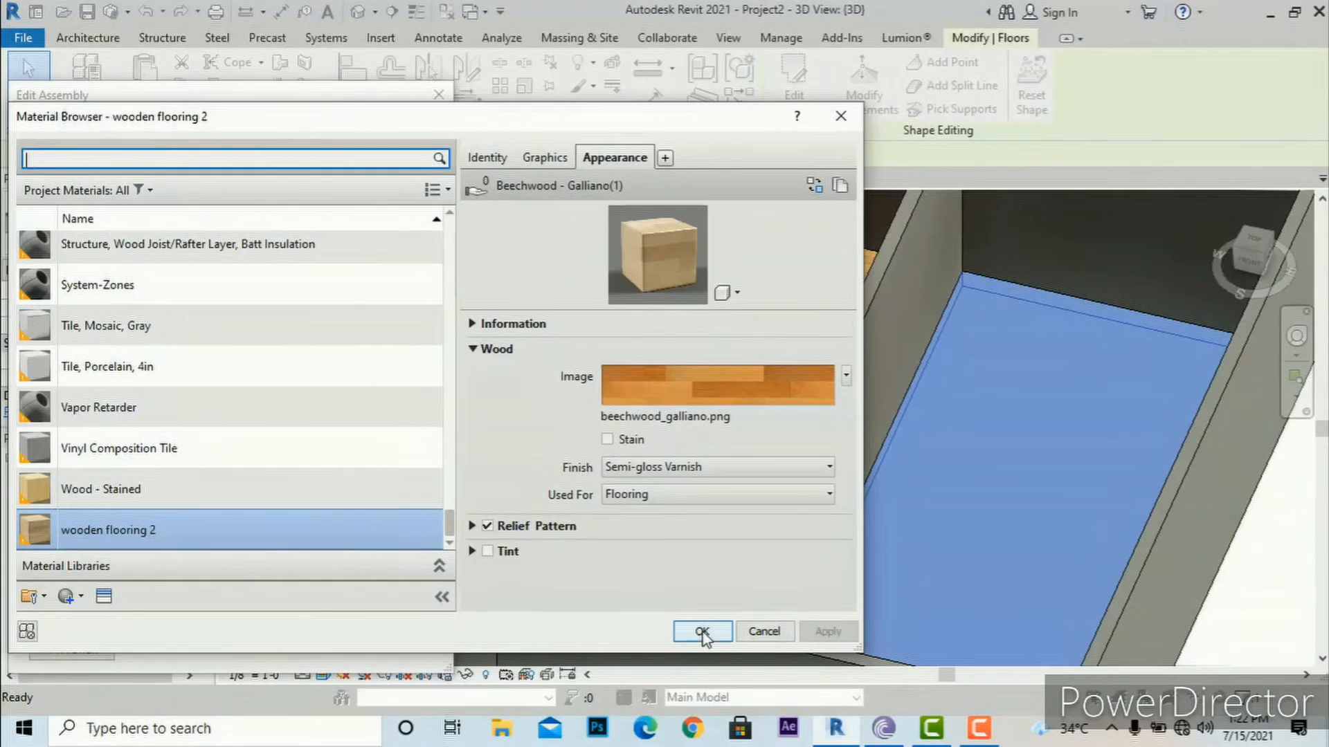
{"action": "left_click", "coordinate": [701, 632]}
{"action": "left_click", "coordinate": [193, 632]}
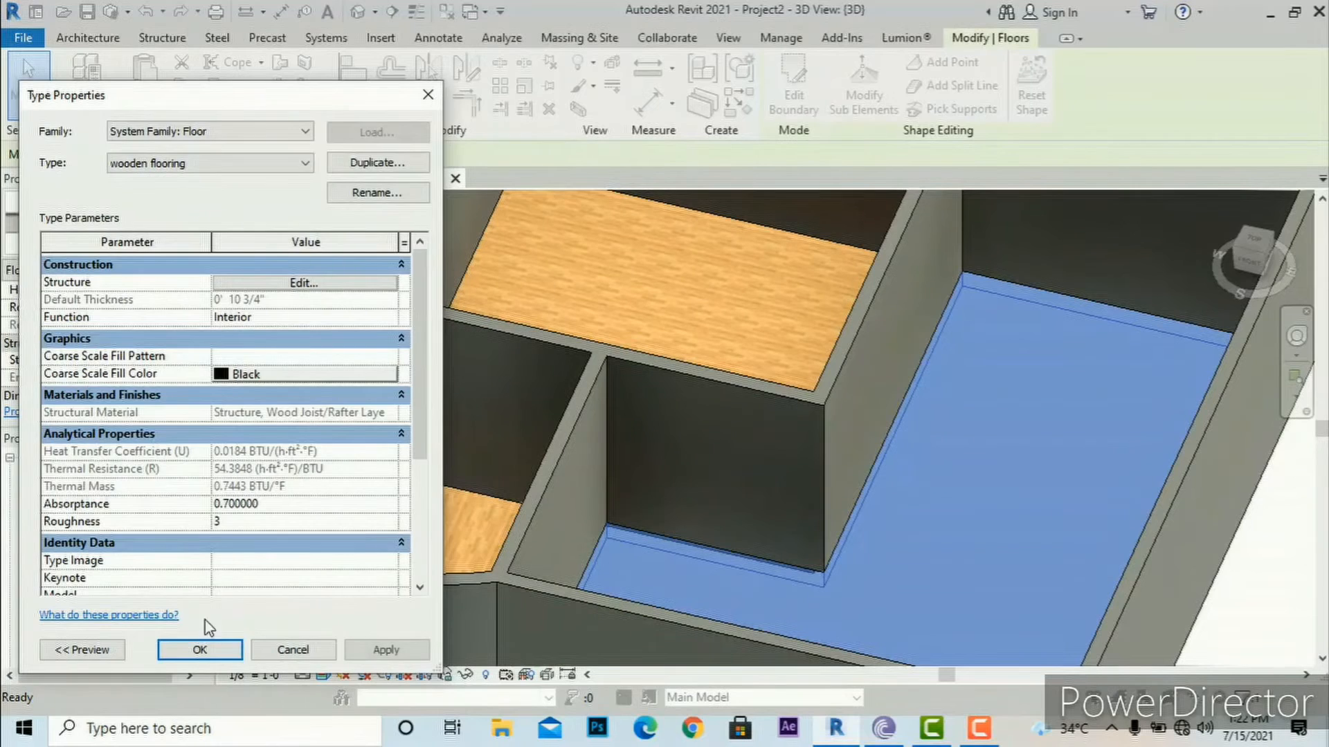
{"action": "left_click", "coordinate": [196, 646]}
{"action": "scroll", "coordinate": [620, 418], "scroll_direction": "down", "scroll_amount": 4}
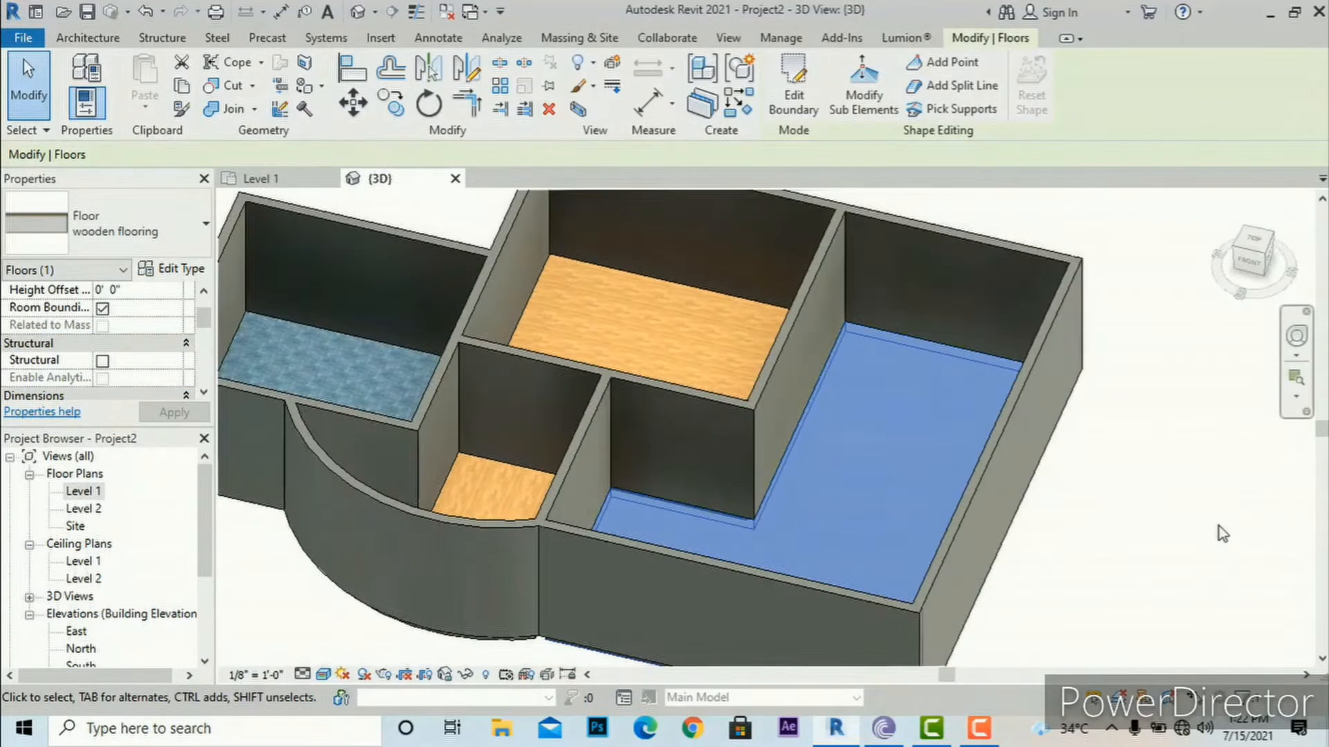
{"action": "left_click", "coordinate": [1219, 525]}
{"action": "scroll", "coordinate": [887, 445], "scroll_direction": "up", "scroll_amount": 5}
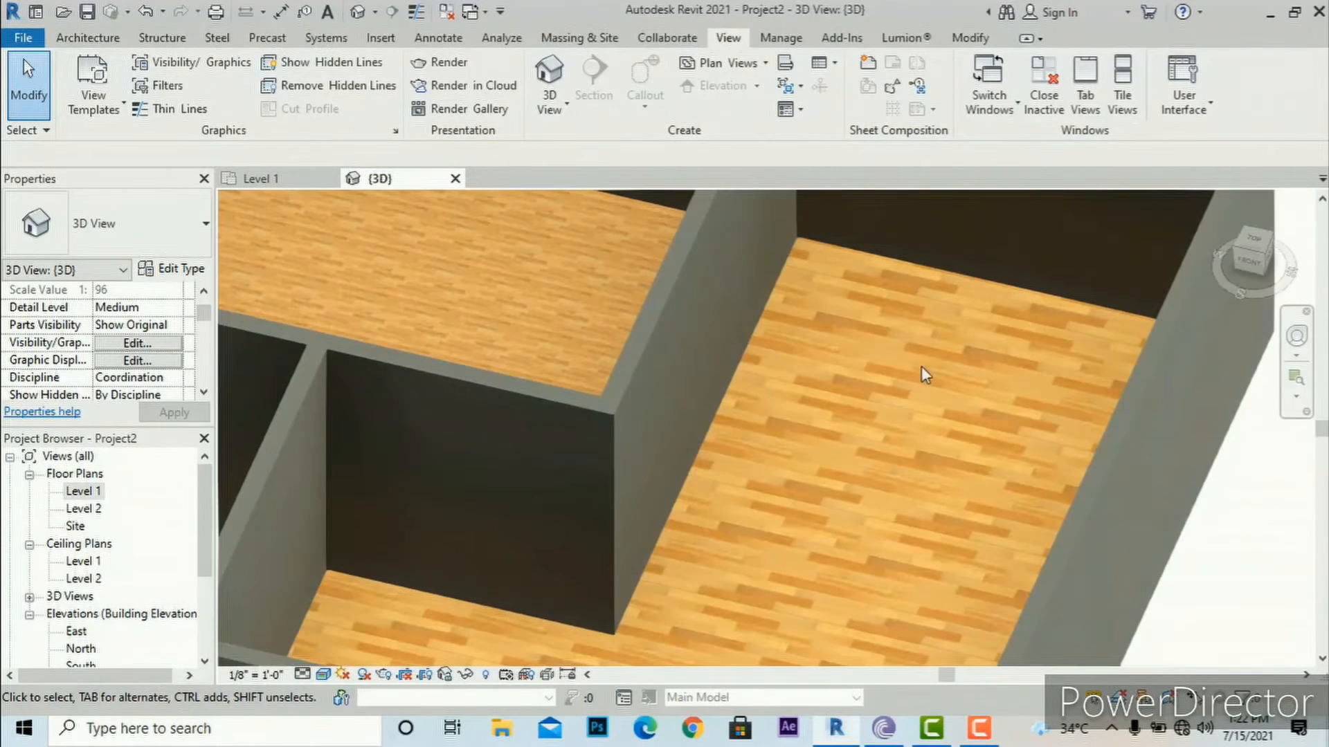
{"action": "scroll", "coordinate": [873, 304], "scroll_direction": "down", "scroll_amount": 5}
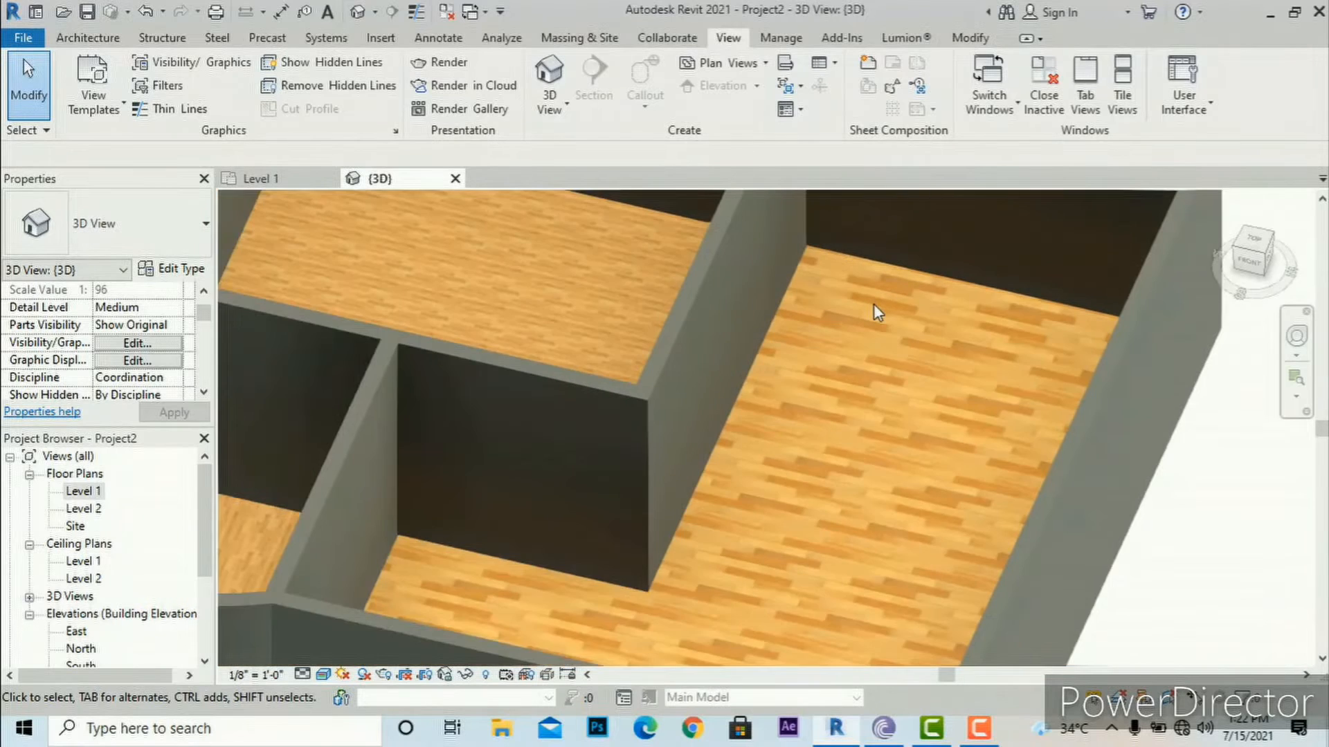
{"action": "scroll", "coordinate": [620, 337], "scroll_direction": "down", "scroll_amount": 2}
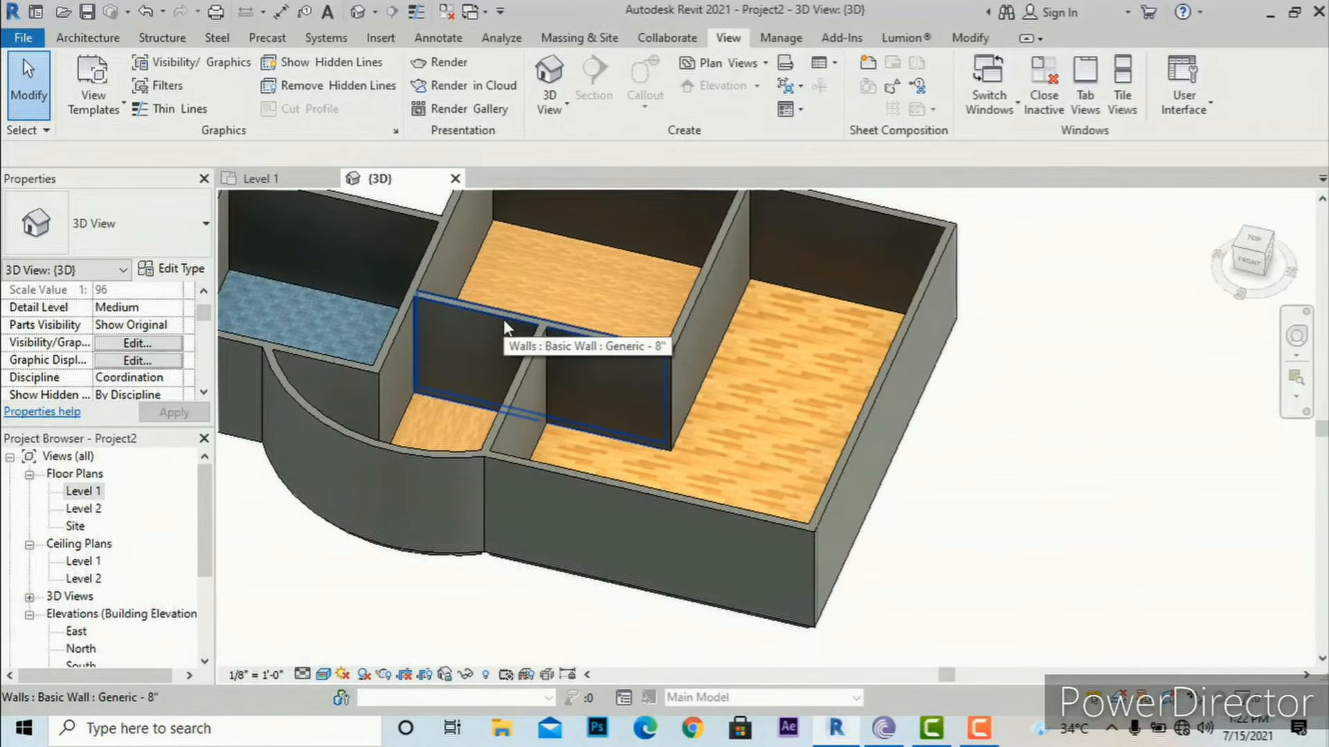
- Start an architectural floor in the Level 1 plan and sketch a rectangular boundary about 22'-7" by 16'-6" outside the building, beside the L-shaped room
{"action": "scroll", "coordinate": [779, 353], "scroll_direction": "down", "scroll_amount": 2}
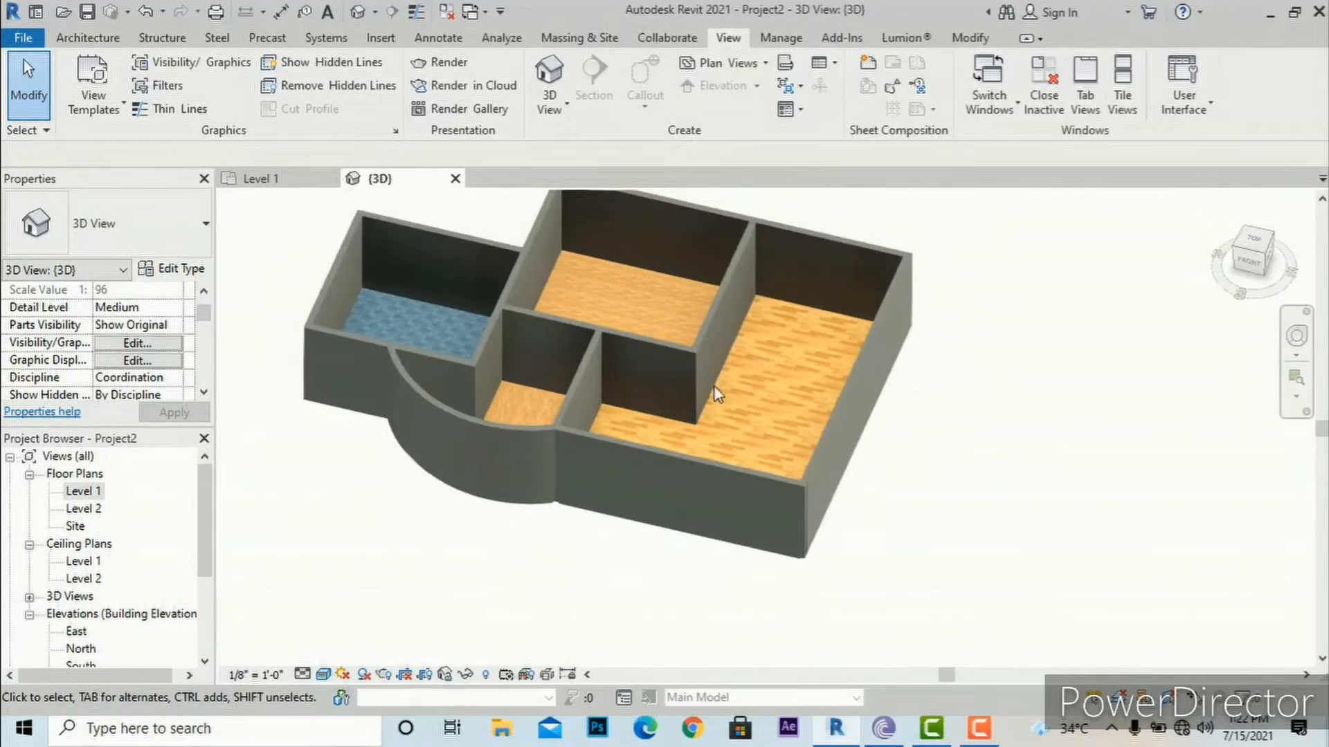
{"action": "scroll", "coordinate": [435, 443], "scroll_direction": "down", "scroll_amount": 2}
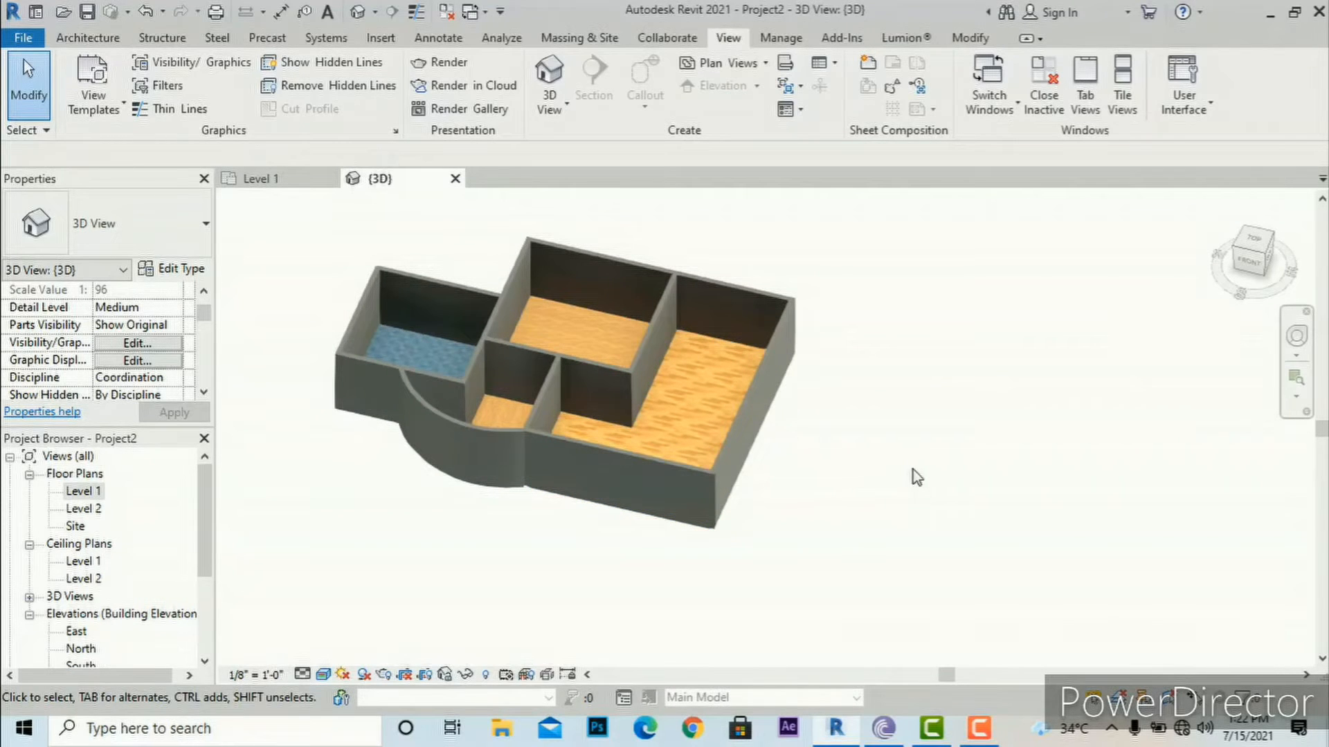
{"action": "double_click", "coordinate": [85, 491]}
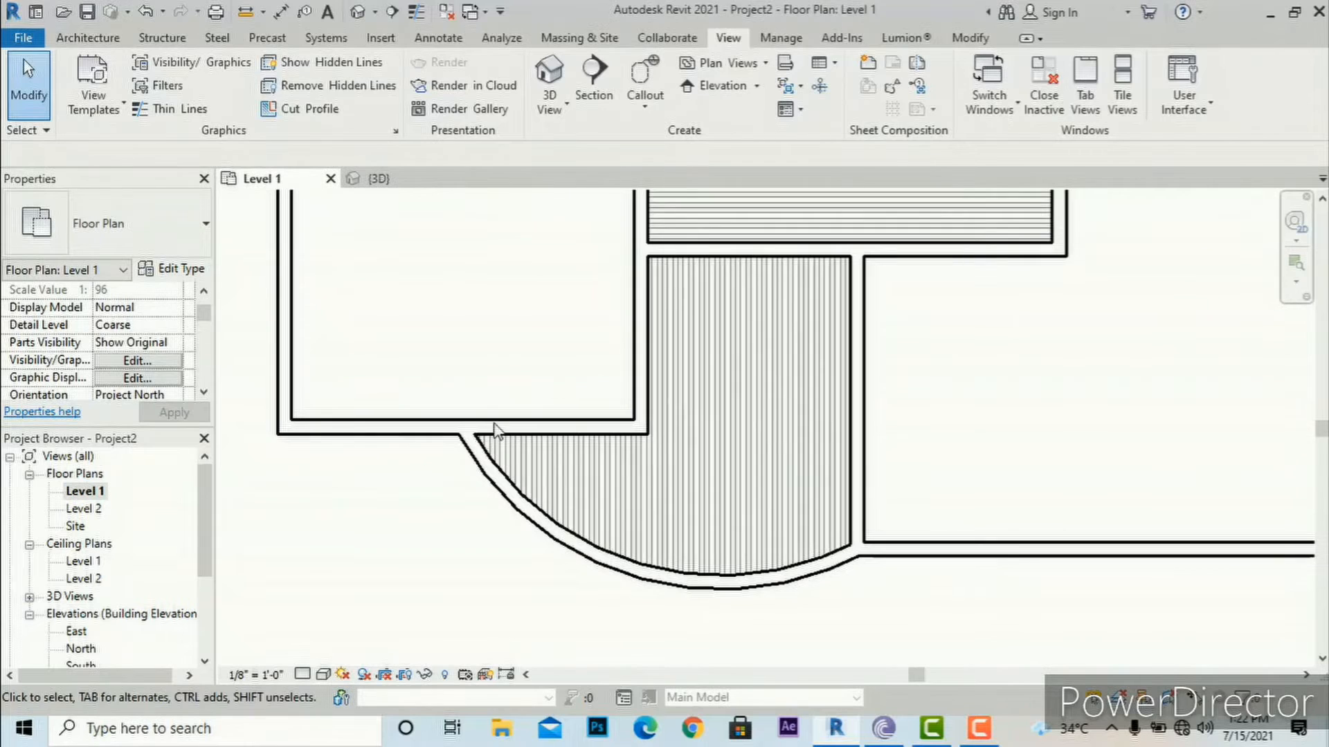
{"action": "scroll", "coordinate": [484, 362], "scroll_direction": "down", "scroll_amount": 4}
{"action": "scroll", "coordinate": [485, 464], "scroll_direction": "down", "scroll_amount": 2}
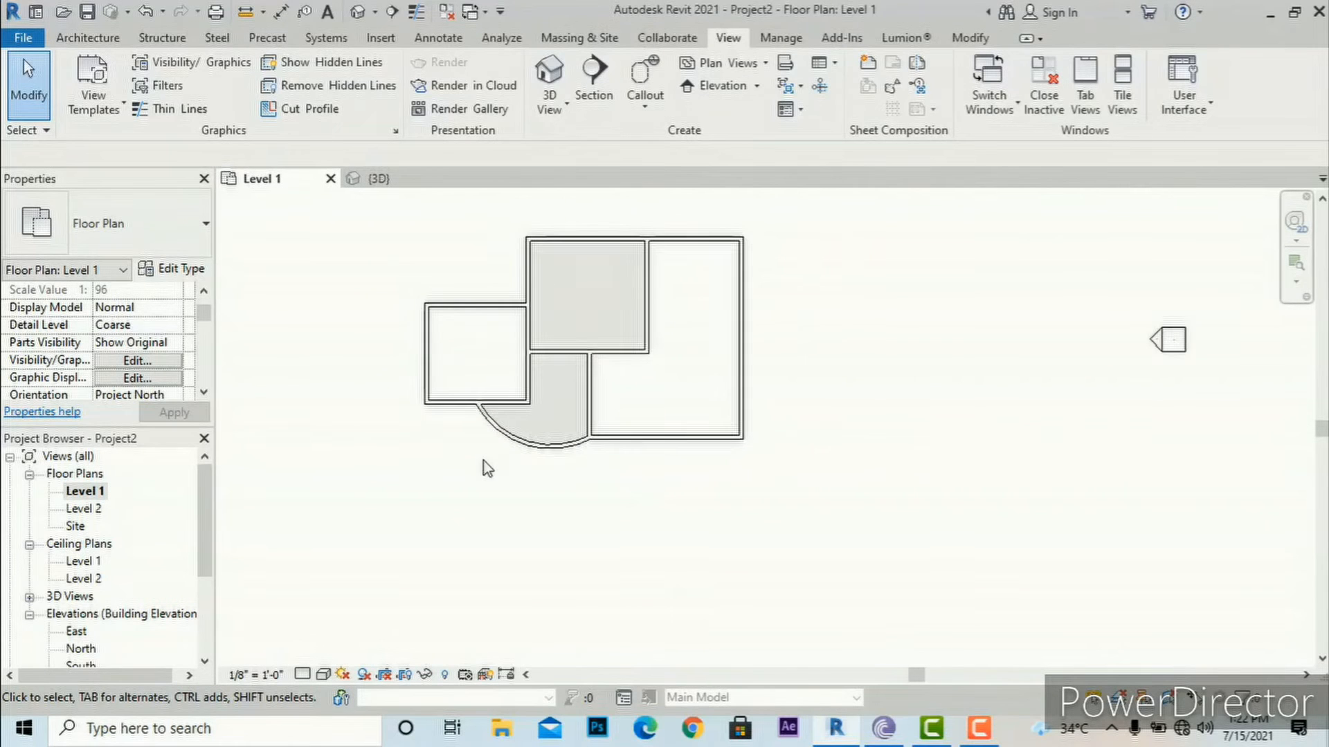
{"action": "left_click", "coordinate": [88, 37]}
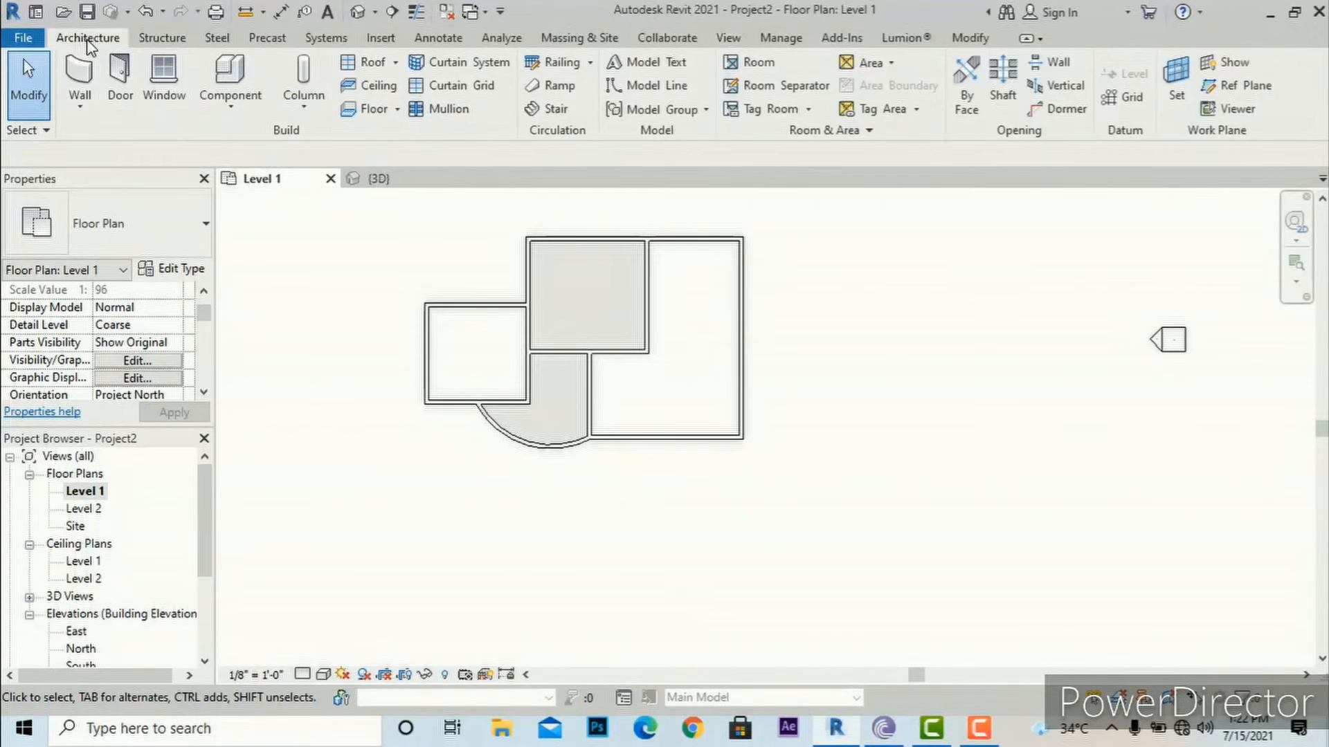
{"action": "left_click", "coordinate": [398, 109]}
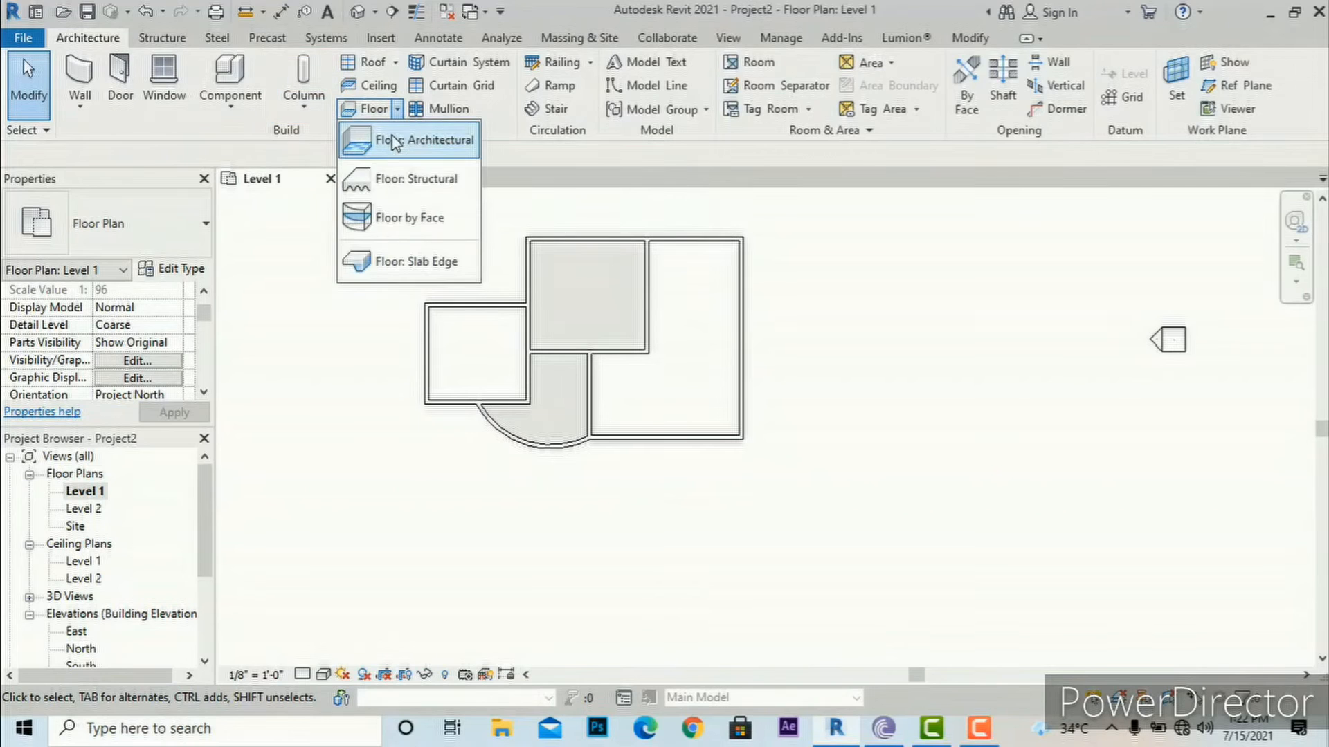
{"action": "left_click", "coordinate": [385, 131]}
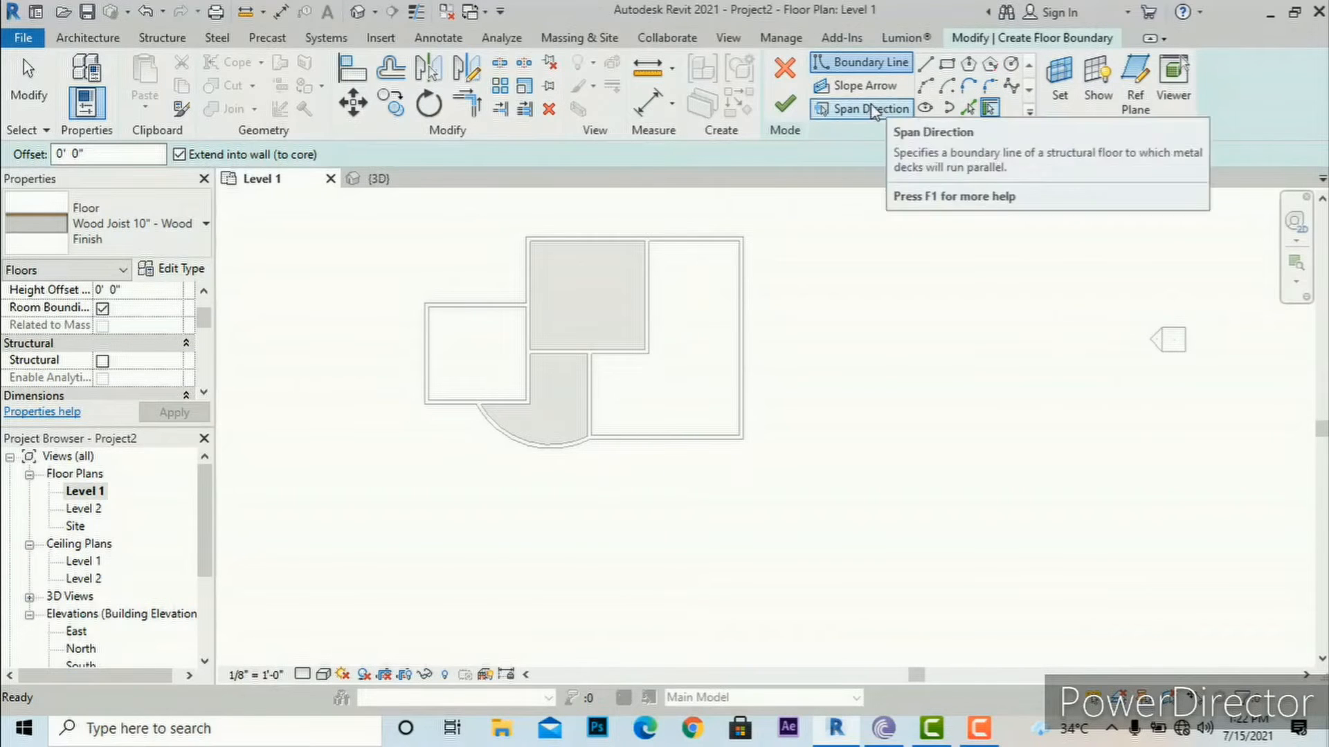
{"action": "left_click", "coordinate": [947, 66]}
{"action": "left_click", "coordinate": [890, 307]}
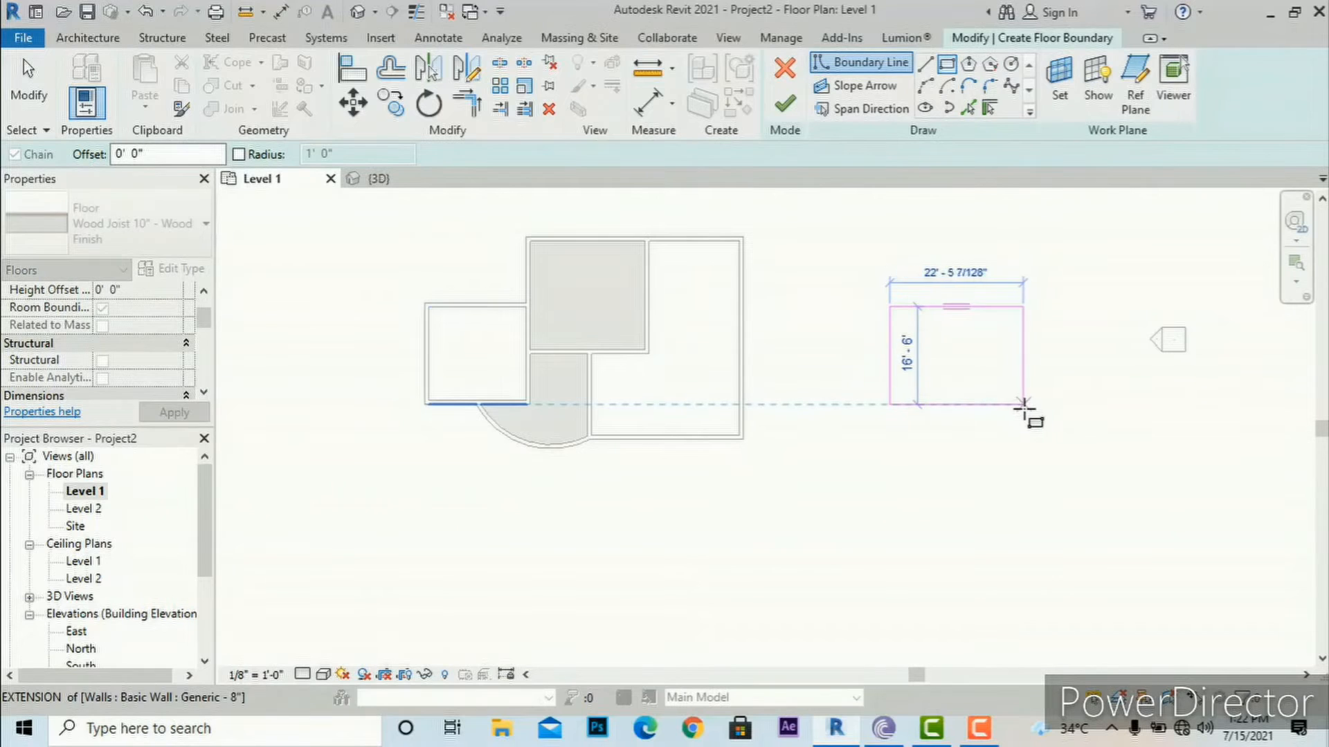
{"action": "left_click", "coordinate": [1024, 406]}
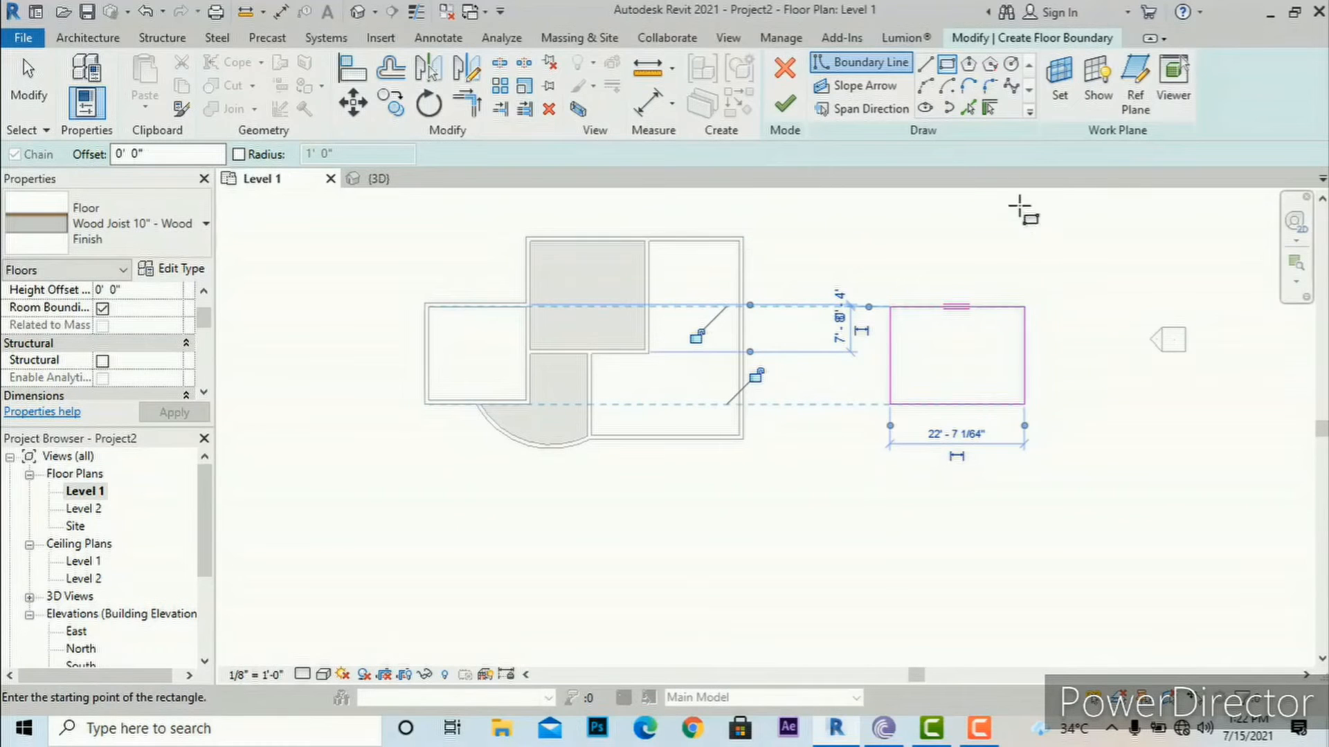
- Add a horizontal slope arrow across the rectangle, from the middle of its west edge to the middle of its east edge
{"action": "left_click", "coordinate": [858, 90]}
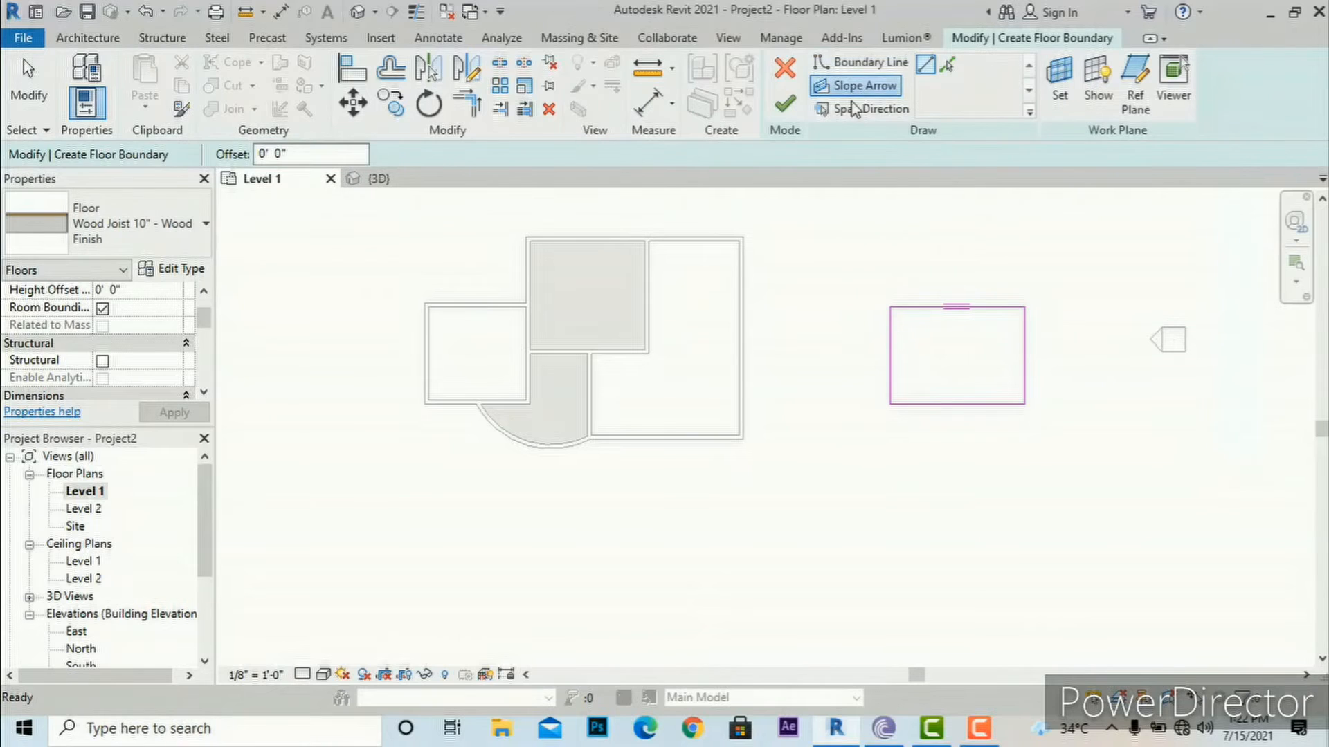
{"action": "left_click", "coordinate": [890, 356]}
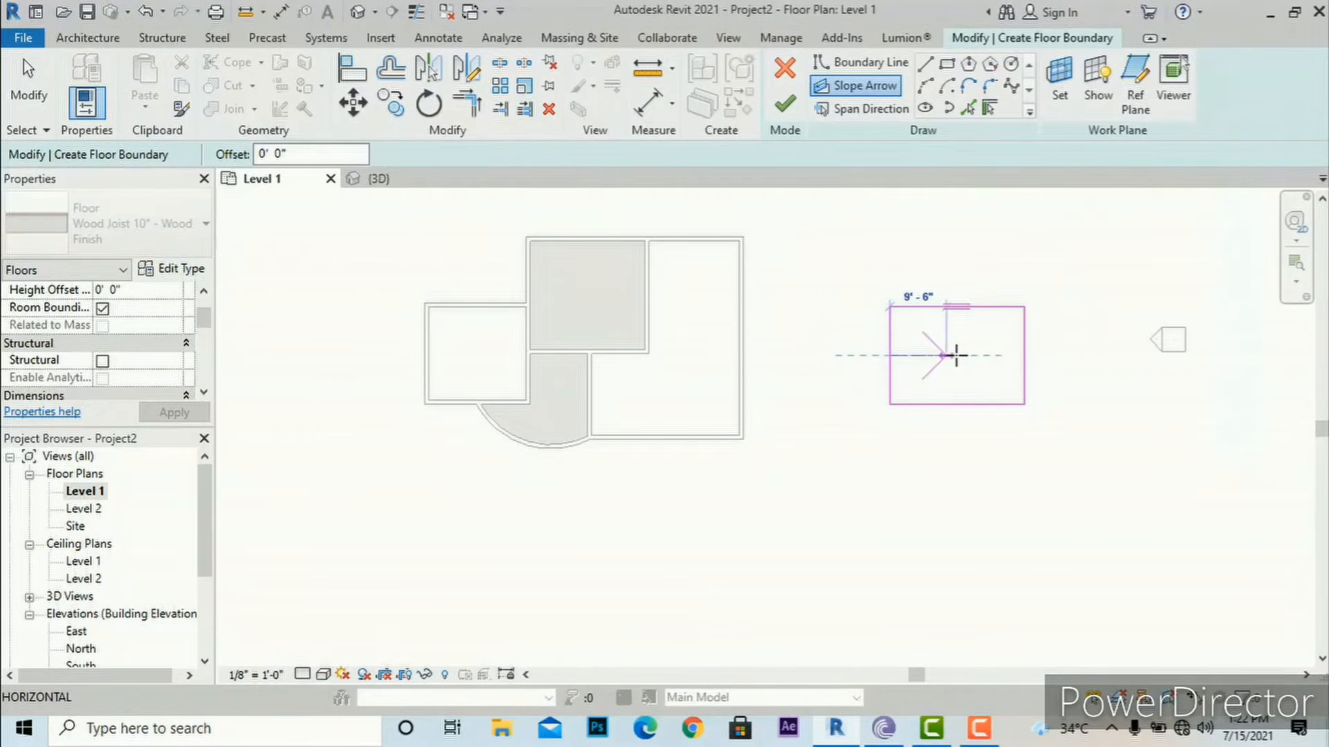
{"action": "left_click", "coordinate": [1022, 356]}
{"action": "scroll", "coordinate": [1027, 366], "scroll_direction": "up", "scroll_amount": 3}
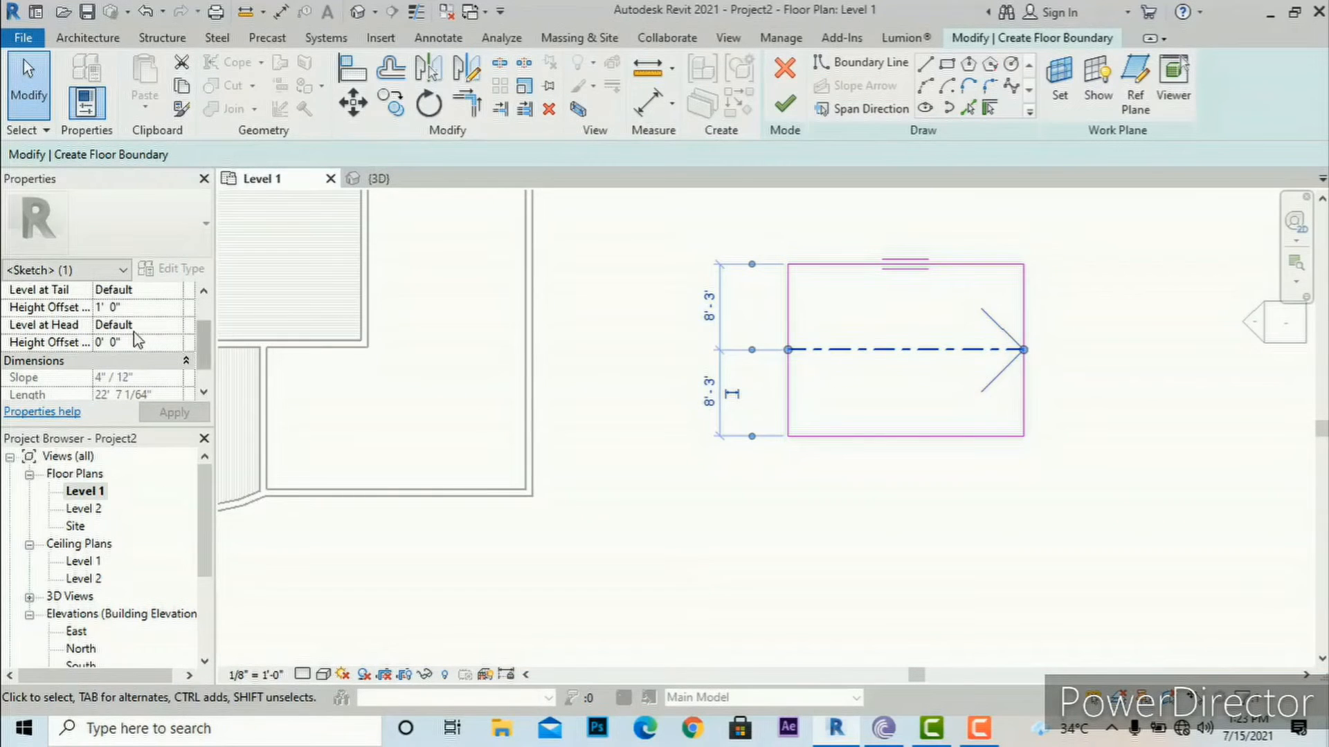
- Set the slope arrow's height offset at head to 6'-0" and finish the floor sketch
{"action": "scroll", "coordinate": [139, 339], "scroll_direction": "up", "scroll_amount": 1}
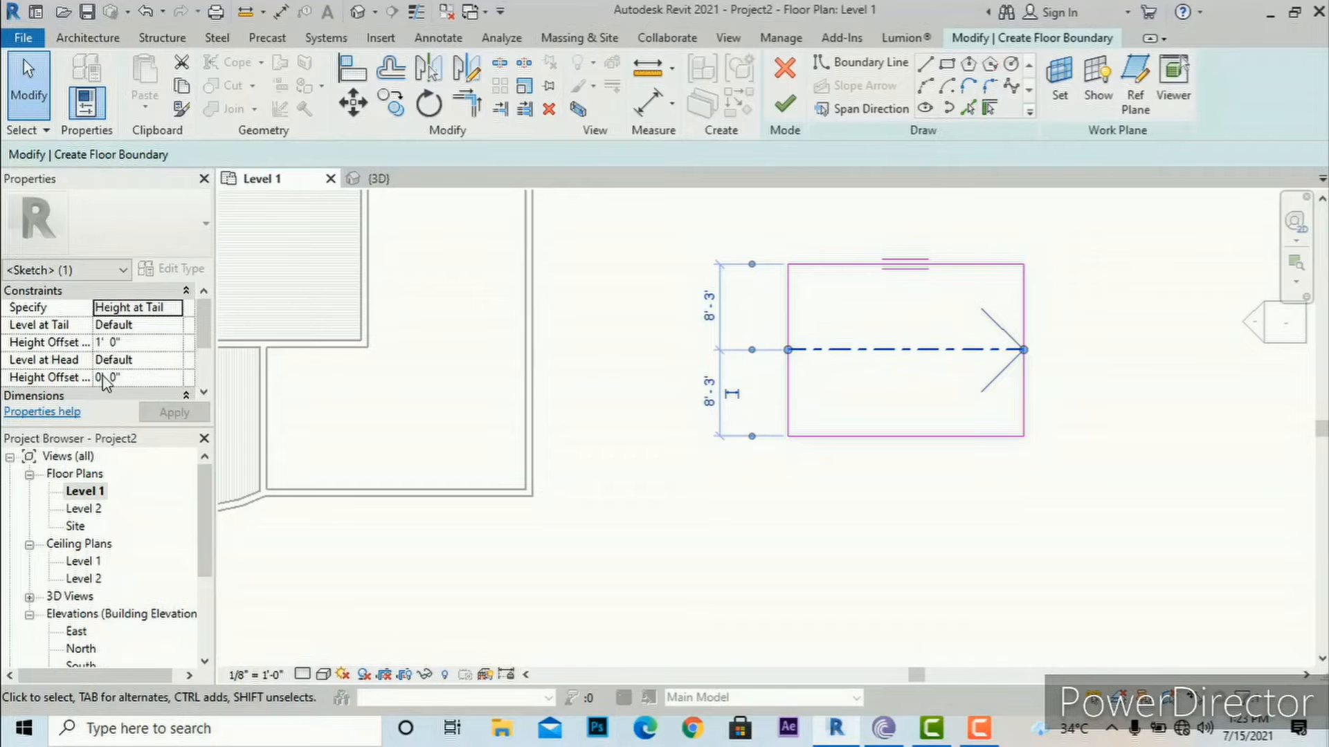
{"action": "scroll", "coordinate": [104, 382], "scroll_direction": "down", "scroll_amount": 1}
{"action": "left_click", "coordinate": [134, 350]}
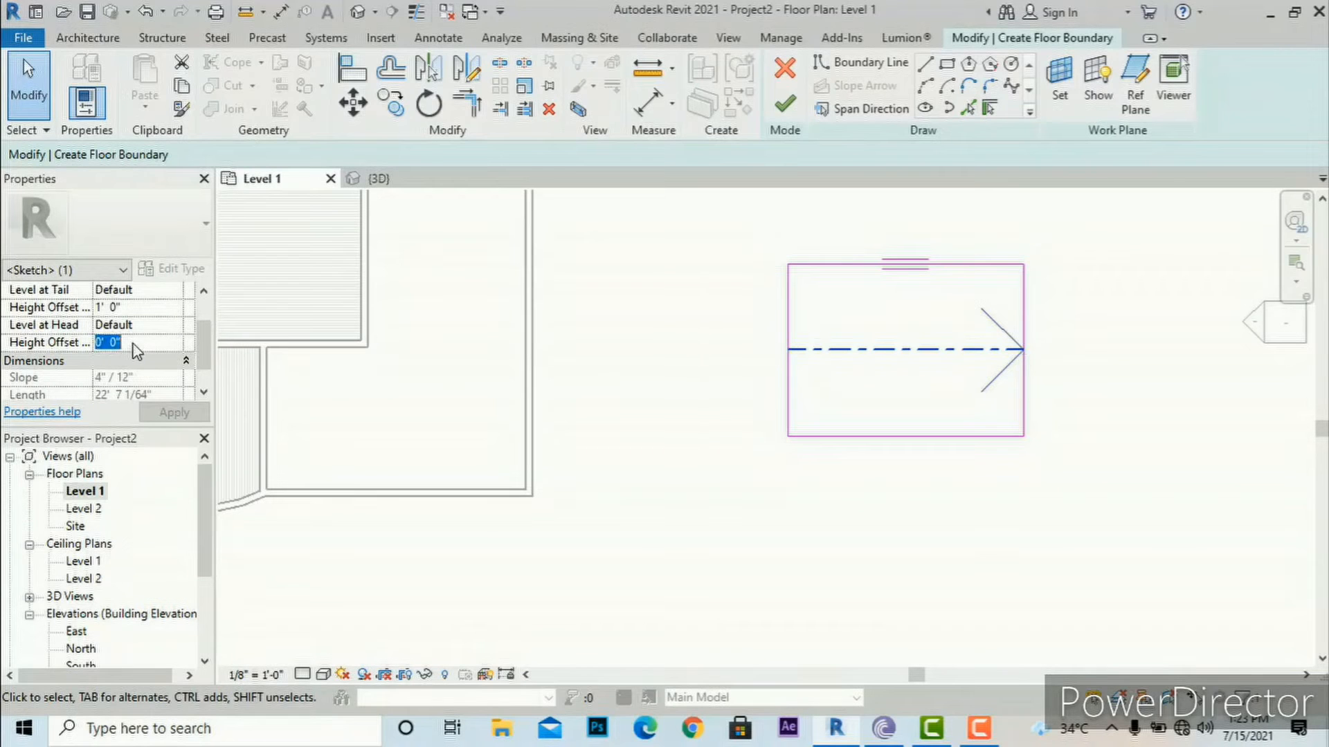
{"action": "type", "text": "6"}
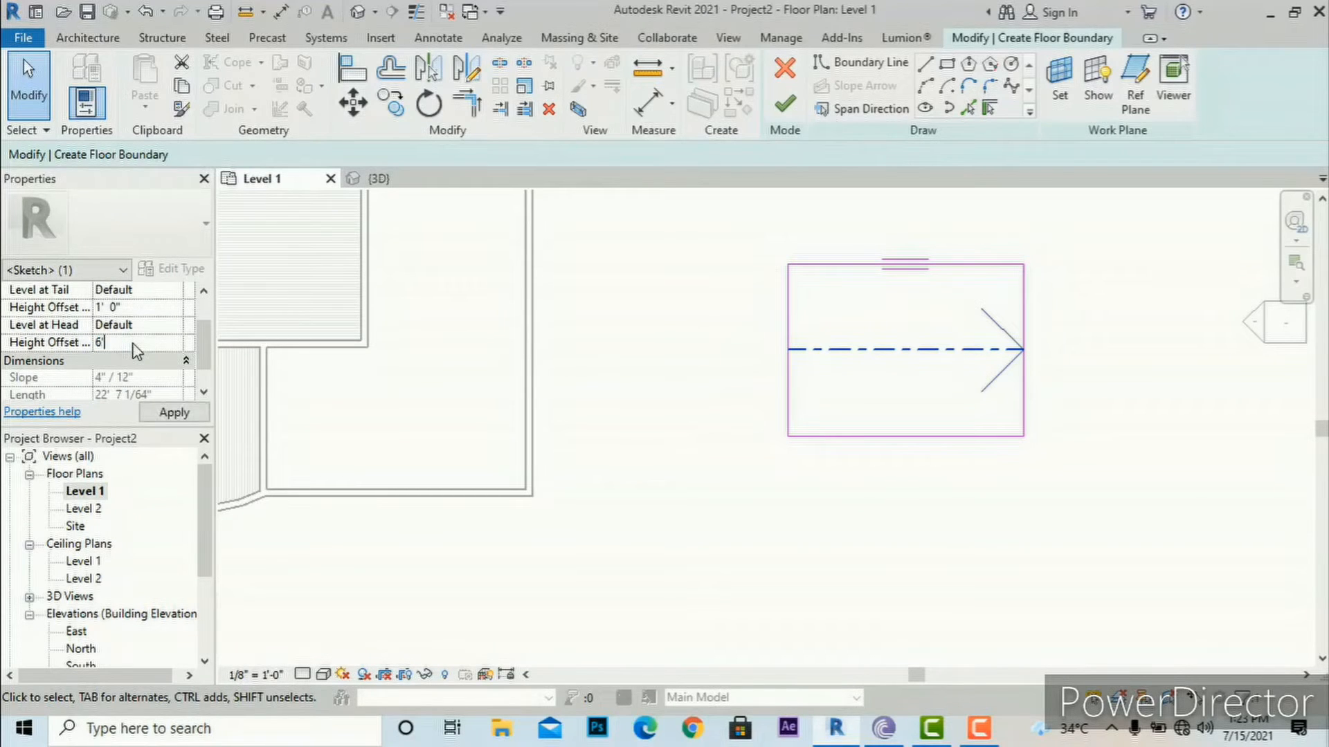
{"action": "left_click", "coordinate": [161, 412]}
{"action": "left_click", "coordinate": [173, 414]}
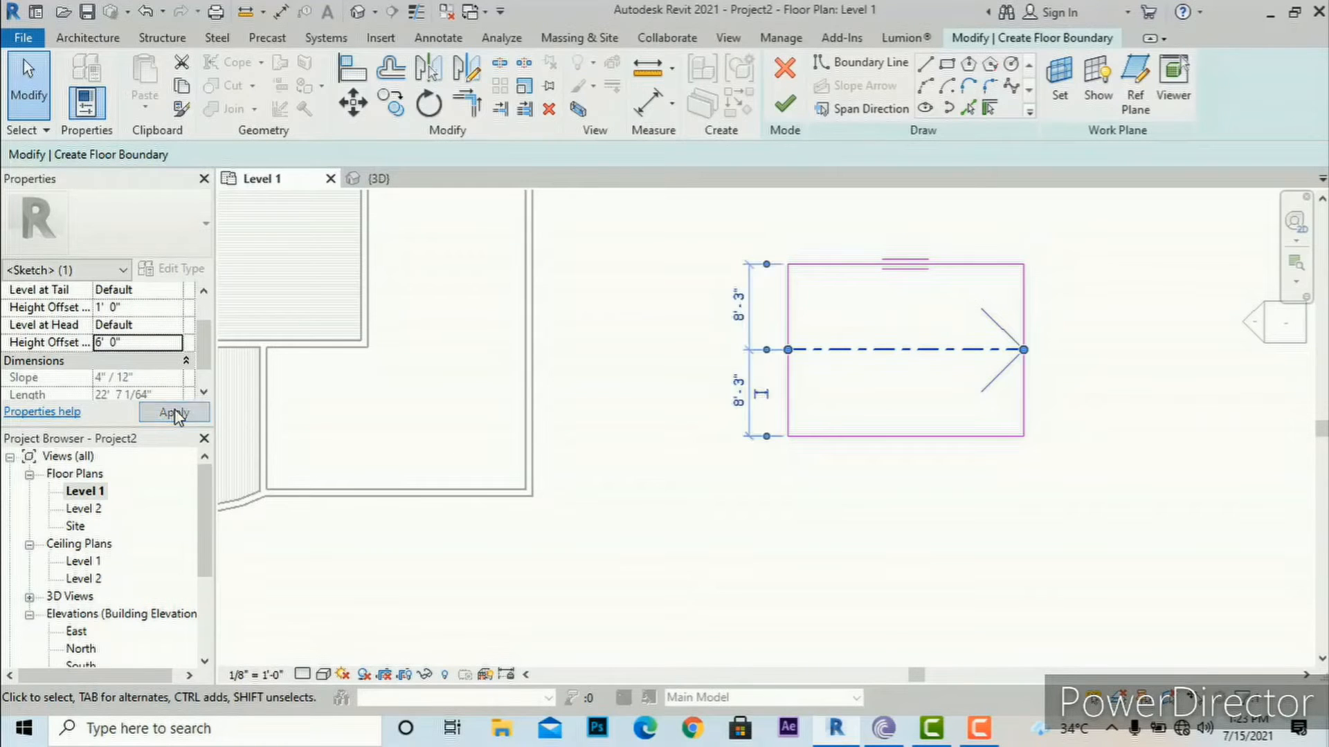
{"action": "left_click", "coordinate": [784, 107]}
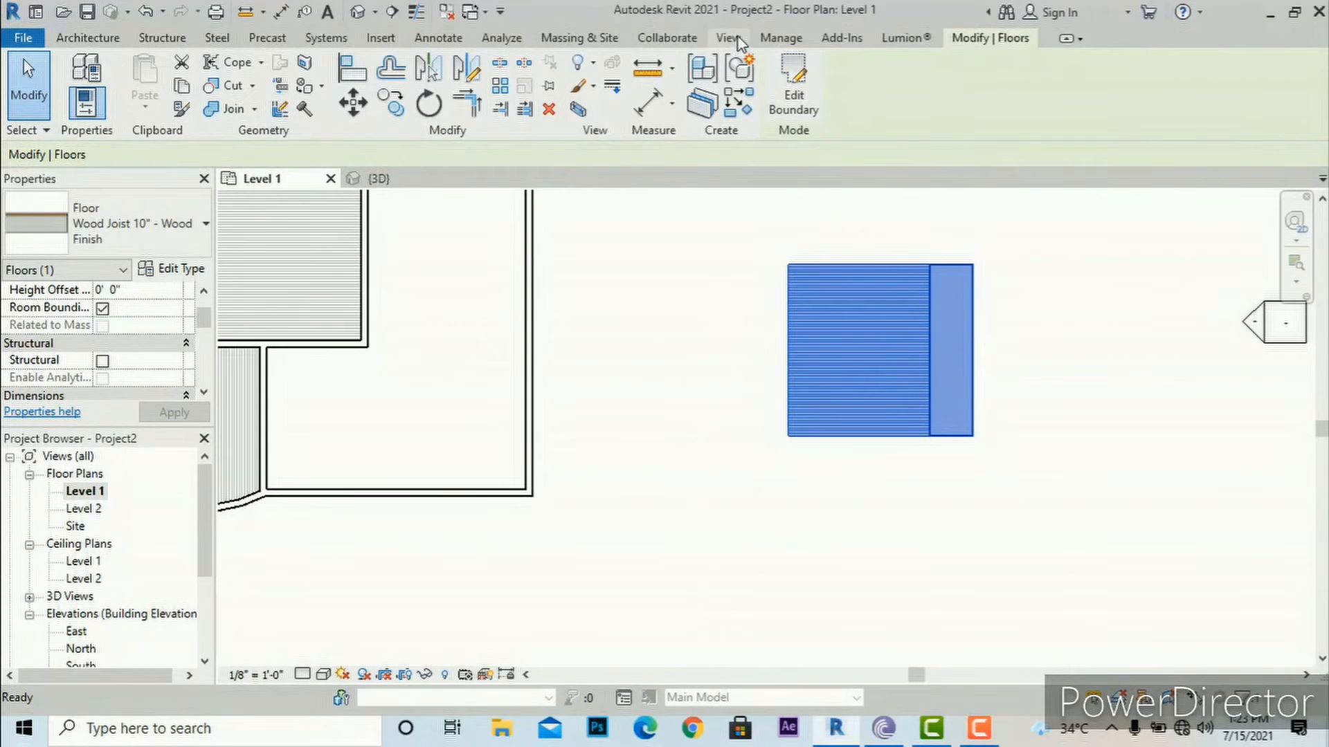
- Examine the slope of the new floor from the front in the 3D view, and return to the Level 1 plan
{"action": "left_click", "coordinate": [735, 40]}
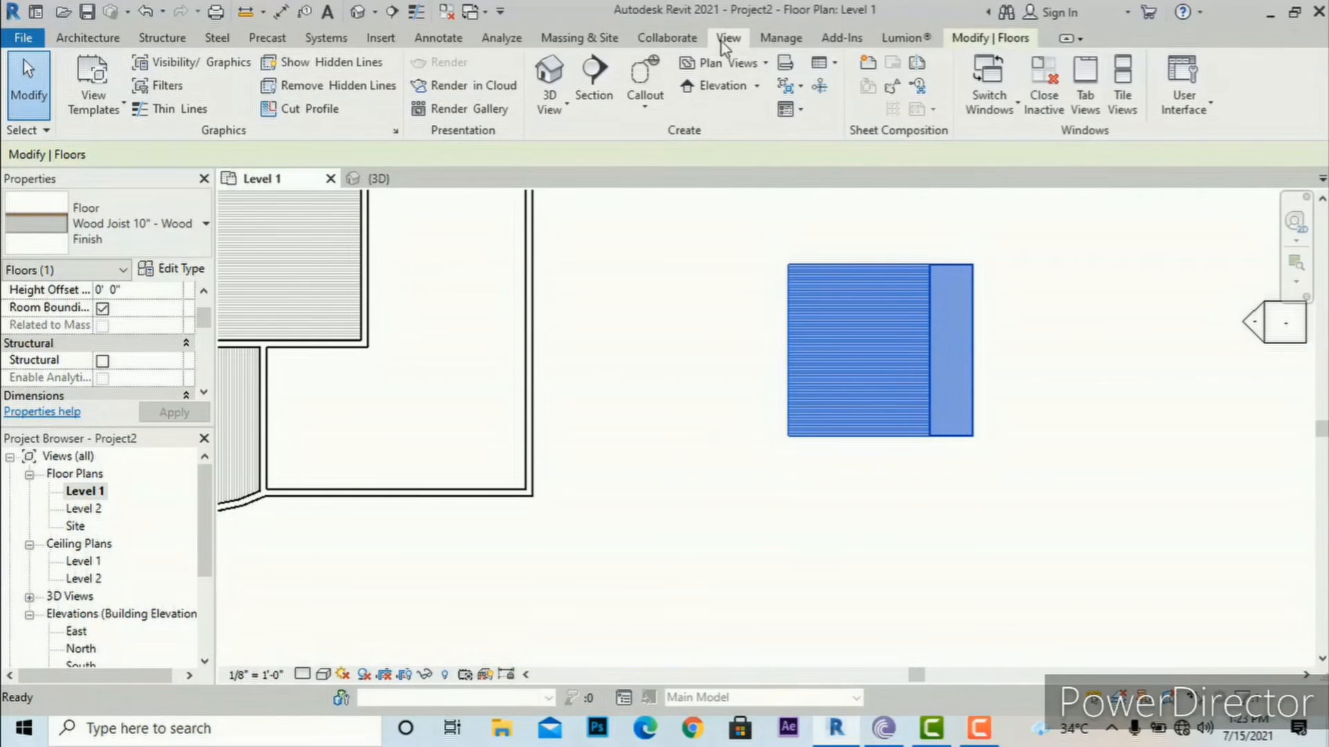
{"action": "left_click", "coordinate": [553, 76]}
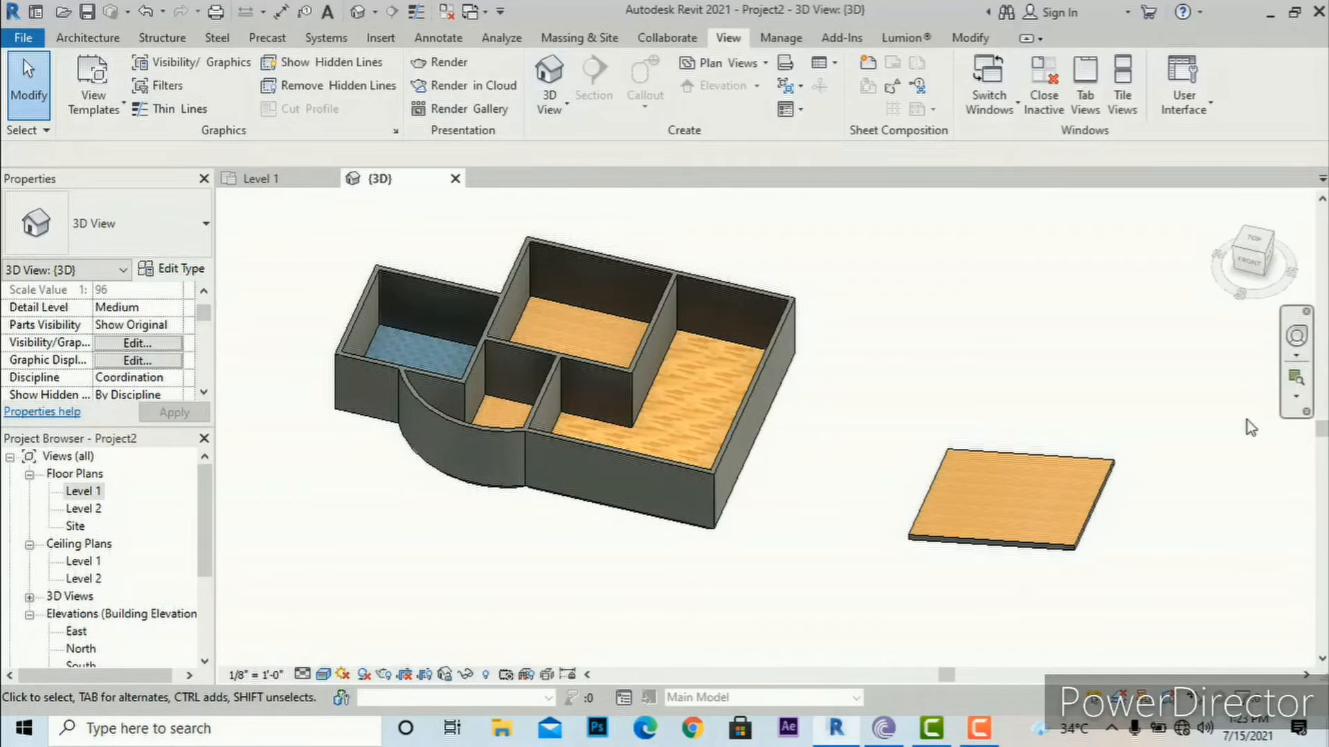
{"action": "mouse_move", "coordinate": [1256, 267]}
{"action": "left_mouse_down"}
{"action": "mouse_move", "coordinate": [1308, 250]}
{"action": "mouse_move", "coordinate": [223, 226]}
{"action": "mouse_move", "coordinate": [266, 303]}
{"action": "left_mouse_up"}
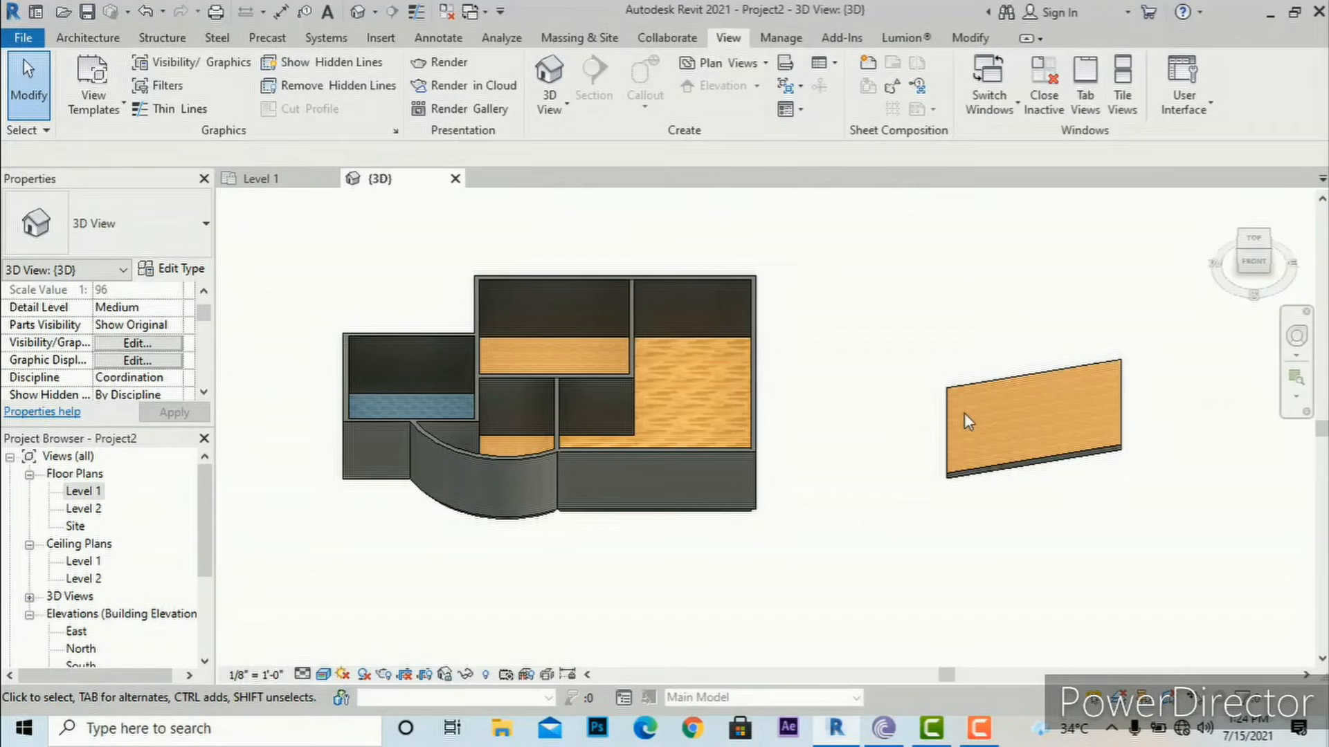
{"action": "double_click", "coordinate": [83, 491]}
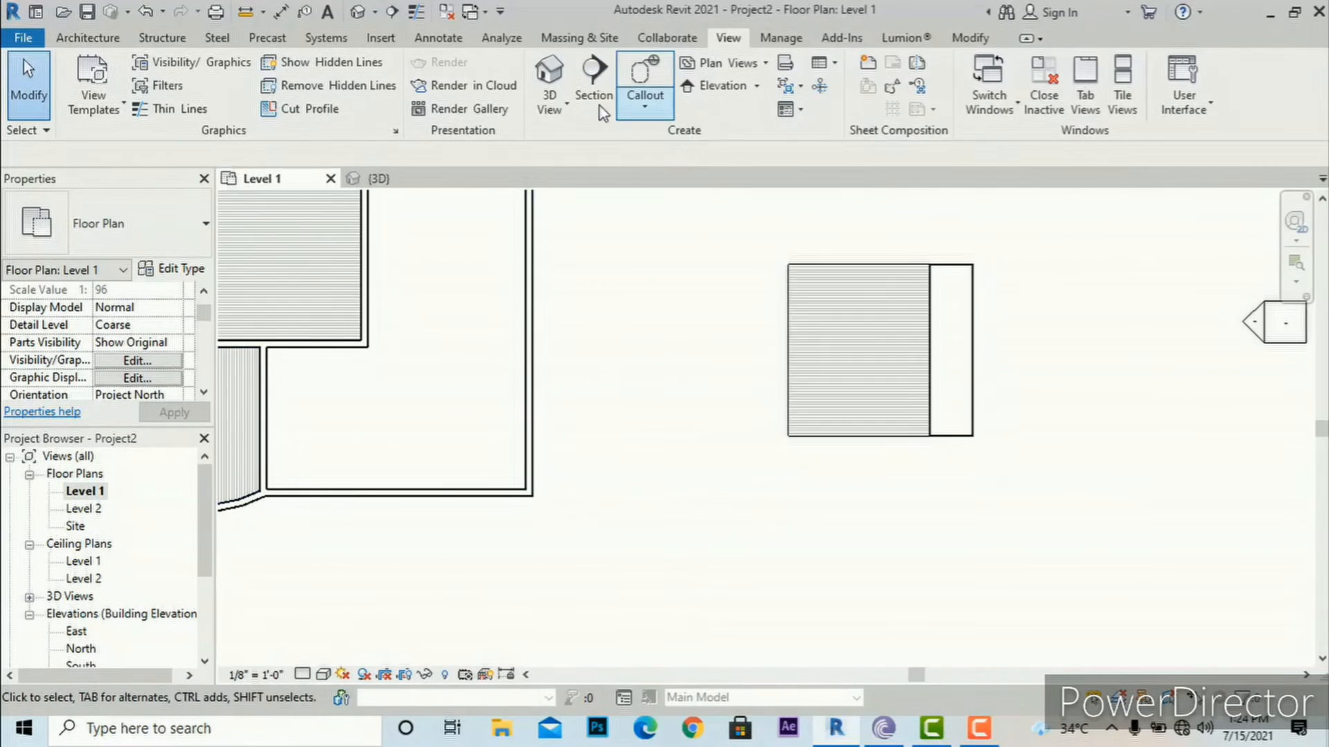
{"action": "left_click", "coordinate": [88, 38]}
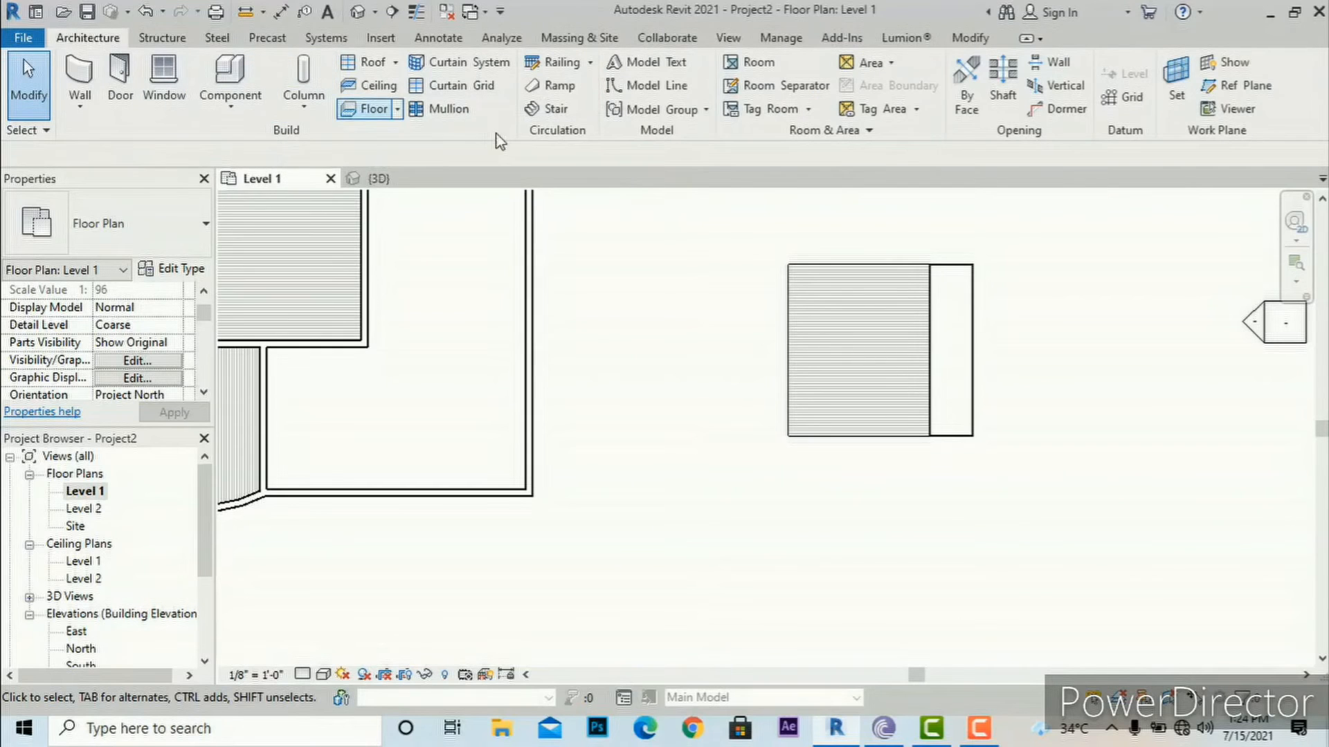
{"action": "left_click", "coordinate": [398, 109]}
{"action": "left_click", "coordinate": [410, 141]}
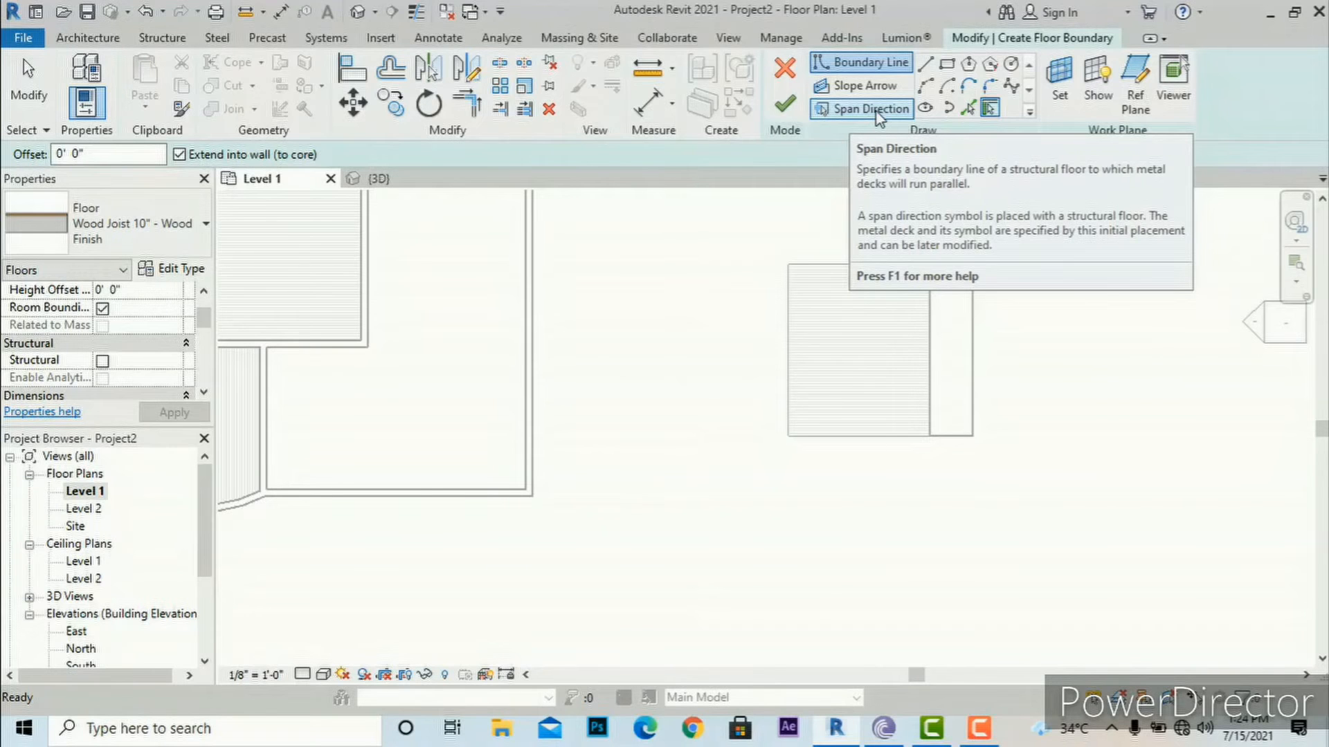
{"action": "left_click", "coordinate": [76, 38]}
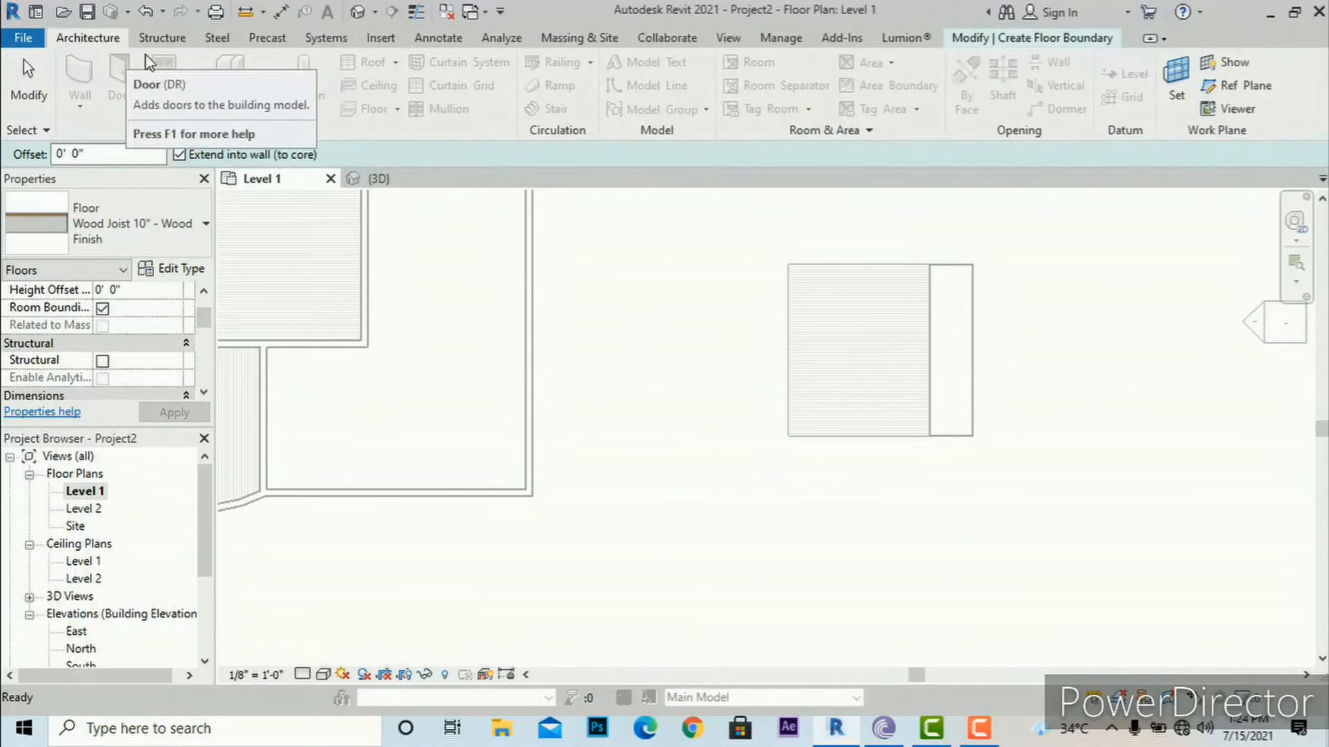
{"action": "key", "text": "ctrl+z"}
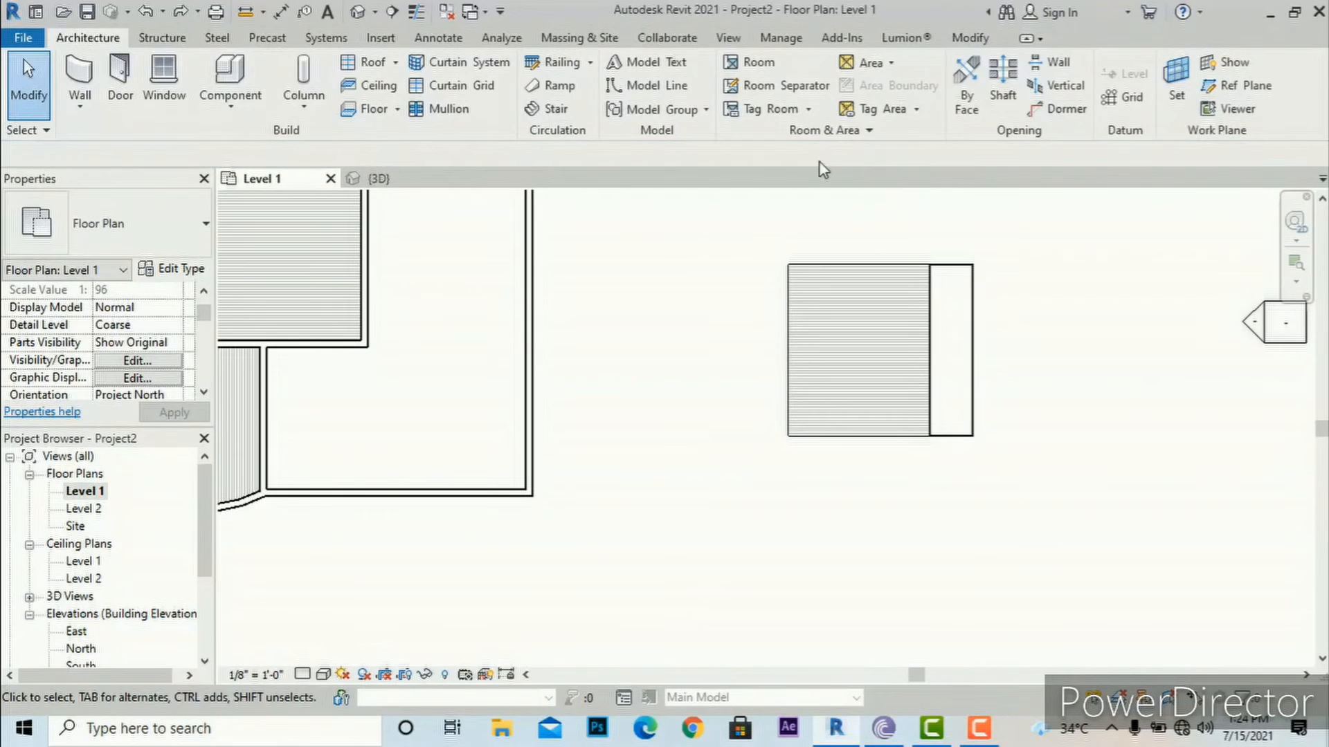
- Start a structural floor on Level 1 using the 3" LW Concrete on 2" Metal Deck type
{"action": "left_click", "coordinate": [397, 110]}
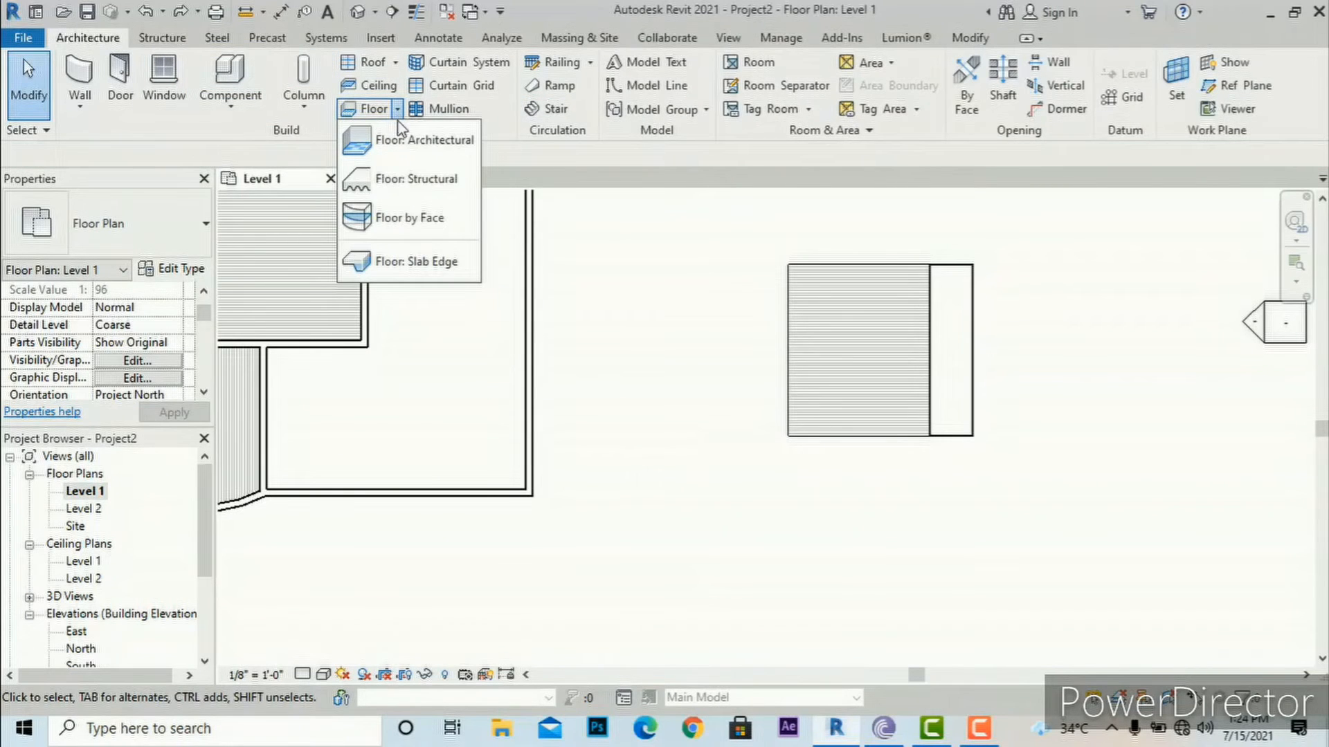
{"action": "left_click", "coordinate": [404, 181]}
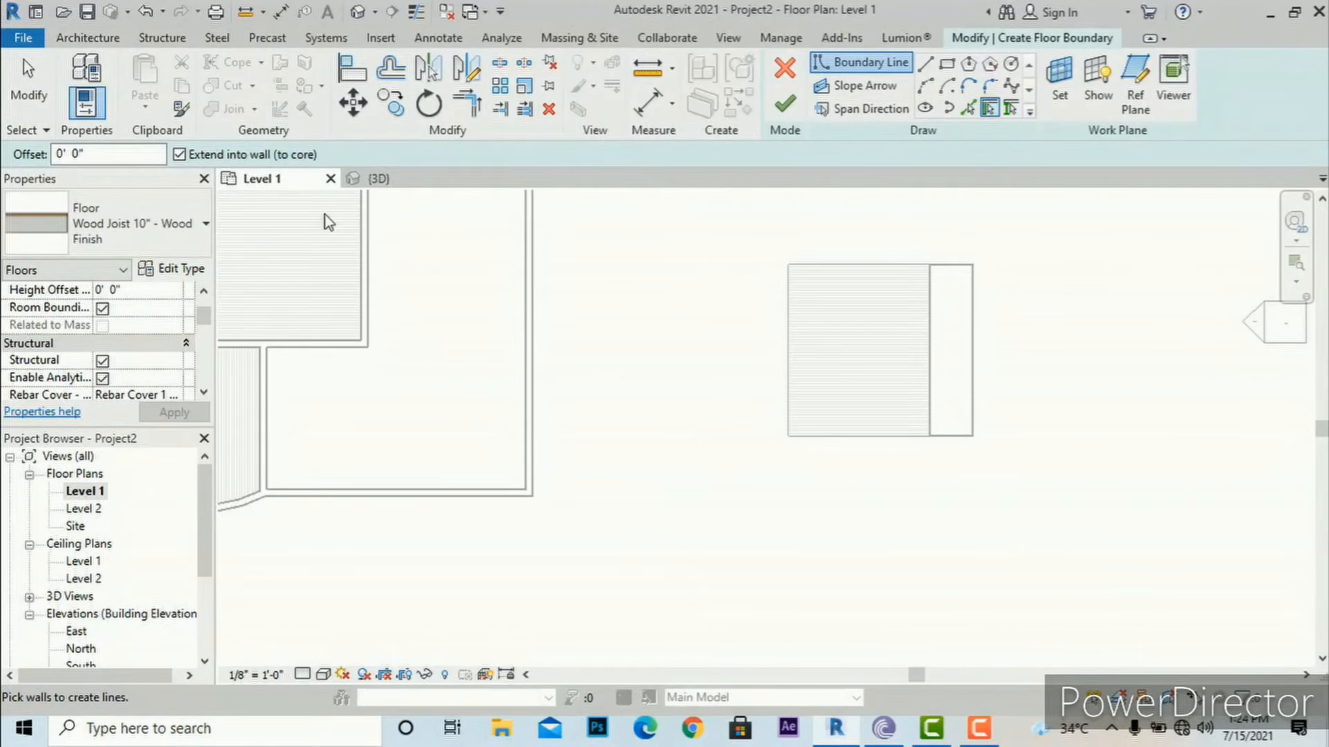
{"action": "left_click", "coordinate": [173, 247]}
{"action": "scroll", "coordinate": [135, 356], "scroll_direction": "up", "scroll_amount": 3}
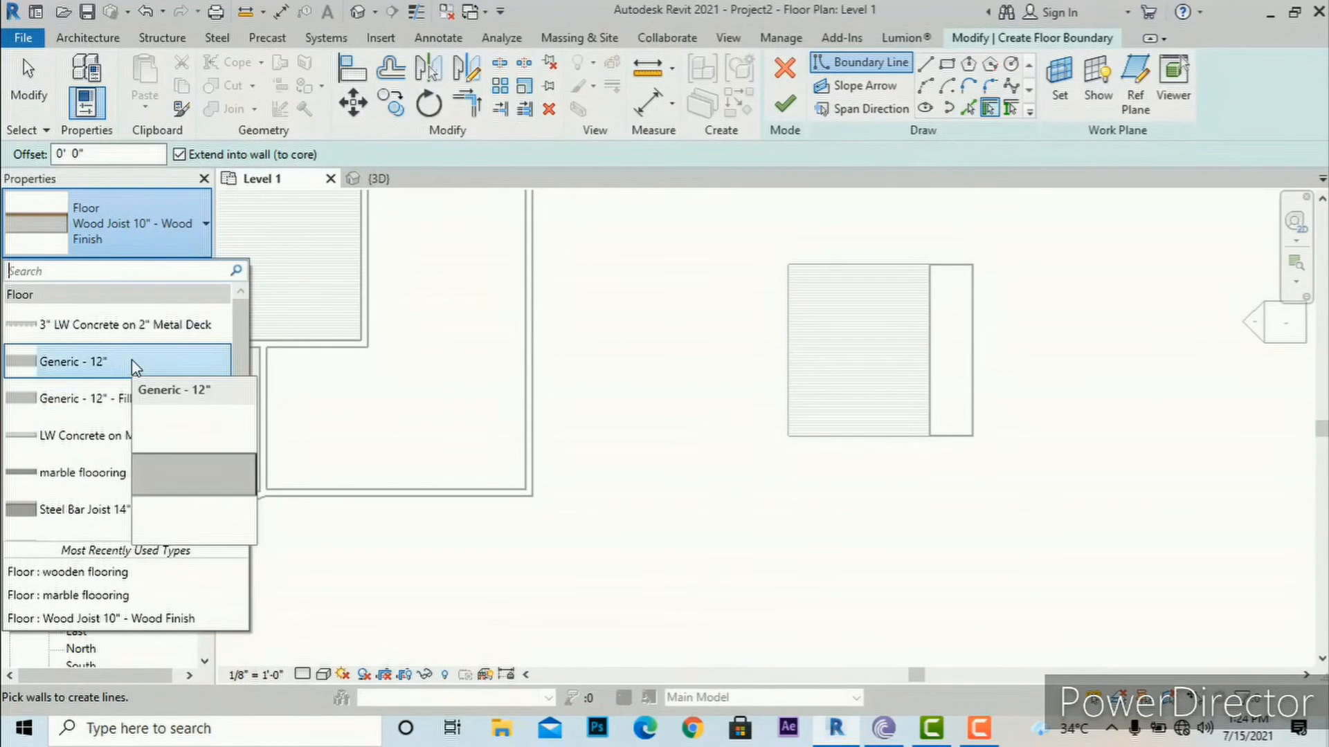
{"action": "left_click", "coordinate": [138, 325]}
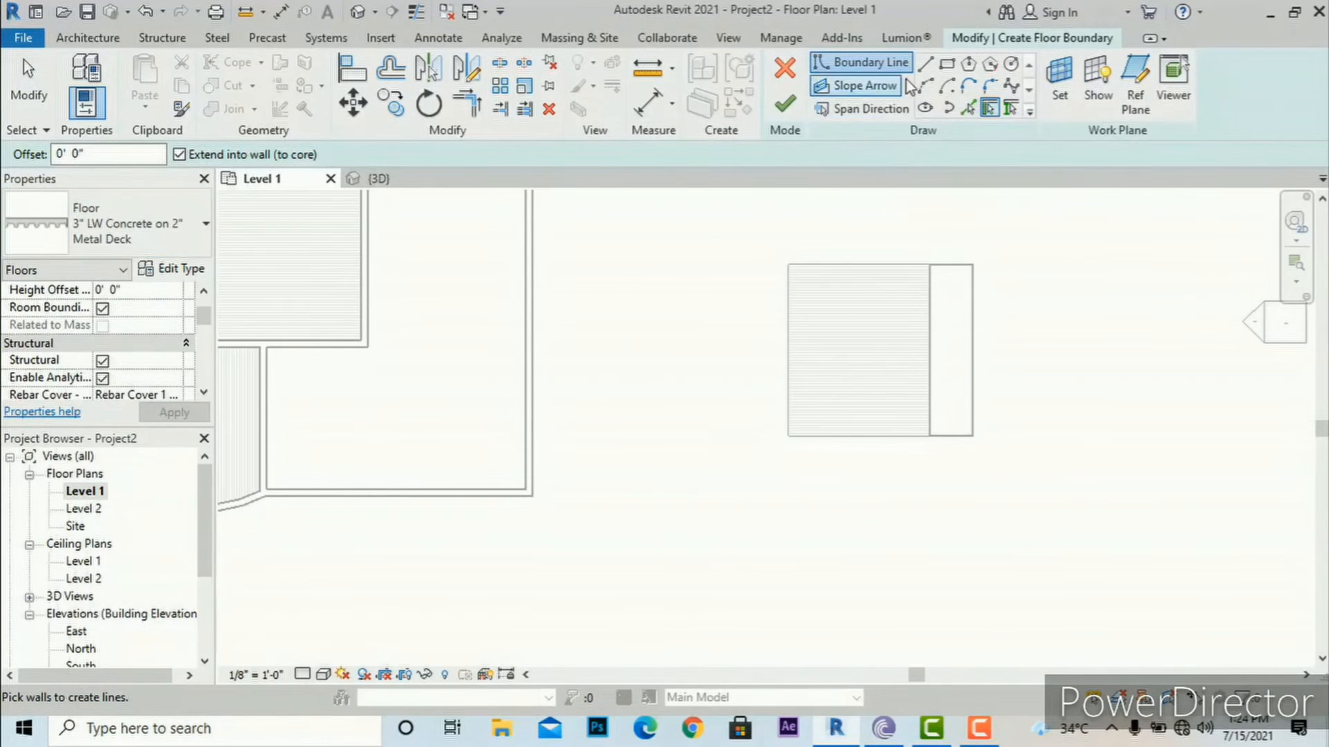
- Sketch a rectangular boundary about 12'-0" deep south of the sloped floor, finish the structural floor, and inspect its span direction symbol
{"action": "left_click", "coordinate": [946, 67]}
{"action": "left_click", "coordinate": [675, 514]}
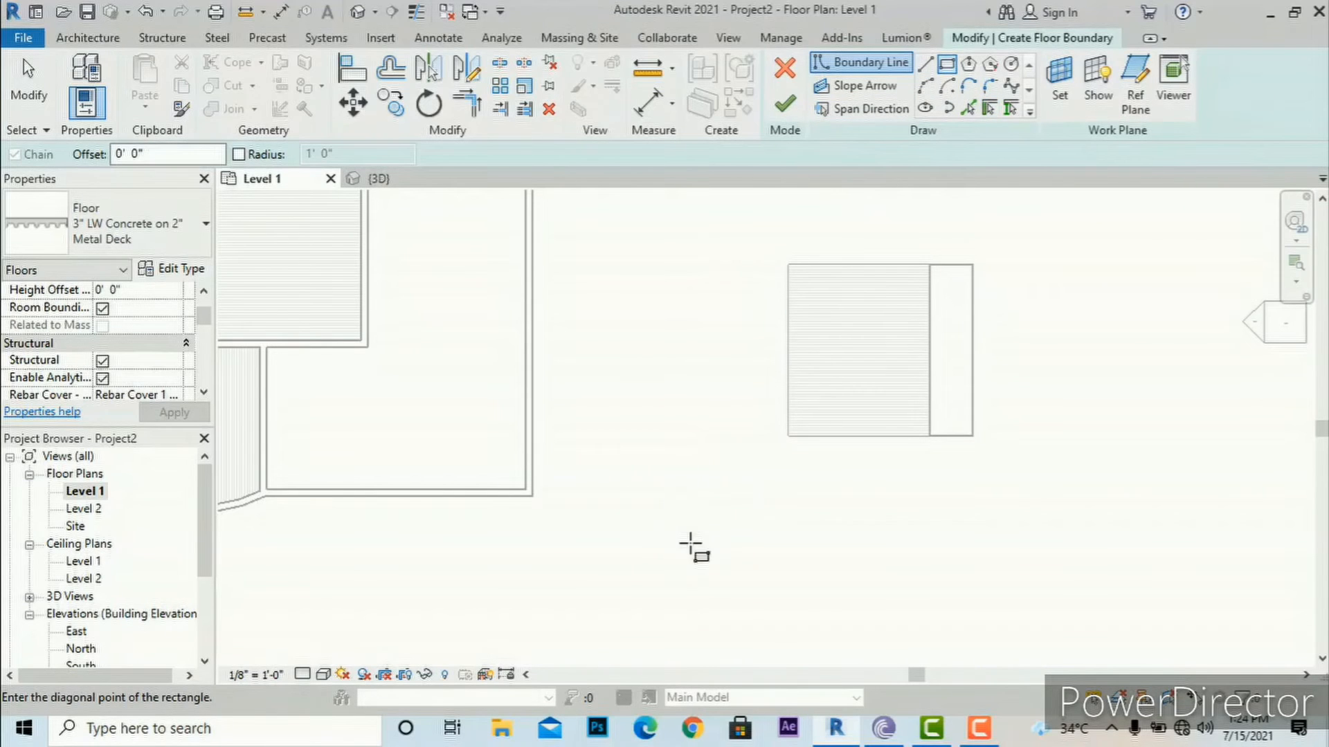
{"action": "left_click", "coordinate": [836, 638]}
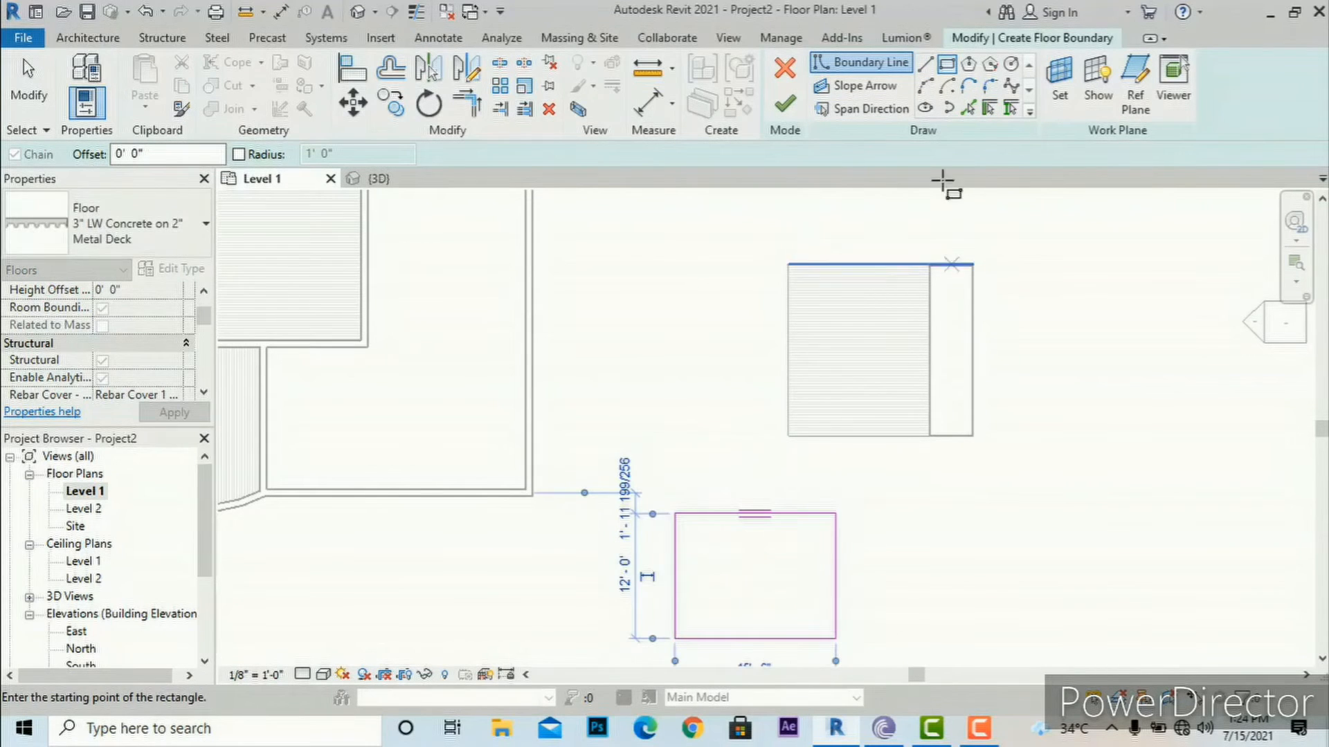
{"action": "left_click", "coordinate": [785, 104]}
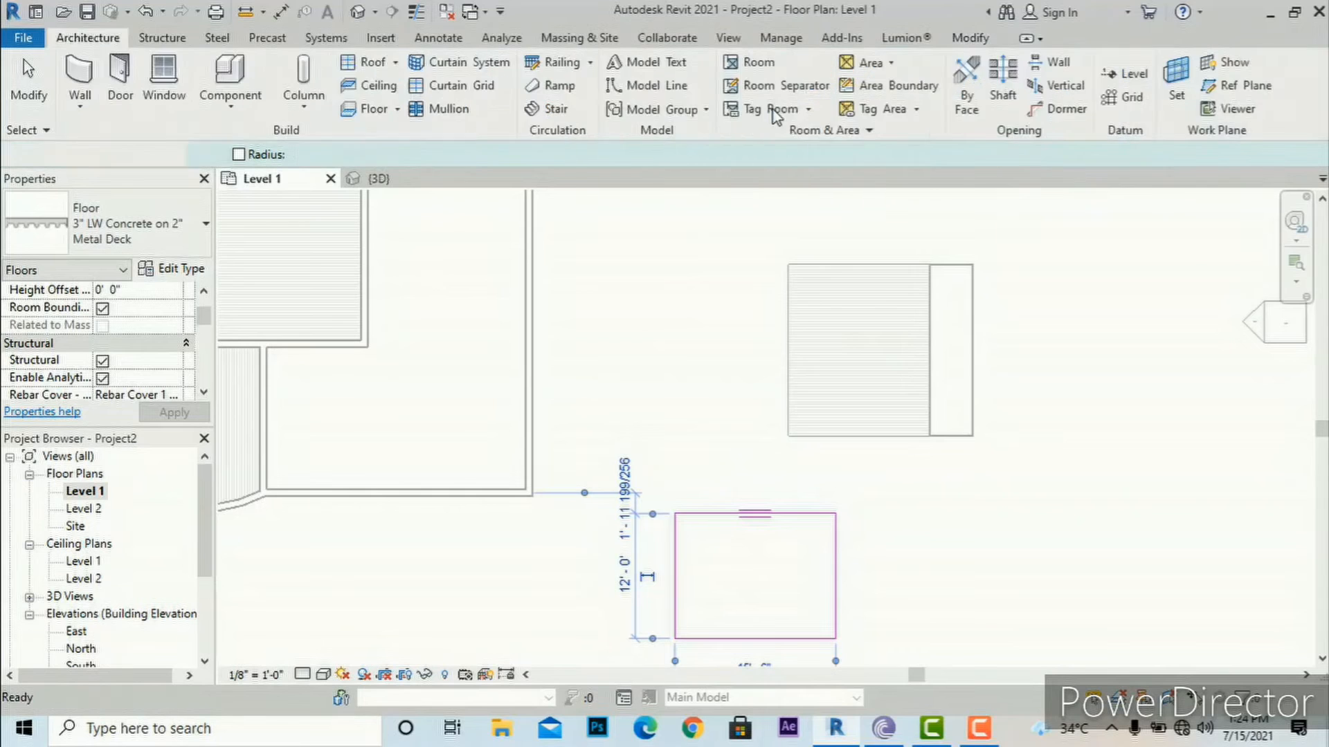
{"action": "scroll", "coordinate": [739, 629], "scroll_direction": "up", "scroll_amount": 5}
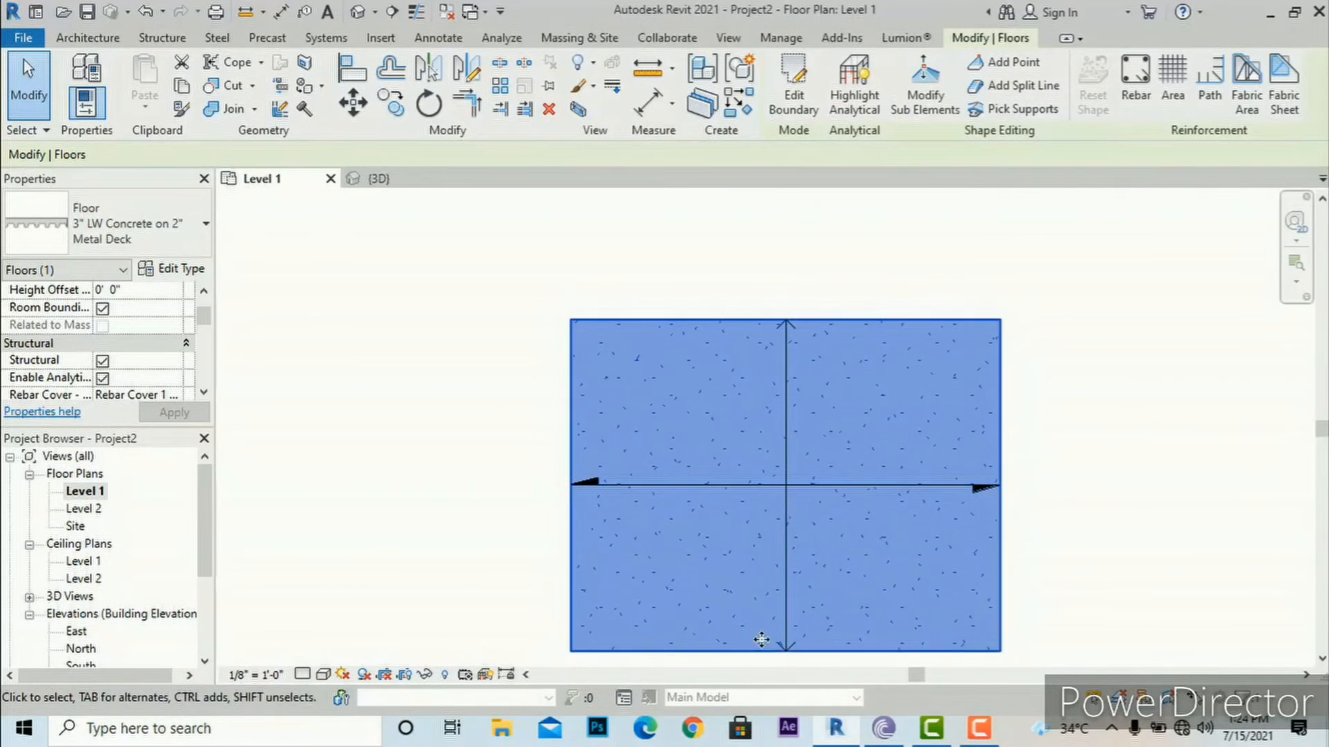
{"action": "scroll", "coordinate": [796, 356], "scroll_direction": "up", "scroll_amount": 3}
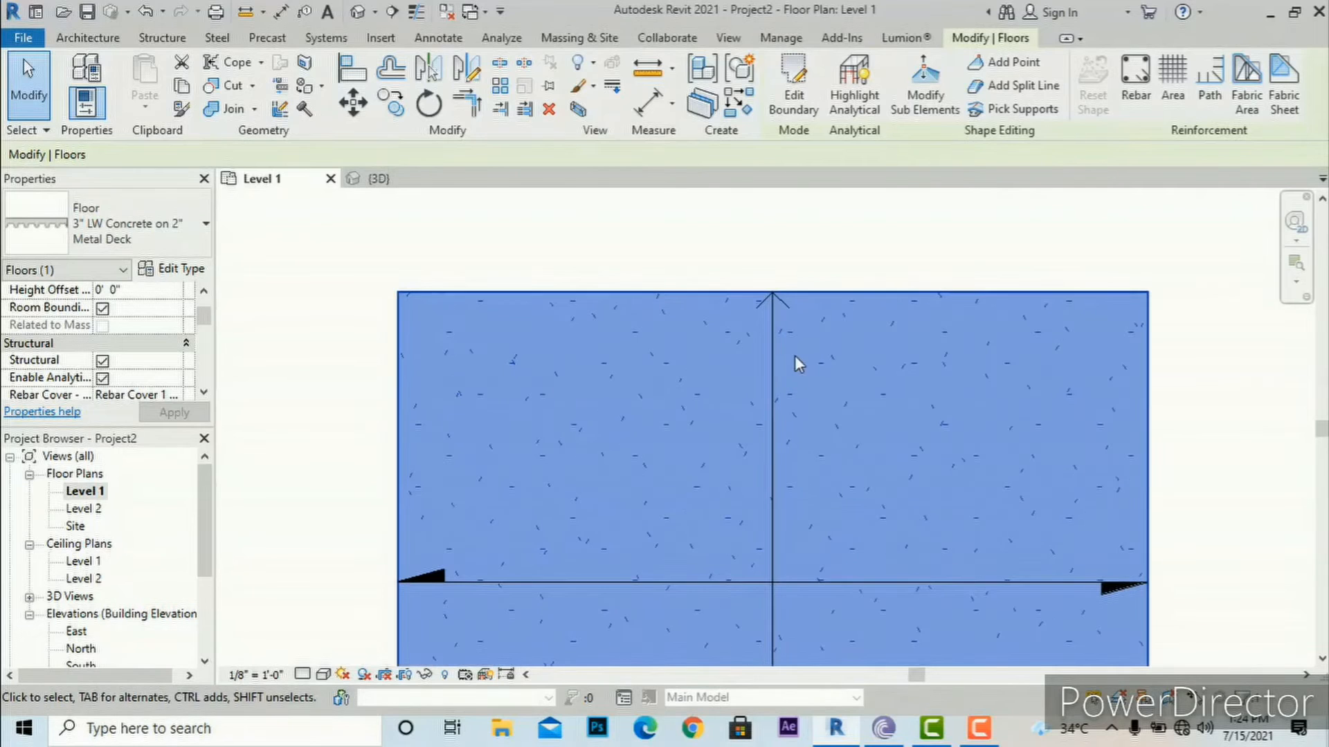
{"action": "scroll", "coordinate": [752, 239], "scroll_direction": "down", "scroll_amount": 4}
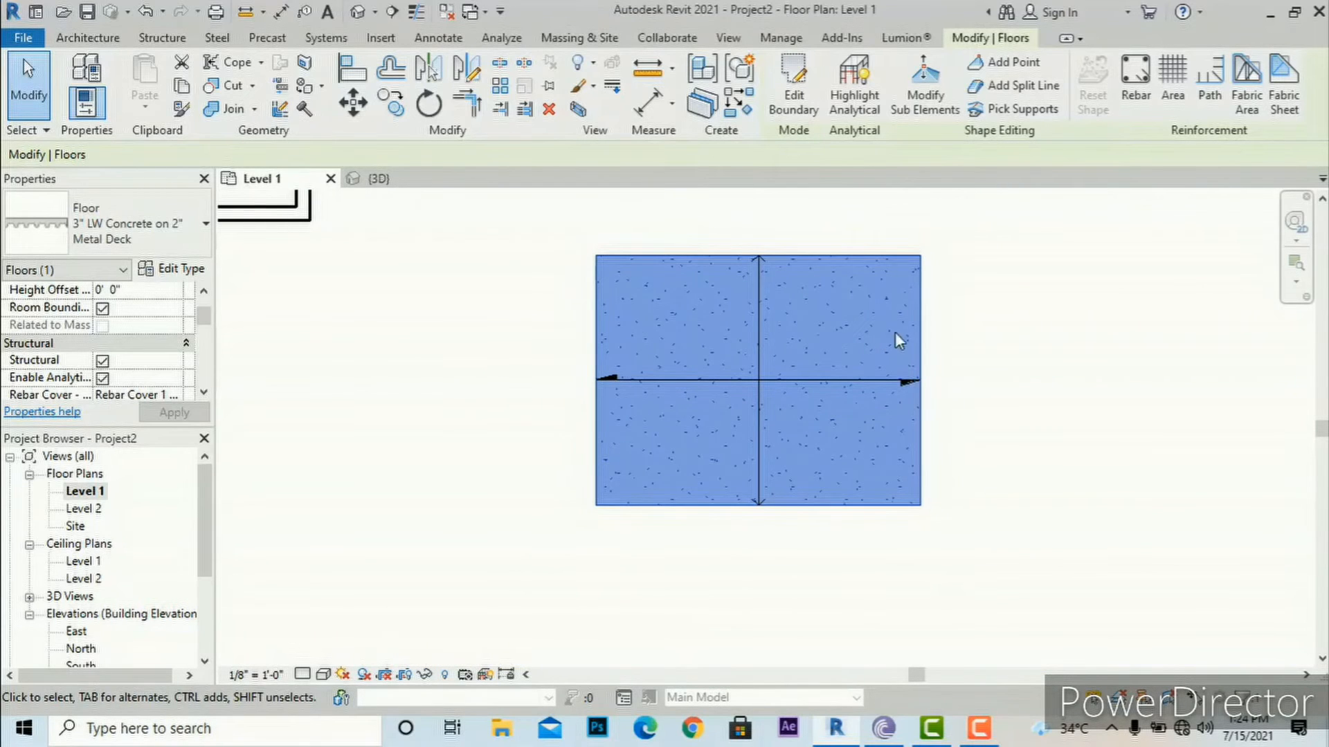
- Edit the metal deck floor's sketch to set its span direction parallel to the west boundary line, and finish the edit
{"action": "left_click", "coordinate": [801, 109]}
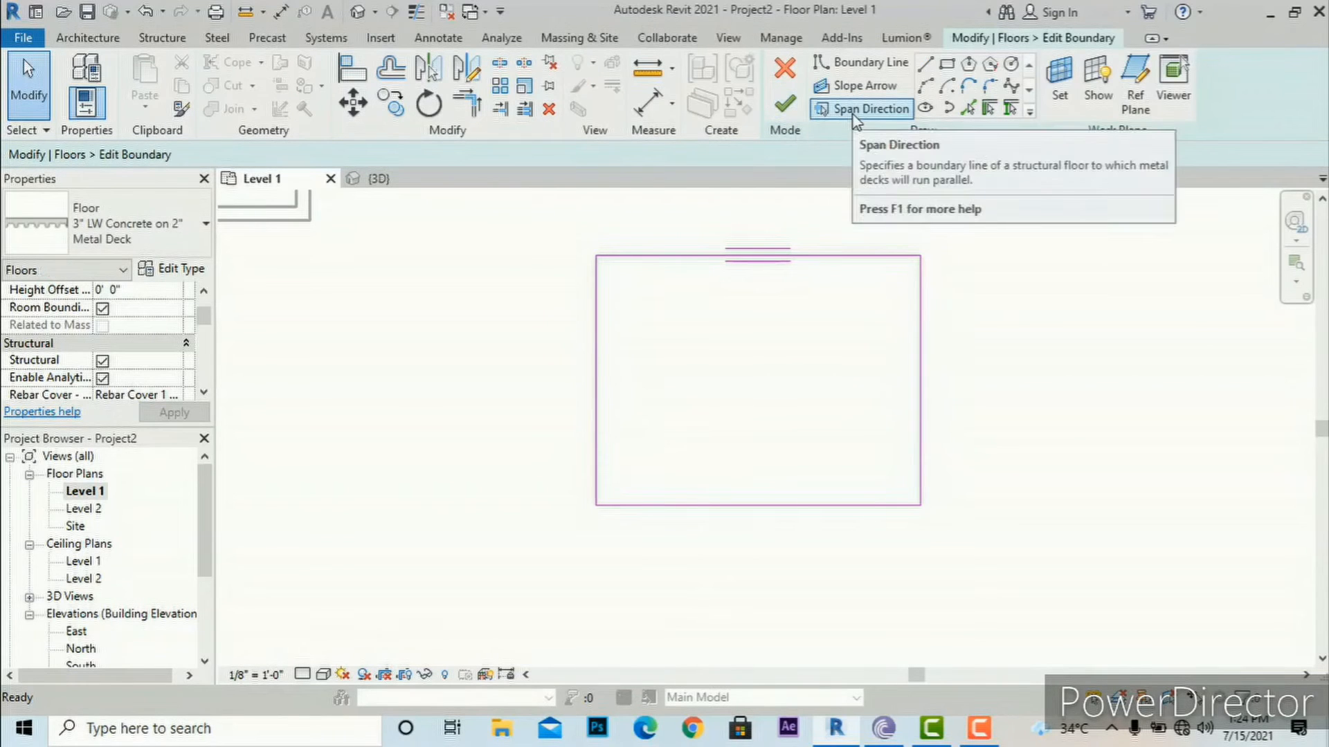
{"action": "left_click", "coordinate": [855, 113]}
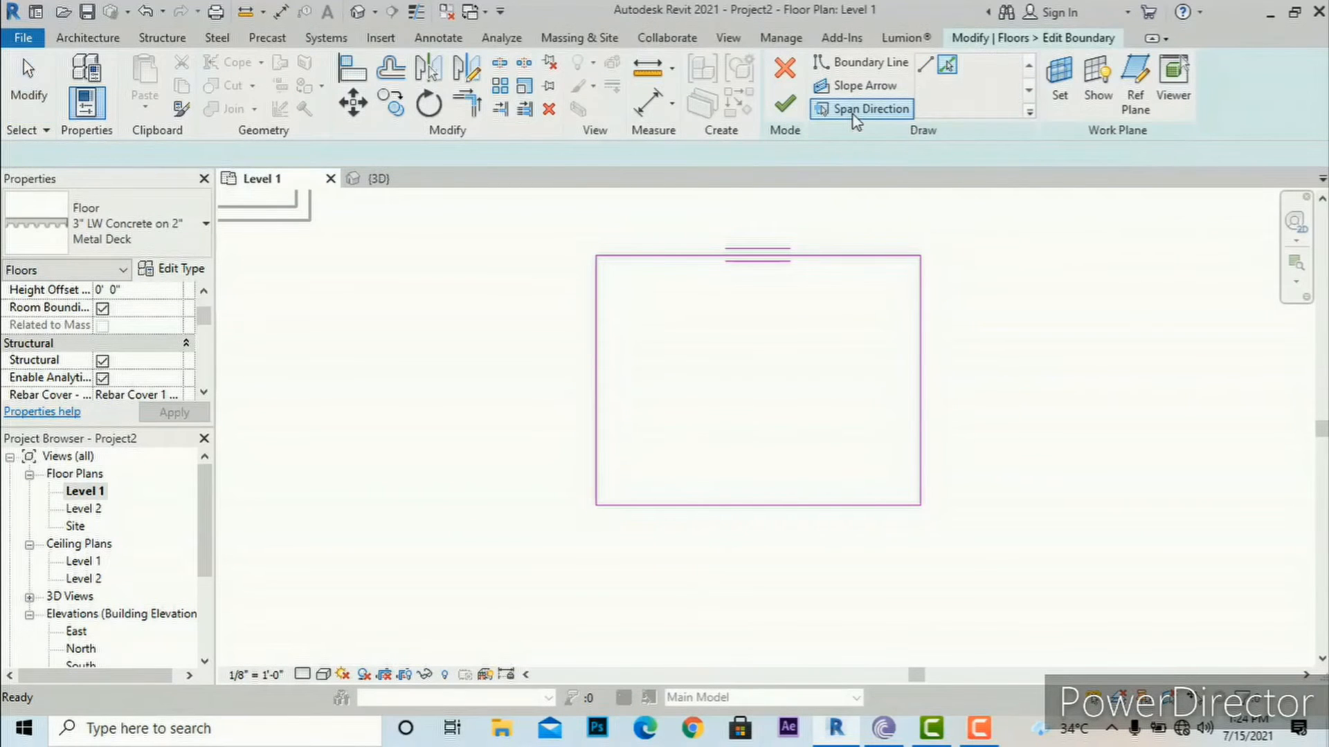
{"action": "left_click", "coordinate": [600, 371]}
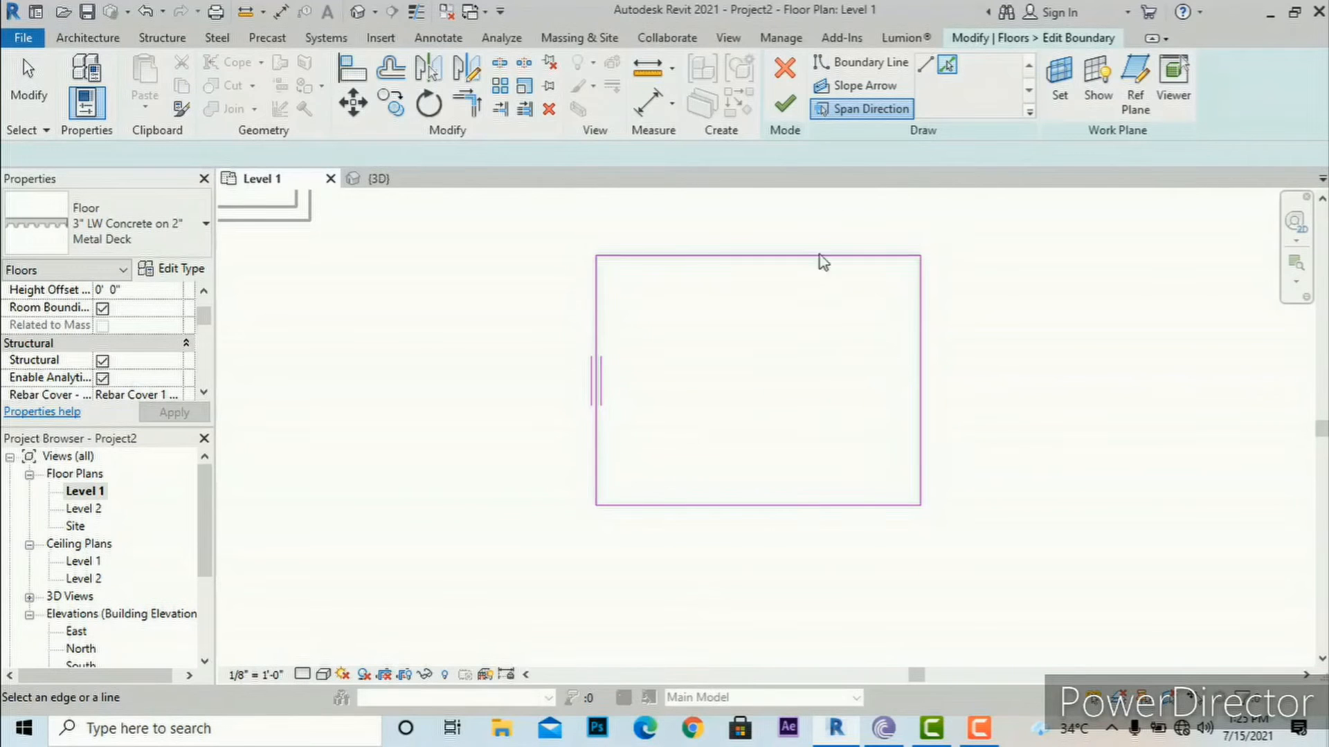
{"action": "left_click", "coordinate": [787, 107]}
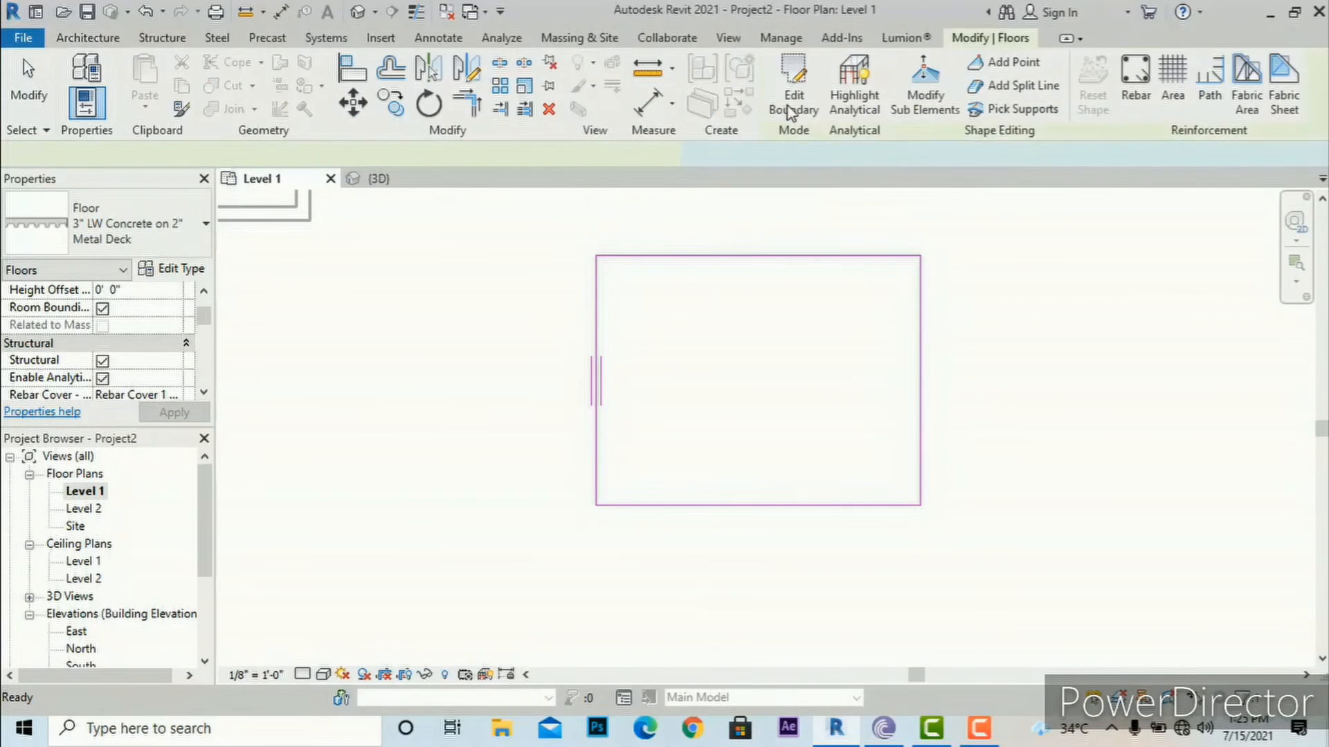
{"action": "scroll", "coordinate": [952, 421], "scroll_direction": "up", "scroll_amount": 2}
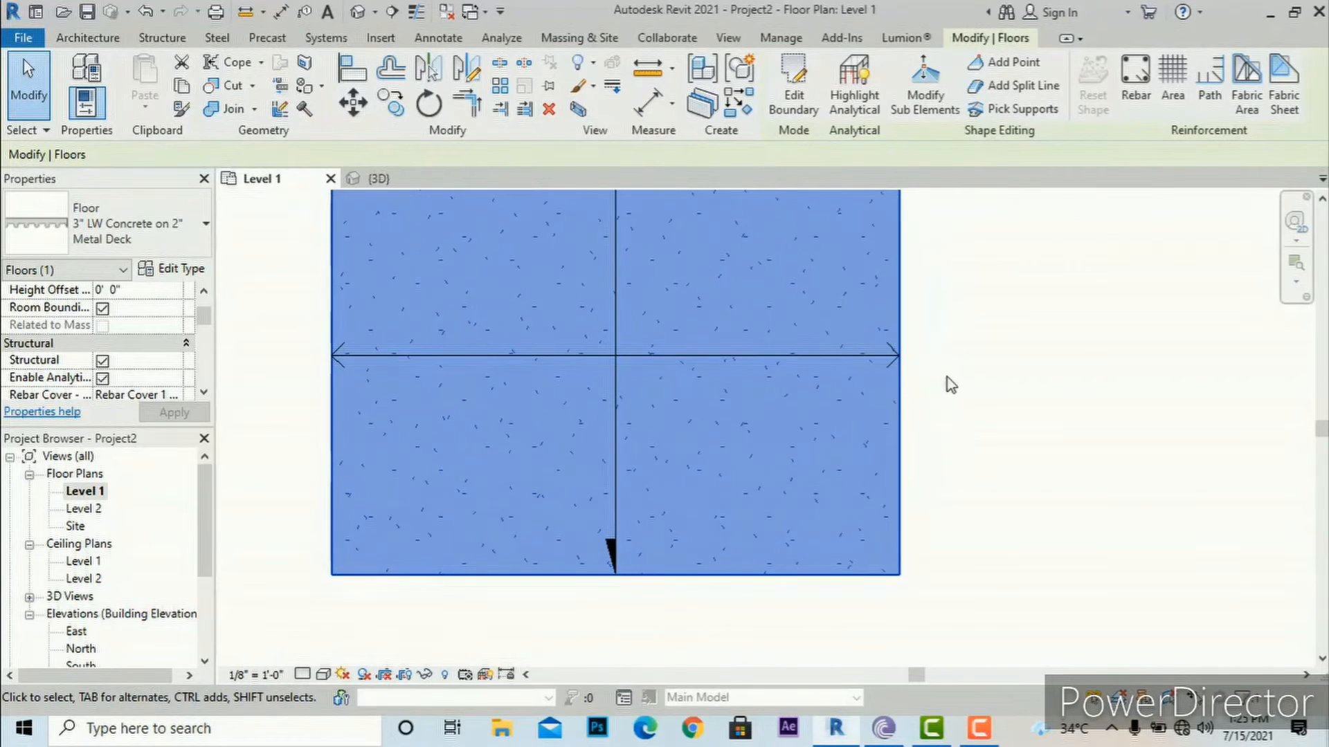
{"action": "scroll", "coordinate": [861, 421], "scroll_direction": "down", "scroll_amount": 2}
{"action": "scroll", "coordinate": [626, 393], "scroll_direction": "down", "scroll_amount": 3}
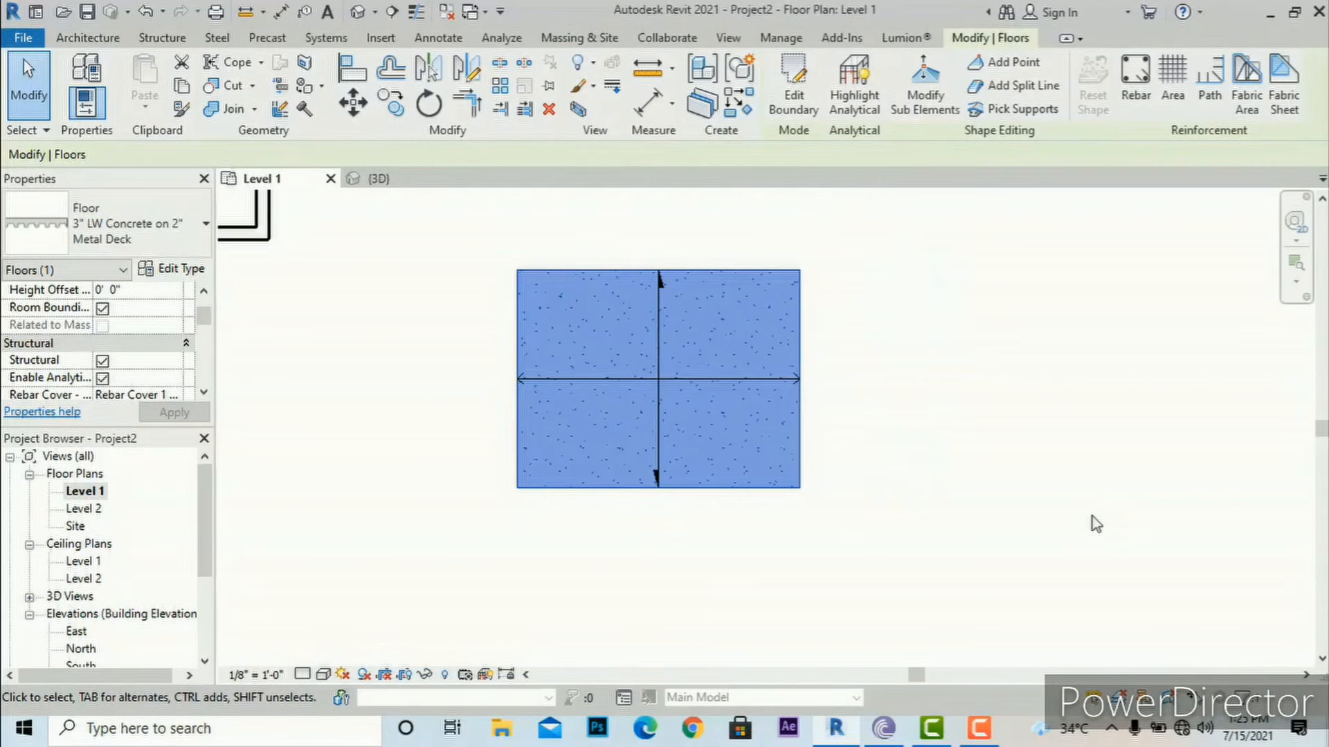
- Create an architectural floor on Level 1 with a rectangular boundary about 15'-6" by 12'-0" east of the metal deck floor
{"action": "left_click", "coordinate": [88, 37]}
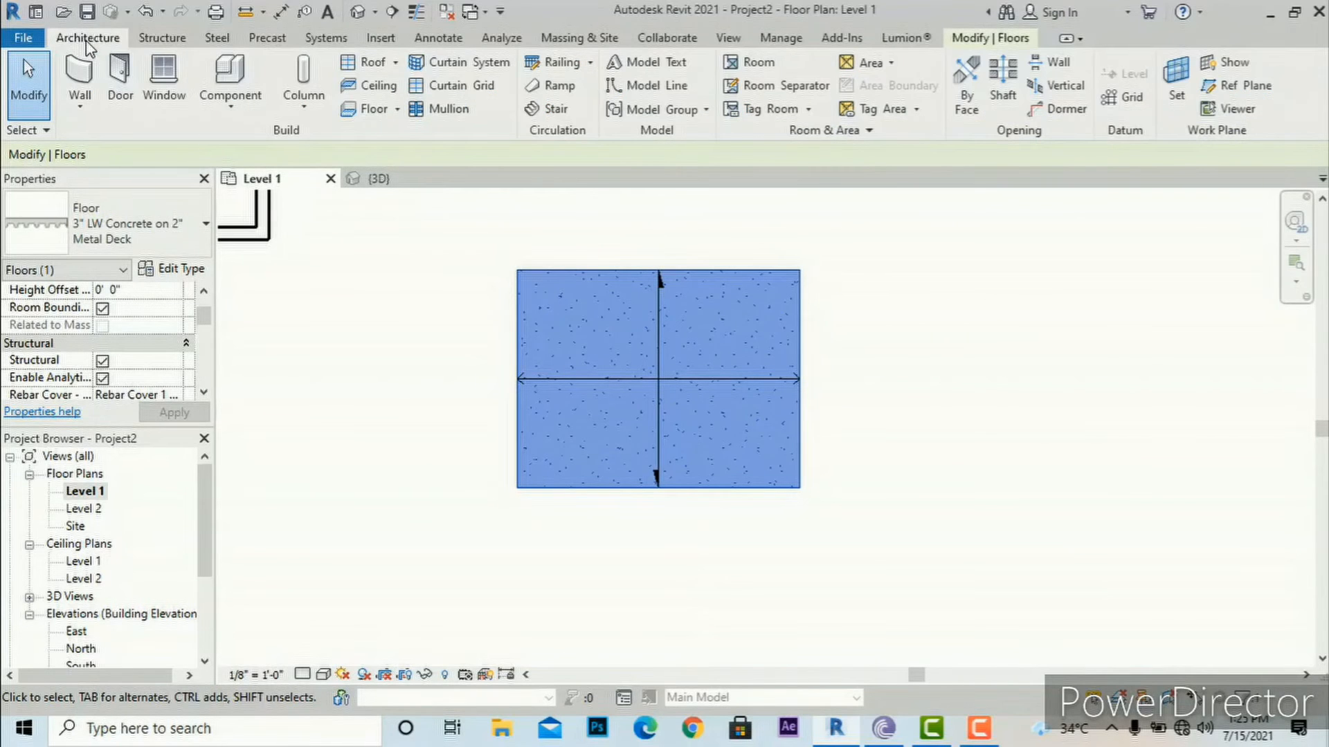
{"action": "left_click", "coordinate": [400, 113]}
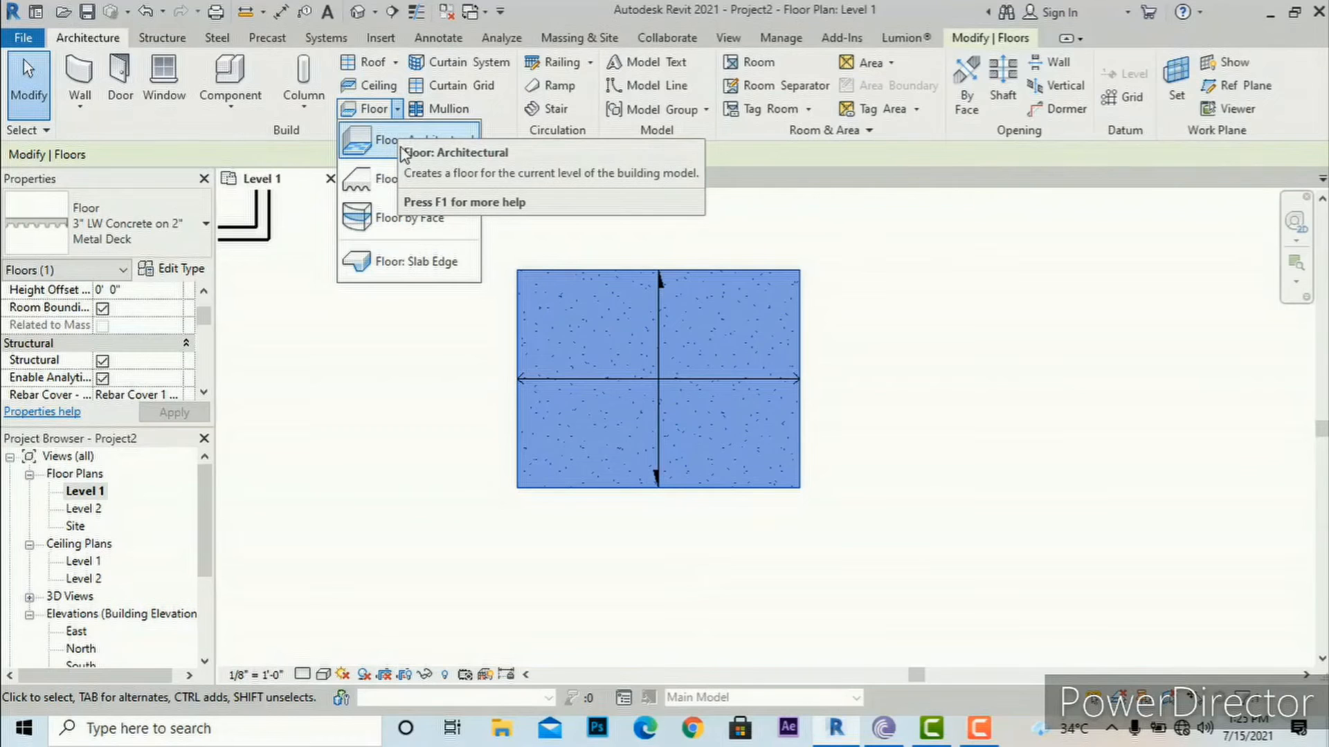
{"action": "left_click", "coordinate": [375, 153]}
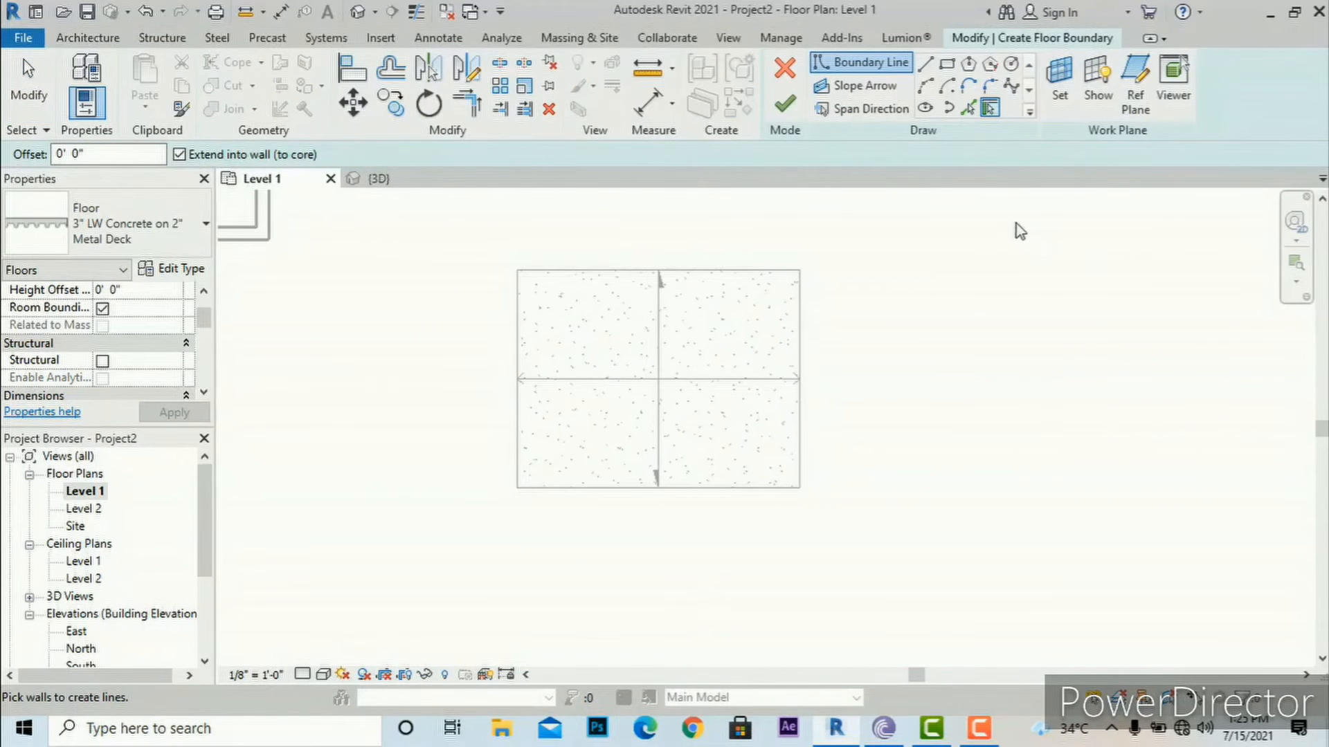
{"action": "left_click", "coordinate": [947, 65]}
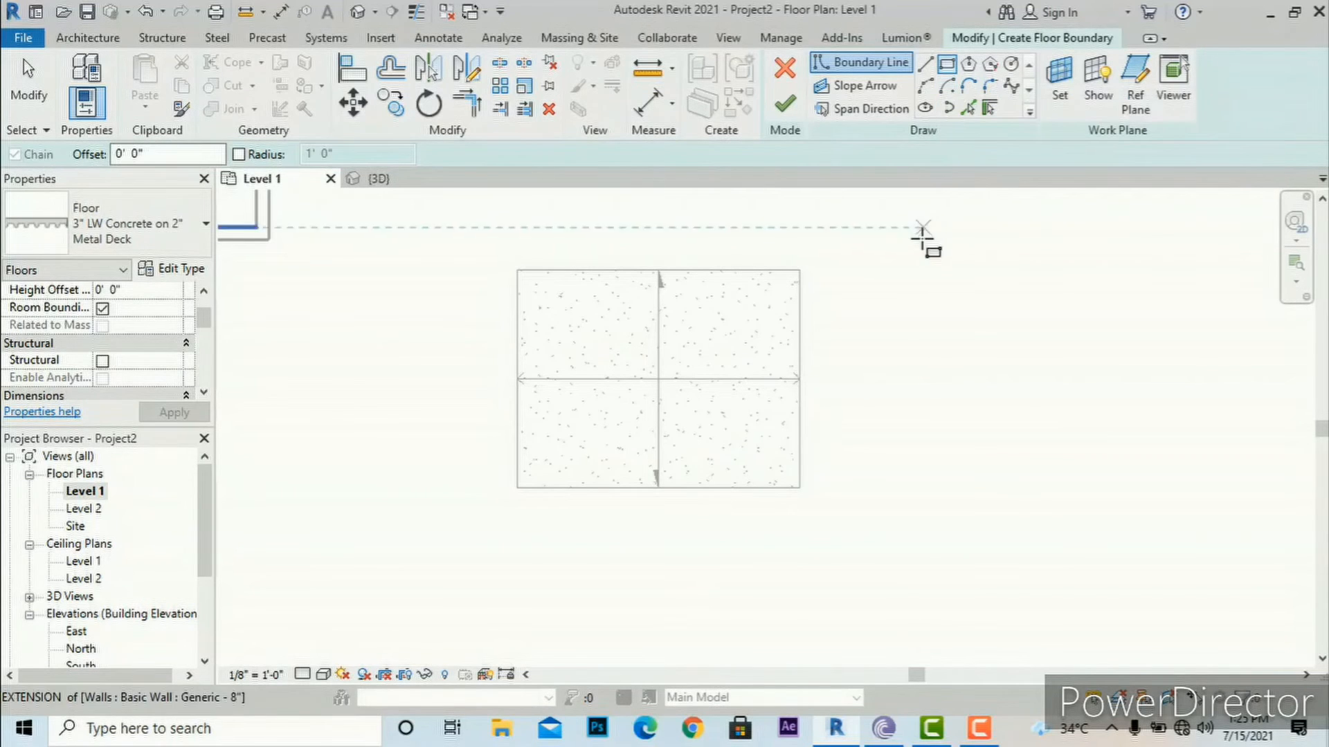
{"action": "left_click", "coordinate": [904, 287]}
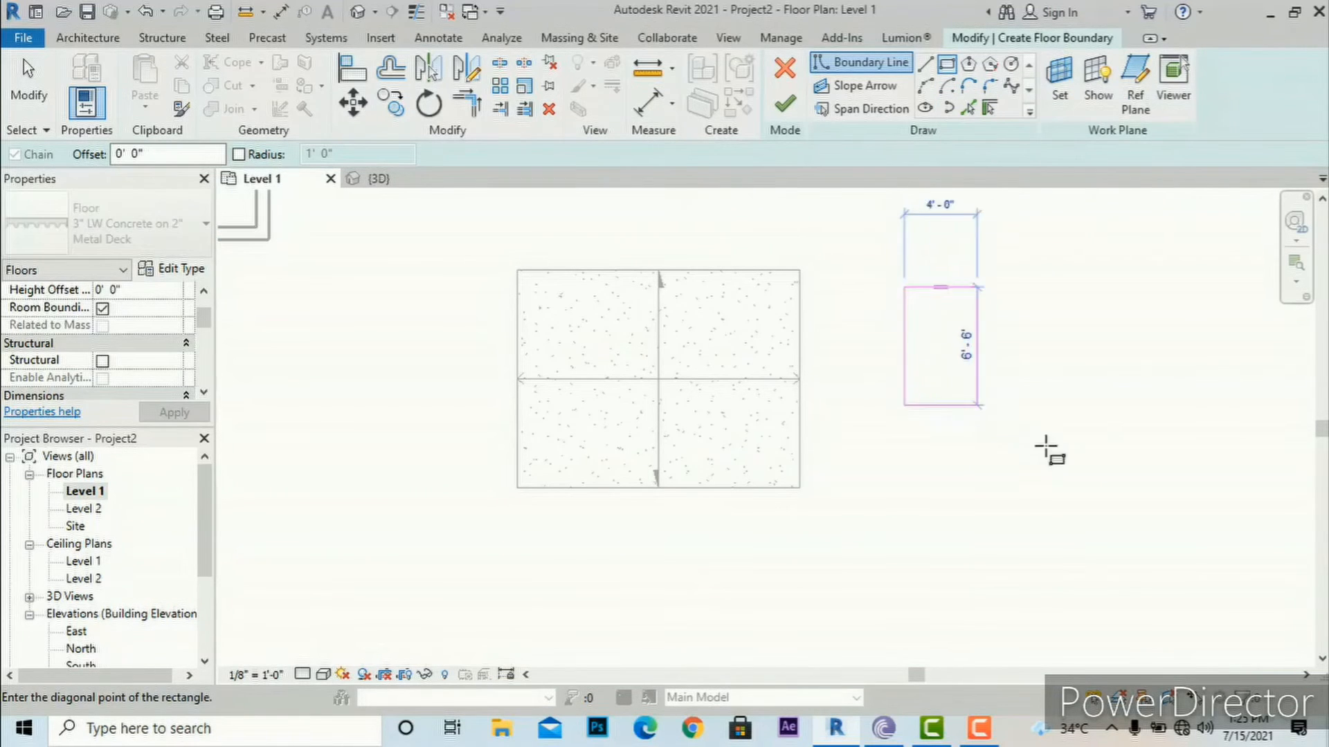
{"action": "left_click", "coordinate": [1186, 505]}
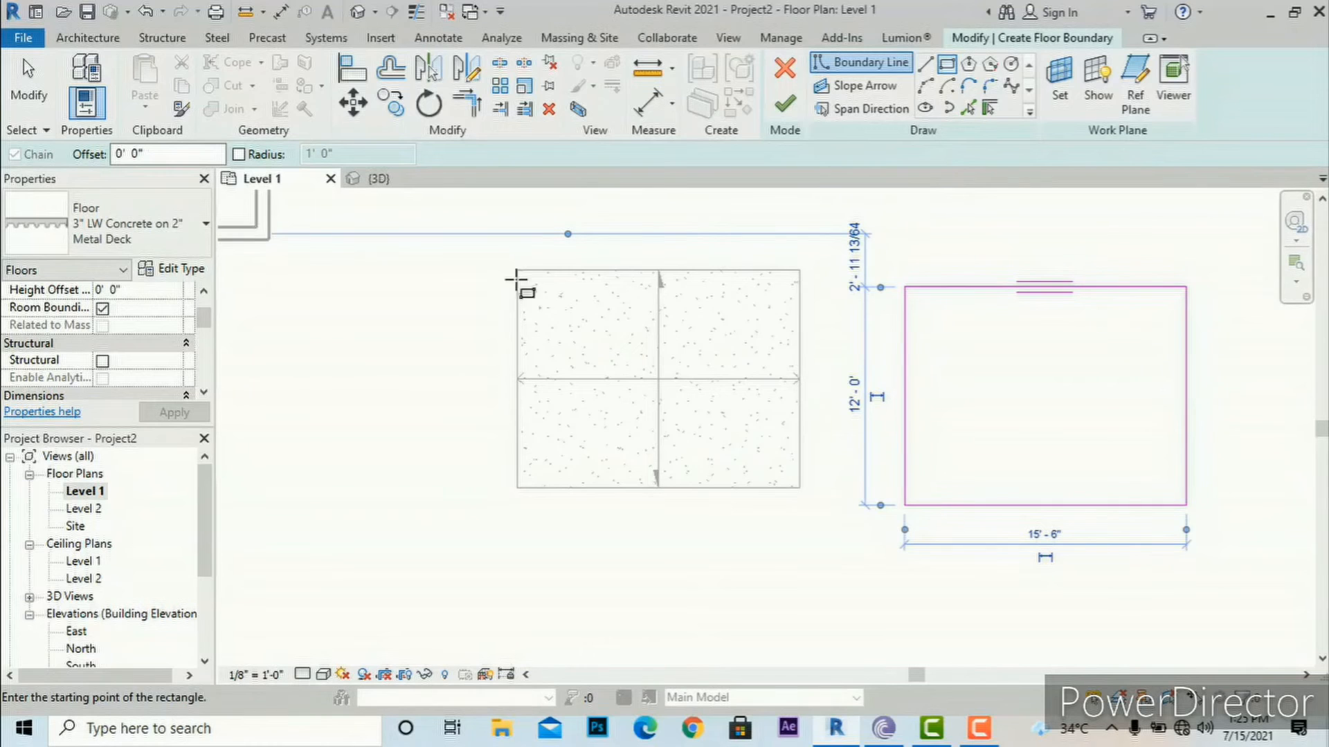
{"action": "scroll", "coordinate": [201, 358], "scroll_direction": "up", "scroll_amount": 2}
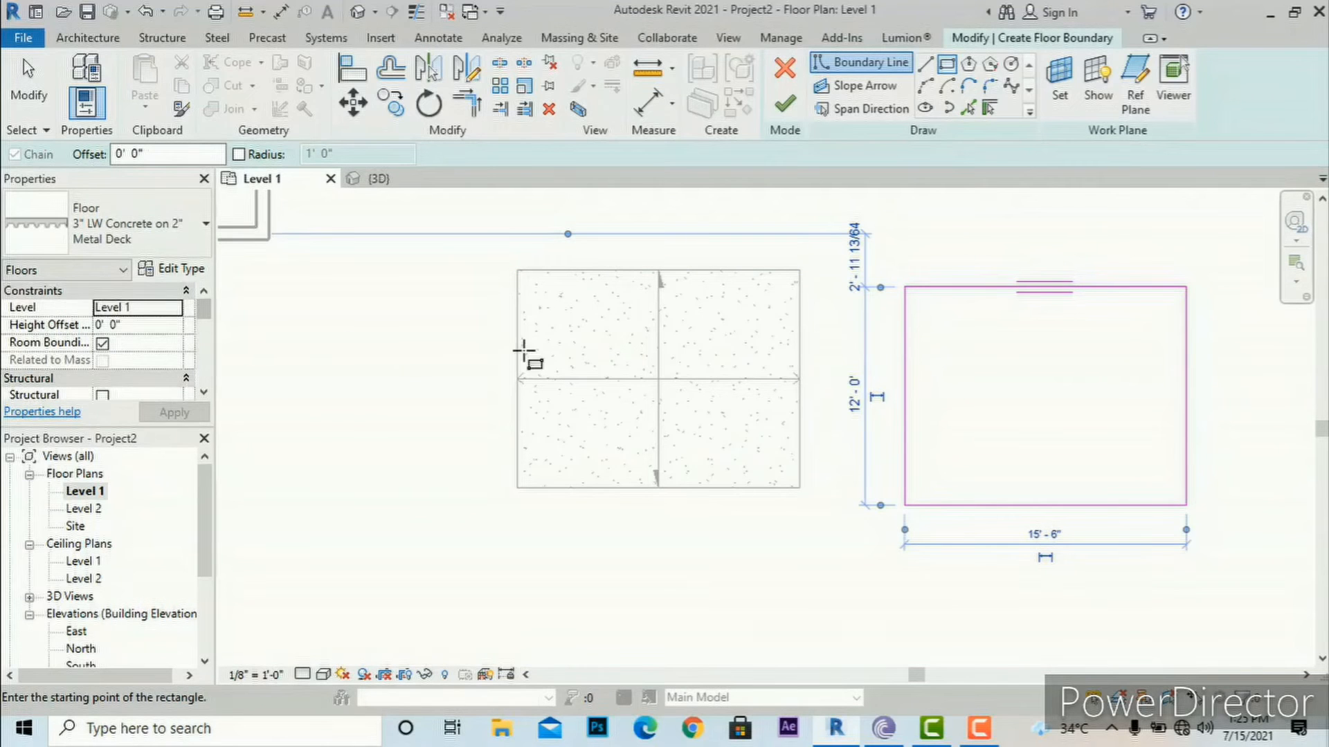
{"action": "left_click", "coordinate": [785, 104]}
{"action": "key", "text": "Escape"}
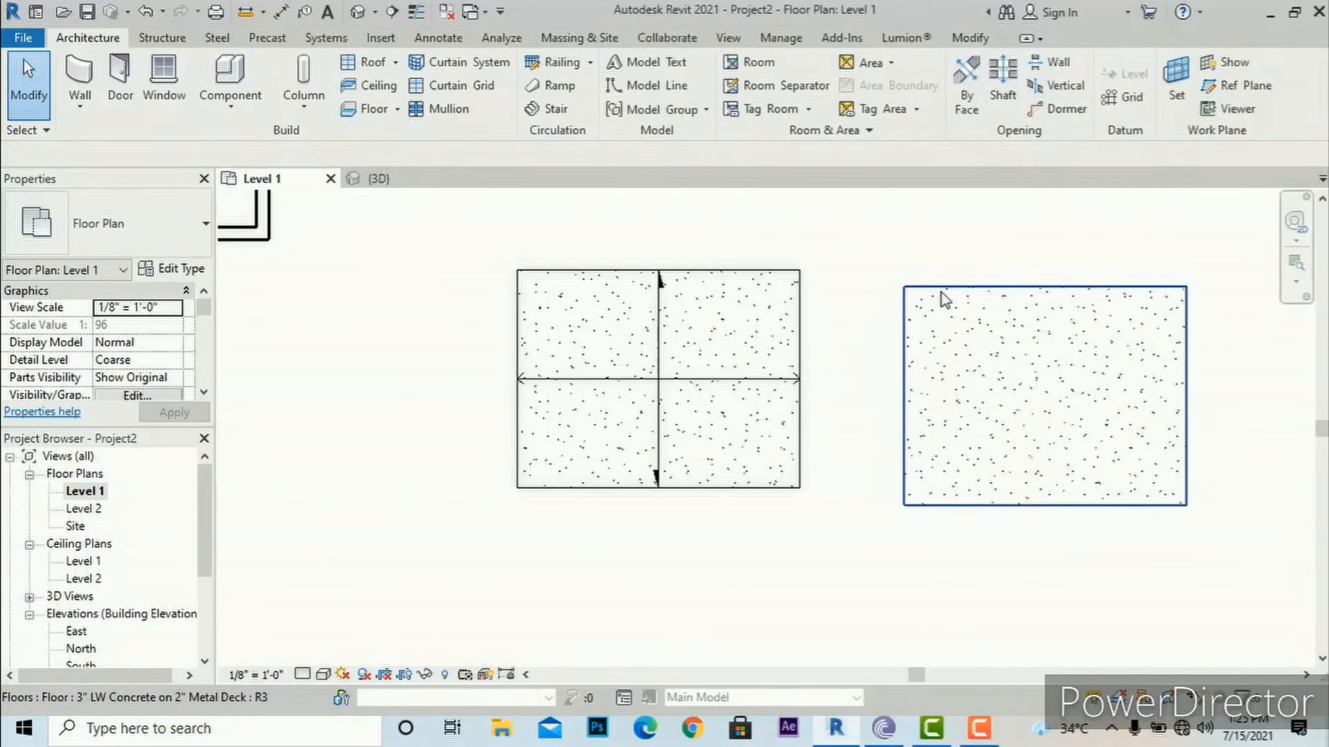
- Place a Generic - 8" architectural wall about 15'-6" long along the north edge of the new floor
{"action": "left_click", "coordinate": [941, 294]}
{"action": "left_click", "coordinate": [901, 280]}
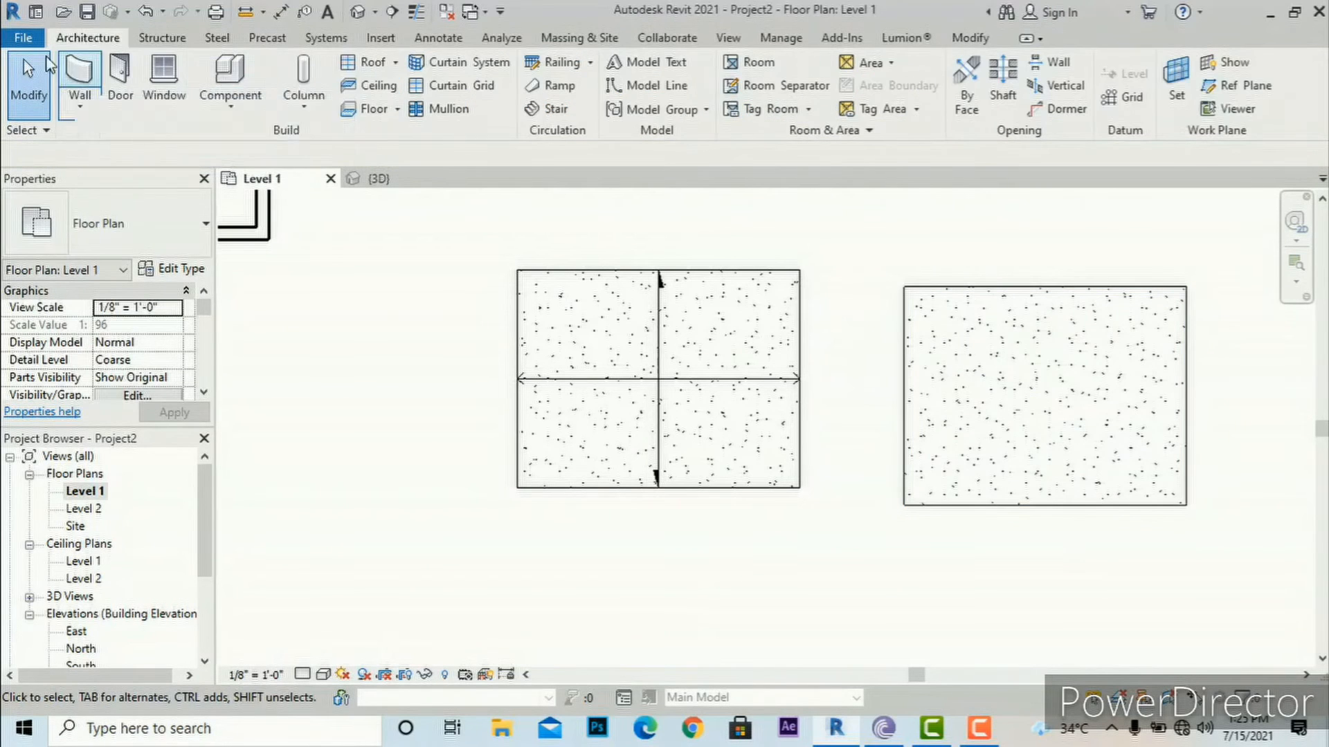
{"action": "left_click", "coordinate": [79, 104]}
{"action": "left_click", "coordinate": [96, 142]}
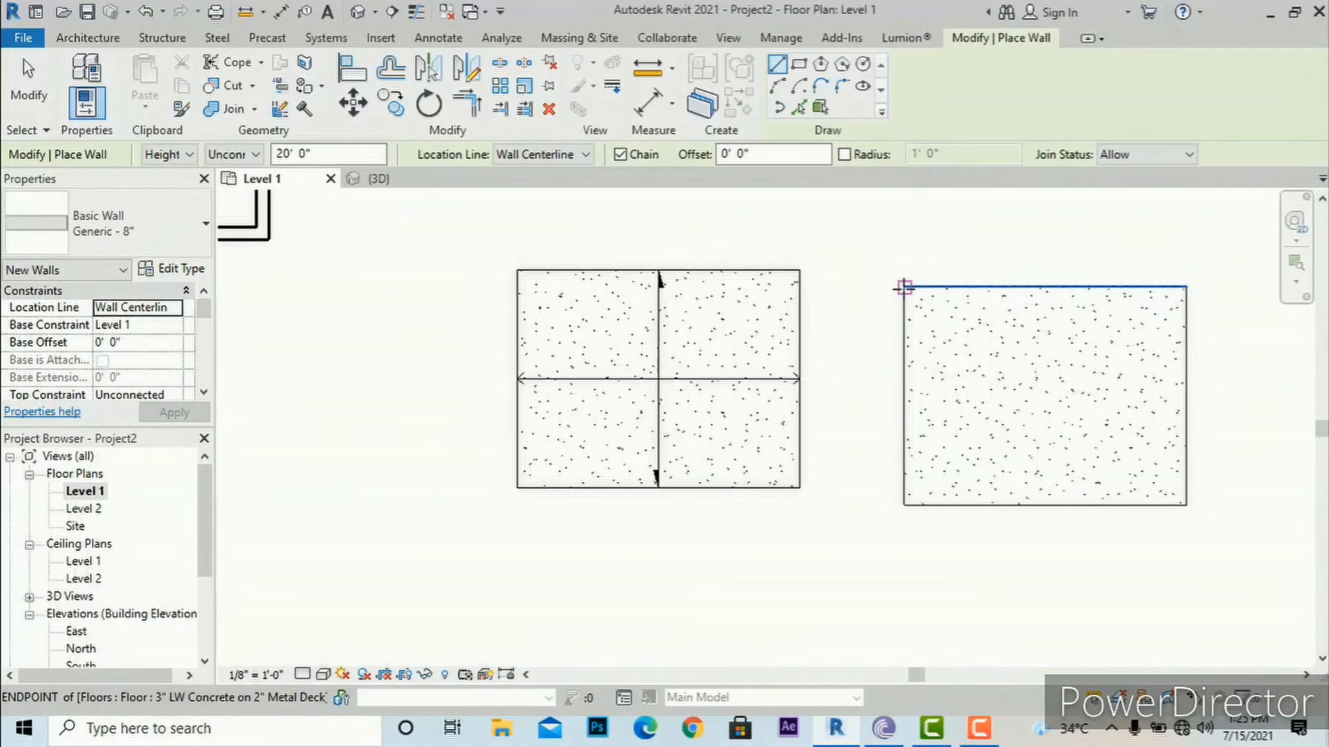
{"action": "left_click", "coordinate": [904, 286]}
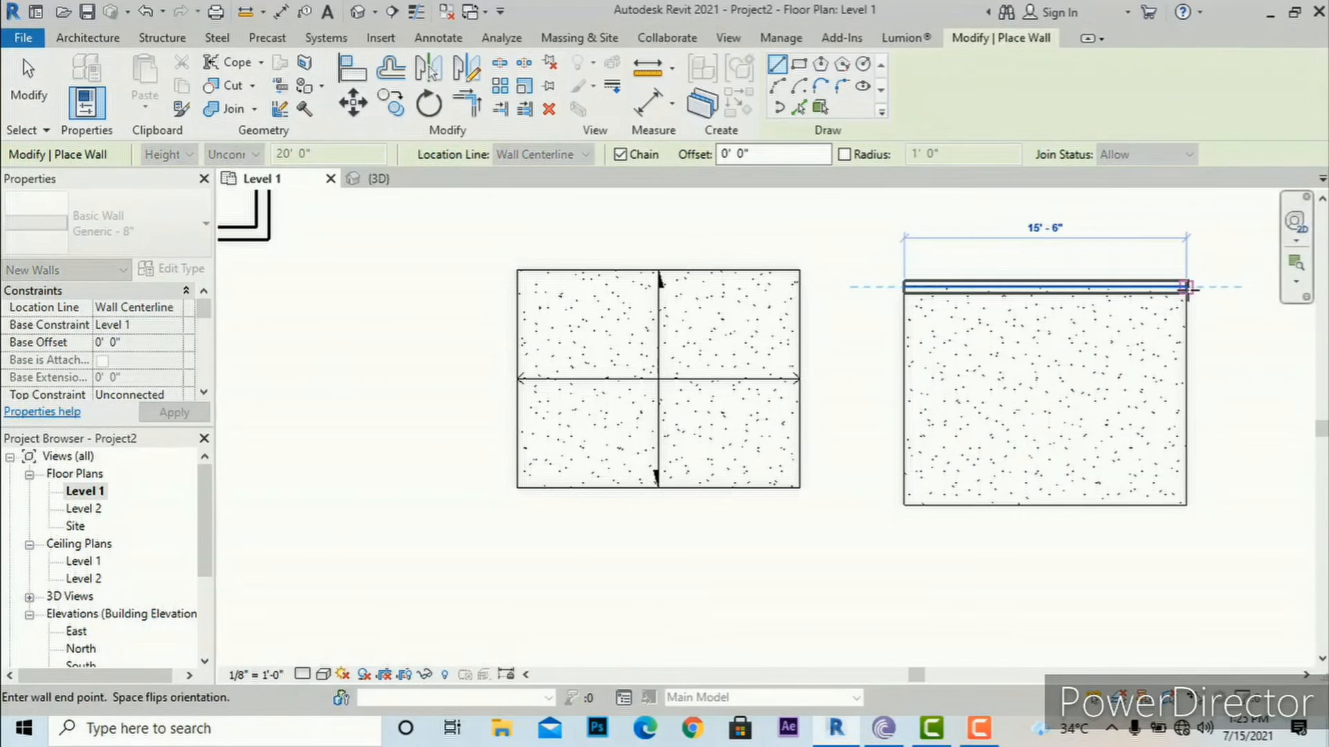
{"action": "left_click", "coordinate": [1186, 285]}
- End wall placement and examine the new floor and its adjoining wall up close in the 3D view
{"action": "left_click", "coordinate": [728, 37]}
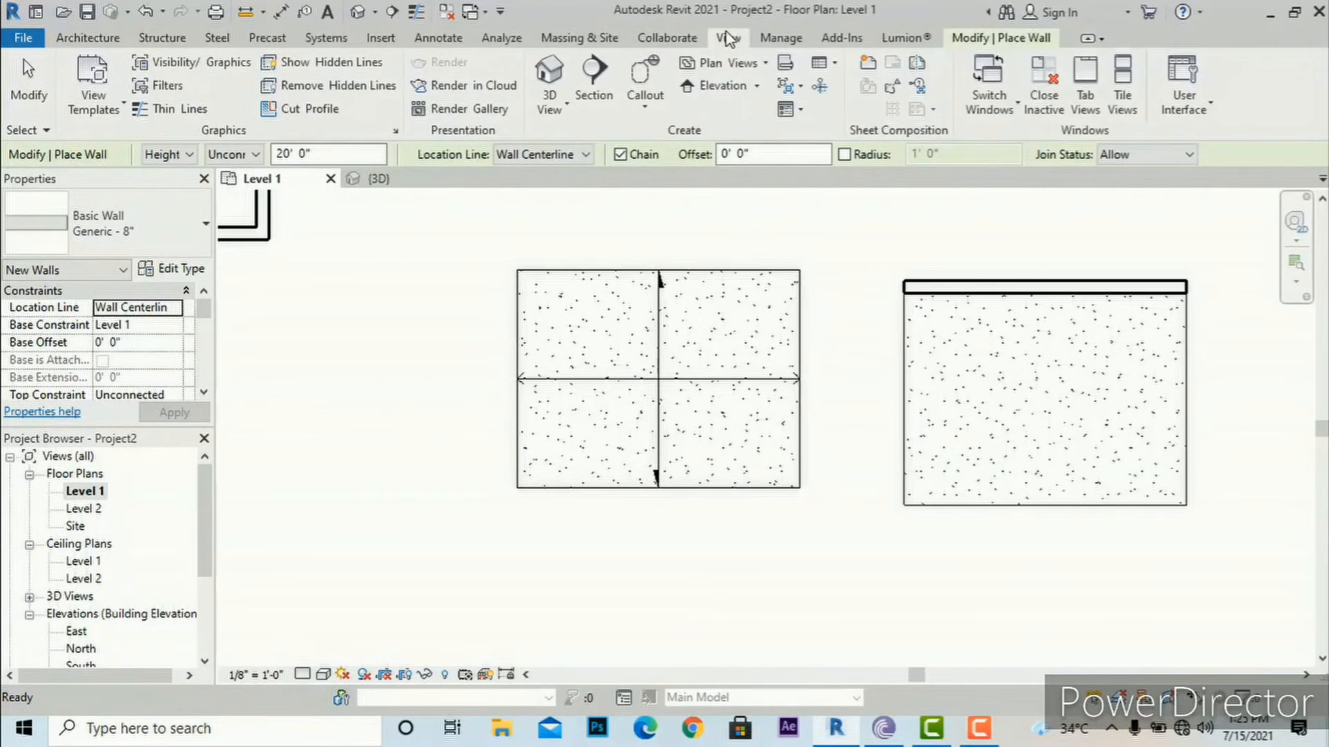
{"action": "left_click", "coordinate": [541, 72]}
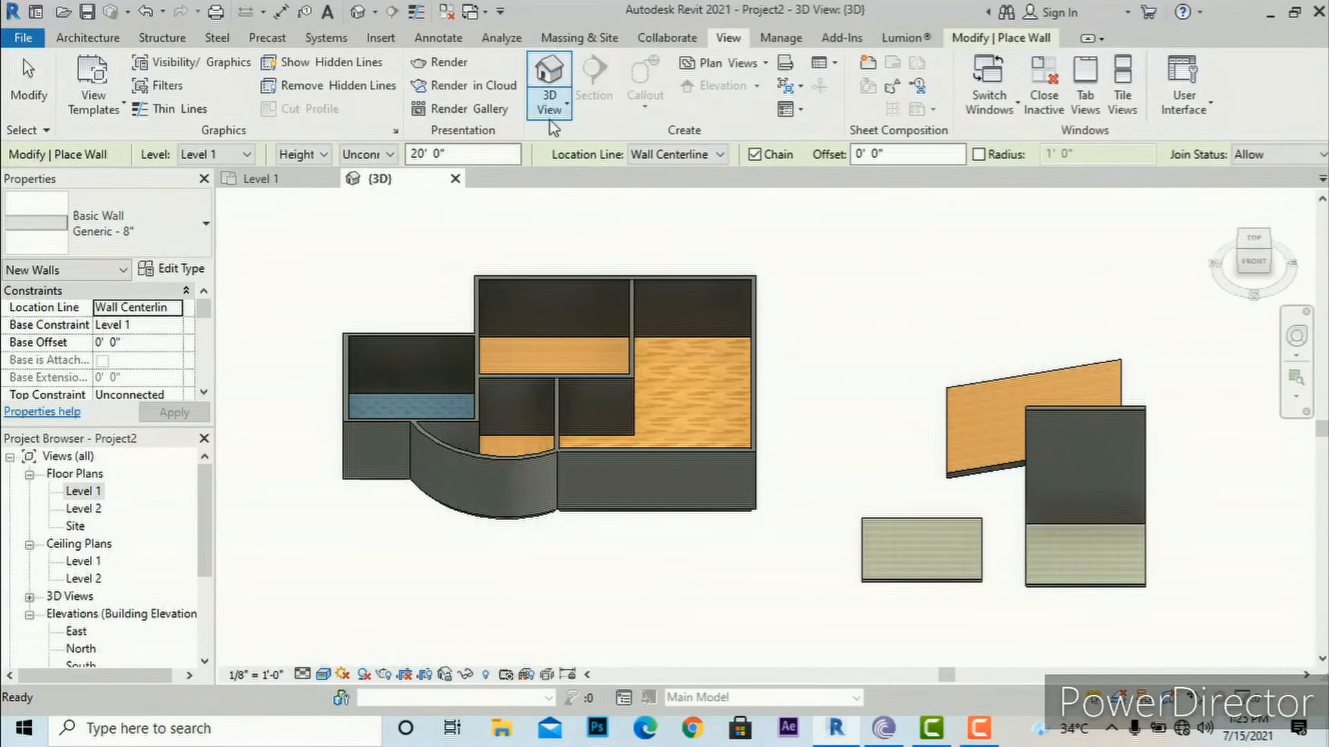
{"action": "left_click", "coordinate": [1256, 264]}
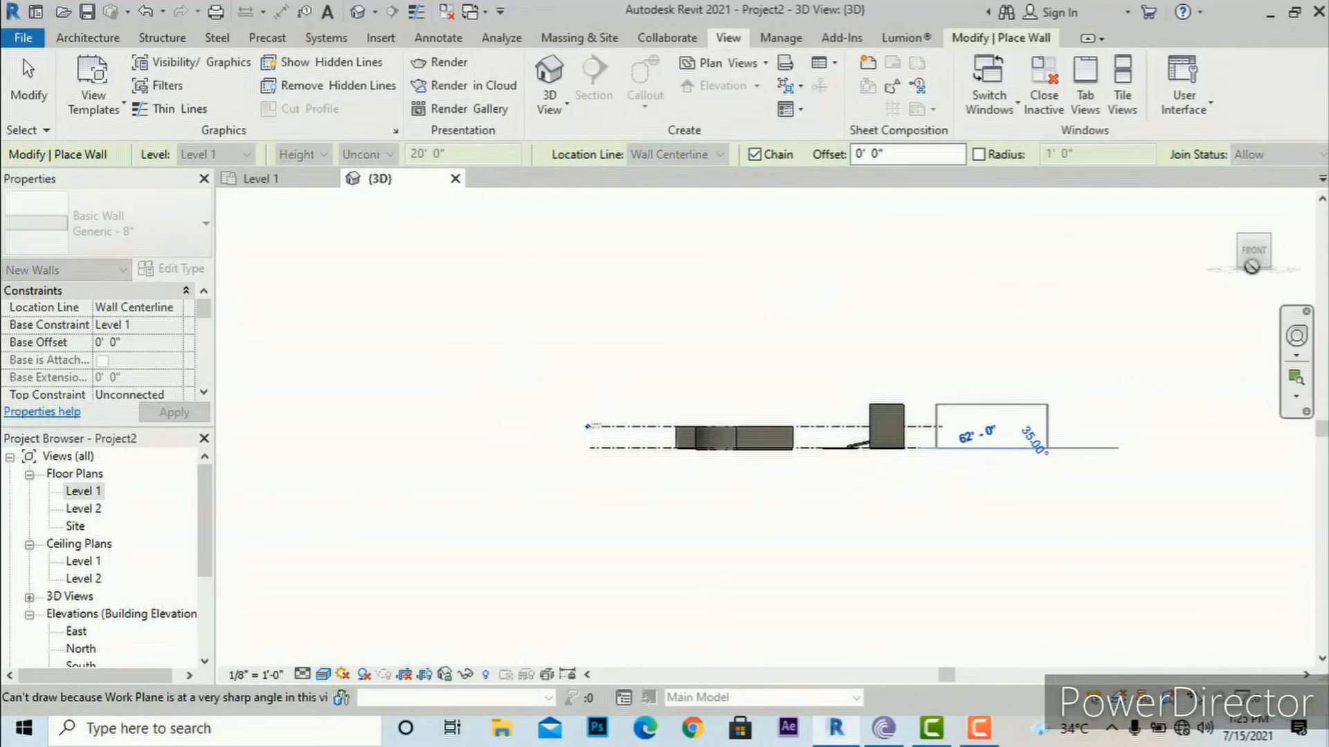
{"action": "key", "text": "Escape"}
{"action": "key", "text": "Escape"}
{"action": "left_click_drag", "start_coordinate": [1245, 281], "coordinate": [1141, 296]}
{"action": "scroll", "coordinate": [829, 529], "scroll_direction": "up", "scroll_amount": 3}
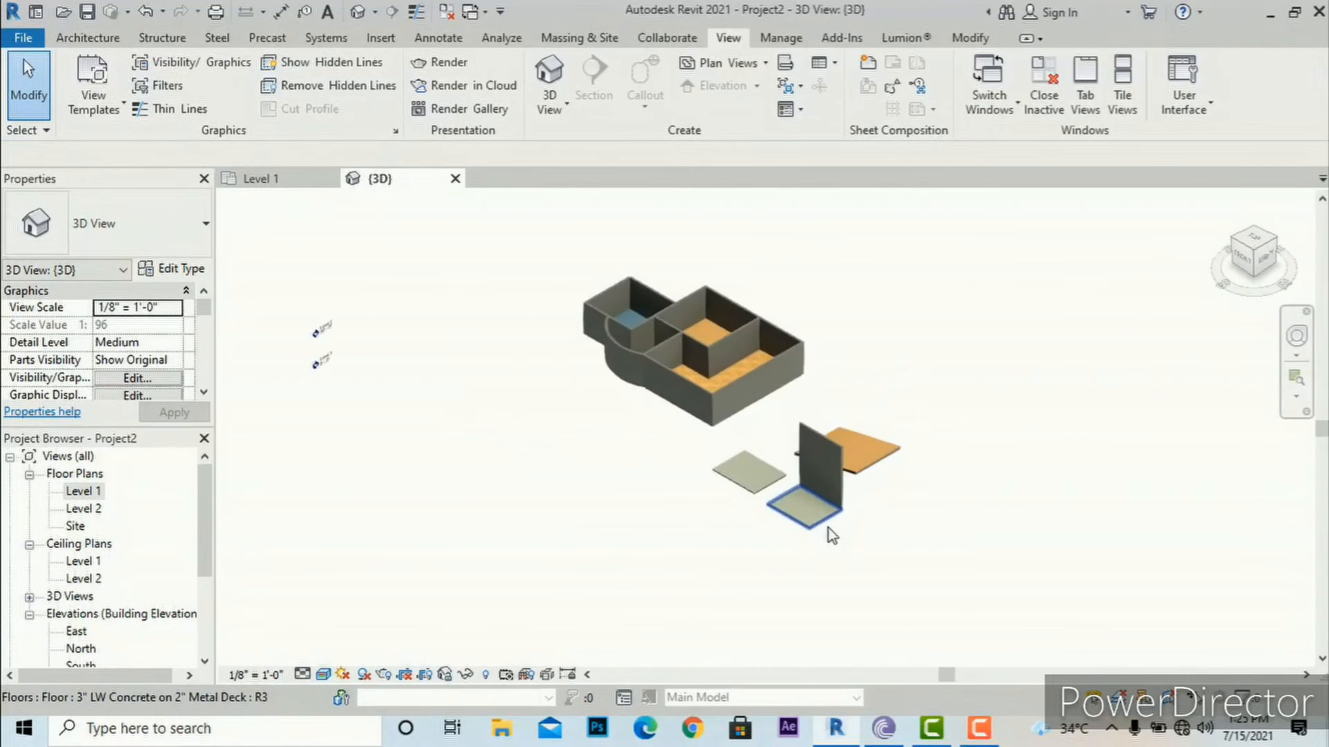
{"action": "scroll", "coordinate": [829, 529], "scroll_direction": "up", "scroll_amount": 5}
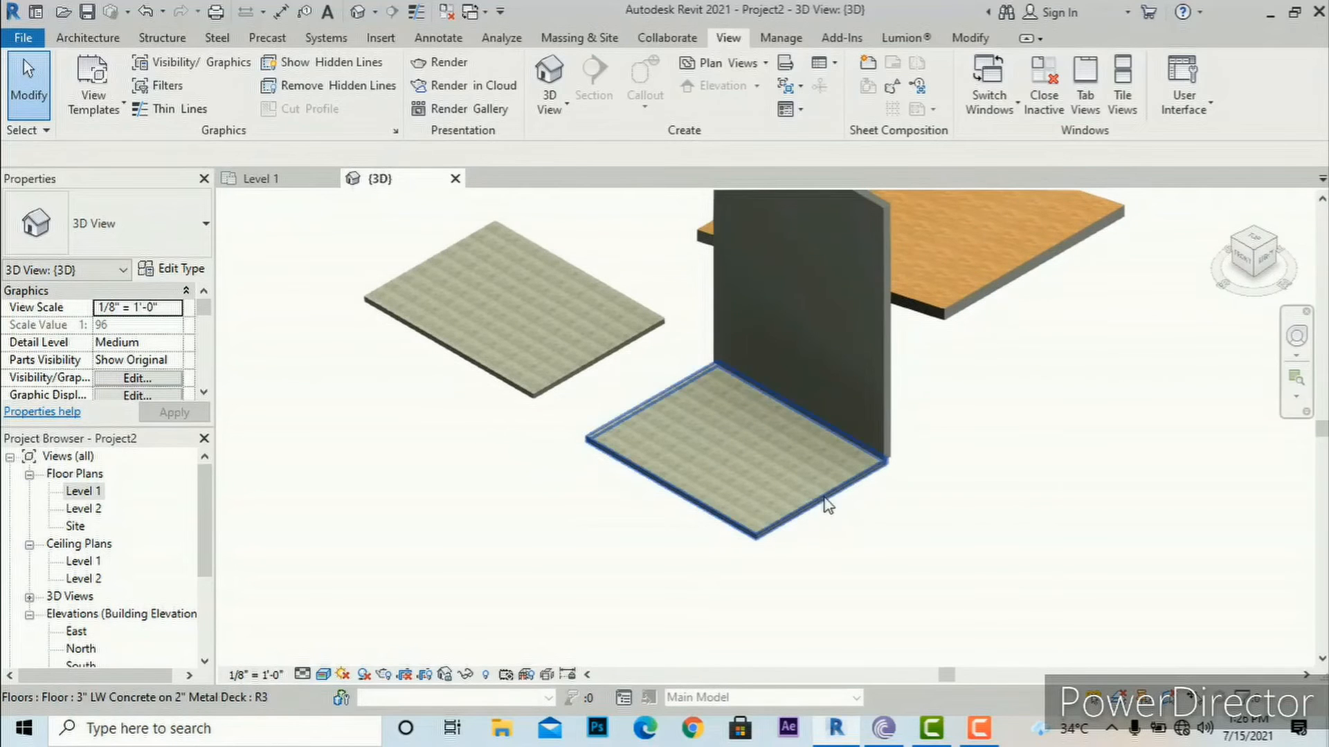
- Change the type of the floor beside the new wall to Generic - 12"
{"action": "left_click", "coordinate": [819, 510]}
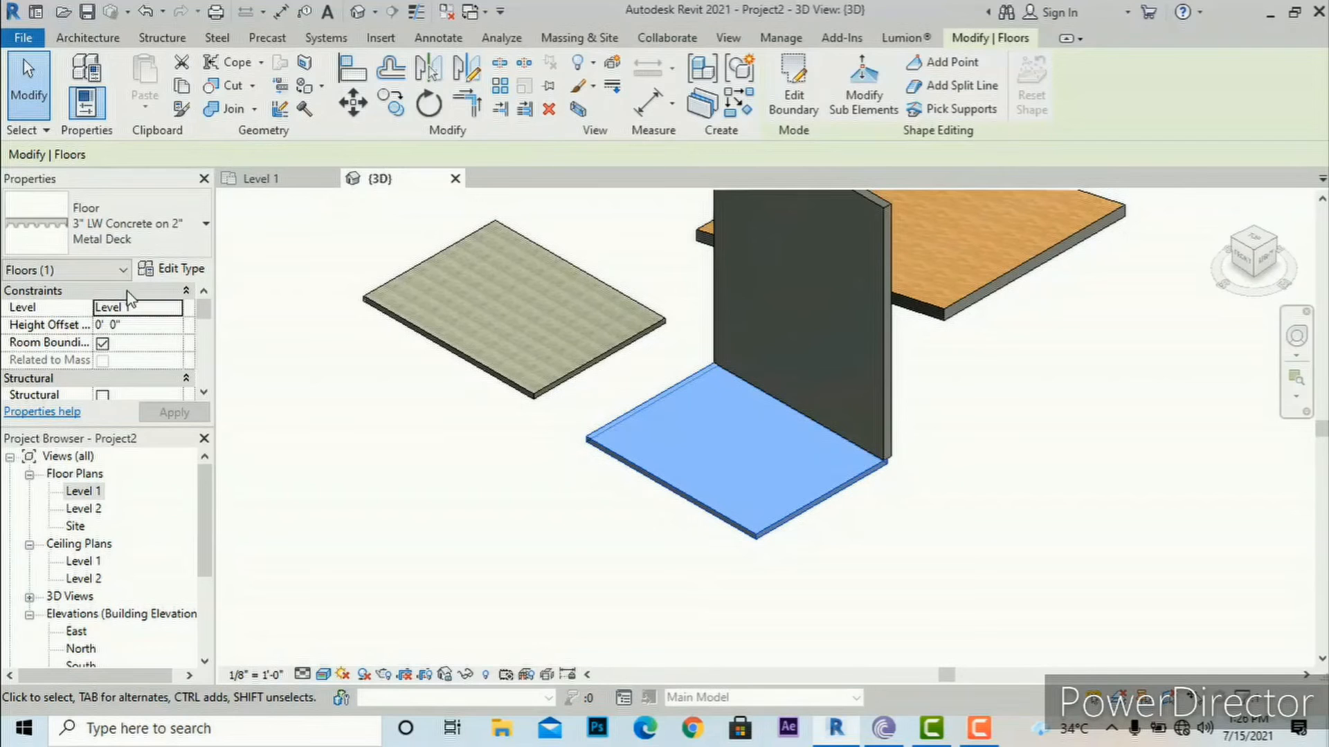
{"action": "left_click", "coordinate": [151, 254]}
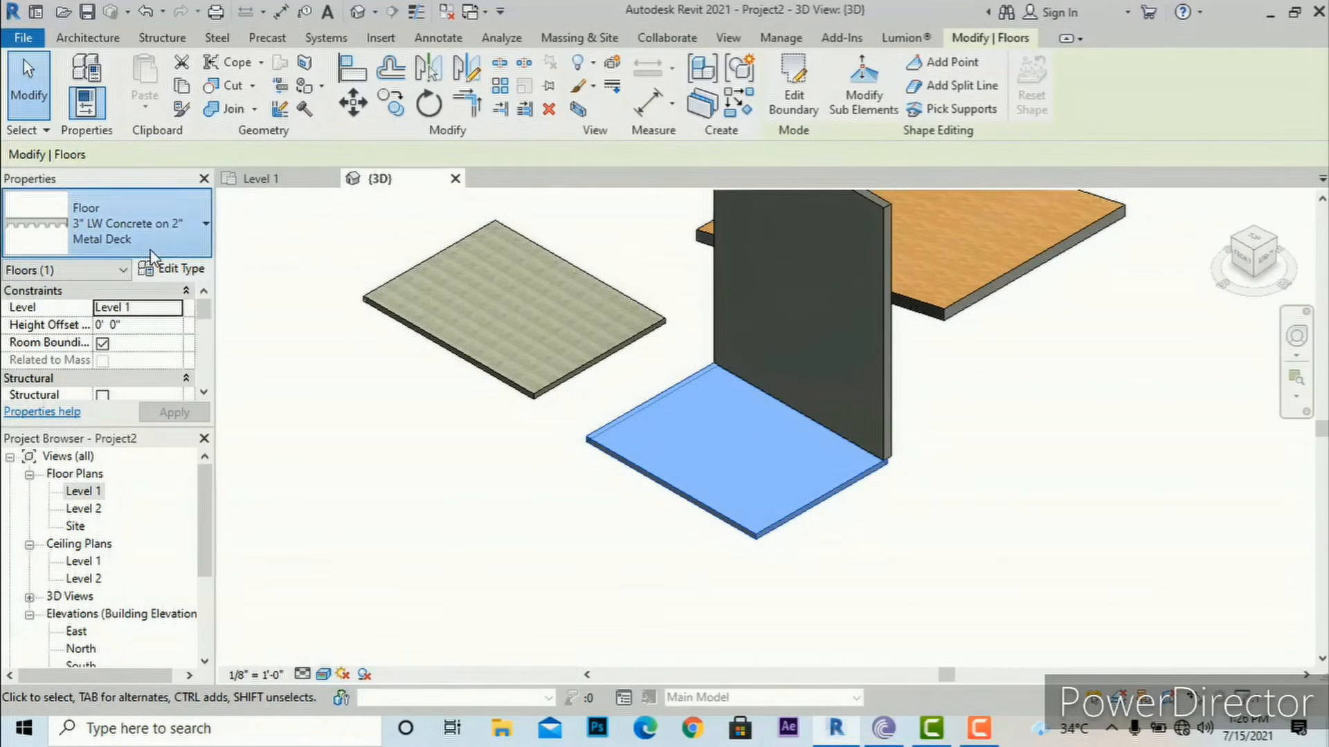
{"action": "left_click", "coordinate": [127, 360]}
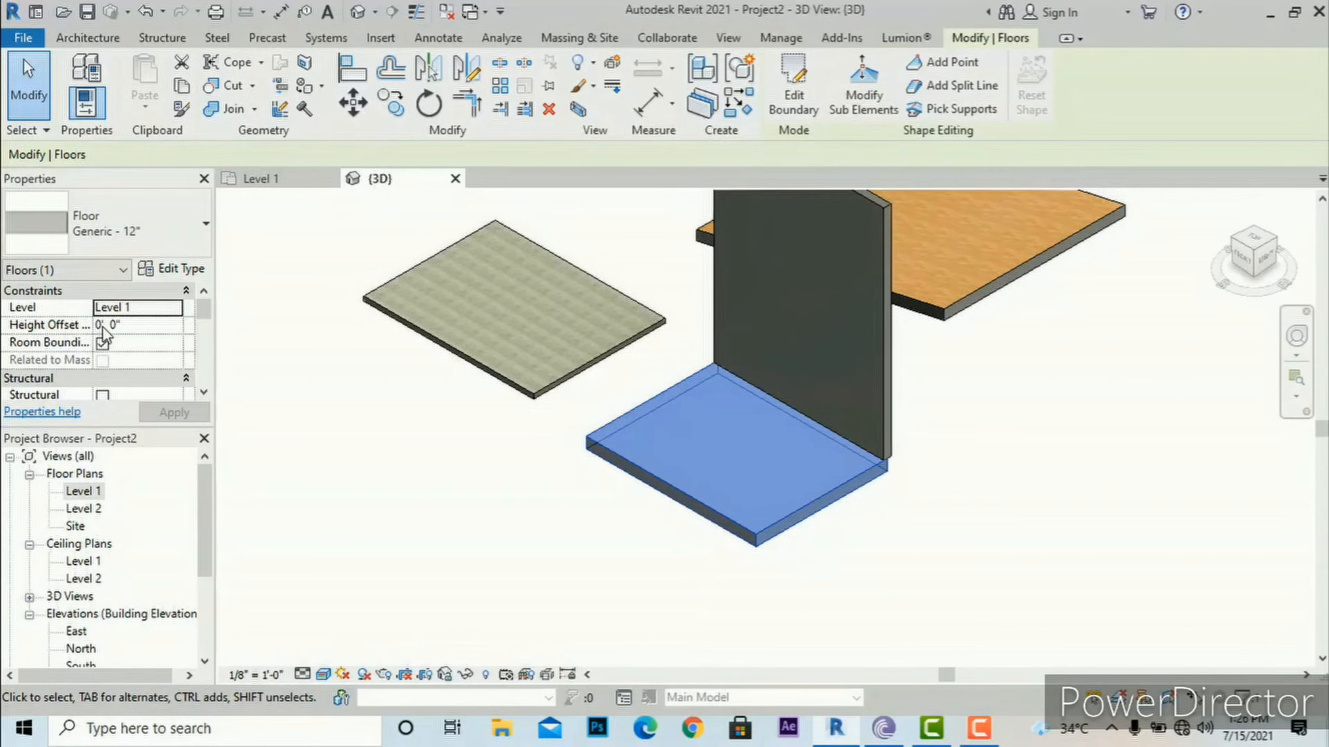
- Set the Generic - 12" floor's height offset from level to 7'-0" and deselect it
{"action": "left_click", "coordinate": [130, 328]}
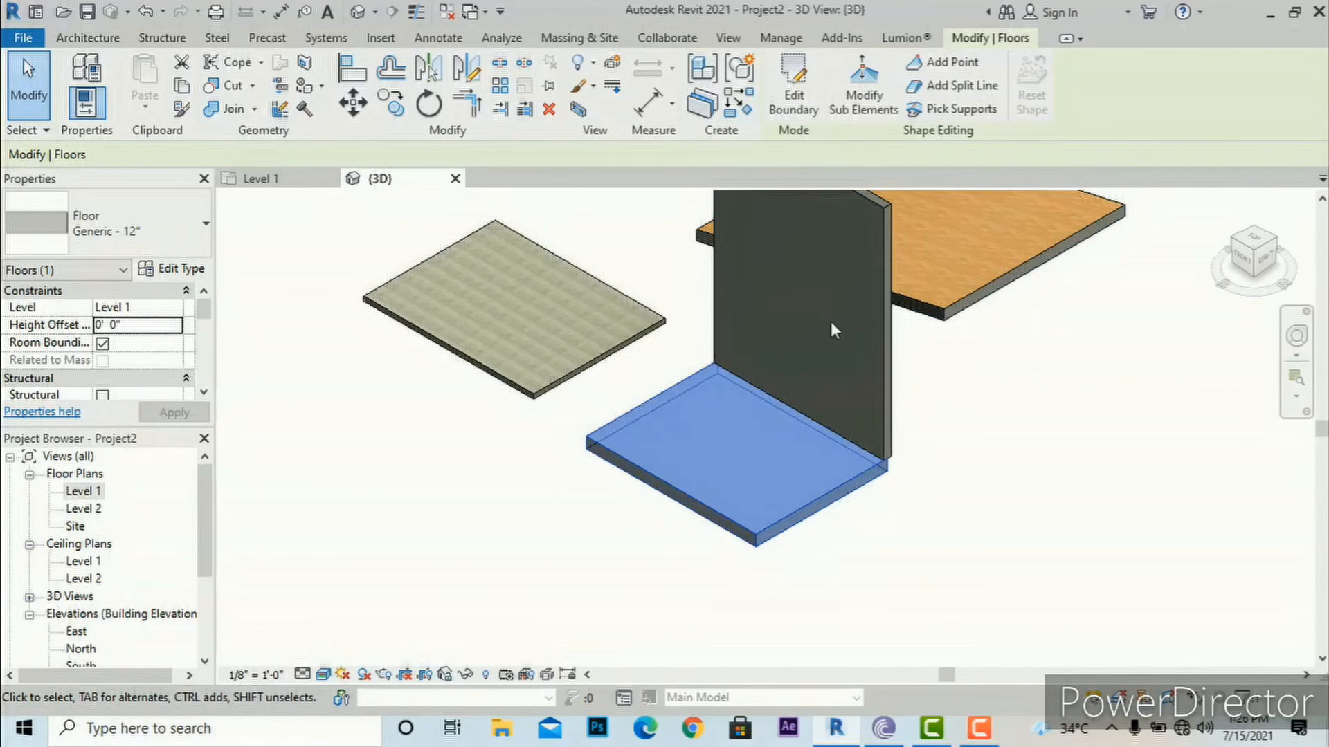
{"action": "left_click", "coordinate": [144, 325]}
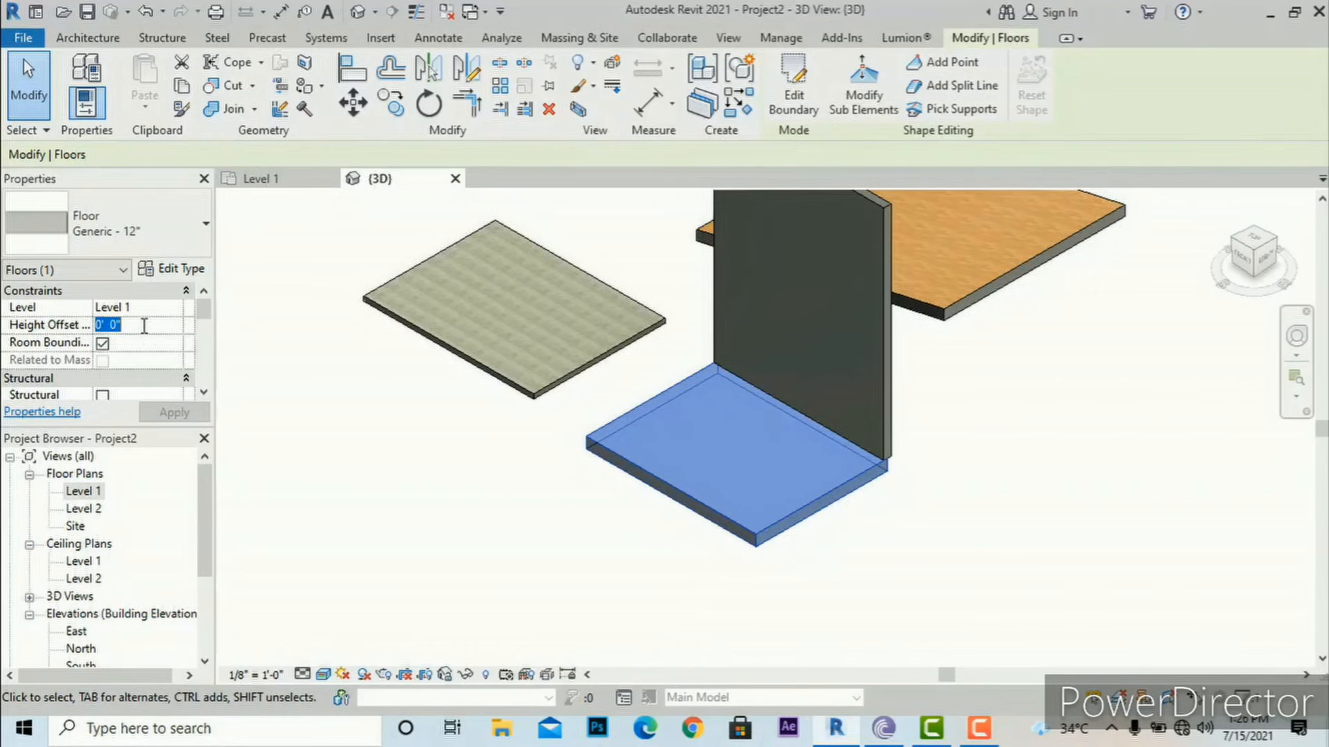
{"action": "type", "text": "7"}
{"action": "left_click", "coordinate": [173, 411]}
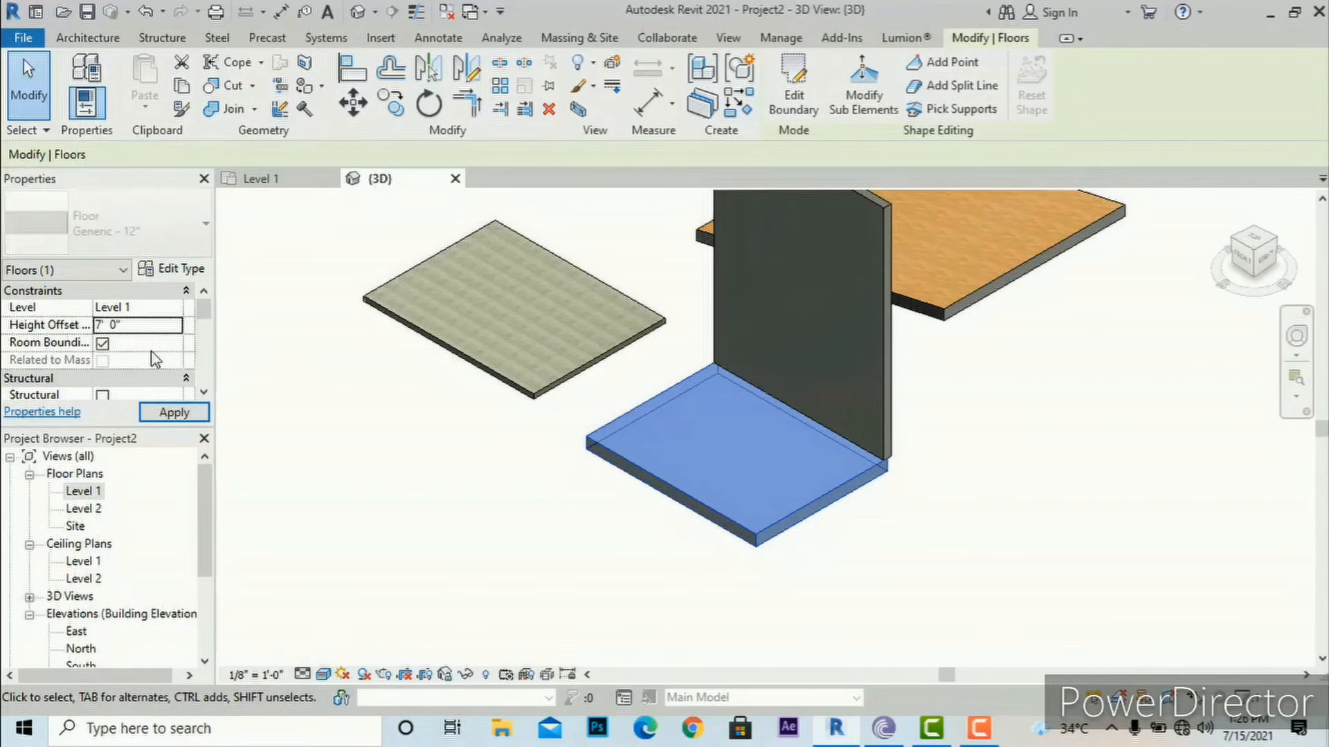
{"action": "left_click", "coordinate": [692, 590]}
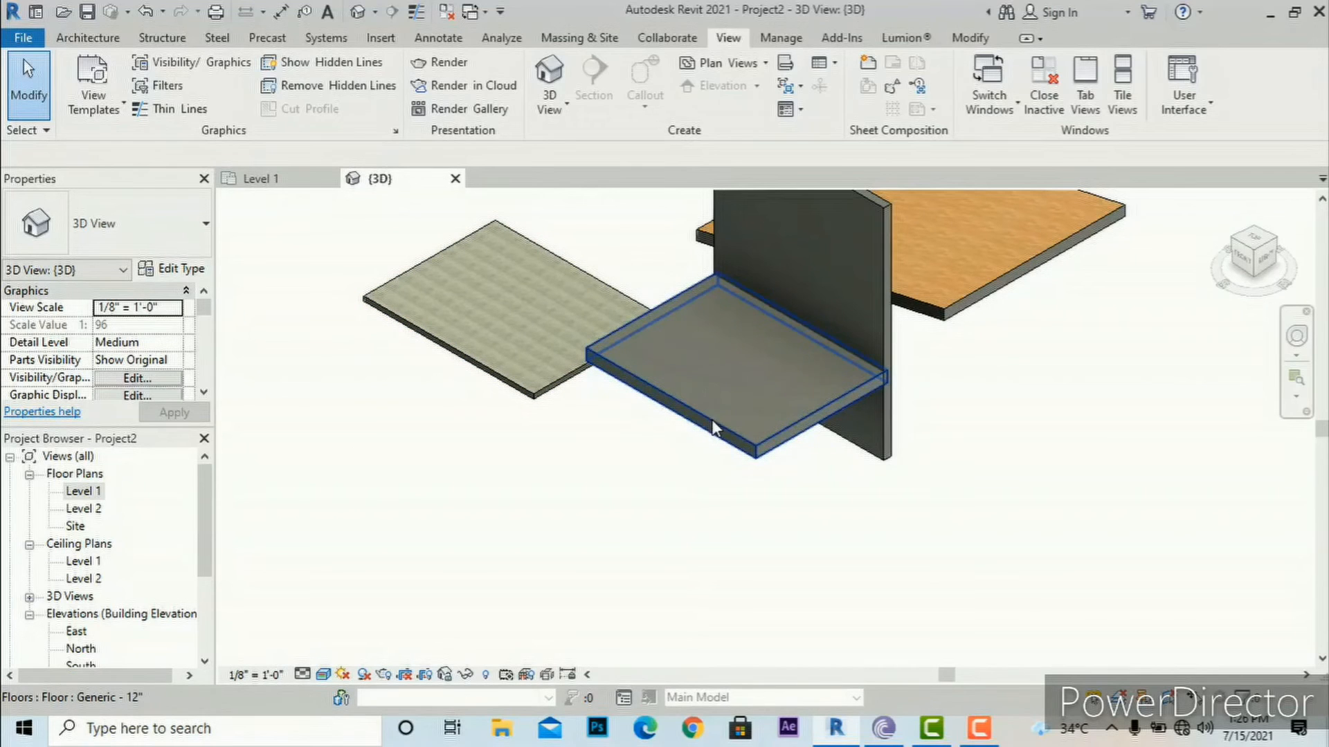
- Set the Generic - 12" floor's height offset from level to 10'-0" and deselect it
{"action": "left_click", "coordinate": [715, 388]}
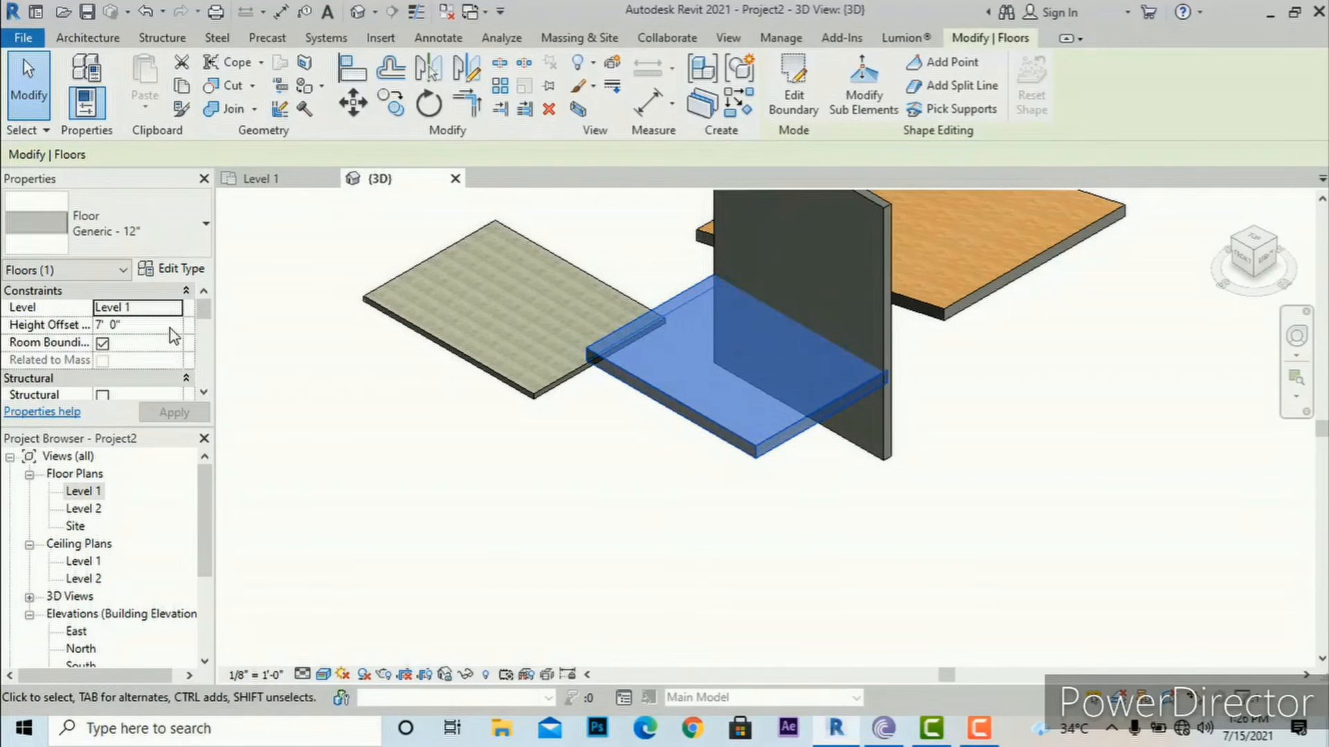
{"action": "left_click", "coordinate": [170, 325]}
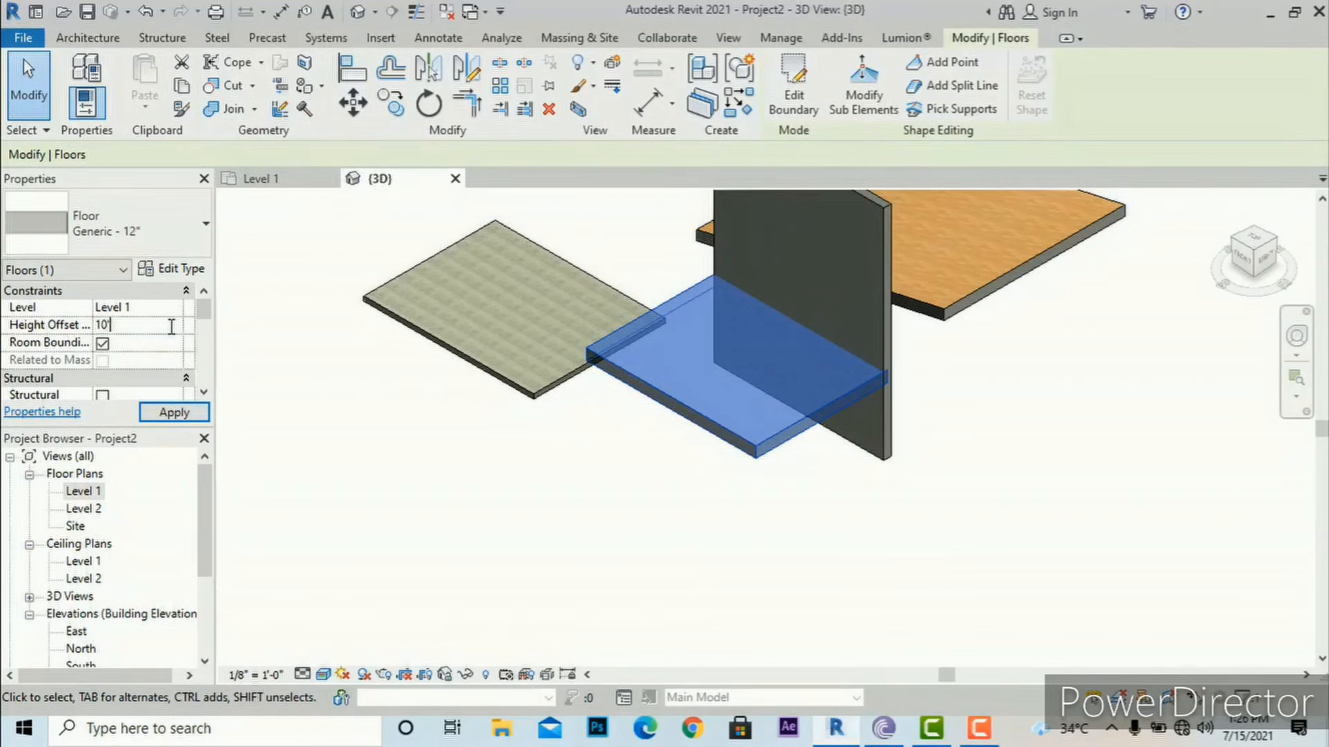
{"action": "type", "text": "10'"}
{"action": "left_click", "coordinate": [186, 412]}
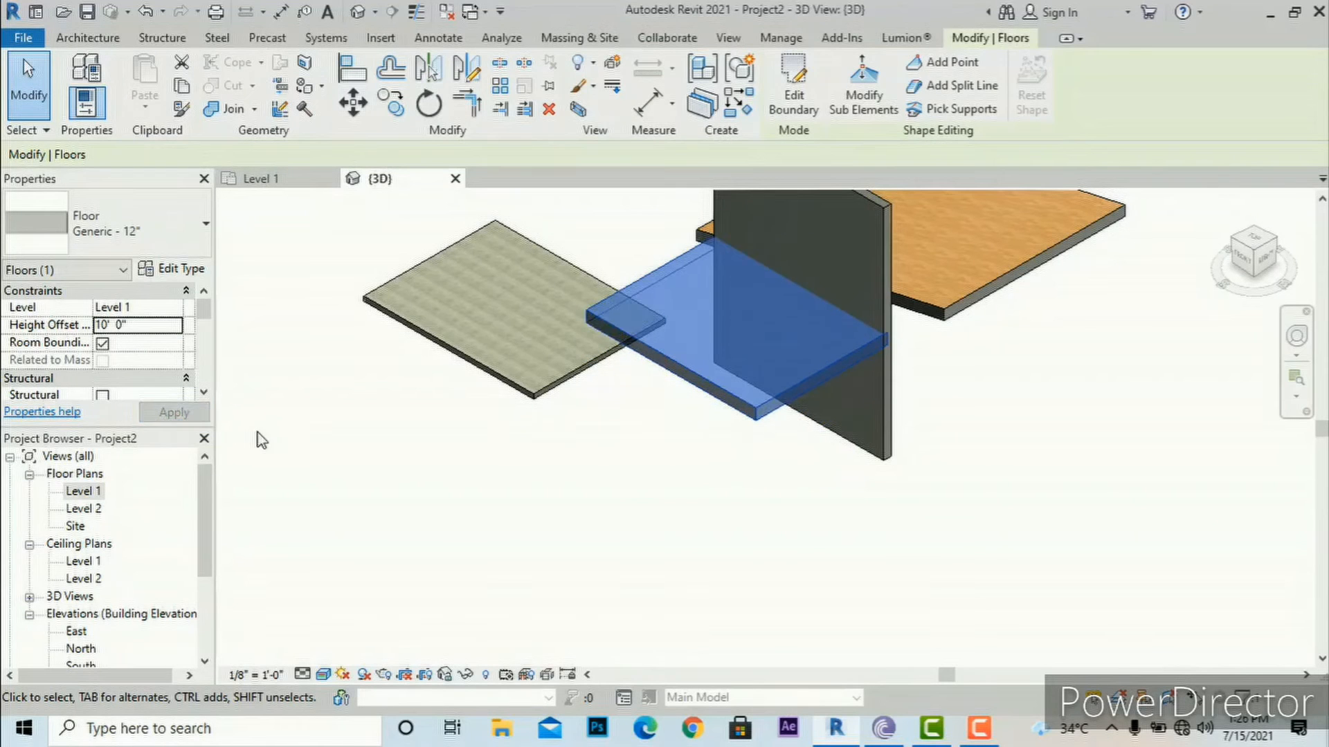
{"action": "left_click", "coordinate": [803, 514]}
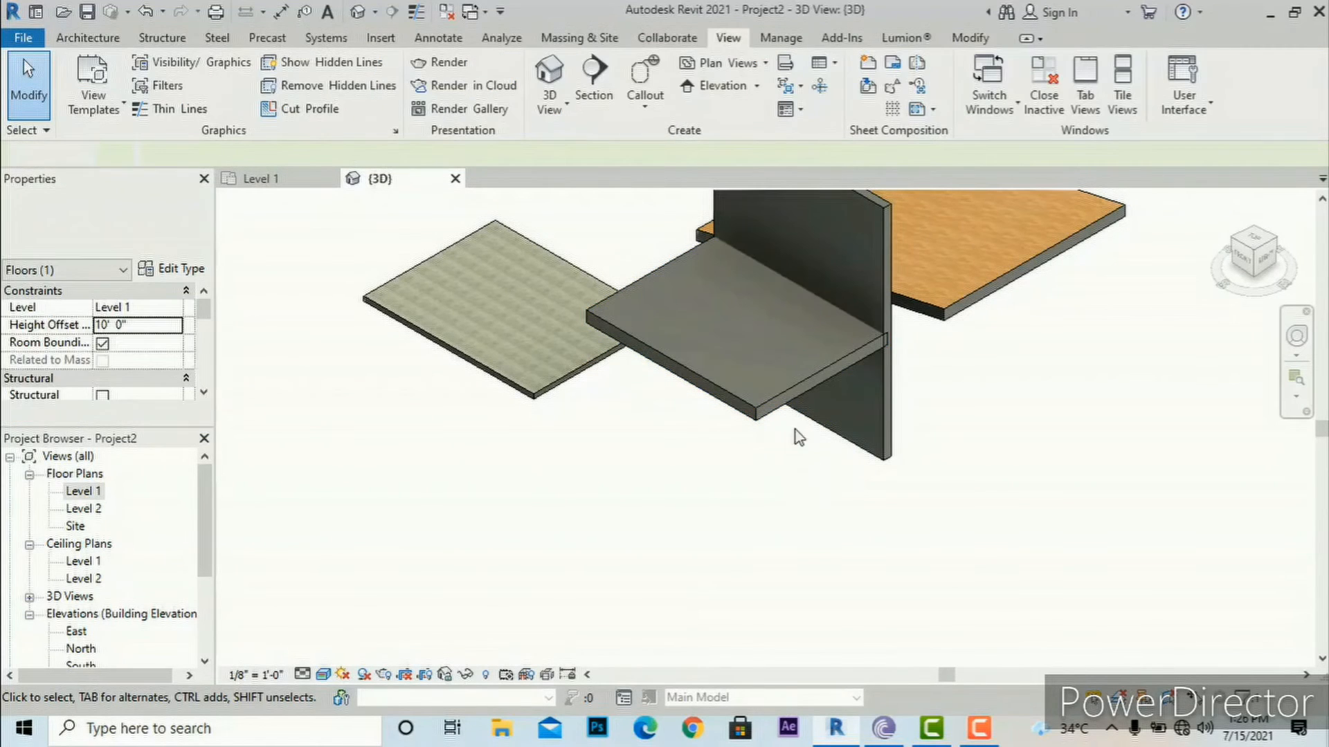
- Edit the Generic - 12" floor's boundary in the Level 1 plan and sketch a rectangular opening about 1'-6" by 8'-0" inside it
{"action": "left_click", "coordinate": [745, 397]}
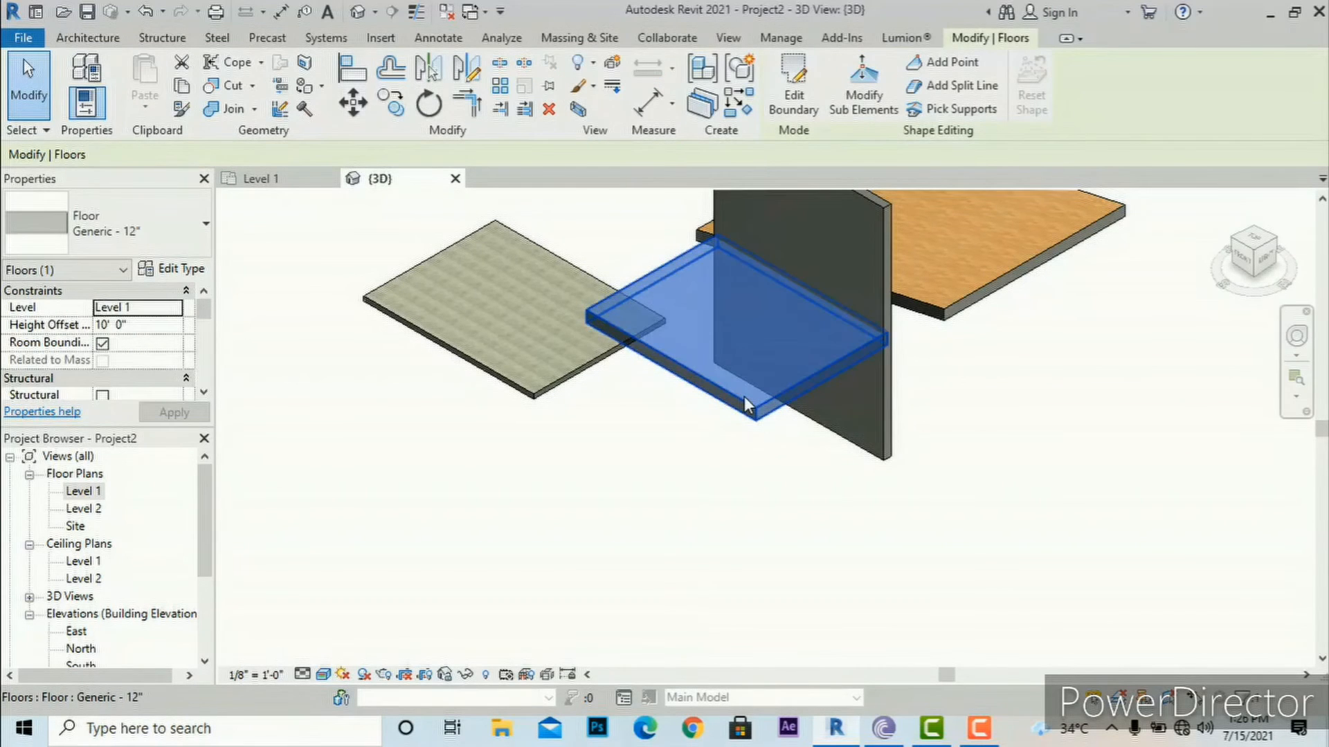
{"action": "right_click", "coordinate": [794, 112]}
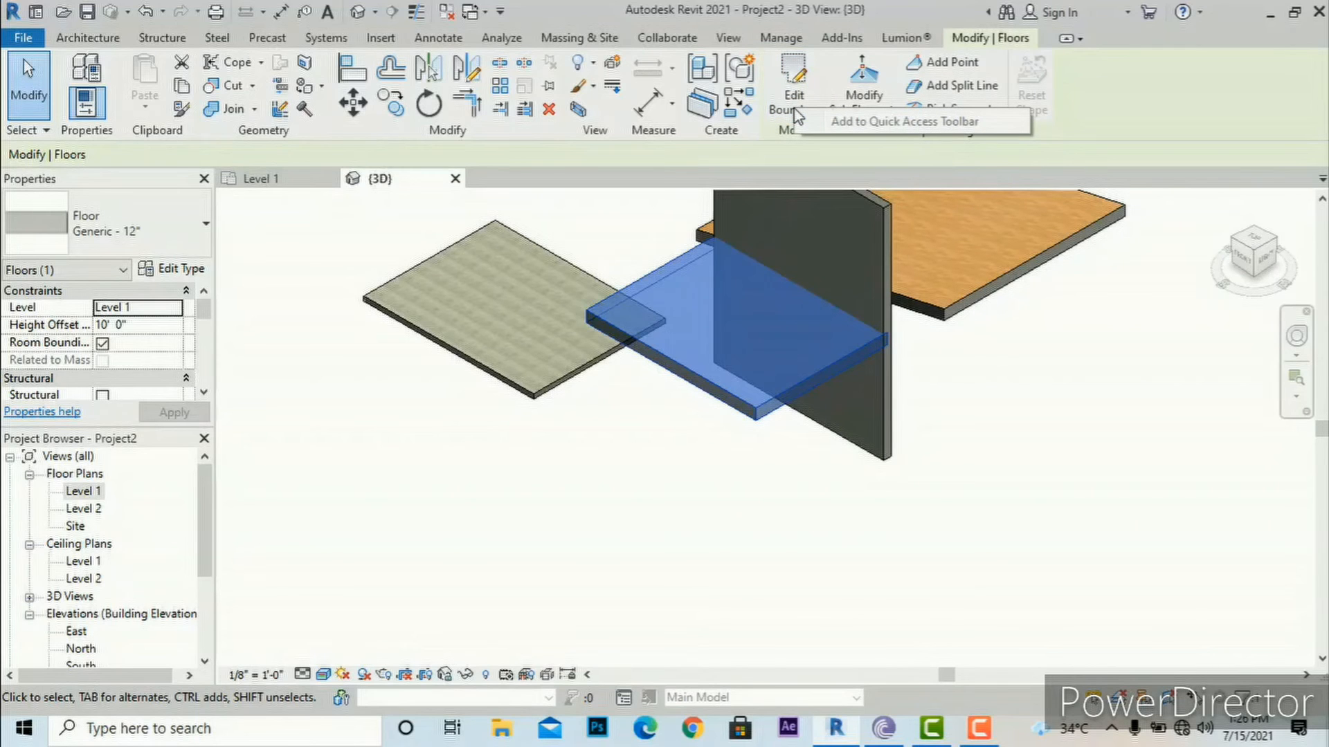
{"action": "left_click", "coordinate": [794, 109]}
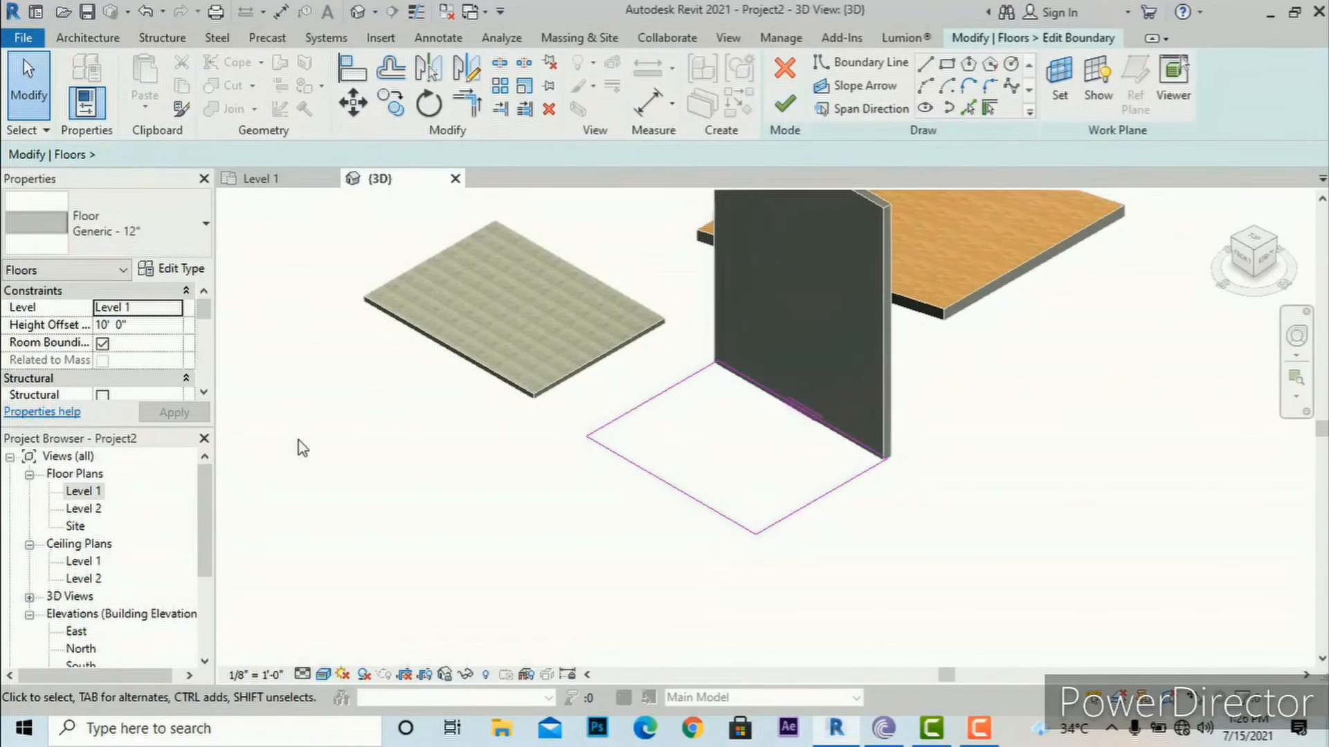
{"action": "double_click", "coordinate": [91, 493]}
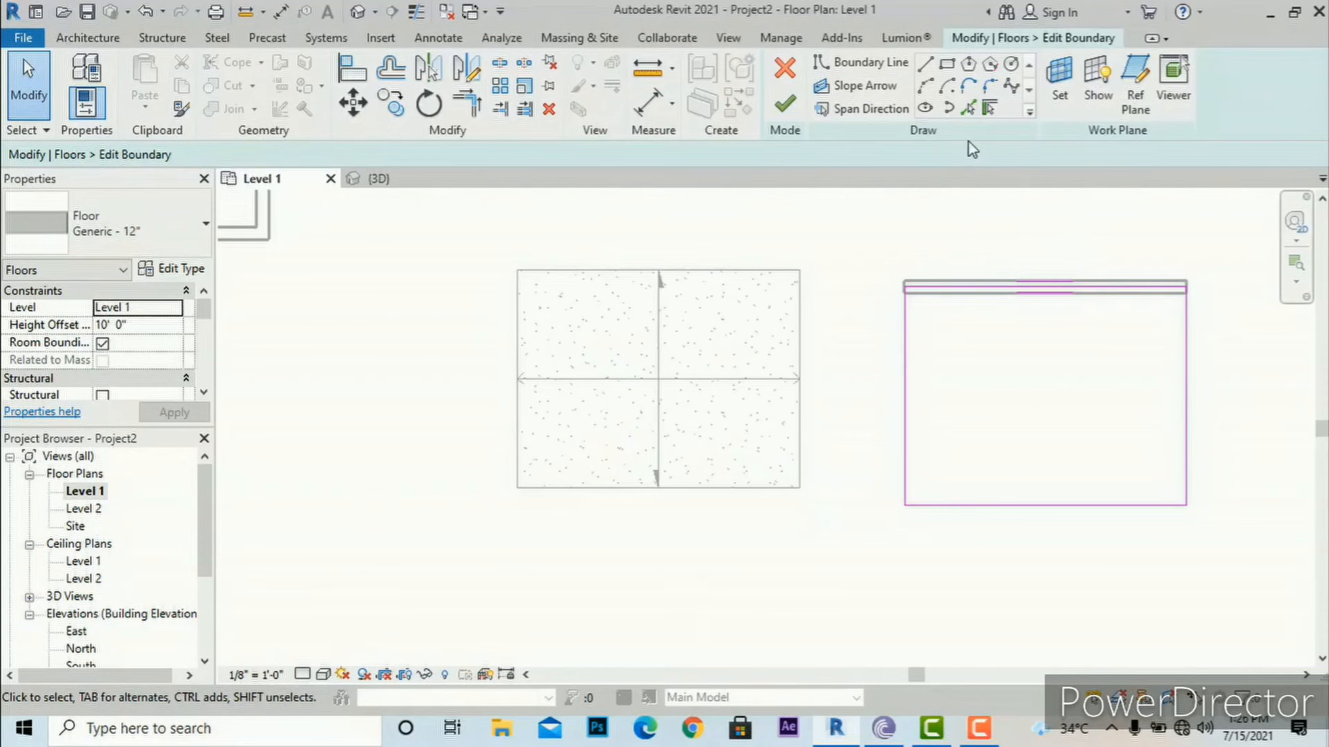
{"action": "left_click", "coordinate": [948, 66]}
{"action": "left_click", "coordinate": [927, 322]}
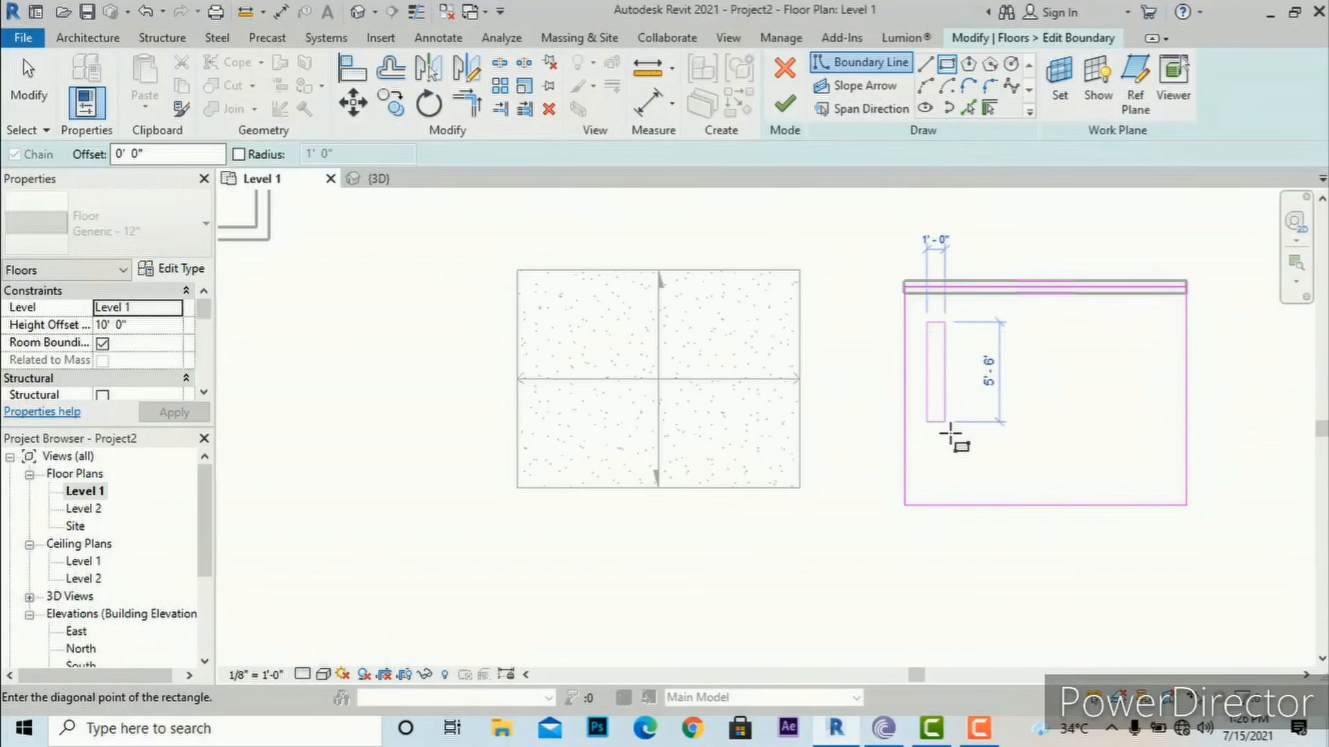
{"action": "left_click", "coordinate": [953, 469]}
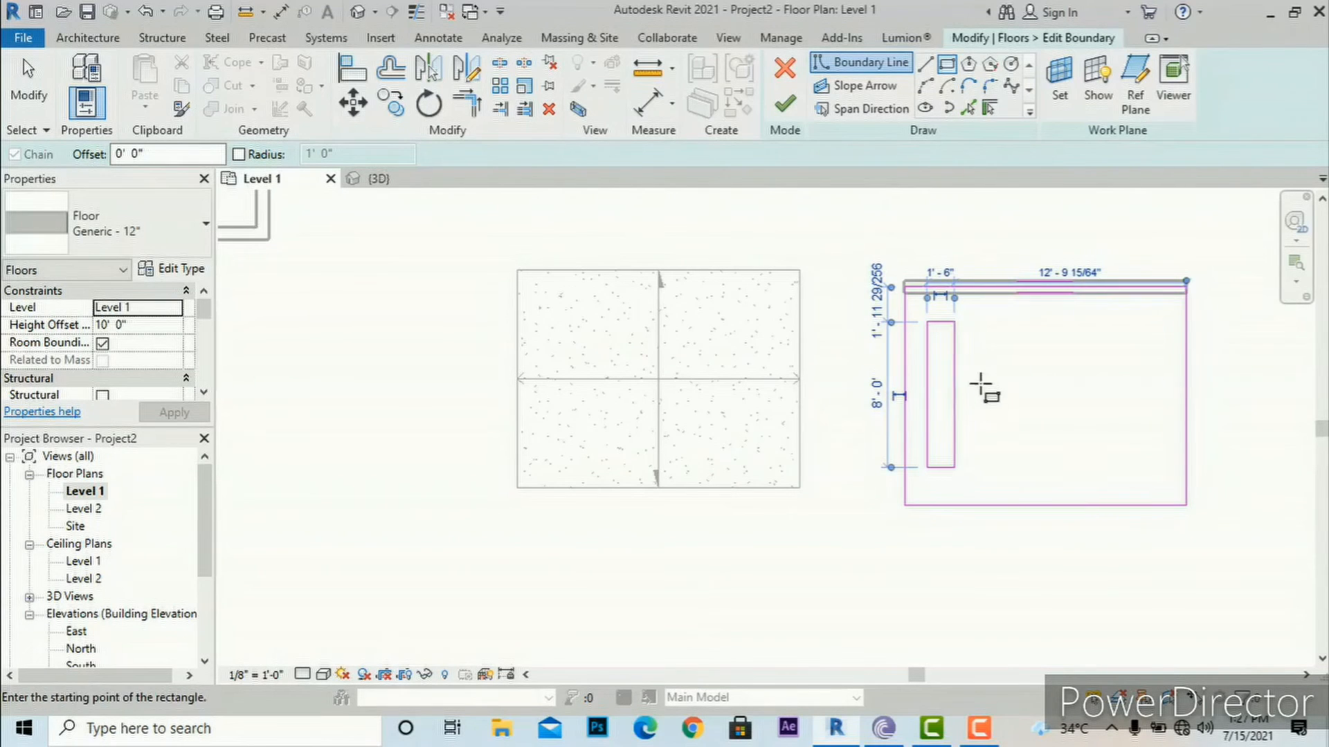
{"action": "key", "text": "Escape"}
{"action": "key", "text": "Escape"}
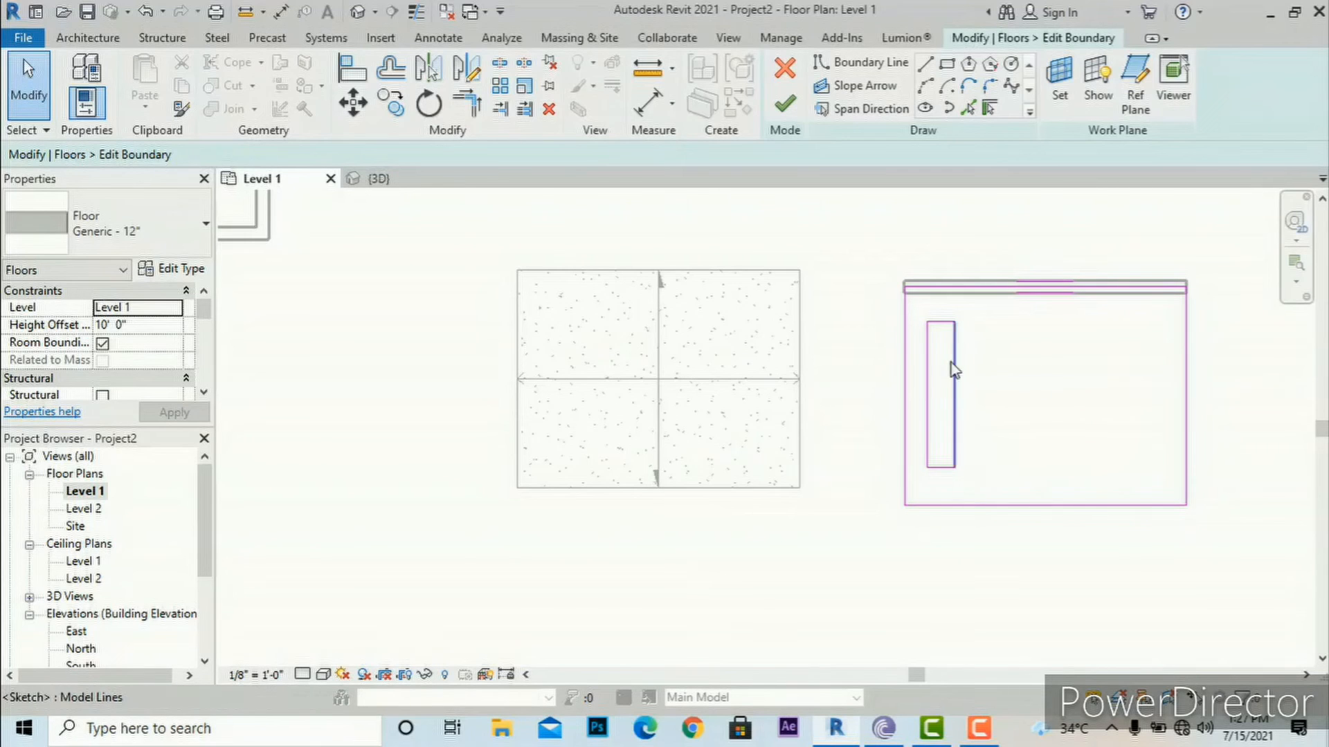
- Copy the rectangular opening sketch once, horizontally beside the original inside the floor boundary
{"action": "left_click_drag", "start_coordinate": [980, 476], "coordinate": [941, 439]}
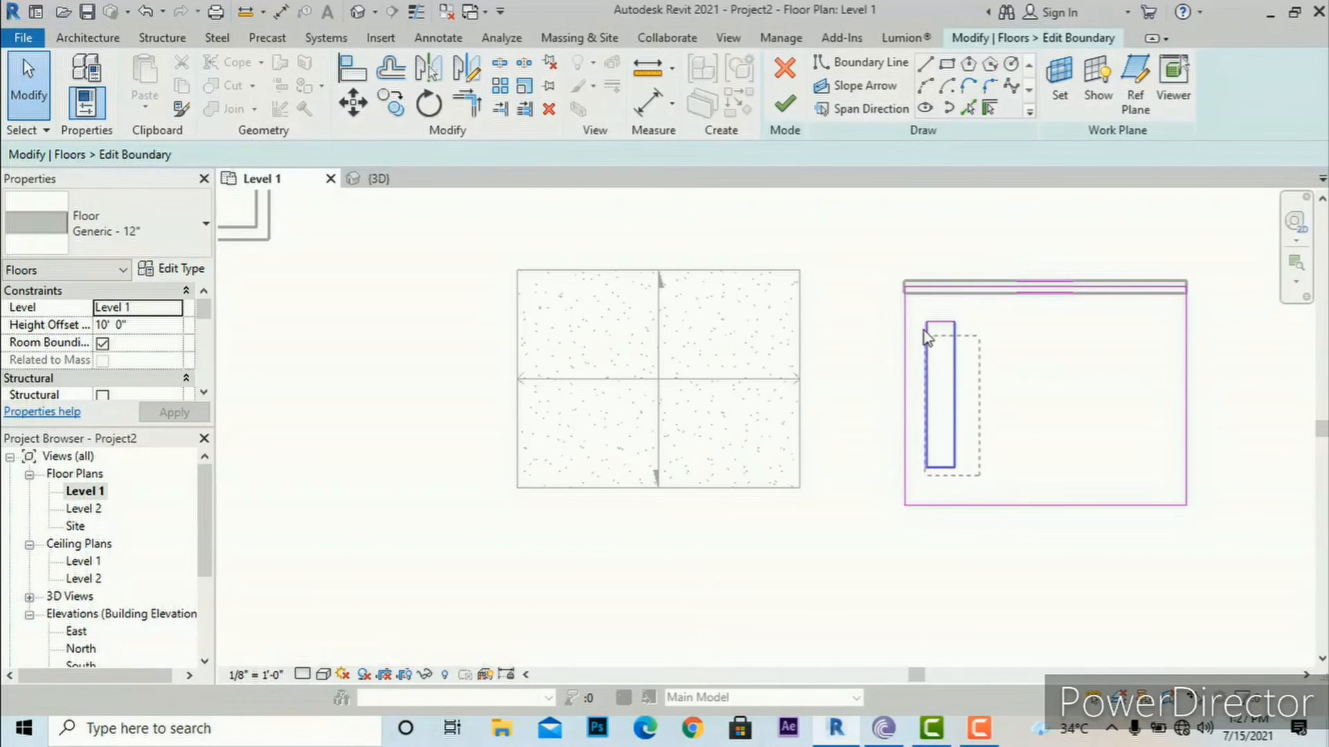
{"action": "left_click_drag", "start_coordinate": [928, 337], "coordinate": [925, 317]}
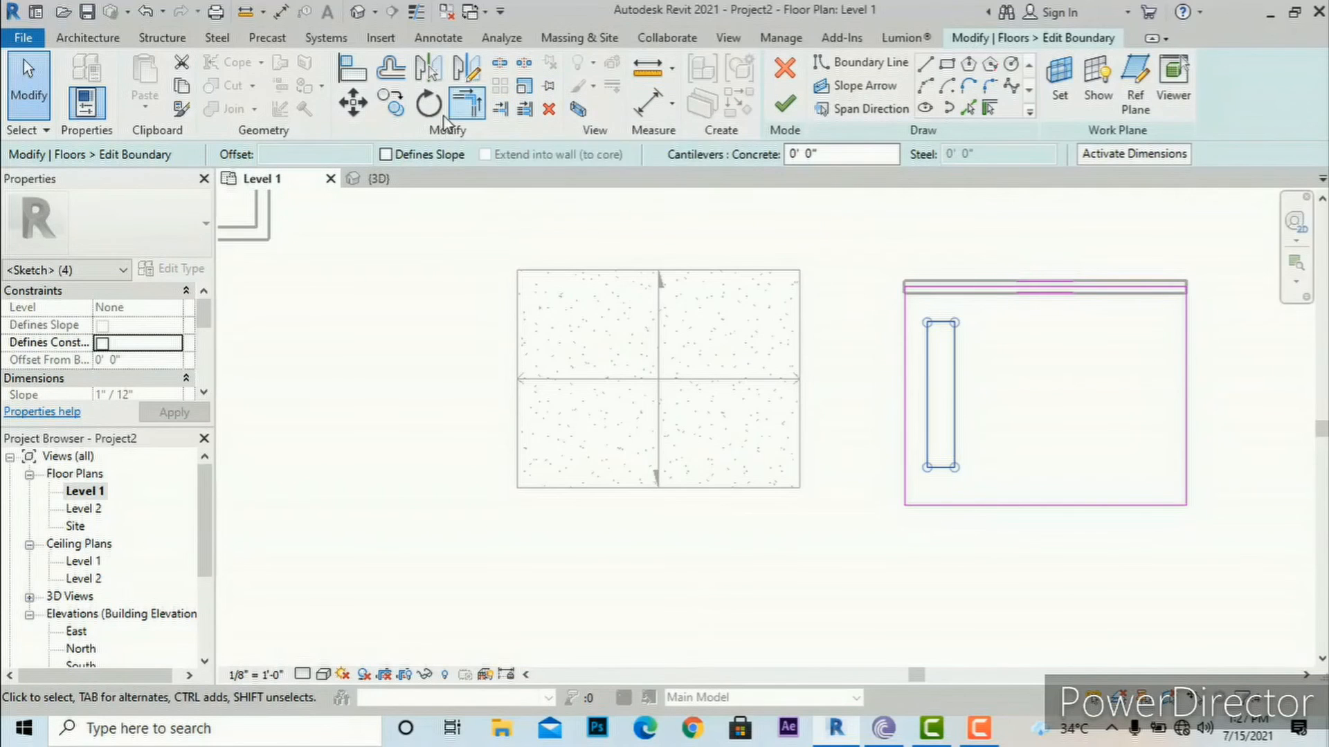
{"action": "left_click", "coordinate": [391, 104]}
{"action": "left_click", "coordinate": [927, 468]}
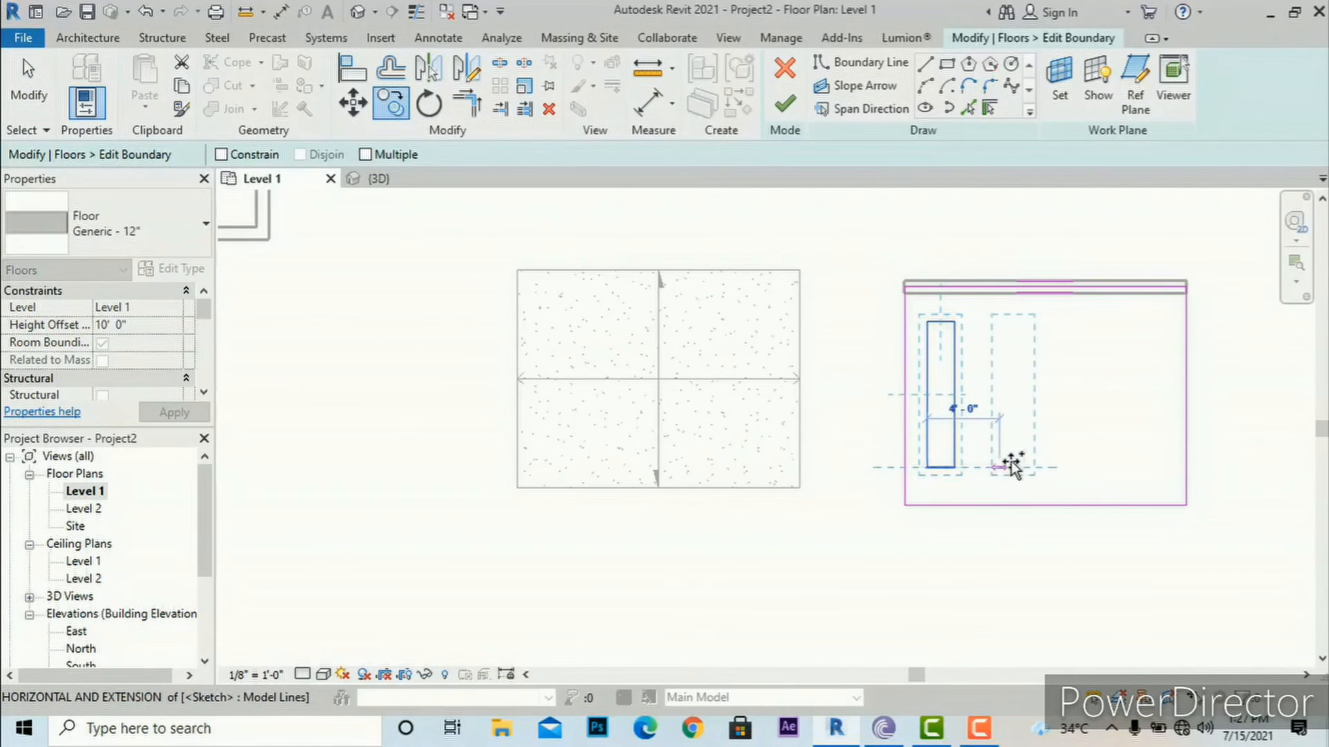
{"action": "left_click", "coordinate": [982, 468]}
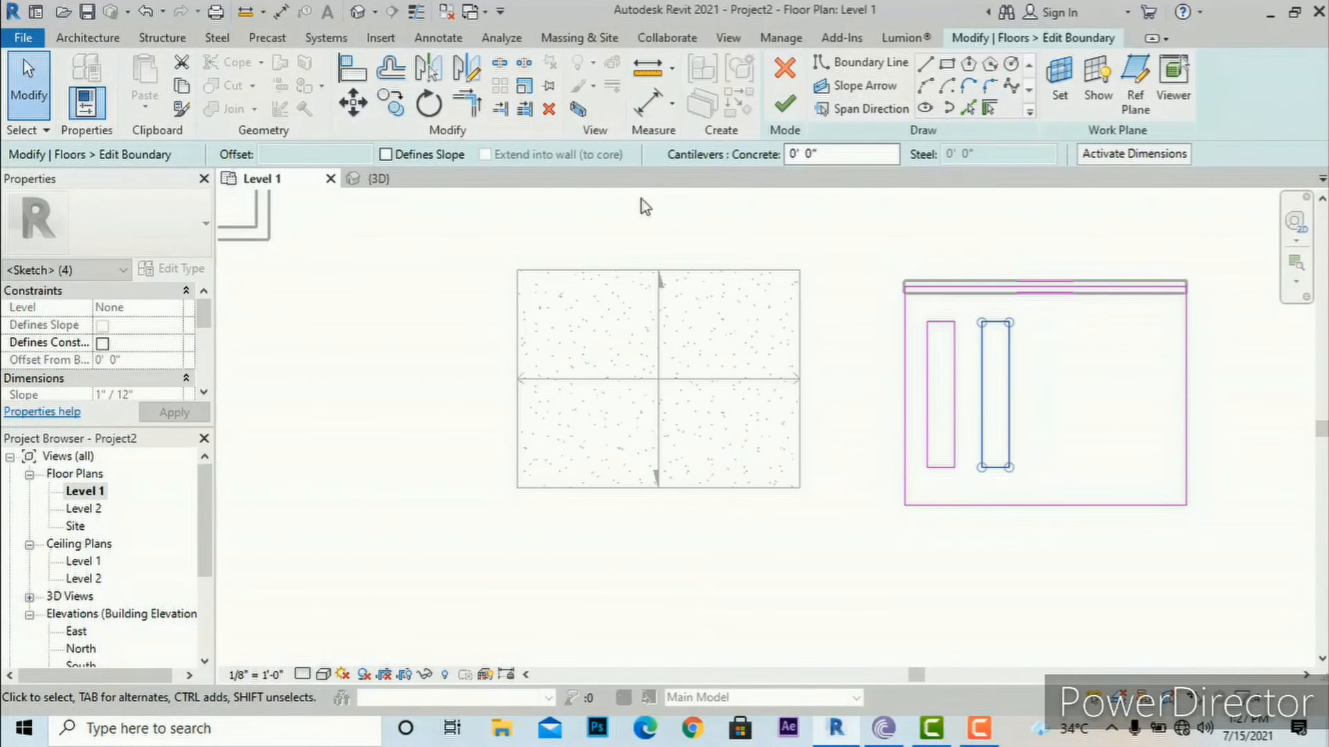
- Use multiple copy to add three more rectangular openings spaced about 3'-0" across the floor, and finish the boundary edit
{"action": "left_click", "coordinate": [391, 104]}
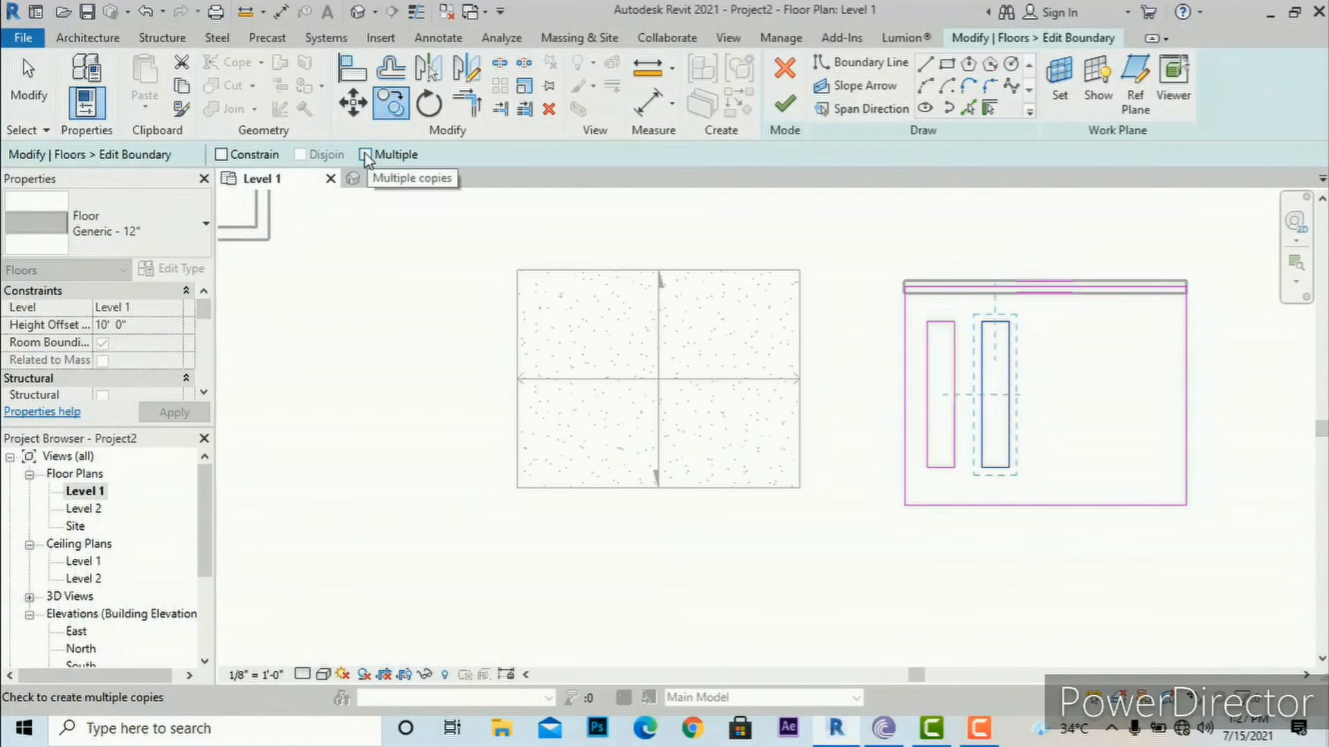
{"action": "left_click", "coordinate": [365, 154]}
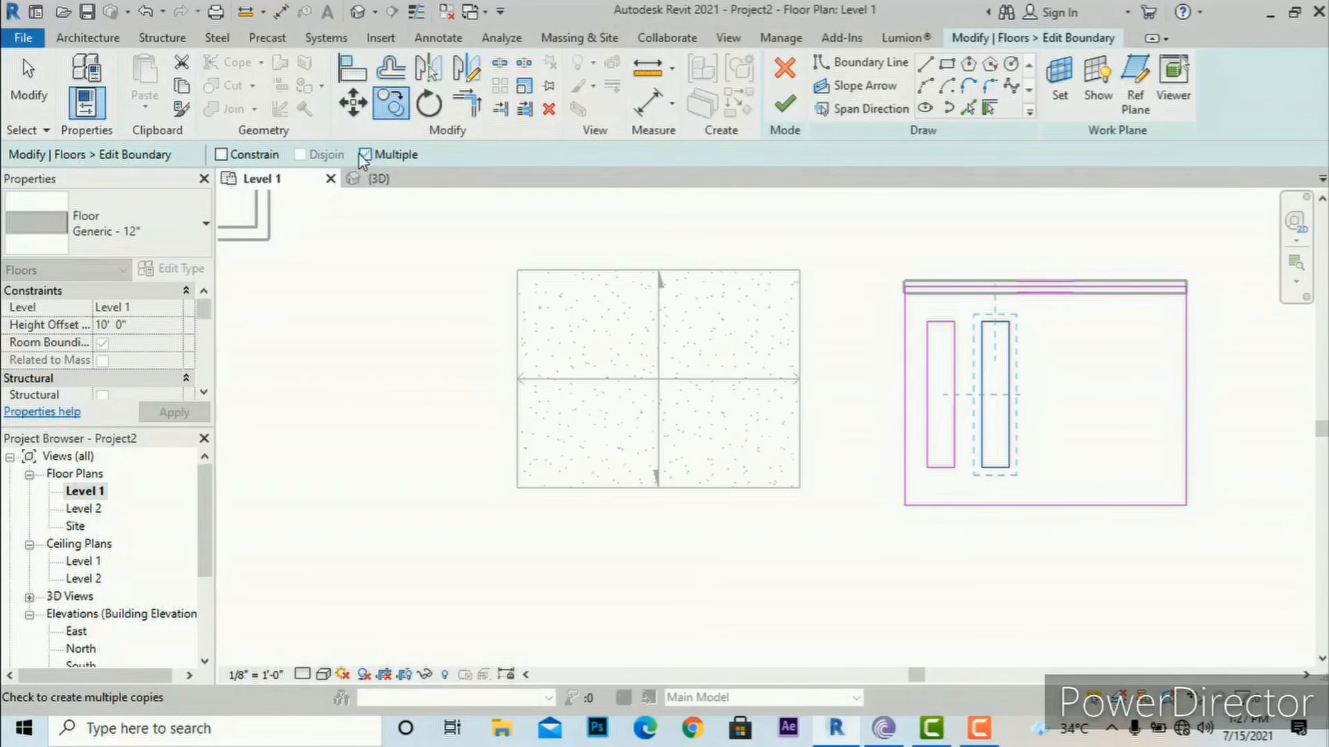
{"action": "left_click", "coordinate": [981, 469]}
{"action": "left_click", "coordinate": [1035, 469]}
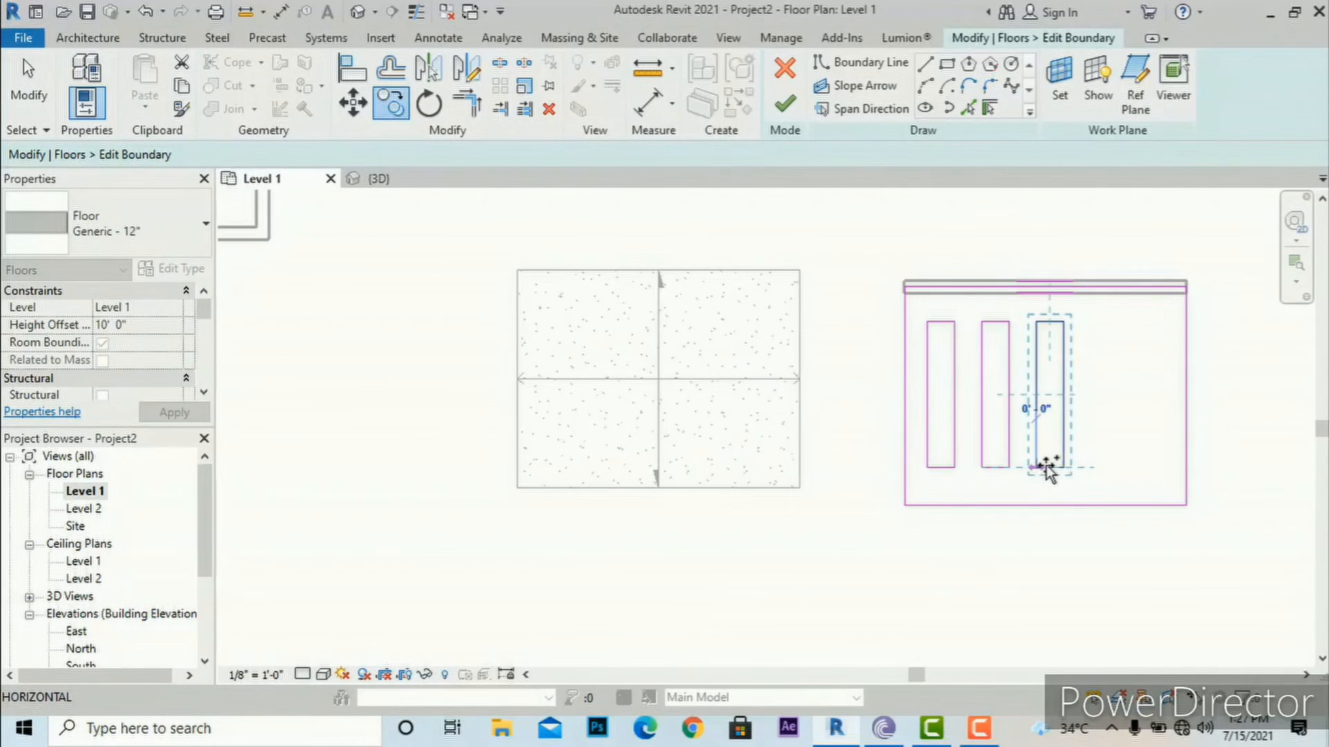
{"action": "left_click", "coordinate": [1101, 467]}
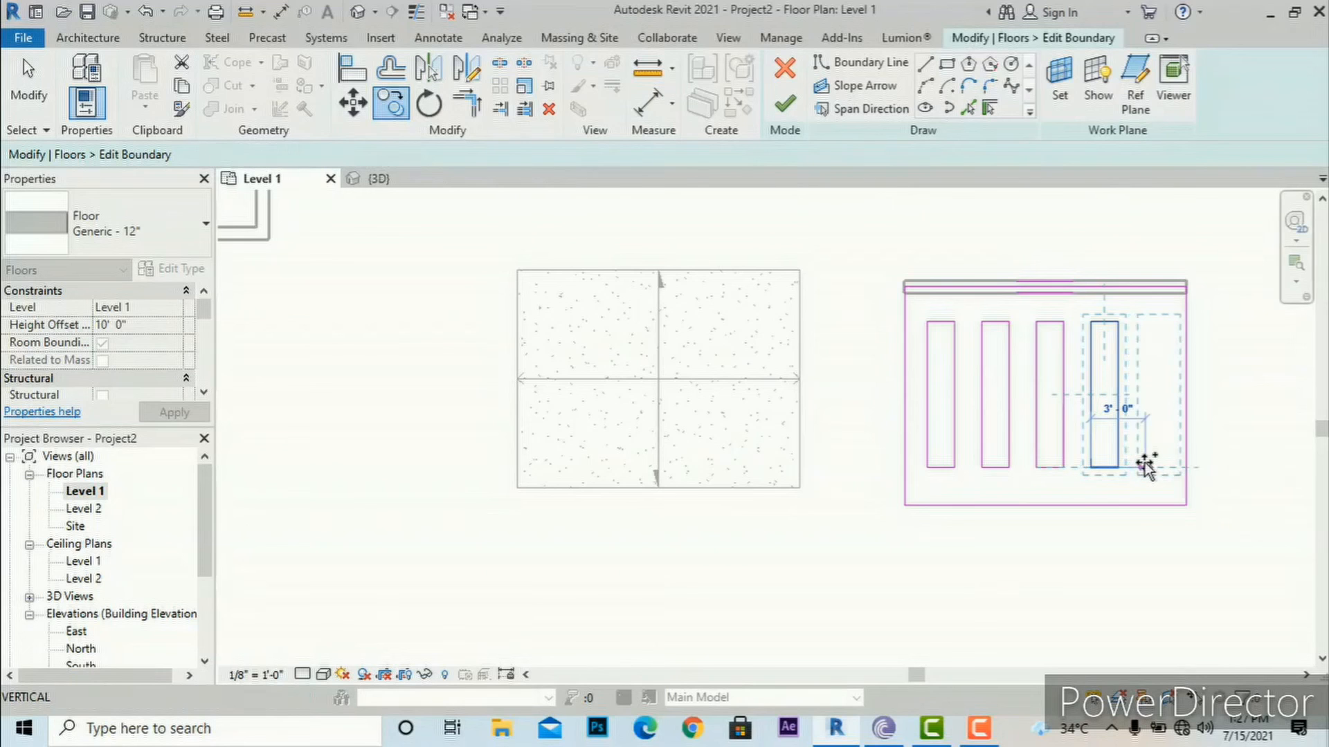
{"action": "left_click", "coordinate": [1147, 467]}
{"action": "key", "text": "Escape"}
{"action": "key", "text": "Escape"}
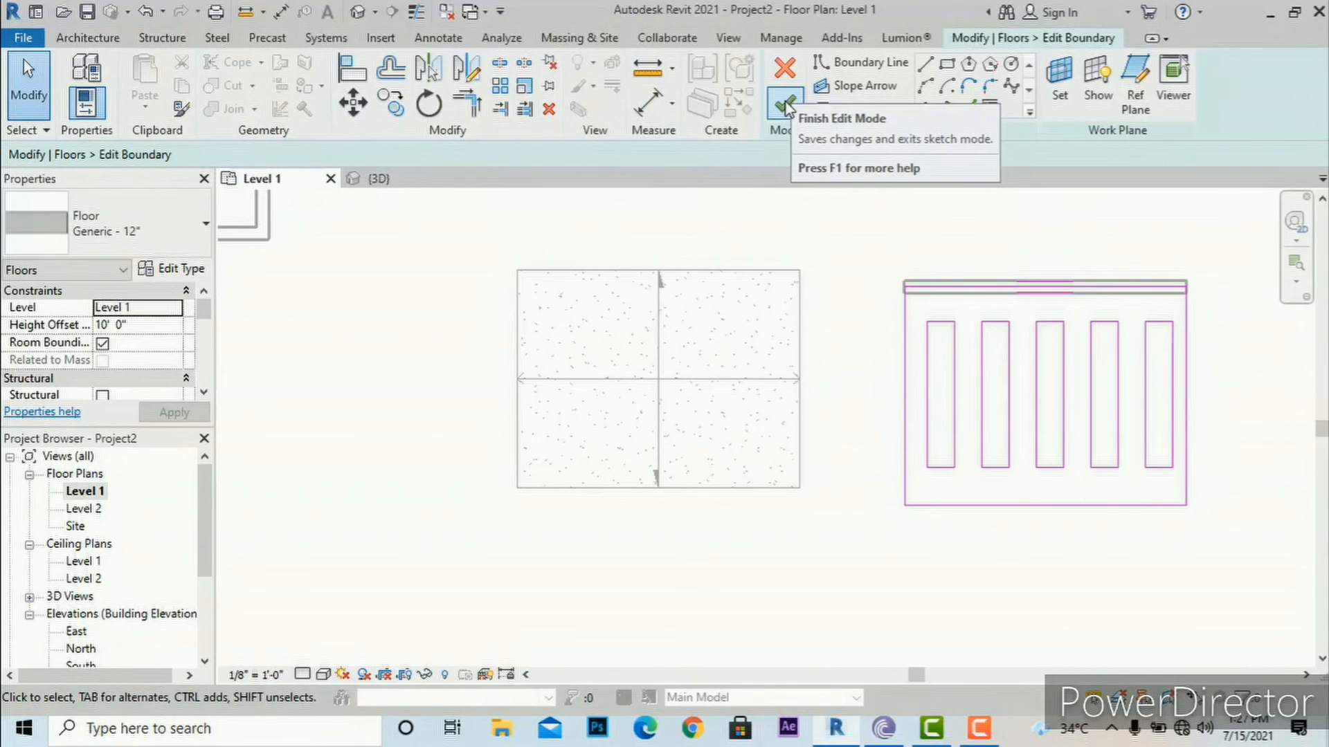
{"action": "left_click", "coordinate": [785, 105]}
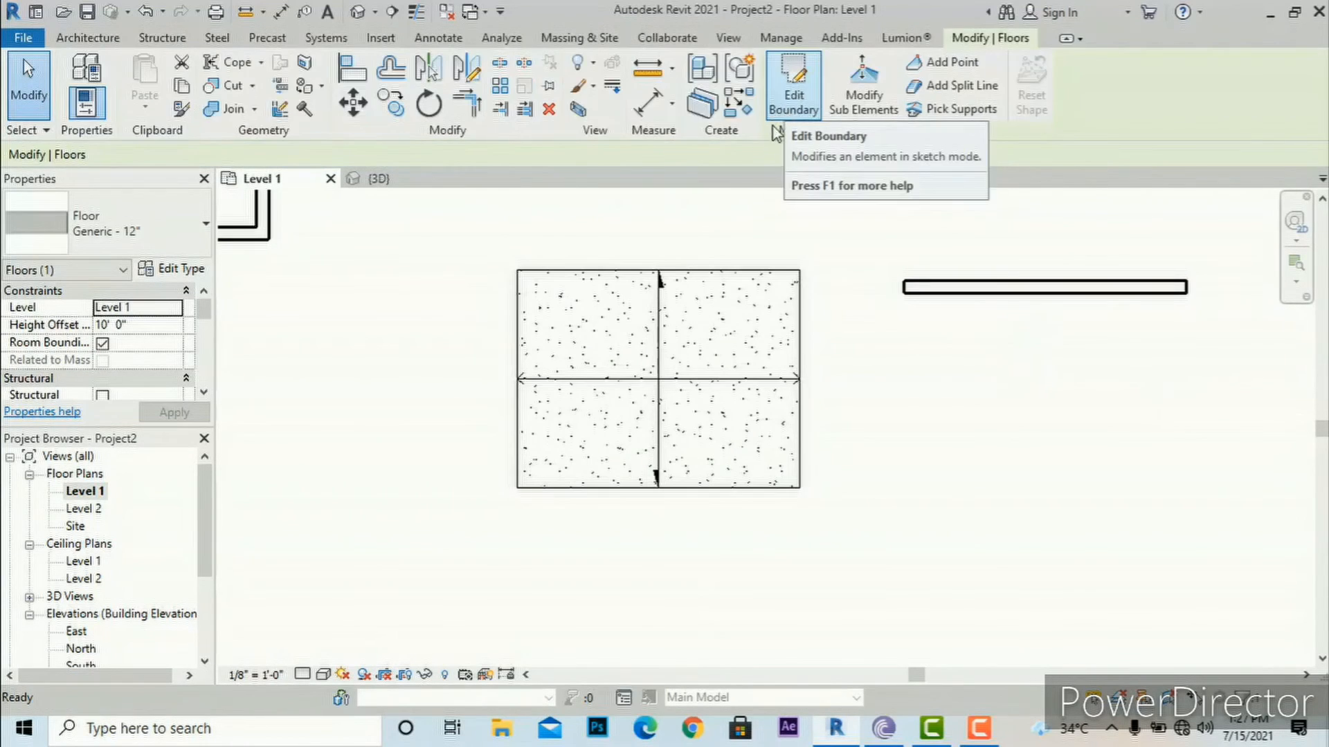
- View the floor with its rectangular openings in the 3D view with nothing selected
{"action": "left_click", "coordinate": [728, 38]}
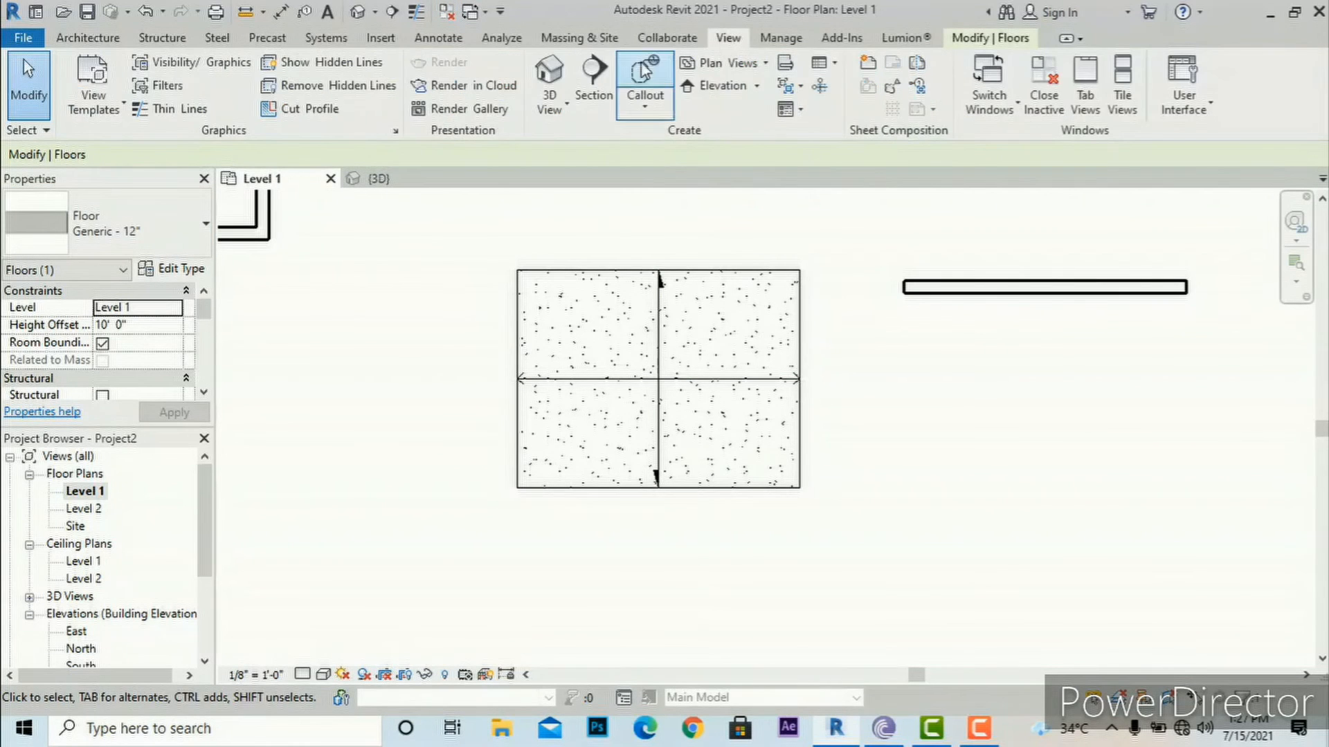
{"action": "left_click", "coordinate": [557, 80]}
{"action": "key", "text": "Escape"}
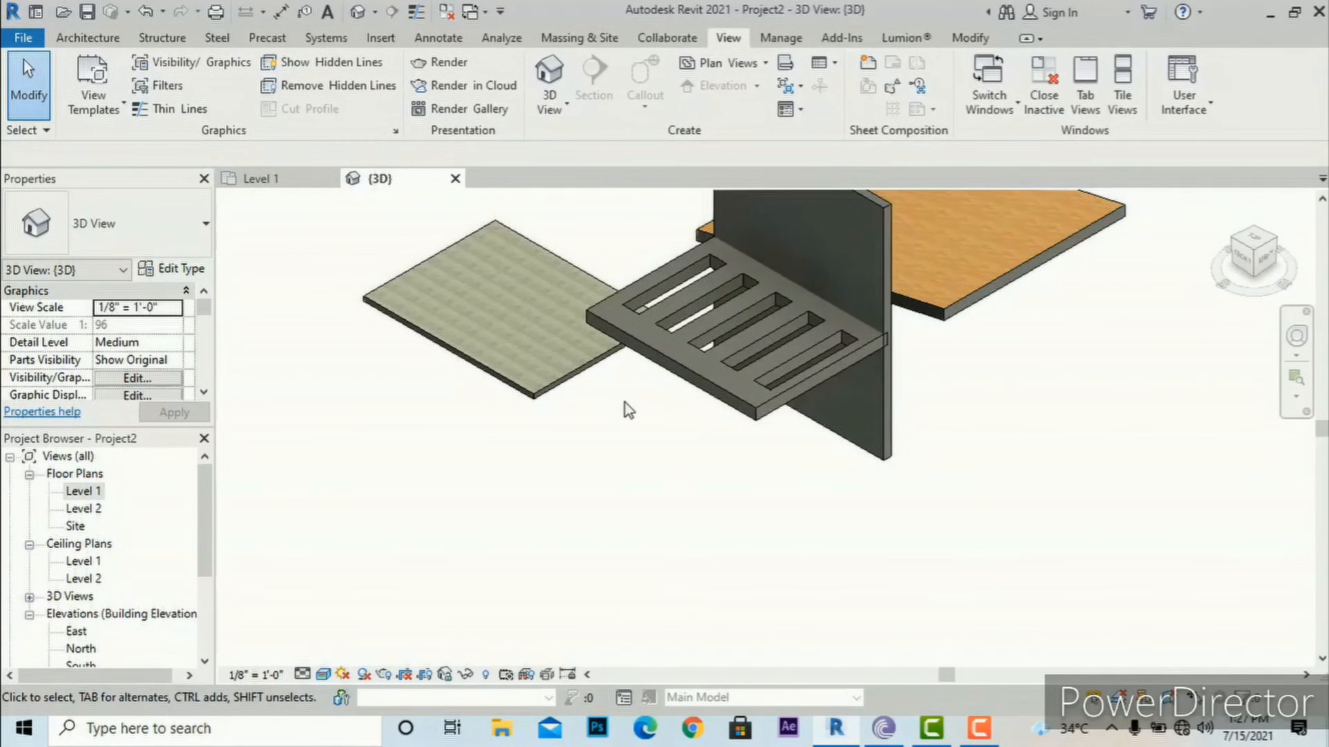
{"action": "scroll", "coordinate": [650, 450], "scroll_direction": "down", "scroll_amount": 2}
{"action": "scroll", "coordinate": [787, 339], "scroll_direction": "up", "scroll_amount": 2}
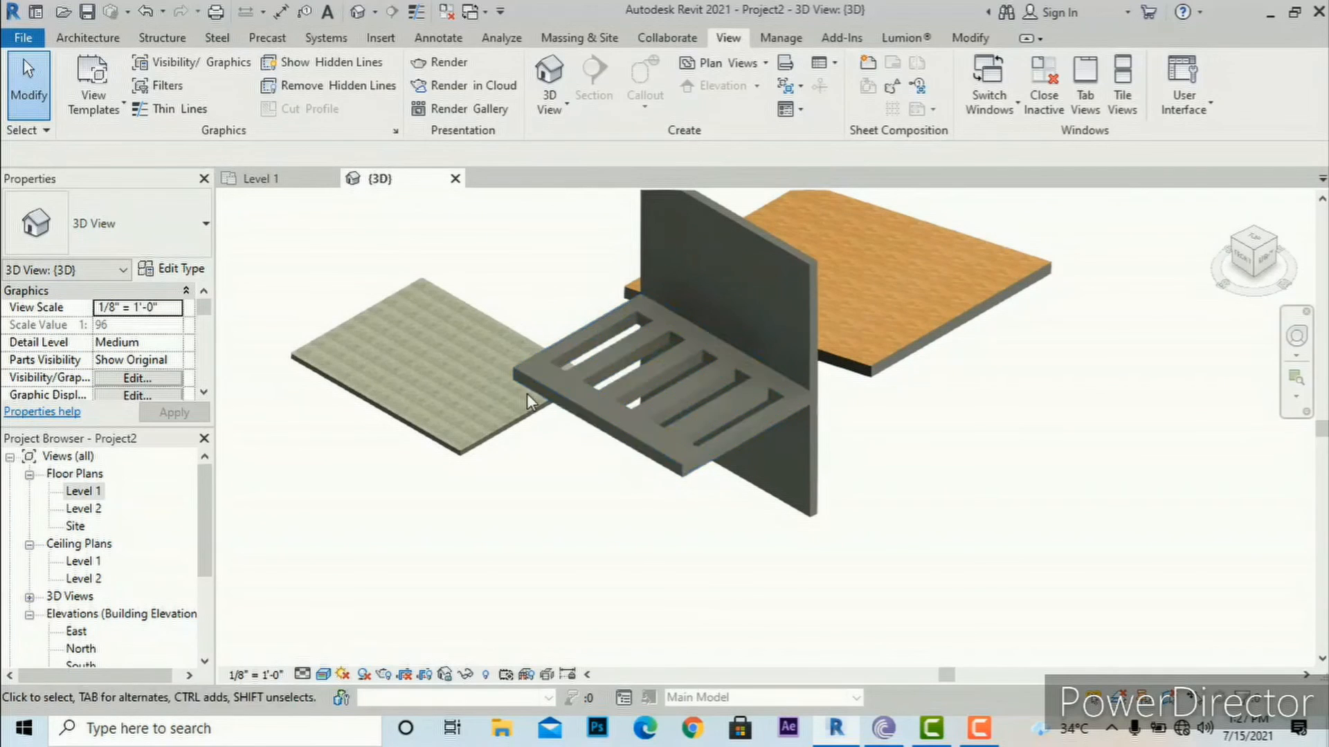
- Duplicate the slotted floor's type under the name Generic - 12" 2
{"action": "left_click", "coordinate": [642, 450]}
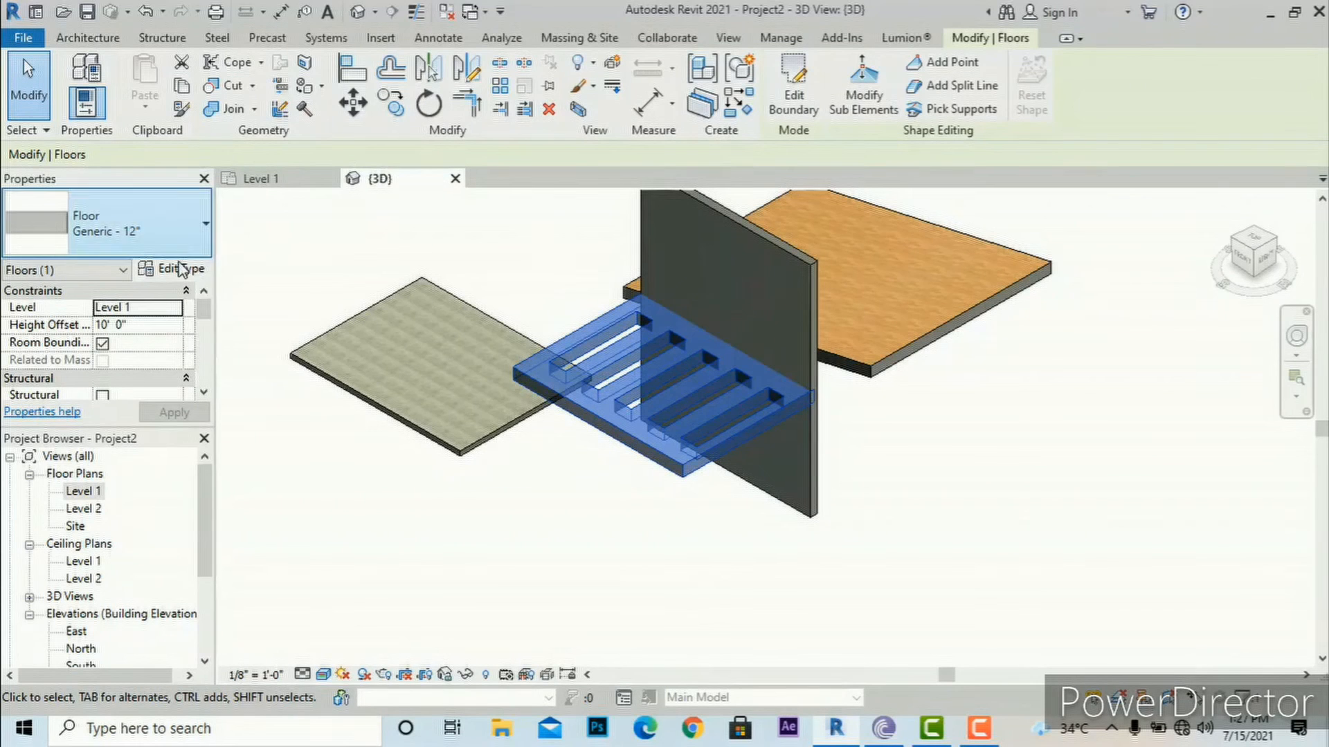
{"action": "left_click", "coordinate": [181, 270]}
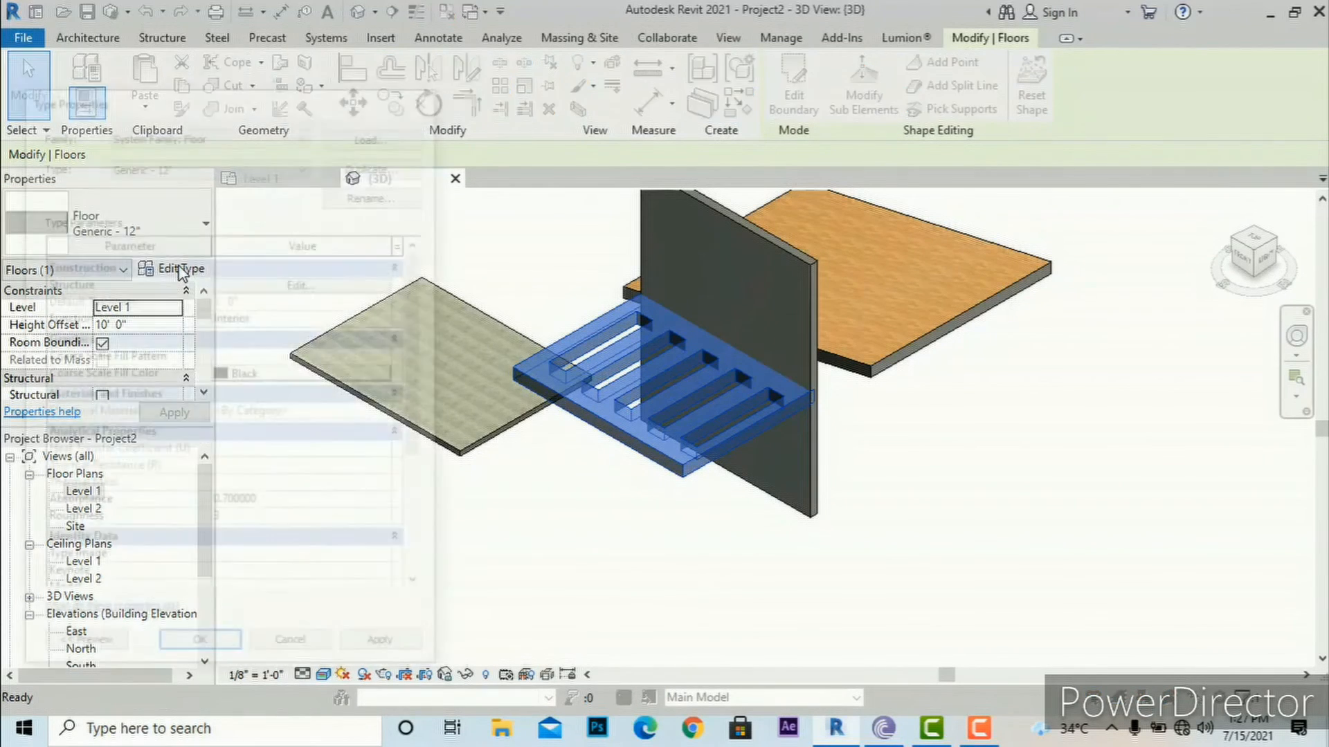
{"action": "left_click", "coordinate": [374, 163]}
{"action": "left_click", "coordinate": [257, 429]}
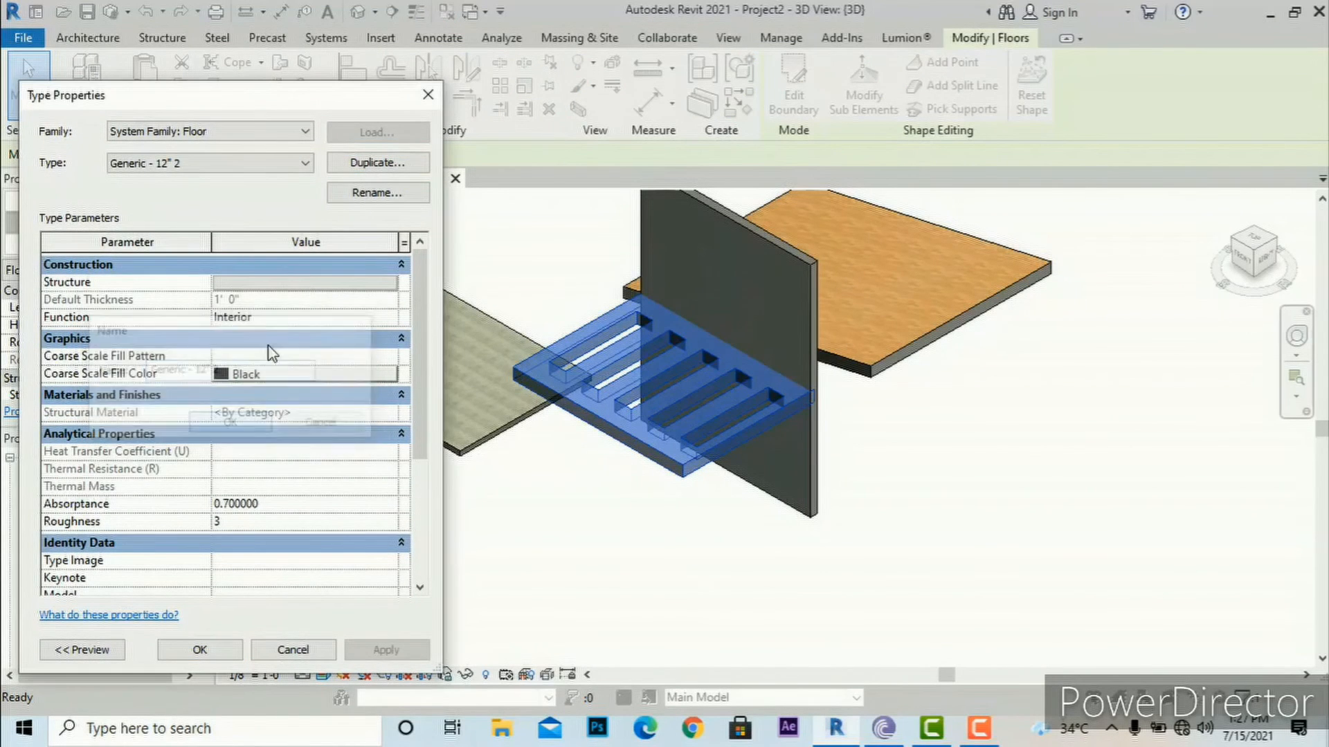
- Open the structure of the Generic - 12" 2 type and create a new material for its structure layer
{"action": "left_click", "coordinate": [298, 283]}
{"action": "left_click", "coordinate": [194, 324]}
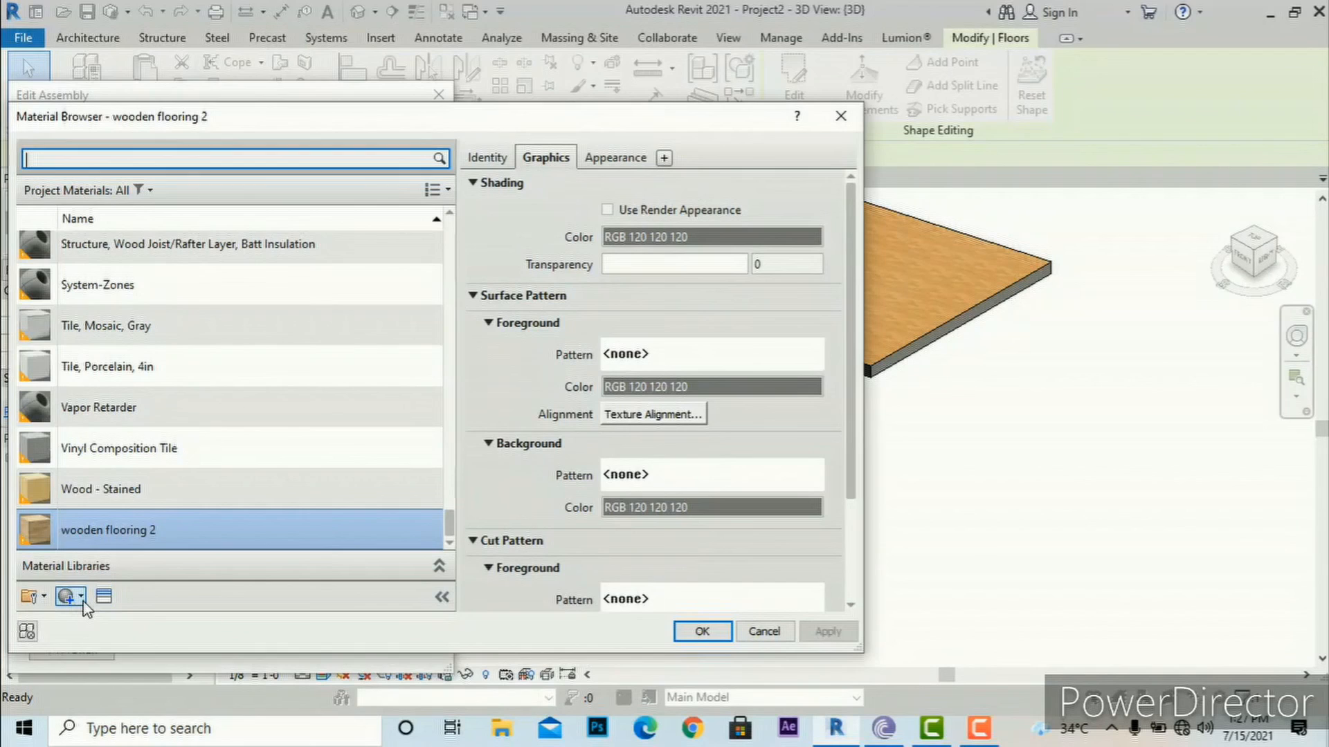
{"action": "left_click", "coordinate": [81, 597]}
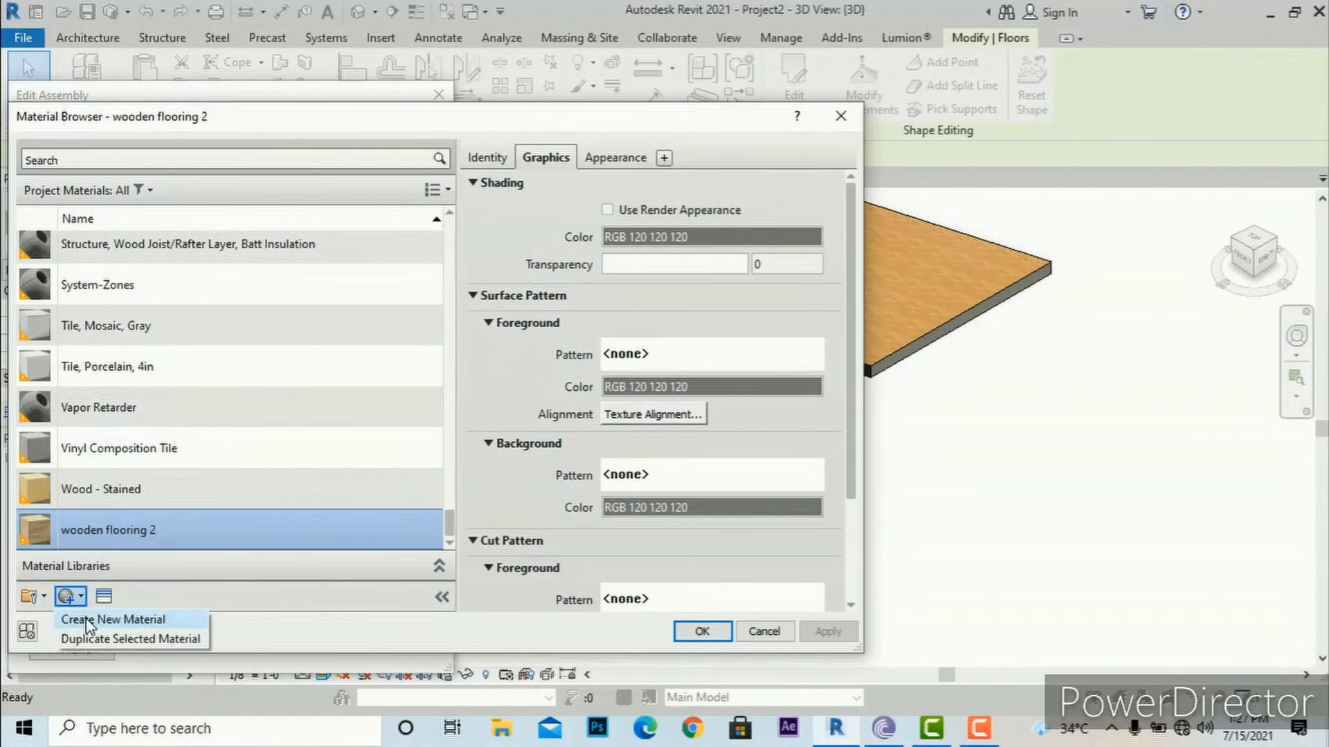
{"action": "left_click", "coordinate": [104, 699]}
- Give the new material the 1in Square - Ivory appearance, assign it to the structure layer, and accept the type changes
{"action": "left_click", "coordinate": [103, 596]}
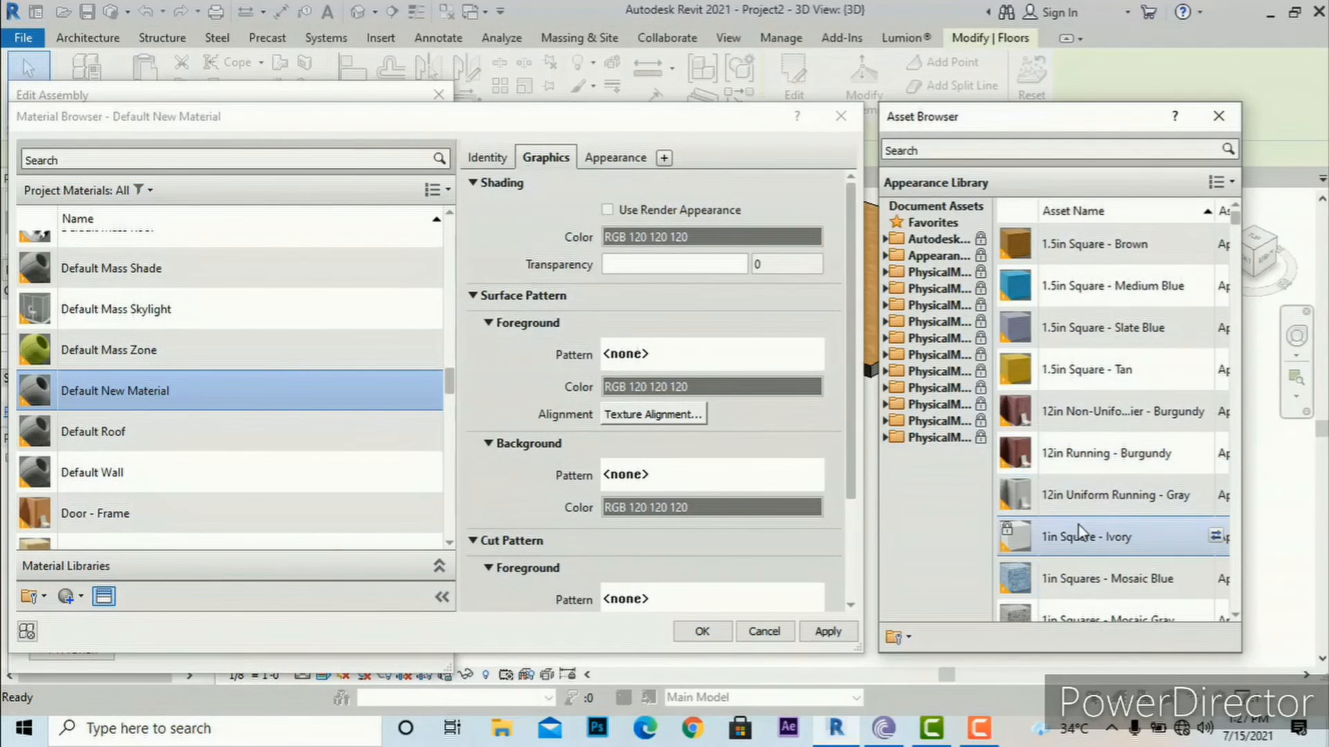
{"action": "double_click", "coordinate": [1084, 552]}
{"action": "left_click", "coordinate": [1219, 115]}
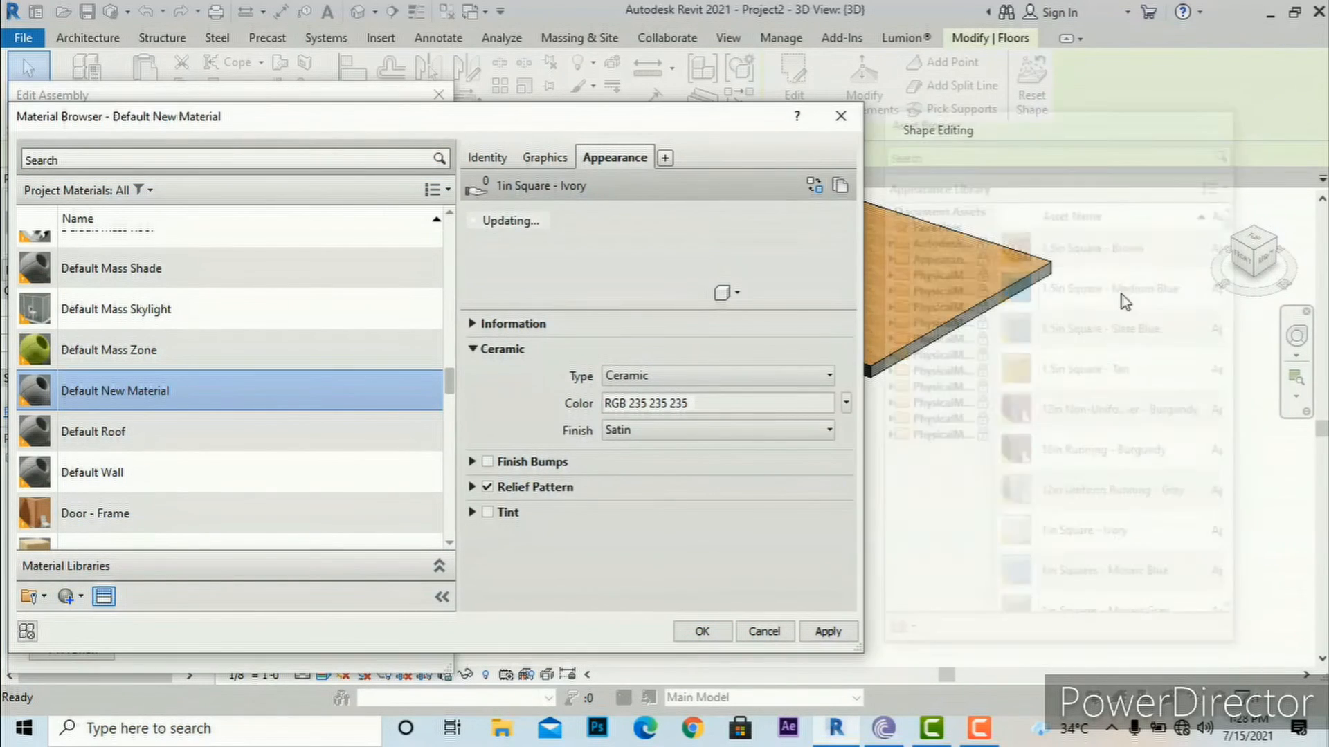
{"action": "left_click", "coordinate": [828, 631]}
{"action": "left_click", "coordinate": [702, 631]}
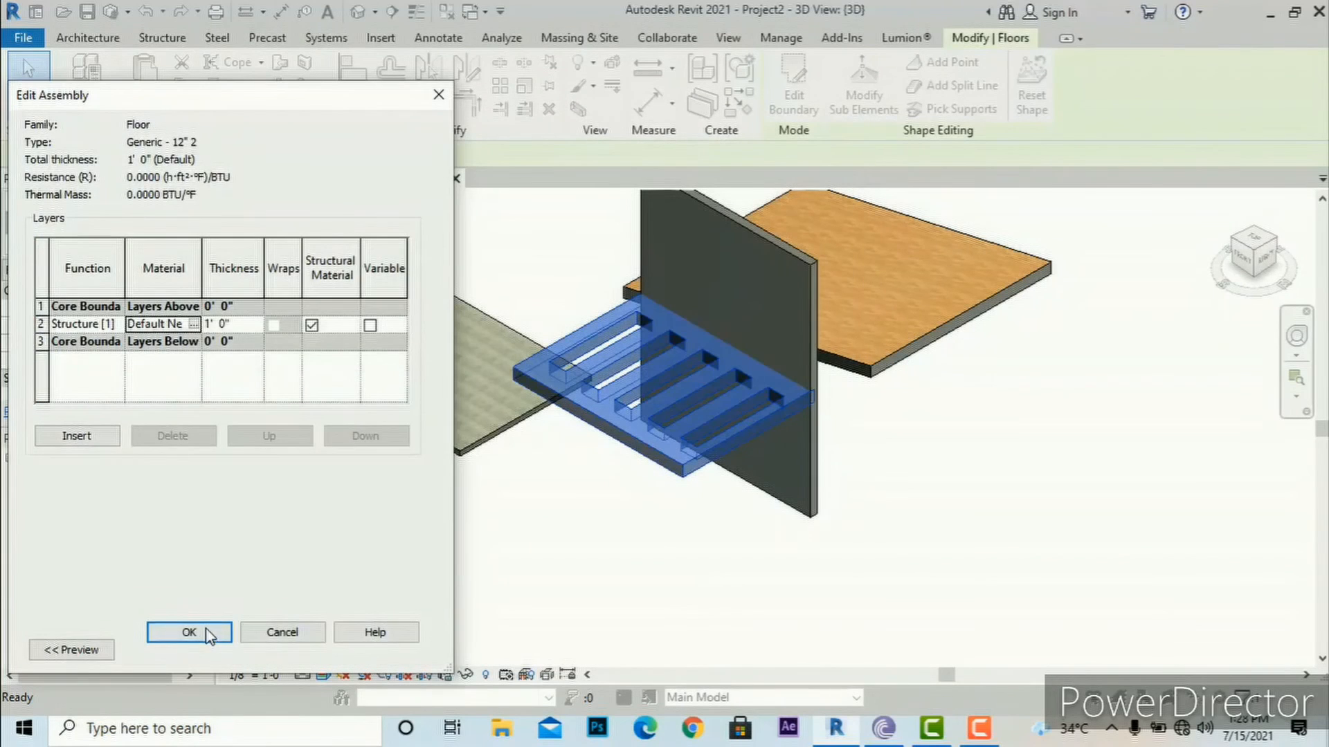
{"action": "left_click", "coordinate": [197, 633]}
{"action": "left_click", "coordinate": [200, 648]}
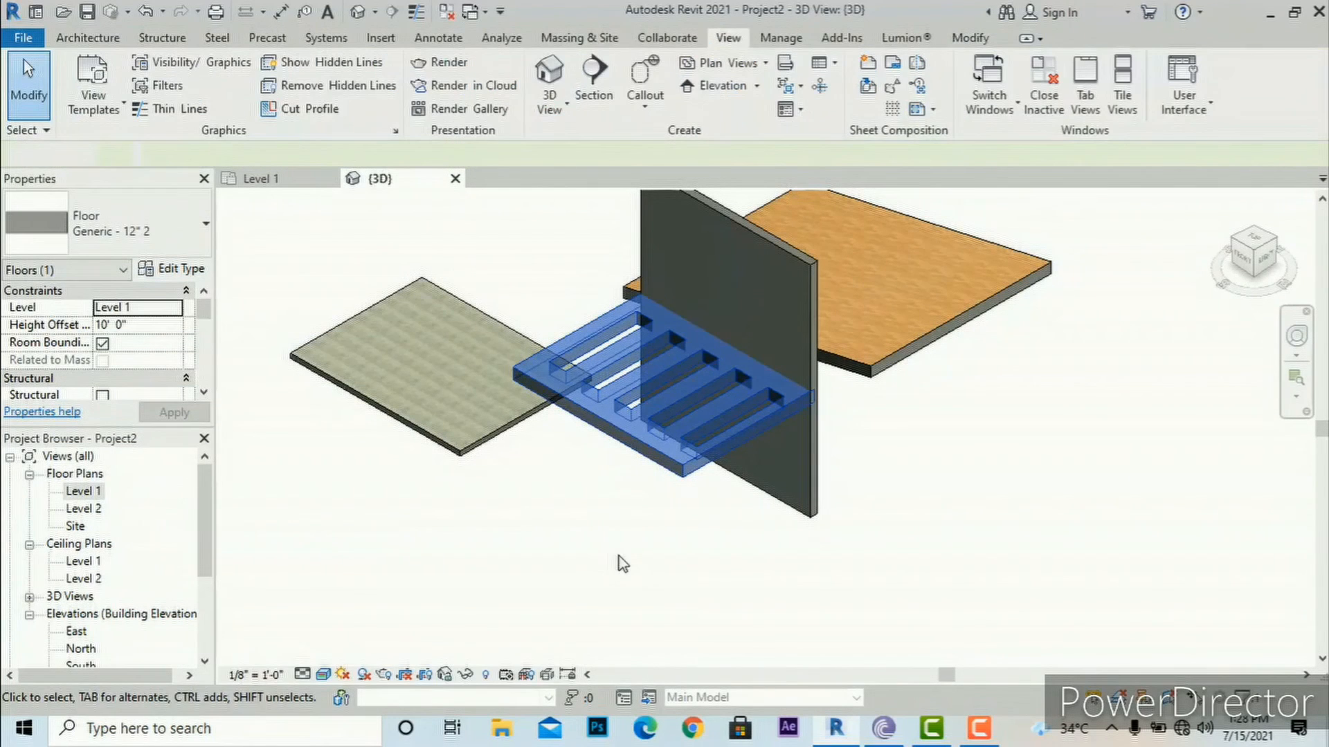
{"action": "left_click", "coordinate": [638, 564]}
- Examine the slotted floor with its new material, along with the neighbouring wall and floors in the 3D view
{"action": "scroll", "coordinate": [661, 464], "scroll_direction": "up", "scroll_amount": 3}
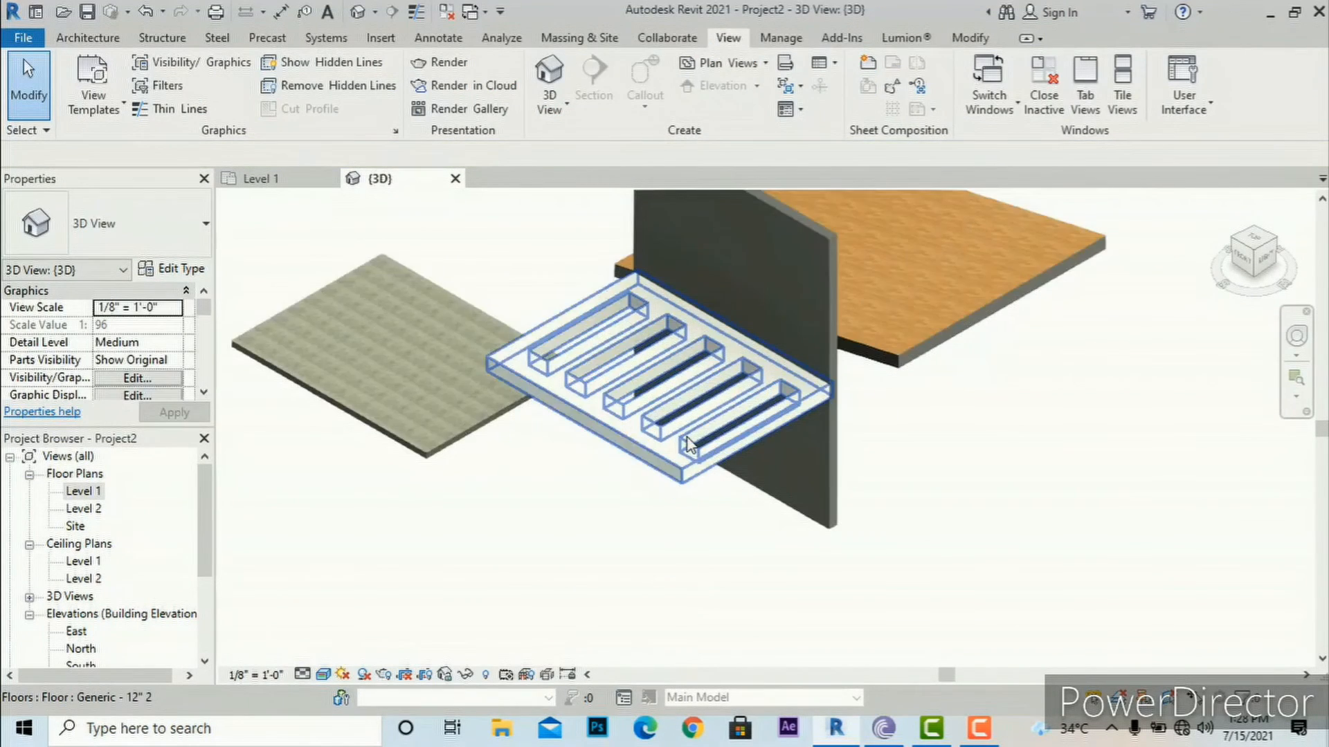
{"action": "scroll", "coordinate": [659, 465], "scroll_direction": "down", "scroll_amount": 5}
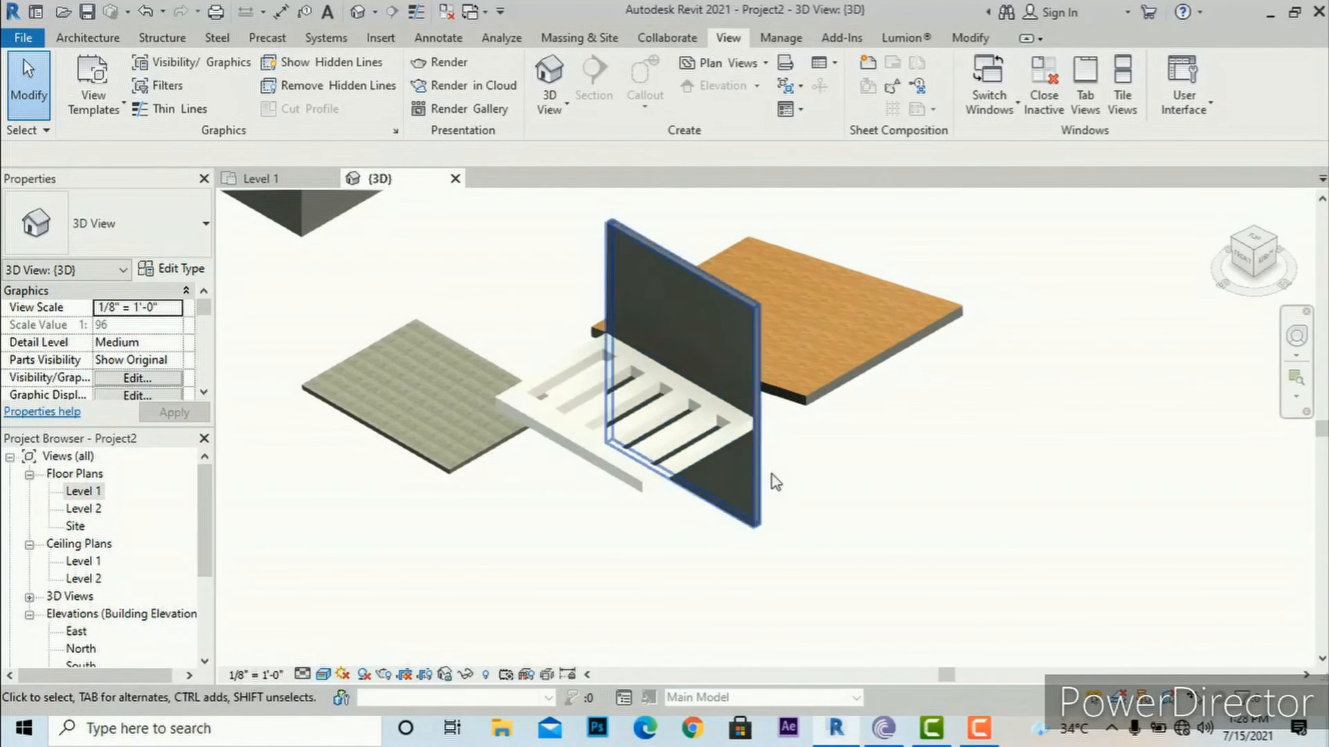
{"action": "scroll", "coordinate": [978, 487], "scroll_direction": "down", "scroll_amount": 2}
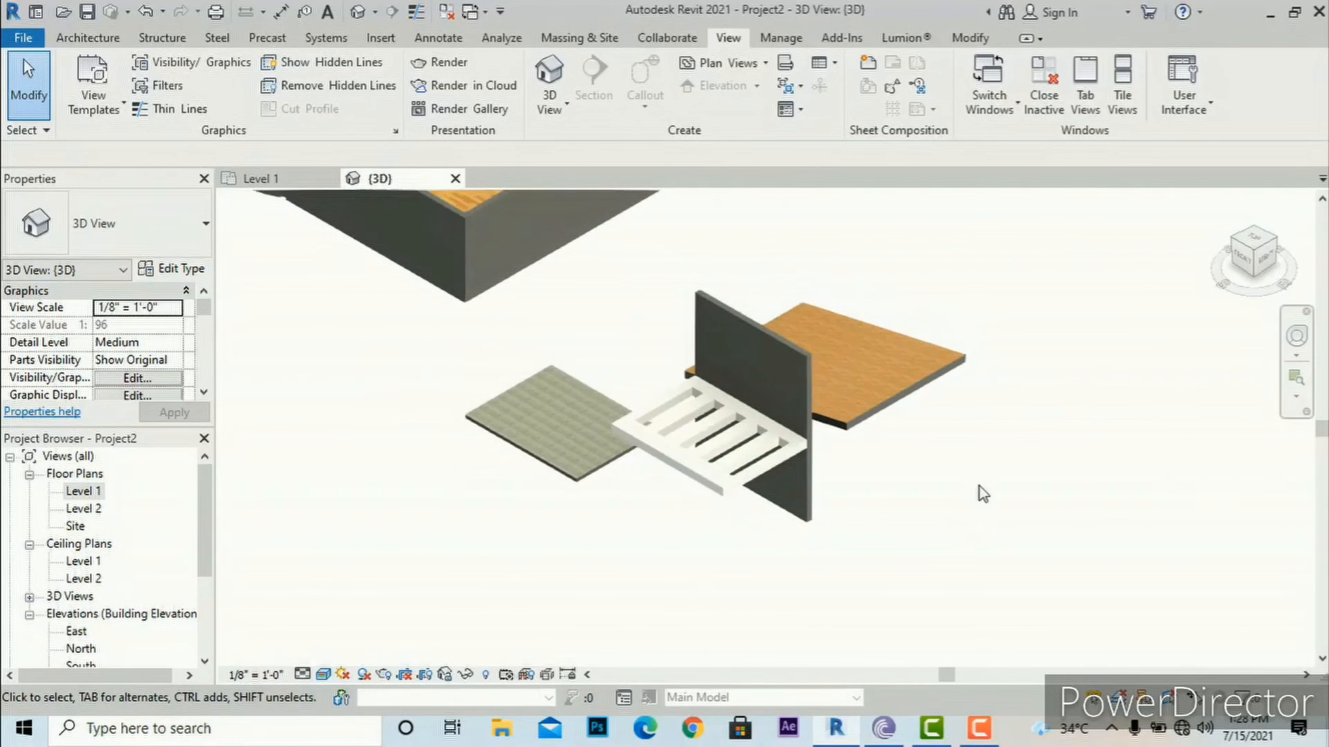
{"action": "scroll", "coordinate": [996, 425], "scroll_direction": "up", "scroll_amount": 4}
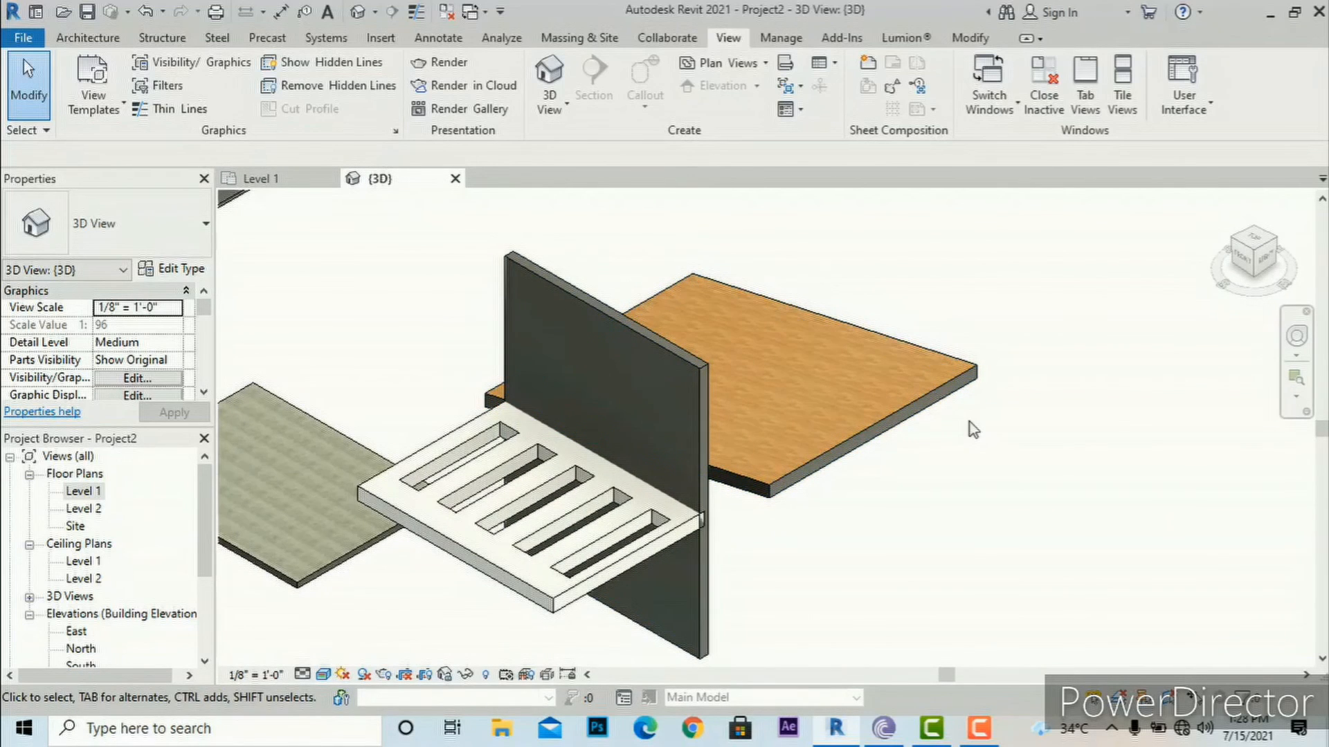
{"action": "scroll", "coordinate": [969, 422], "scroll_direction": "down", "scroll_amount": 3}
- Return to the Level 1 plan and review the available floor creation options without starting one
{"action": "double_click", "coordinate": [82, 492]}
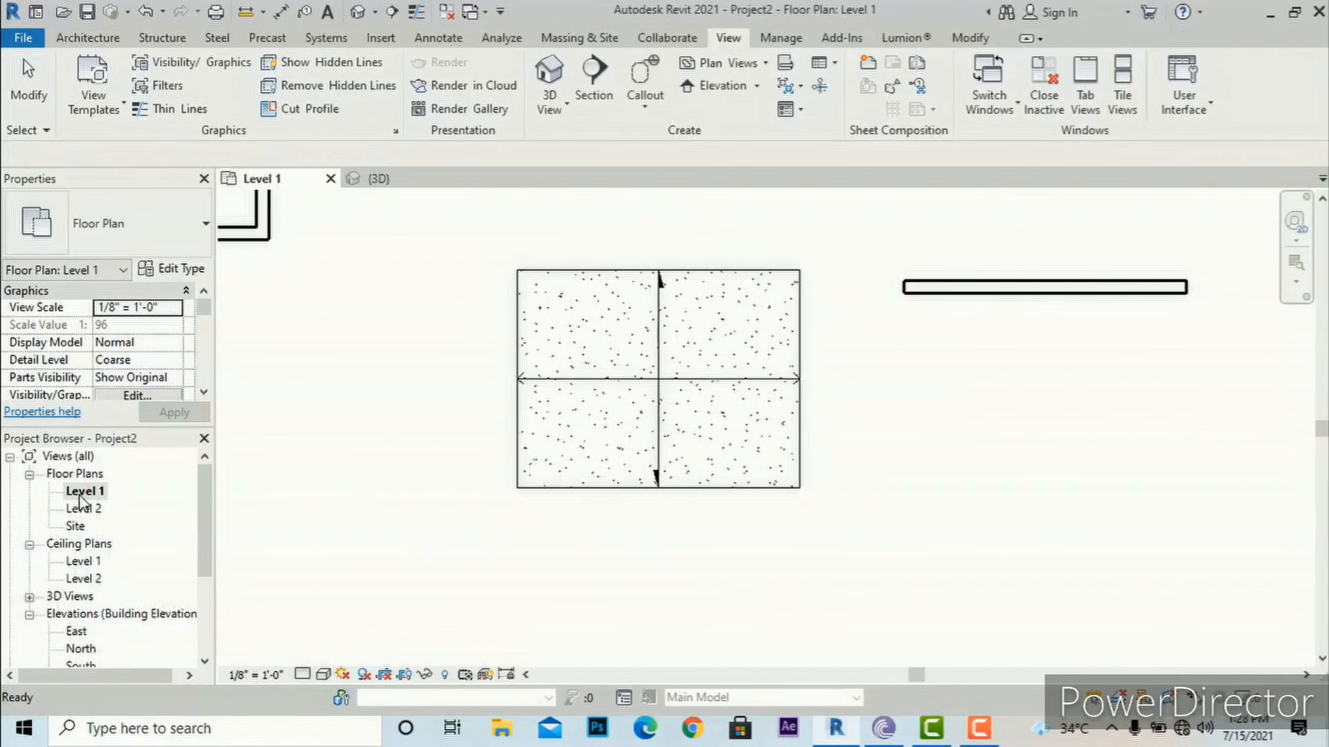
{"action": "left_click", "coordinate": [88, 38]}
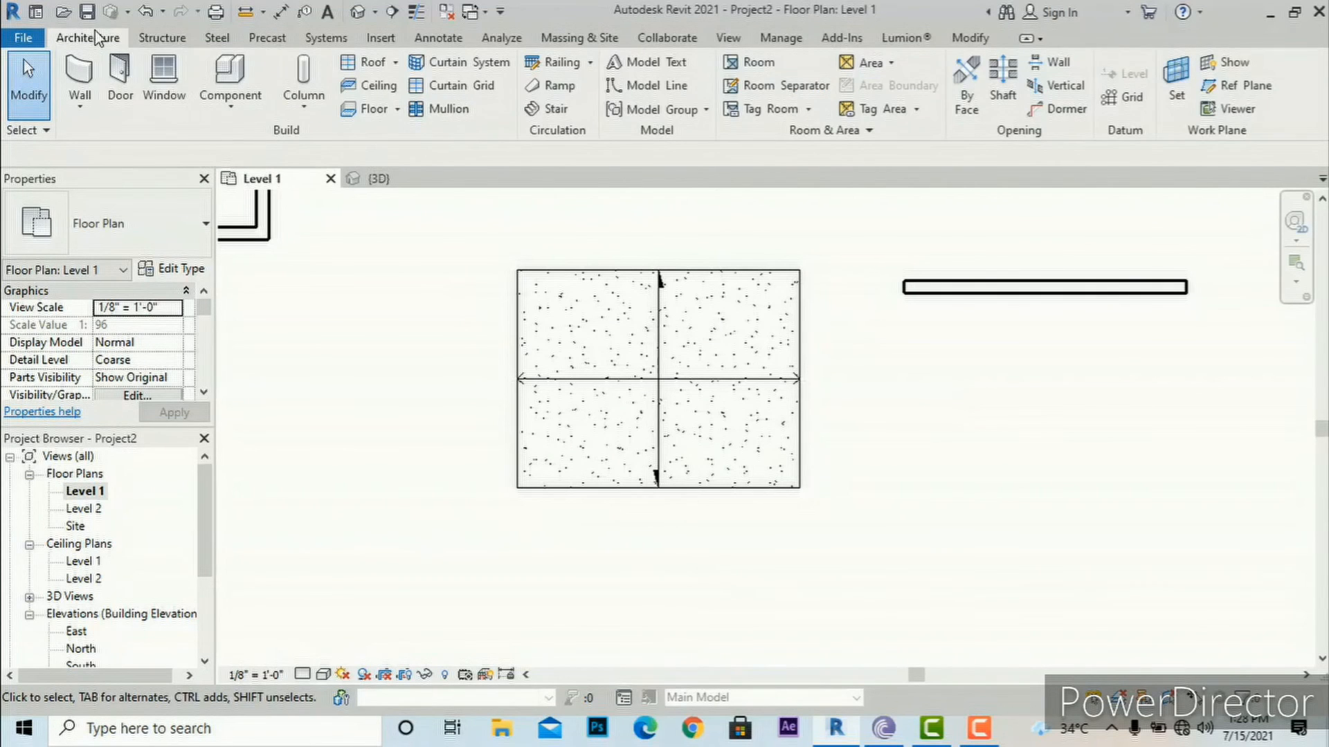
{"action": "left_click", "coordinate": [400, 111]}
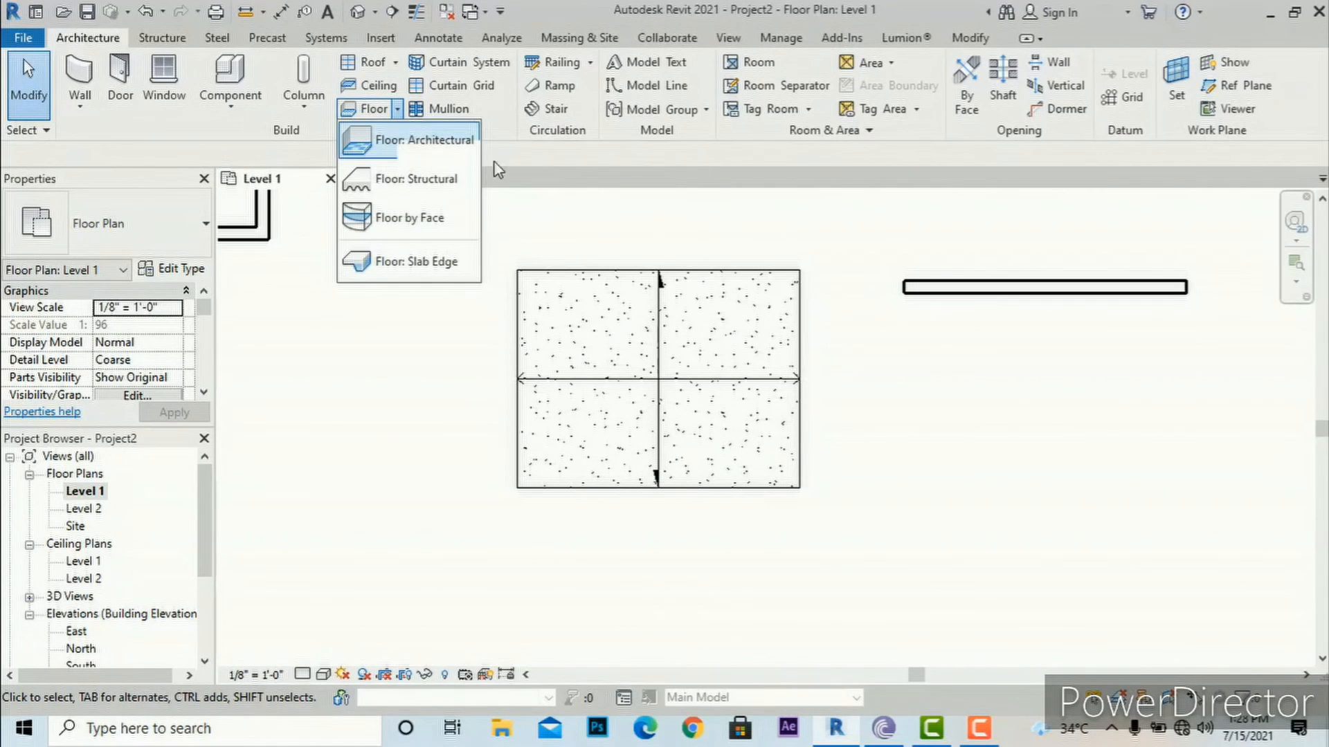
{"action": "left_click", "coordinate": [1063, 408]}
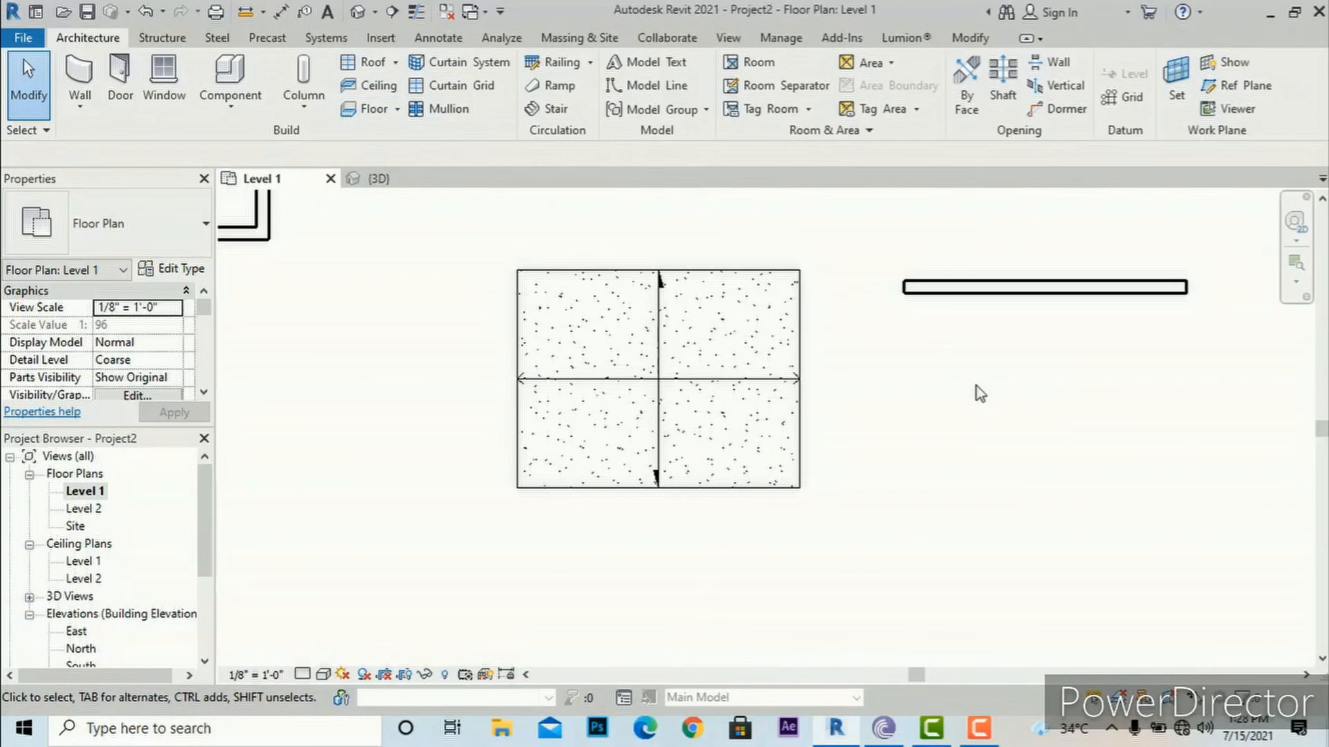